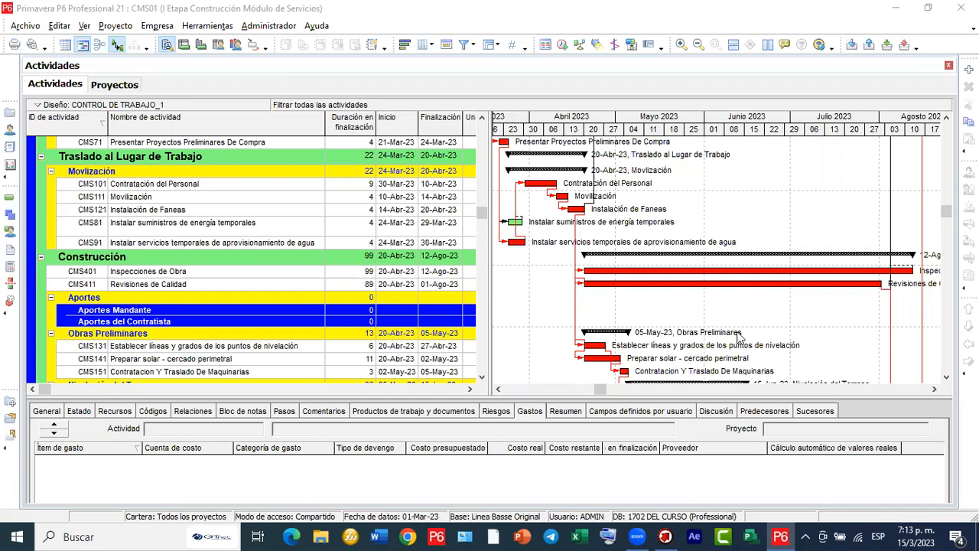
# Review the project's activities and Gantt bars, from the milestones and general conditions through the construction works.
pyautogui.scroll(-5, 402, 292)
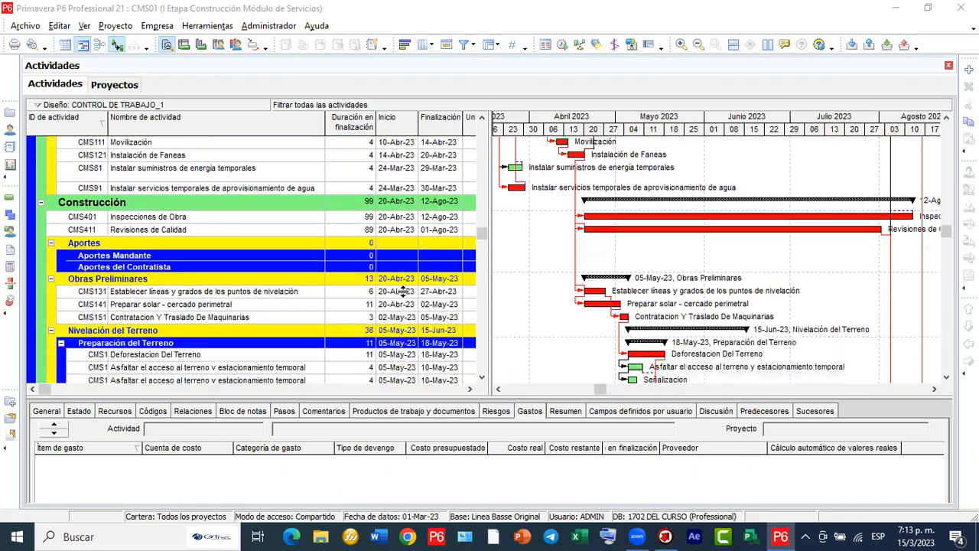
pyautogui.scroll(6, 402, 292)
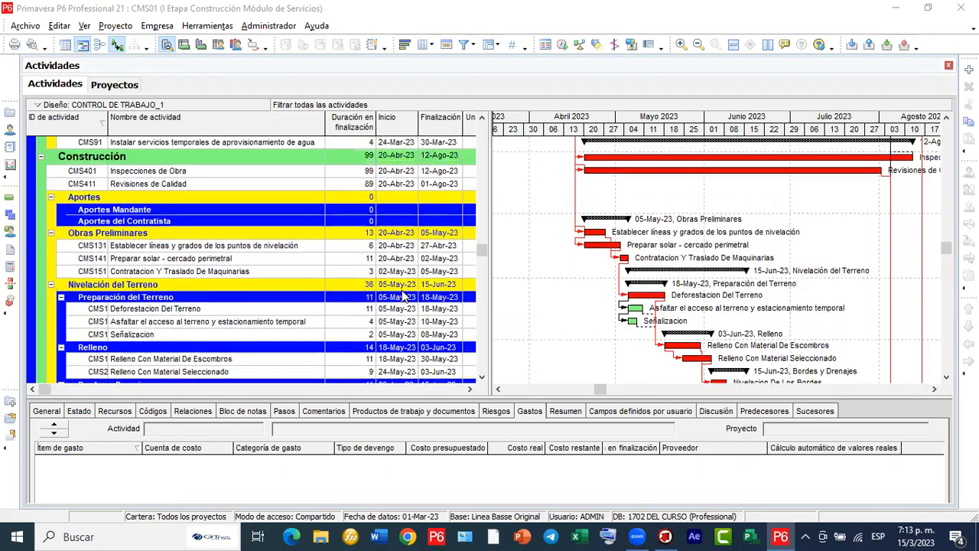
pyautogui.scroll(5, 404, 297)
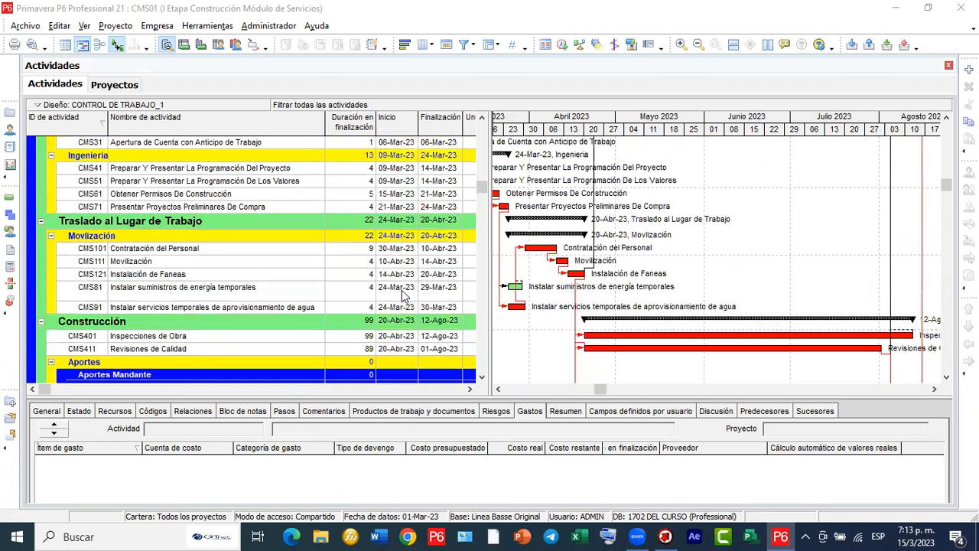
pyautogui.scroll(1, 404, 297)
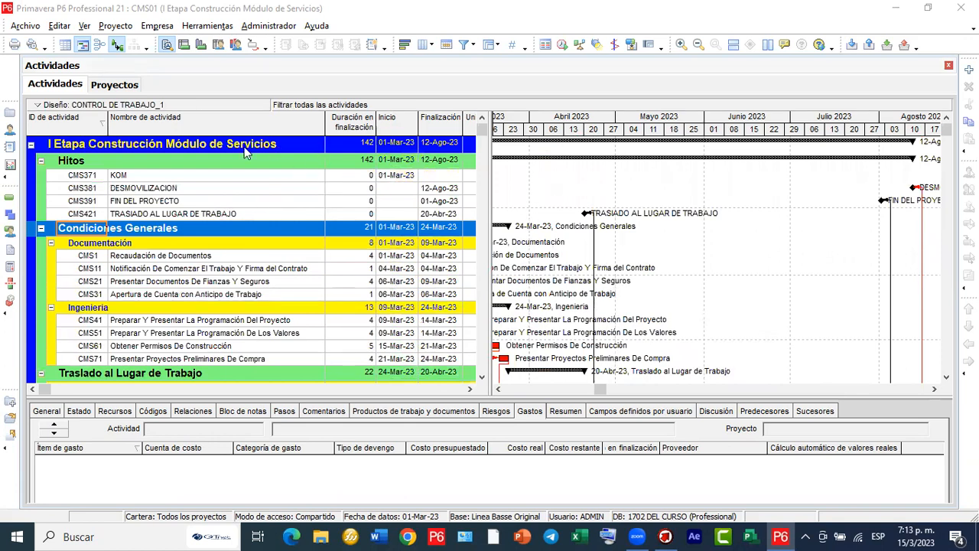
pyautogui.scroll(-2, 575, 268)
pyautogui.moveTo(602, 387); pyautogui.dragTo(551, 405)
pyautogui.scroll(-3, 443, 334)
pyautogui.scroll(-6, 444, 334)
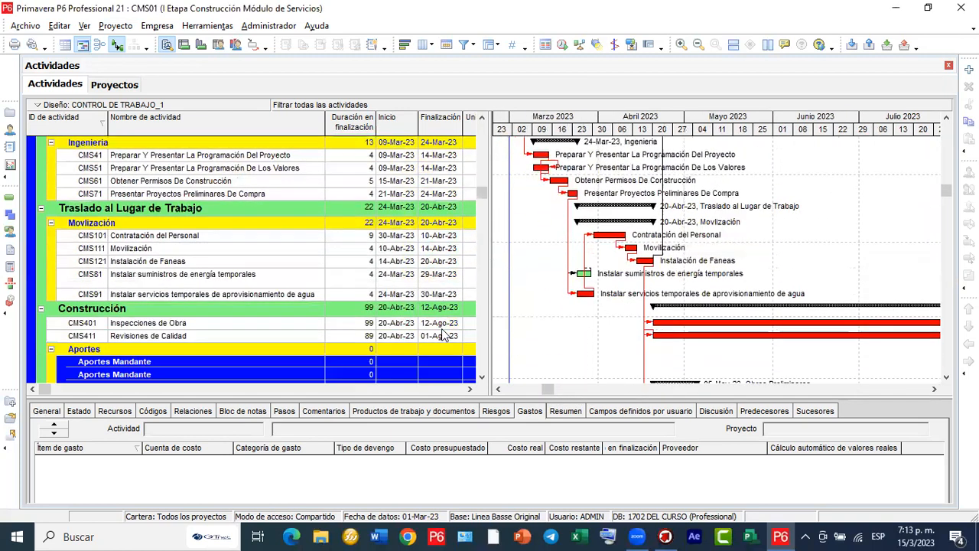
pyautogui.scroll(-5, 444, 334)
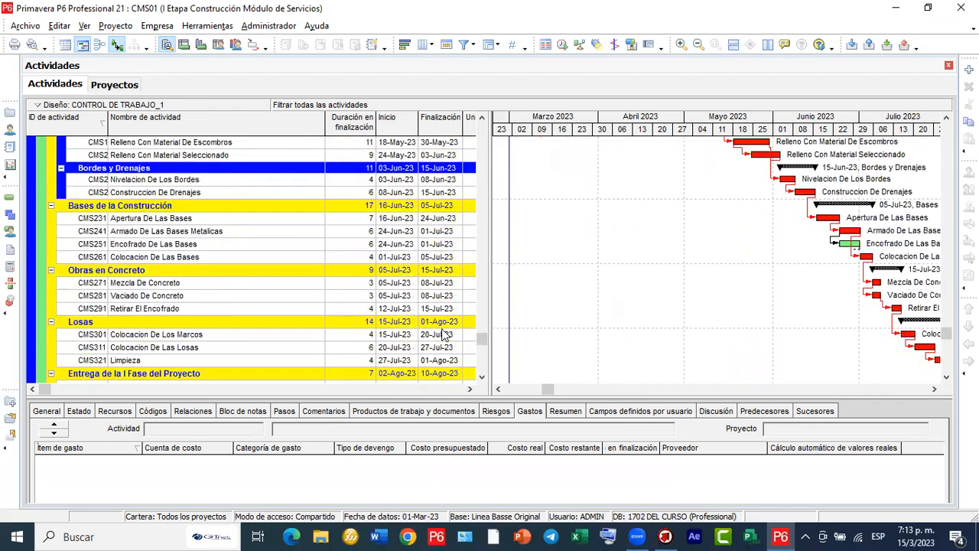
pyautogui.moveTo(545, 394); pyautogui.dragTo(753, 285)
pyautogui.moveTo(551, 386); pyautogui.dragTo(624, 388)
pyautogui.scroll(3, 579, 225)
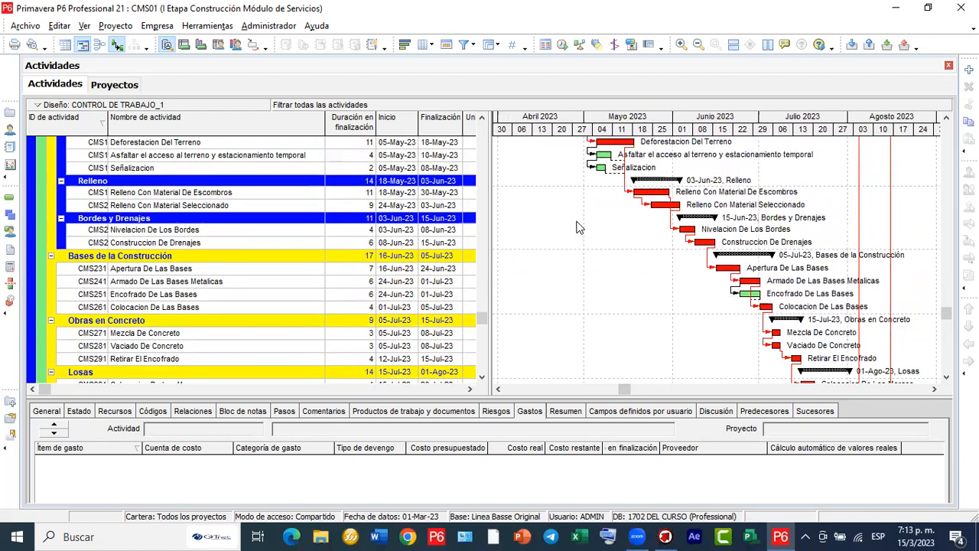
pyautogui.scroll(2, 579, 225)
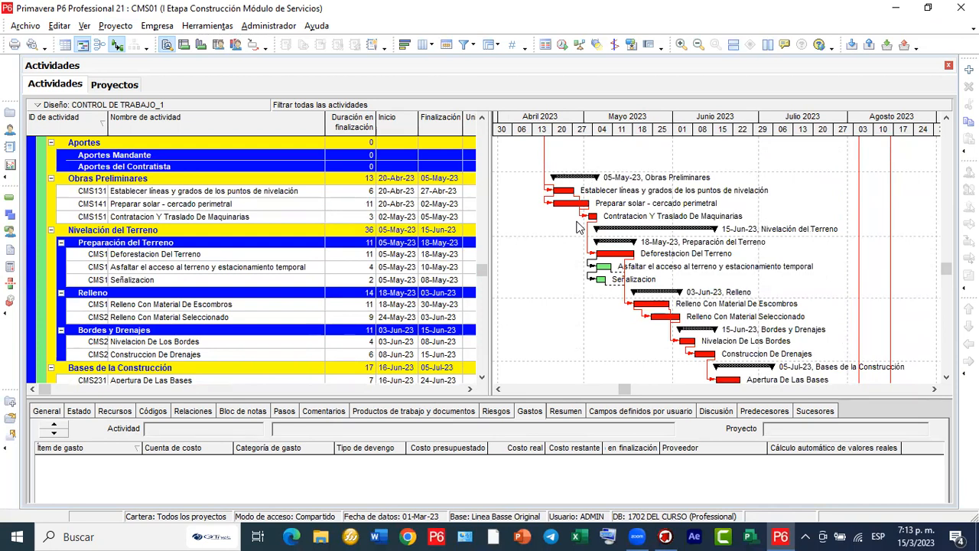
pyautogui.scroll(3, 579, 225)
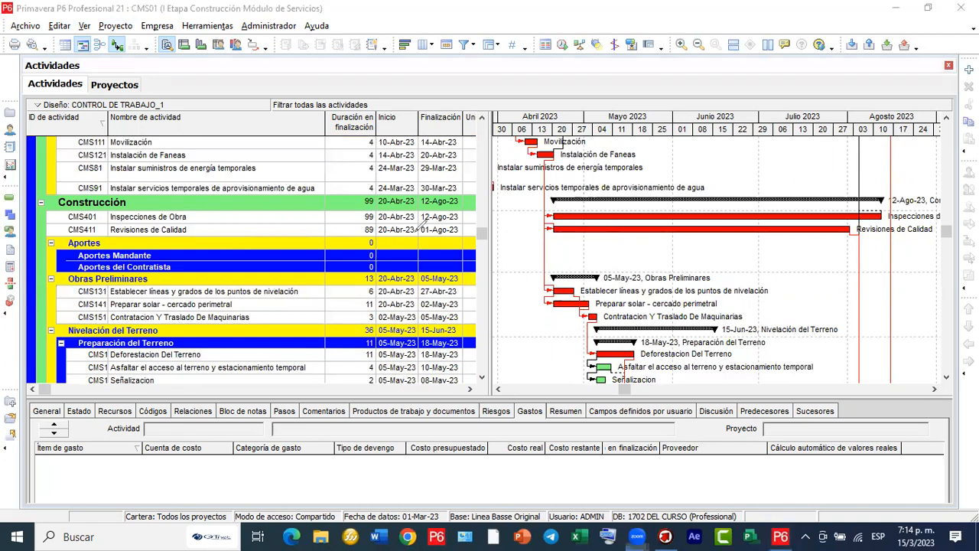
# Examine the activity table's duration, start, finish and labour unit columns.
pyautogui.moveTo(355, 120)
pyautogui.mouseDown()
pyautogui.moveTo(367, 164)
pyautogui.moveTo(383, 114)
pyautogui.moveTo(478, 130)
pyautogui.mouseUp()
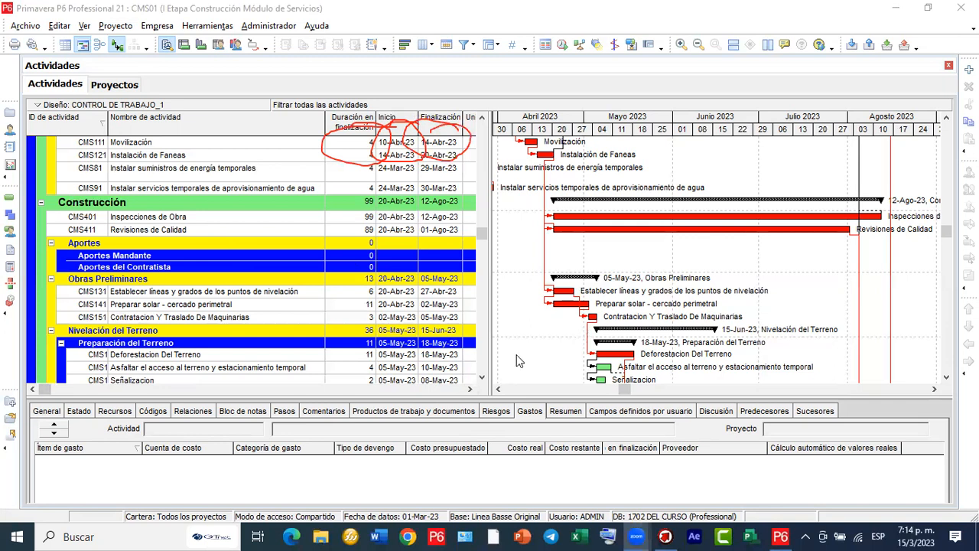
pyautogui.click(470, 388)
pyautogui.click(470, 390)
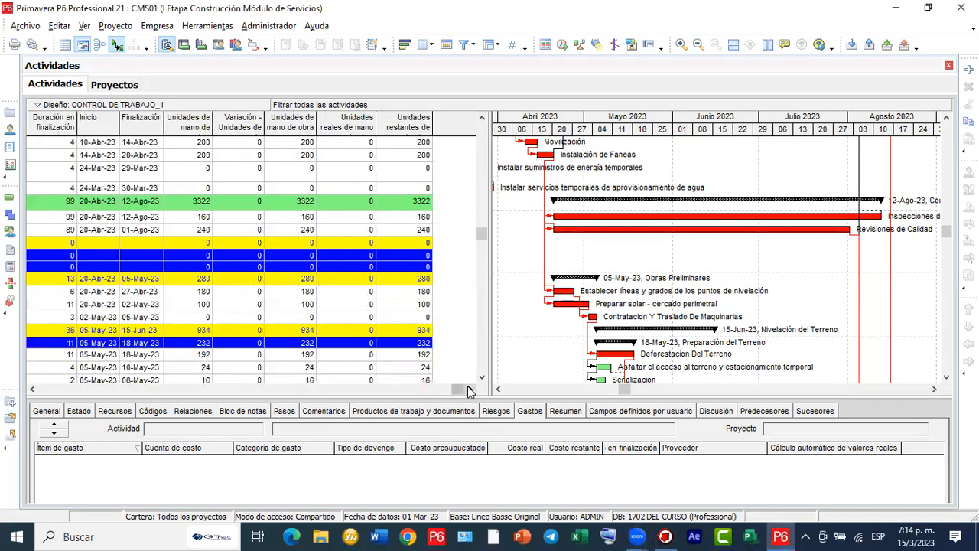
pyautogui.click(36, 390)
pyautogui.click(33, 390)
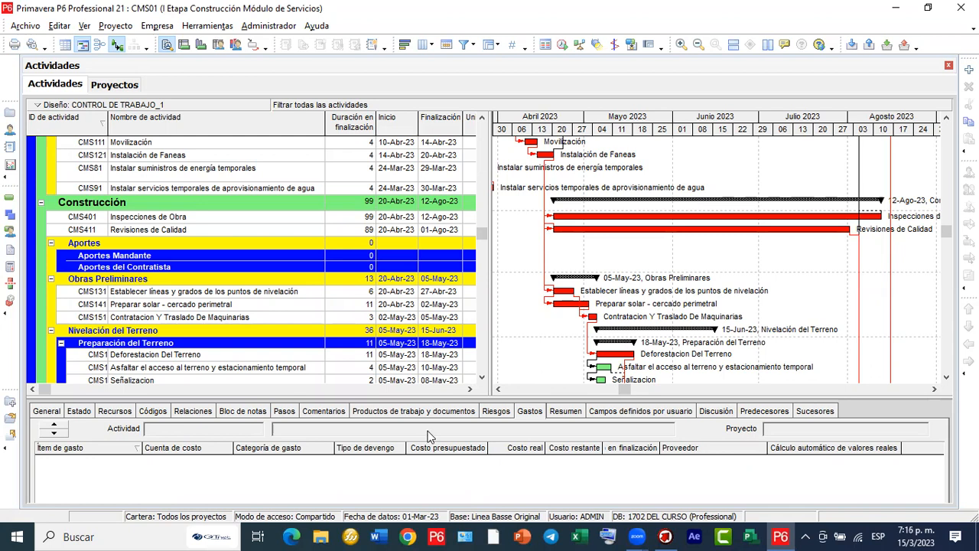
# Switch to Primavera Risk Analysis and view the program's version and copyright information.
pyautogui.click(897, 11)
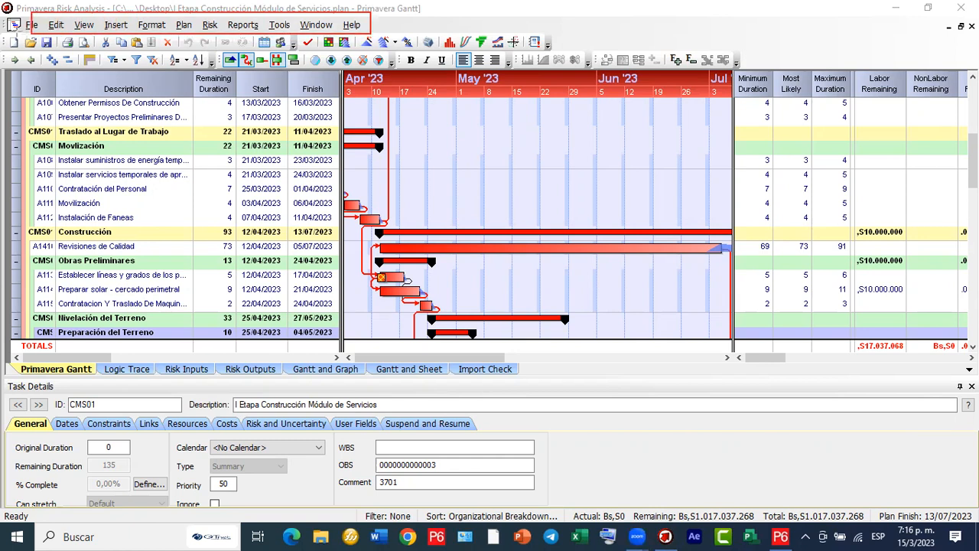
pyautogui.click(325, 26)
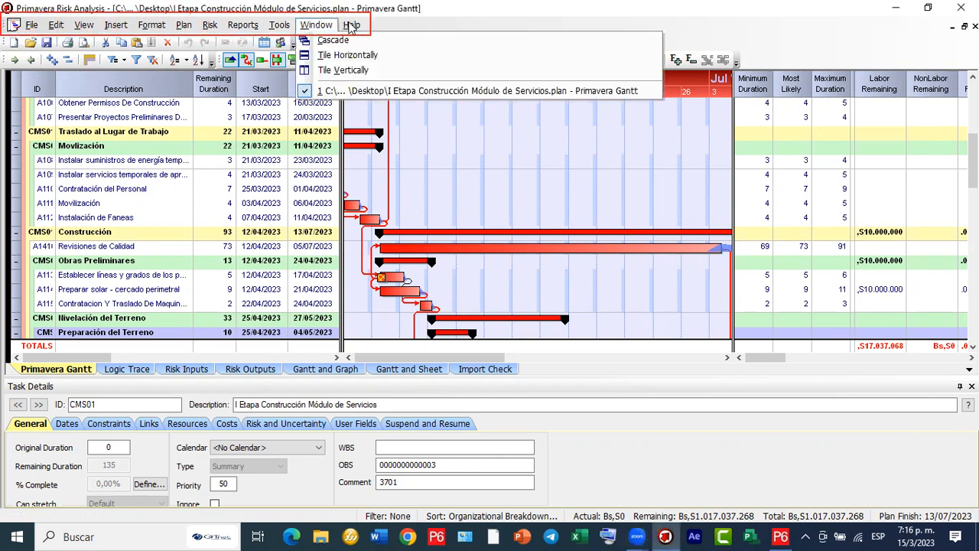
pyautogui.moveTo(360, 27)
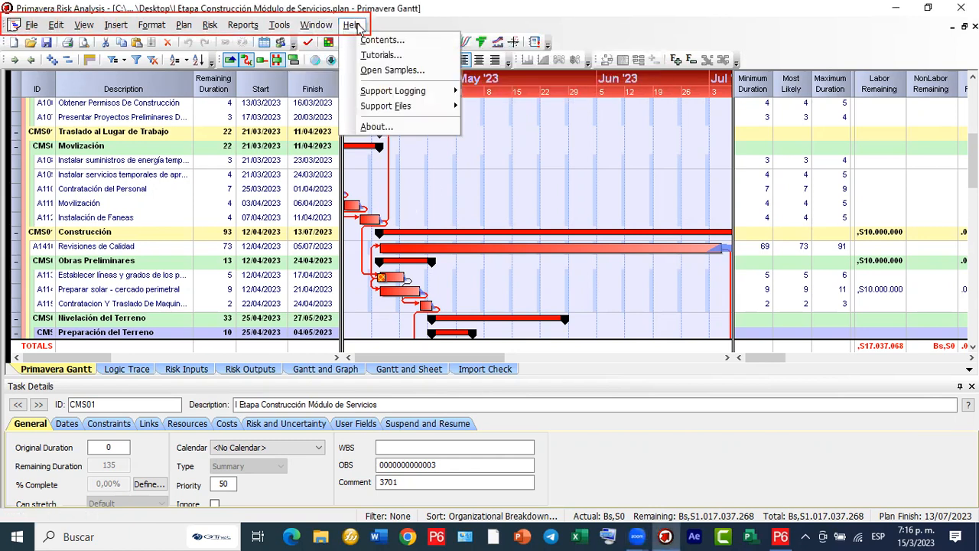
pyautogui.click(374, 126)
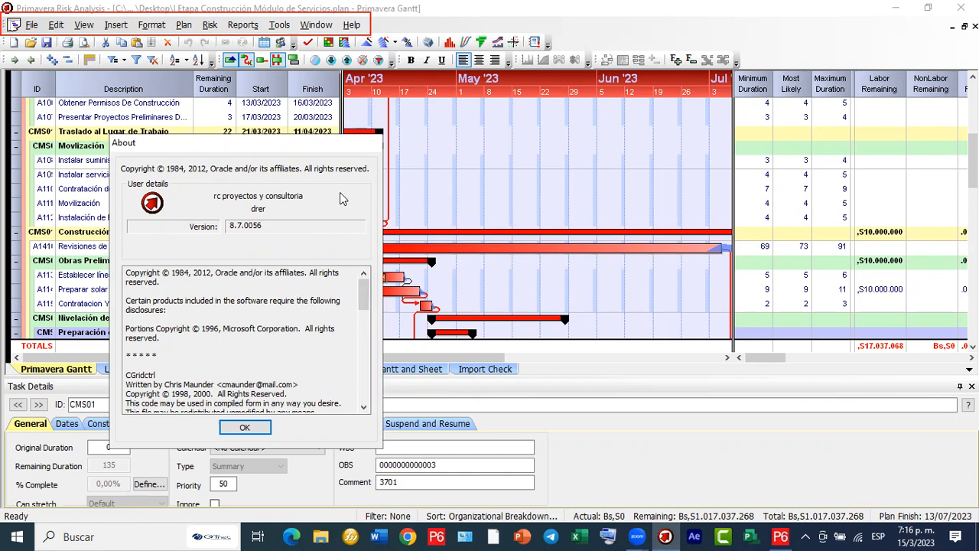
pyautogui.moveTo(367, 289); pyautogui.dragTo(366, 309)
pyautogui.scroll(-7, 354, 359)
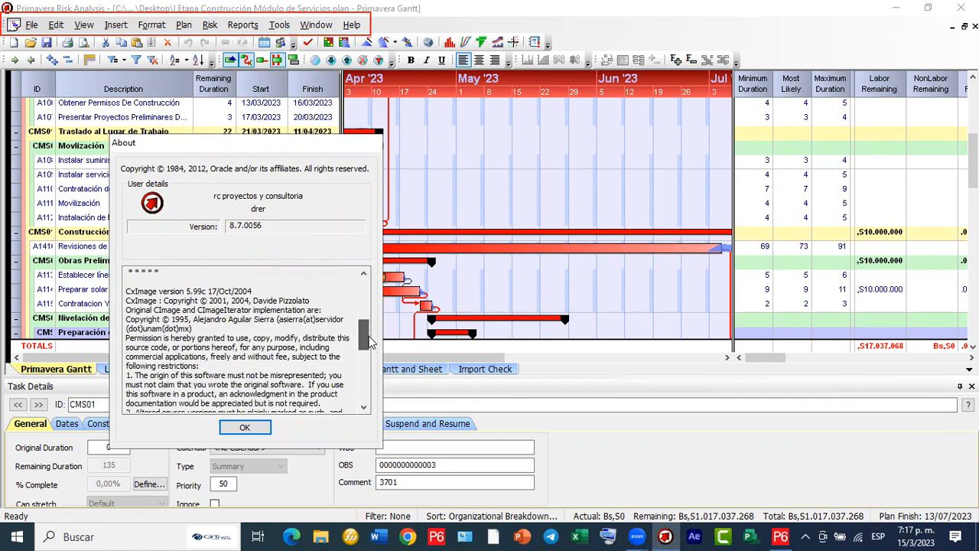
pyautogui.scroll(10, 354, 356)
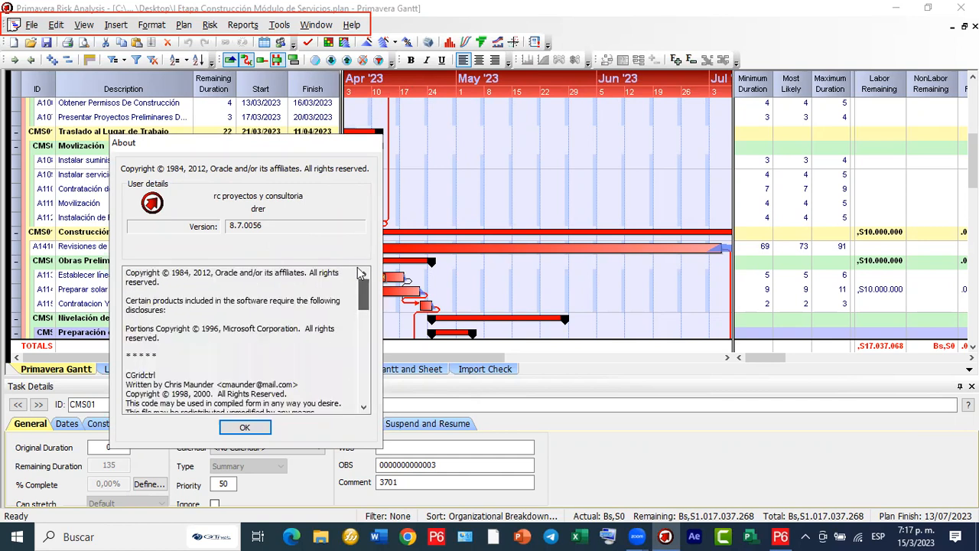
pyautogui.click(245, 427)
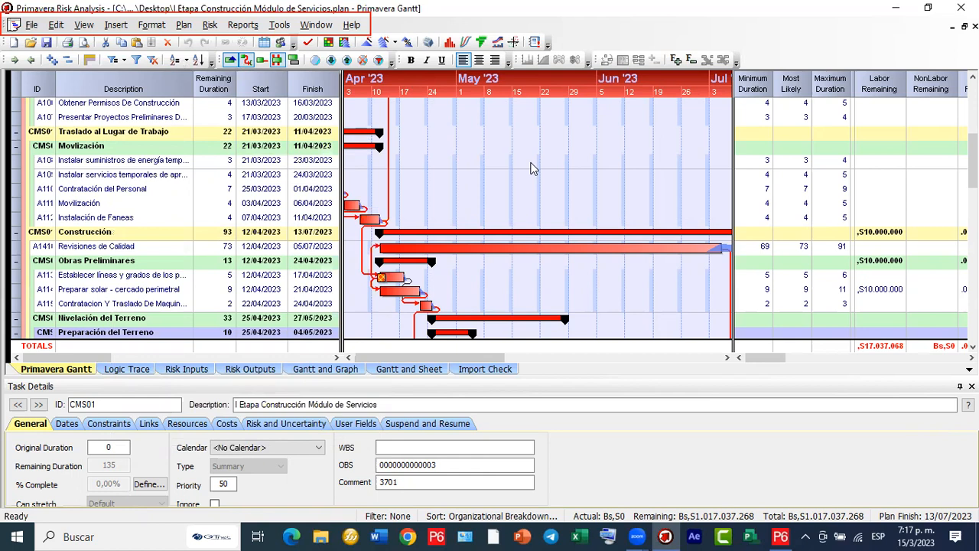
# Review the file import and export options for Primavera, Microsoft Project, Deltek and UN/CEFACT projects.
pyautogui.moveTo(342, 157)
pyautogui.mouseDown()
pyautogui.moveTo(410, 156)
pyautogui.moveTo(342, 168)
pyautogui.mouseUp()
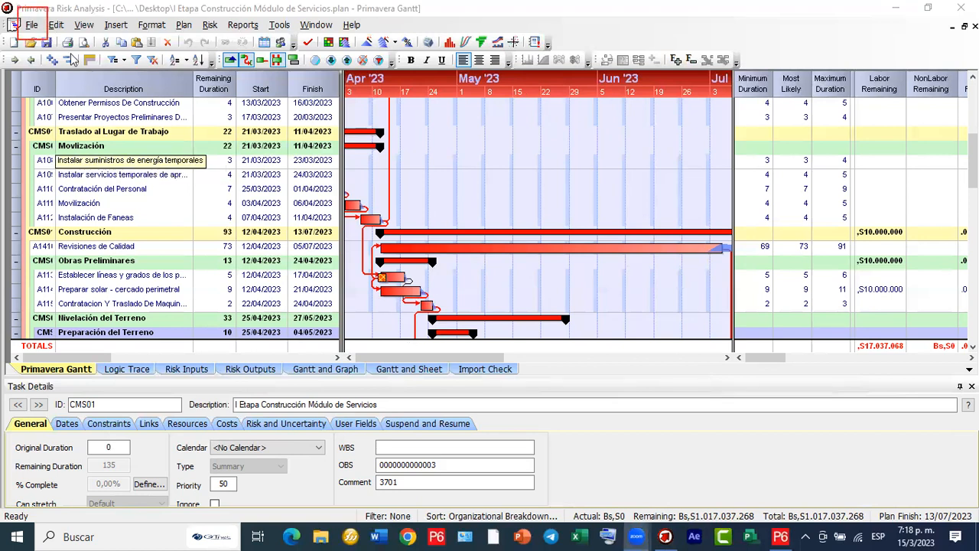
pyautogui.click(32, 24)
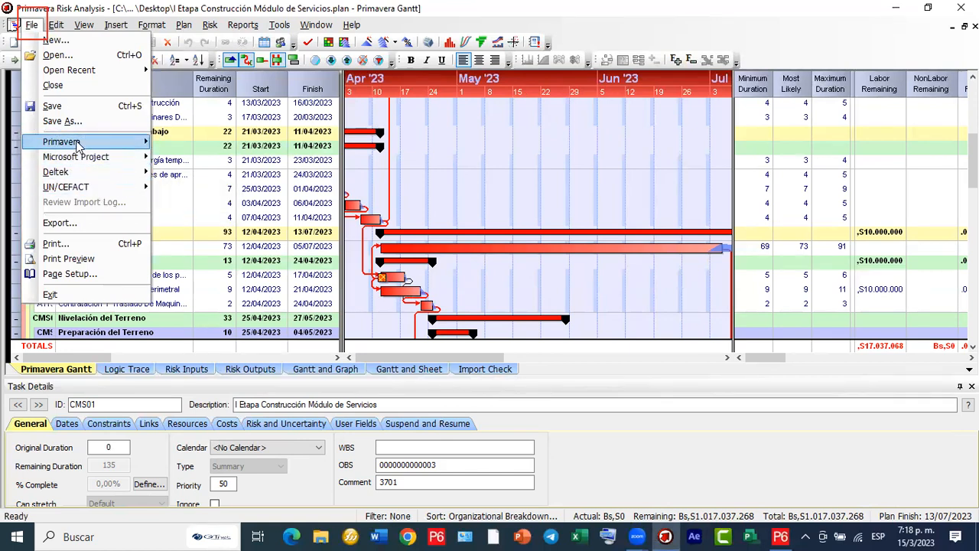
pyautogui.moveTo(77, 146)
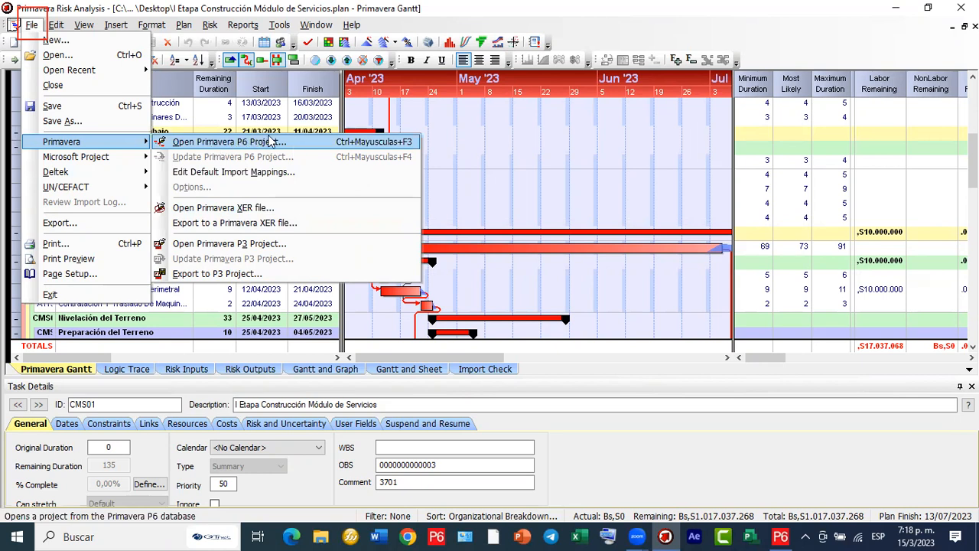
pyautogui.moveTo(77, 163)
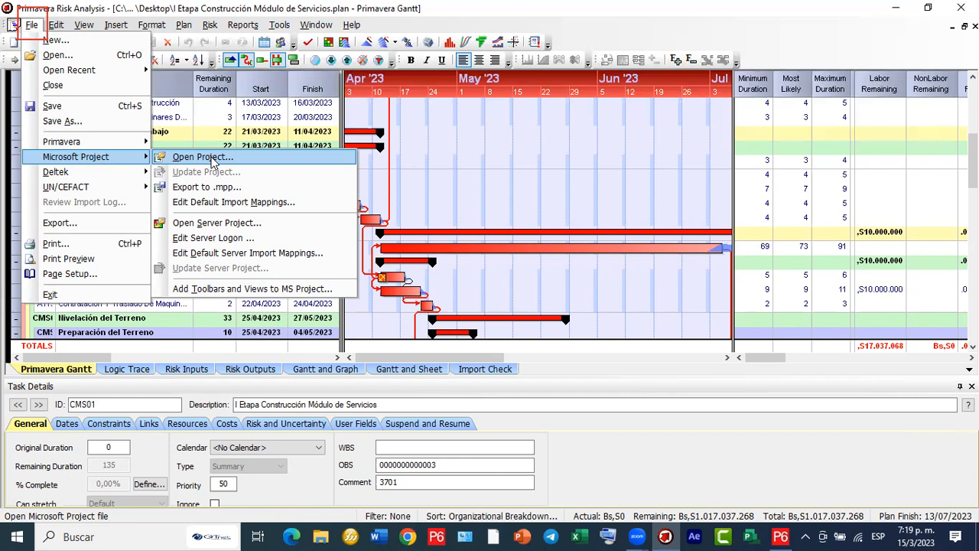
pyautogui.moveTo(125, 173)
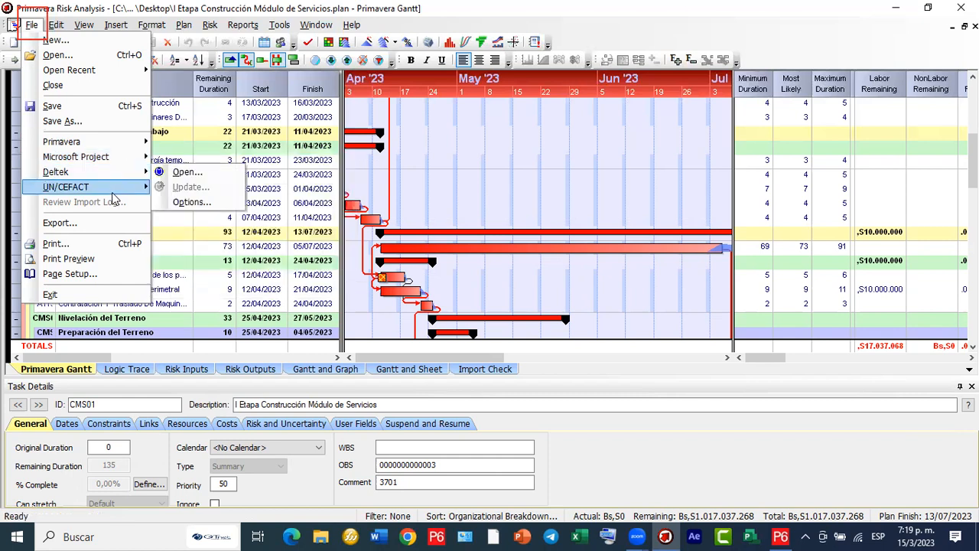
pyautogui.moveTo(113, 192)
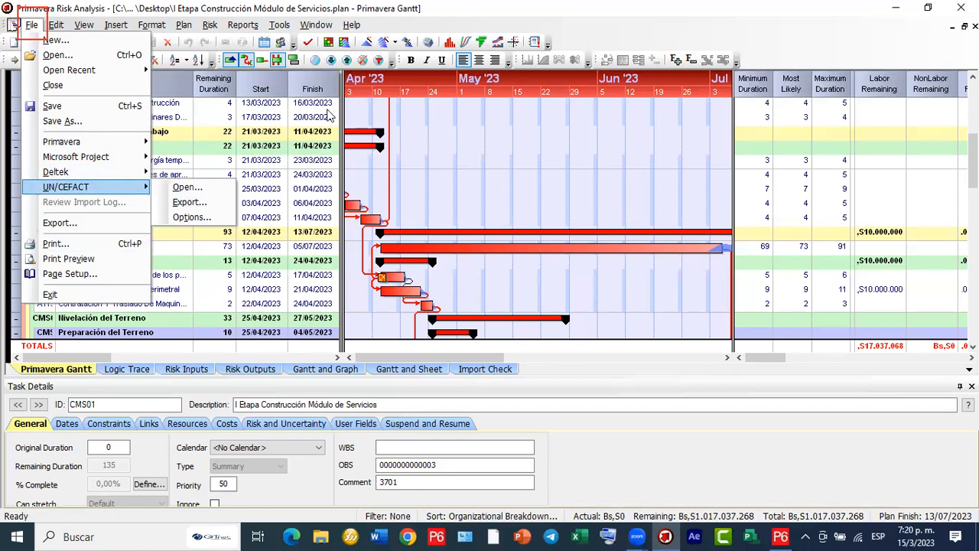
pyautogui.press('Up')
pyautogui.press('Up')
pyautogui.press('Up')
pyautogui.press('Up')
pyautogui.press('Up')
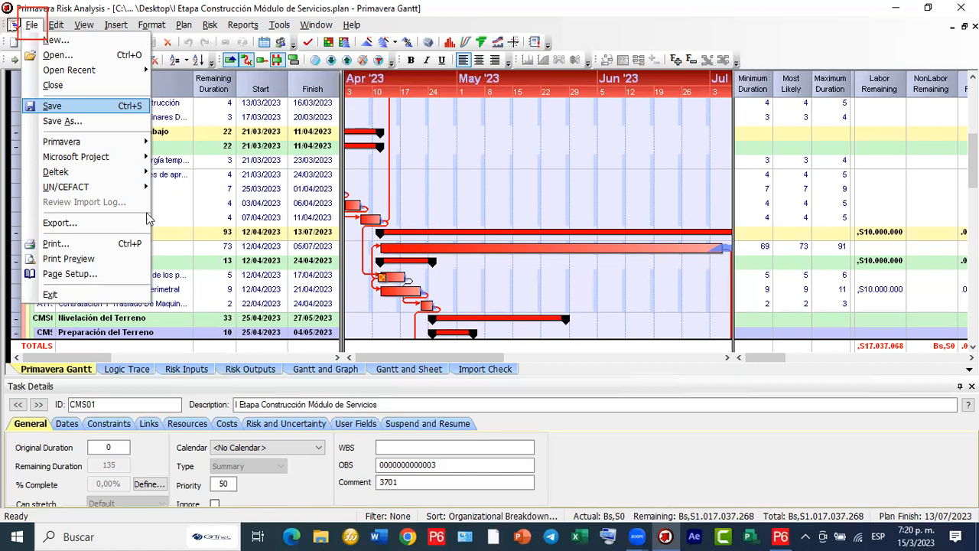
pyautogui.press('Down')
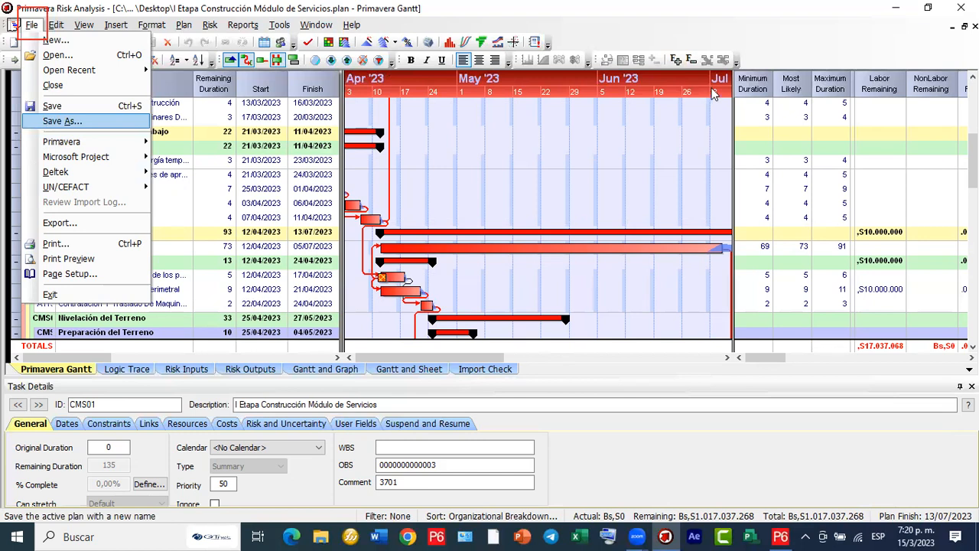
pyautogui.click(727, 8)
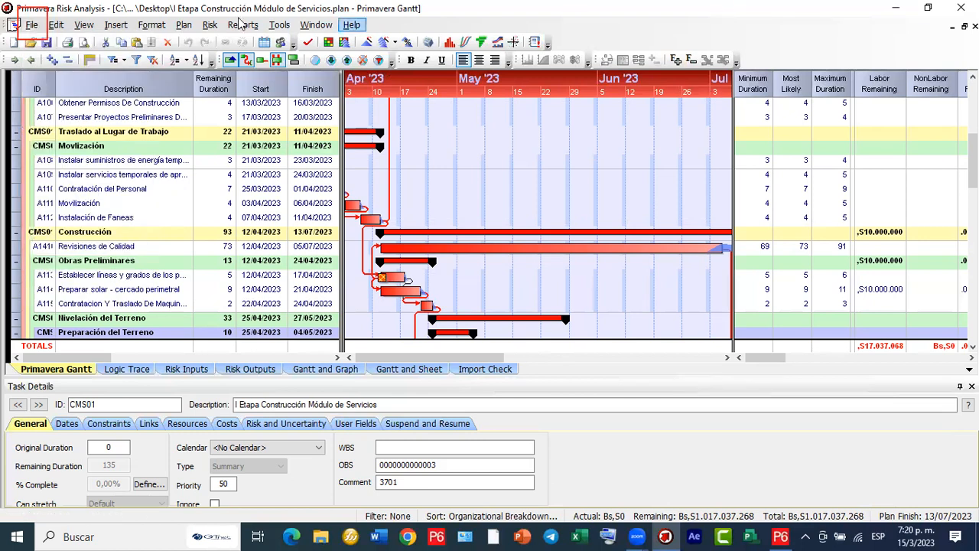
# Close the open I Etapa Construcción Módulo de Servicios plan.
pyautogui.click(31, 24)
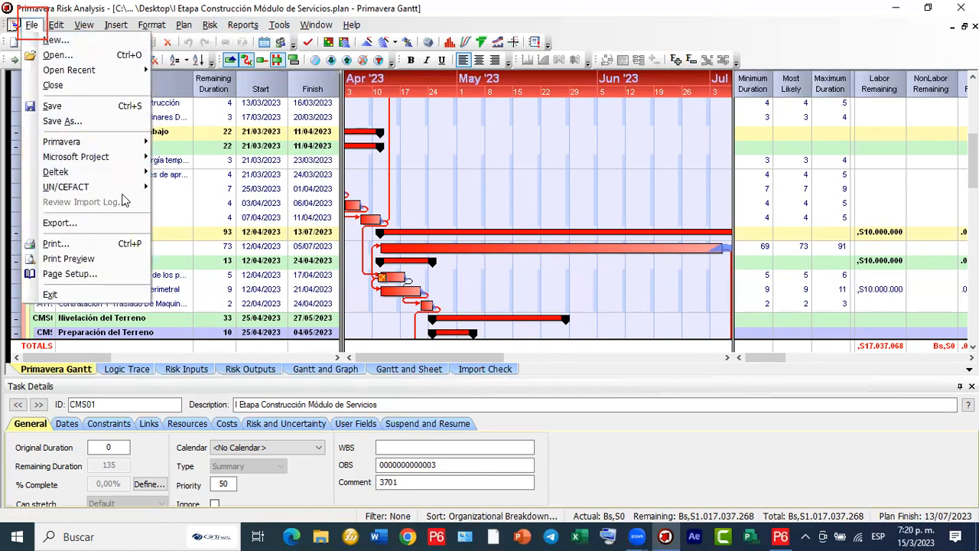
pyautogui.click(53, 85)
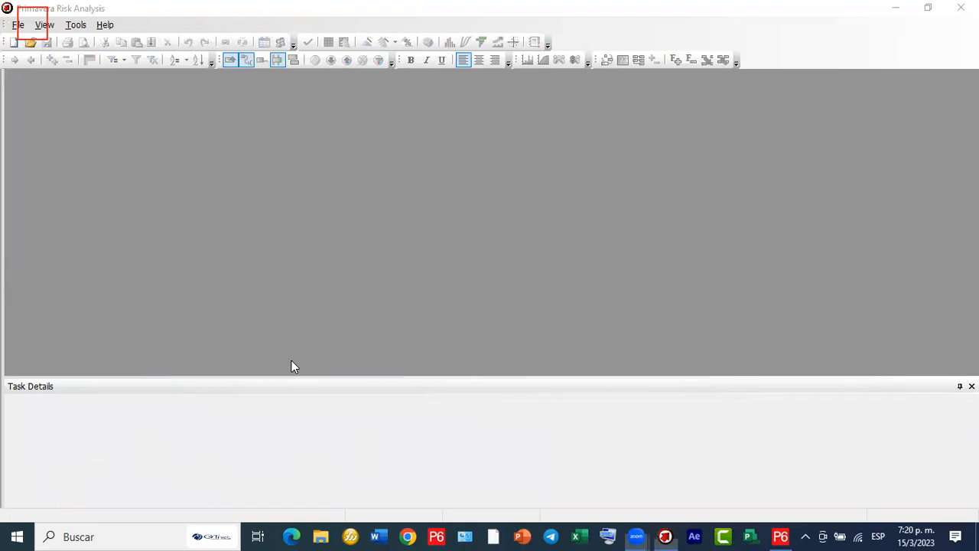
pyautogui.click(199, 149)
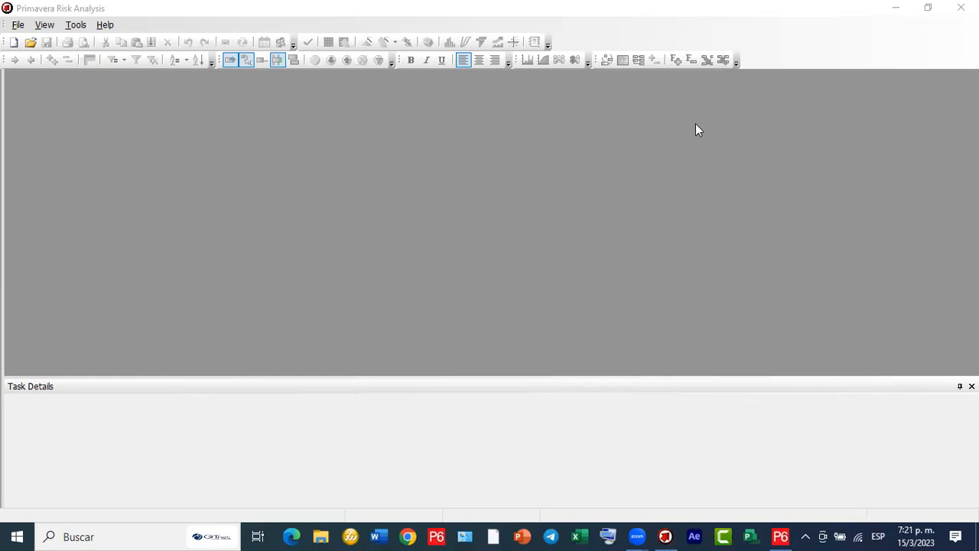
# Switch to Primavera P6 Professional and look over the CMS01 schedule up to its first activities.
pyautogui.click(779, 535)
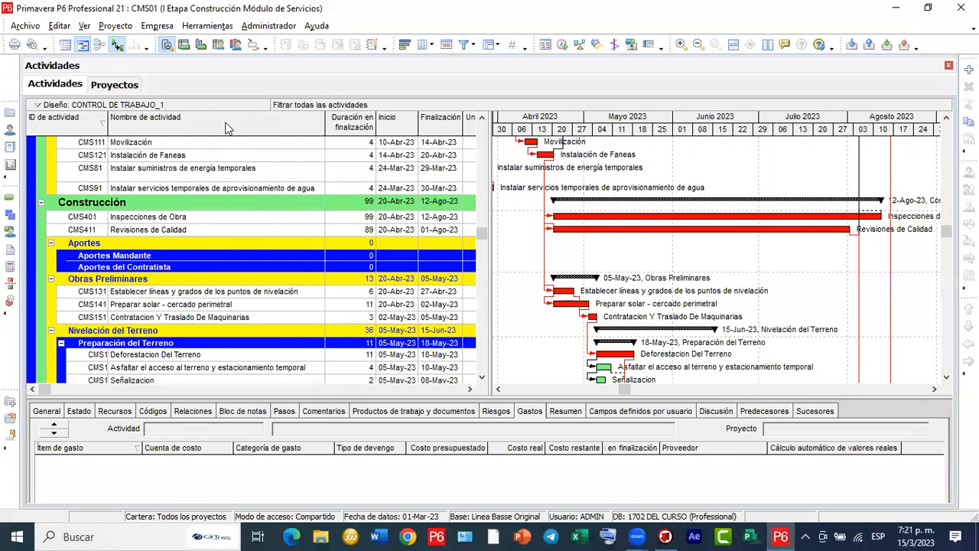
pyautogui.scroll(-2, 403, 209)
pyautogui.scroll(-1, 403, 209)
pyautogui.scroll(4, 404, 209)
pyautogui.scroll(5, 403, 210)
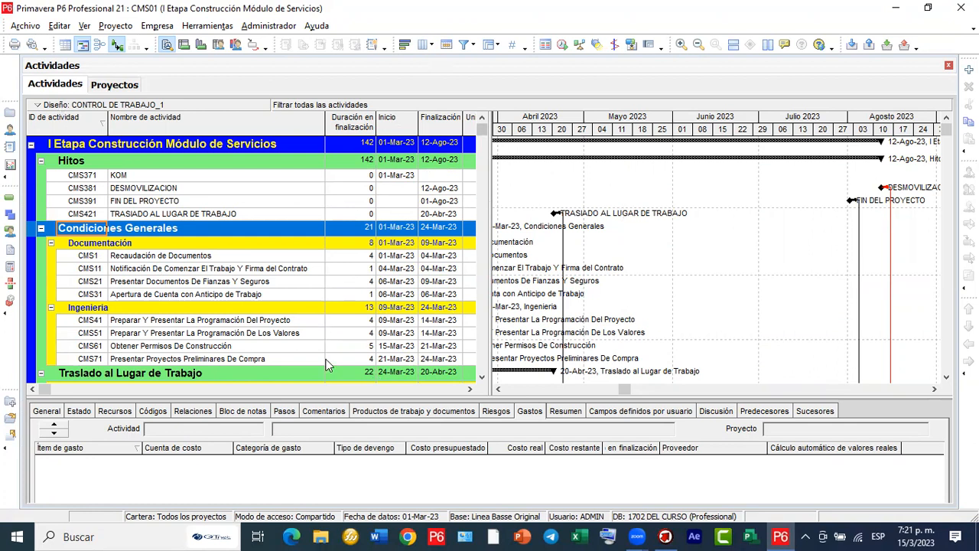
pyautogui.moveTo(343, 316); pyautogui.dragTo(705, 81)
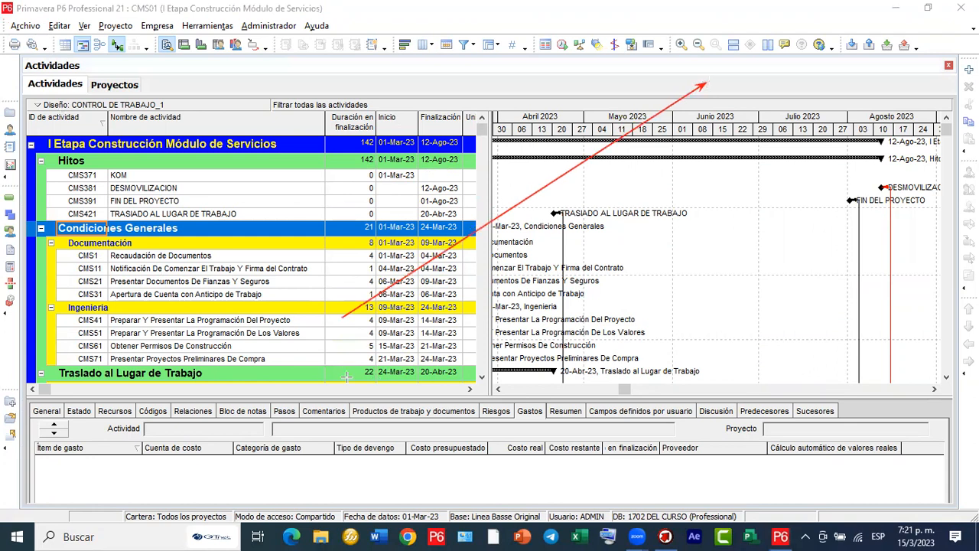
pyautogui.moveTo(741, 61); pyautogui.dragTo(709, 109)
pyautogui.moveTo(717, 71)
pyautogui.mouseDown()
pyautogui.moveTo(741, 98)
pyautogui.moveTo(743, 69)
pyautogui.moveTo(771, 76)
pyautogui.mouseUp()
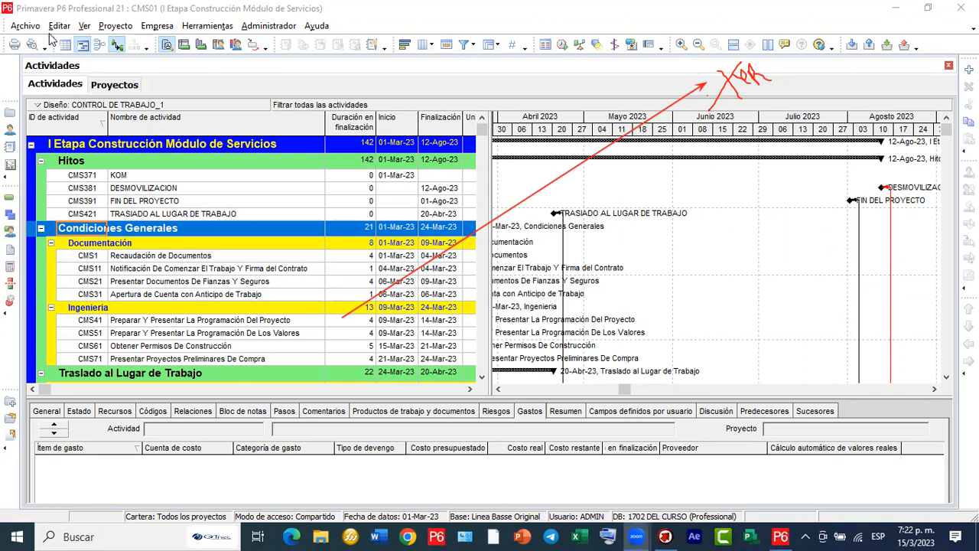
# Start exporting the open project as a Primavera XER file in the 21.12 or later version format.
pyautogui.click(26, 26)
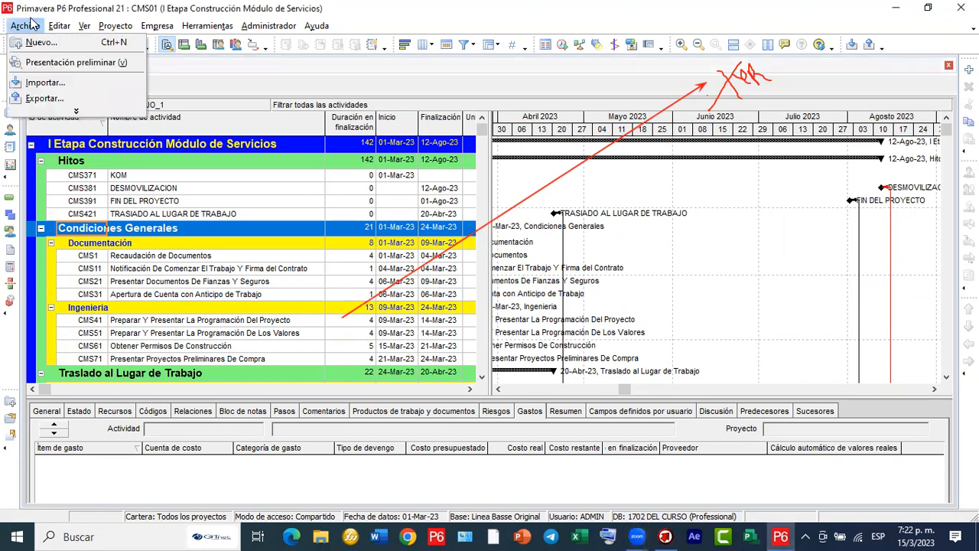
pyautogui.click(66, 104)
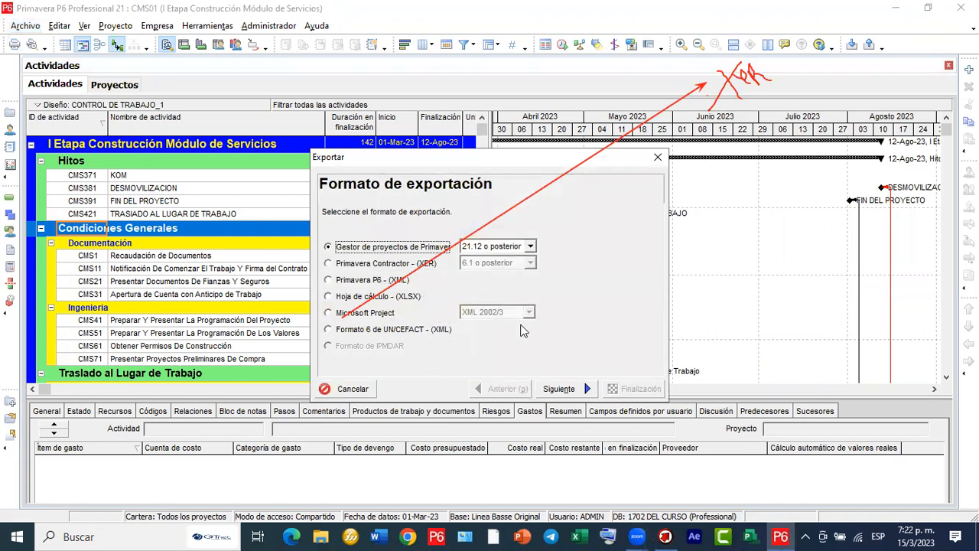
pyautogui.moveTo(801, 71); pyautogui.dragTo(715, 130)
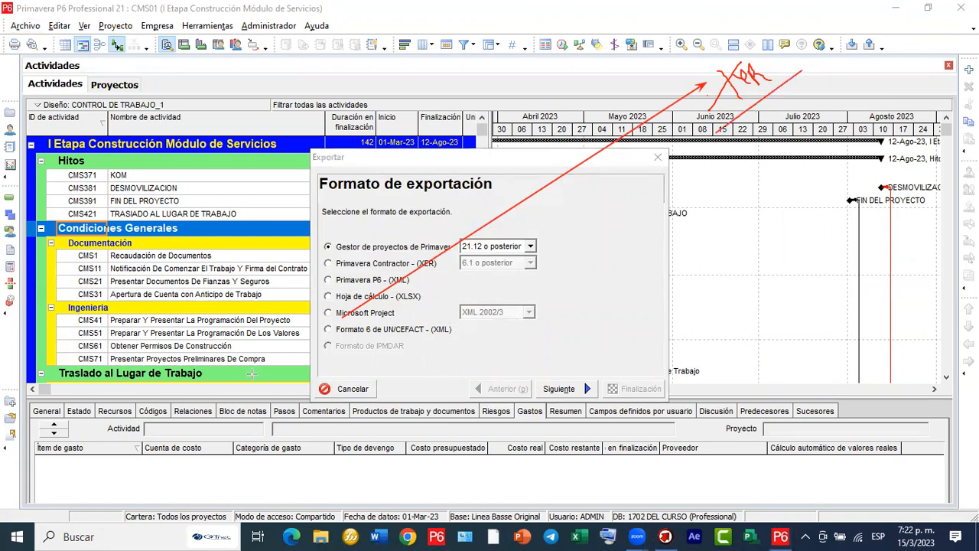
pyautogui.click(530, 246)
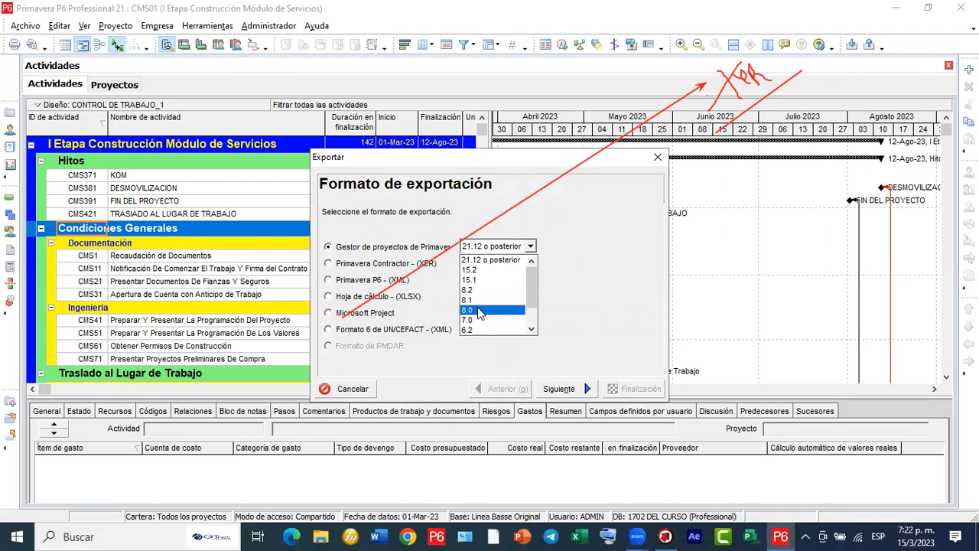
pyautogui.click(468, 260)
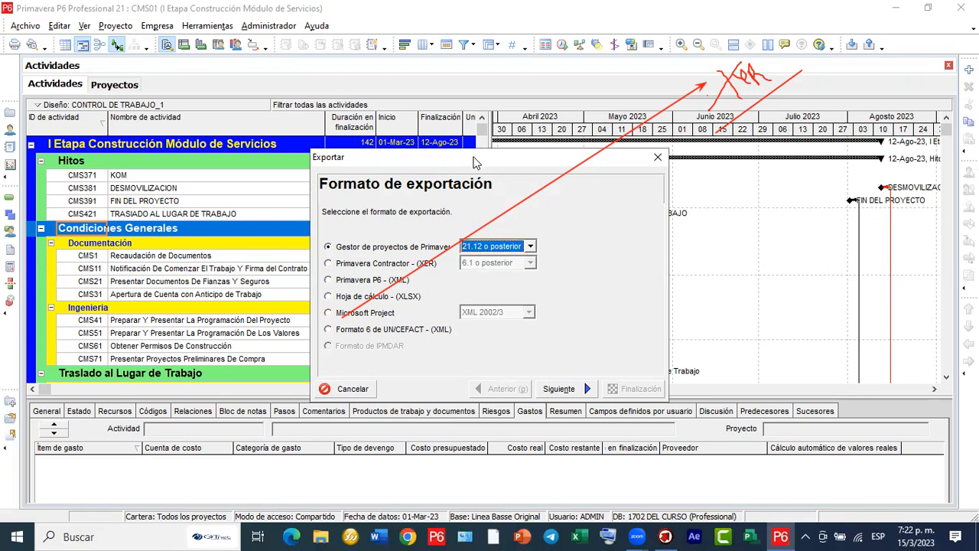
pyautogui.moveTo(474, 163); pyautogui.dragTo(379, 86)
pyautogui.click(469, 315)
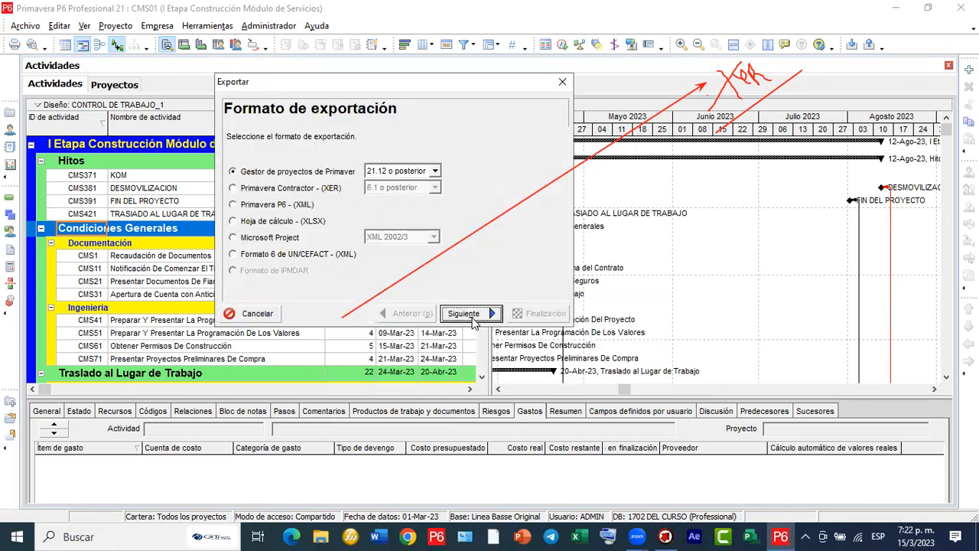
# Export the CMS01 project data to CMS01.xer on the desktop.
pyautogui.click(469, 314)
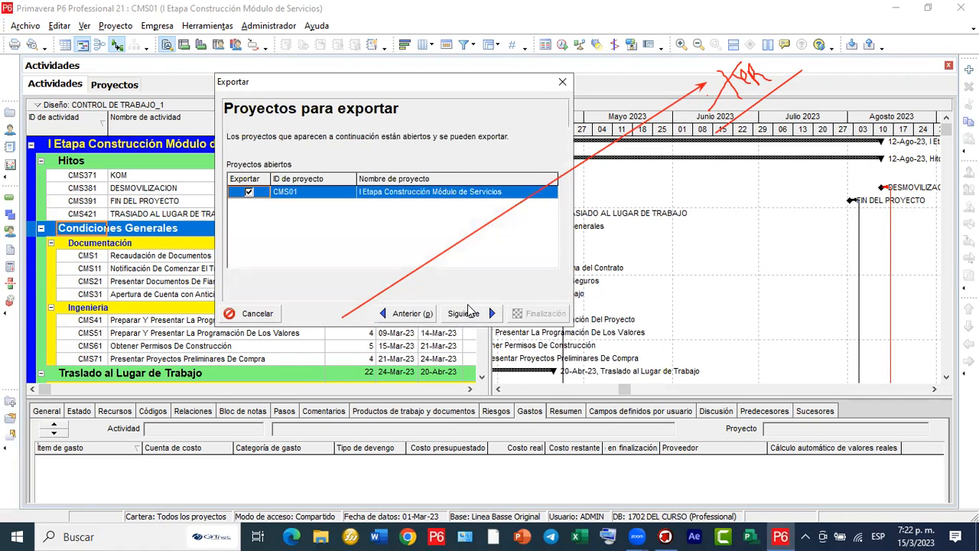
pyautogui.click(481, 311)
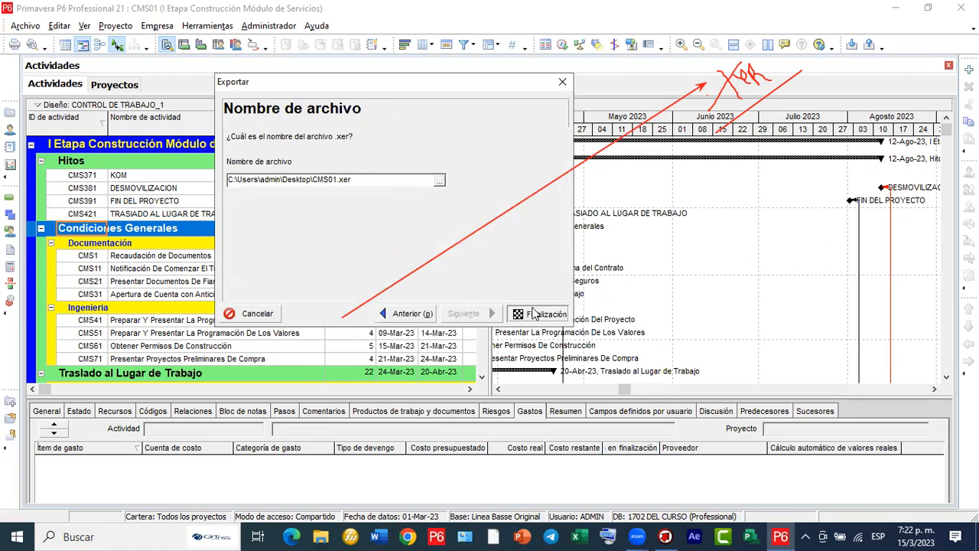
pyautogui.click(534, 314)
pyautogui.click(449, 293)
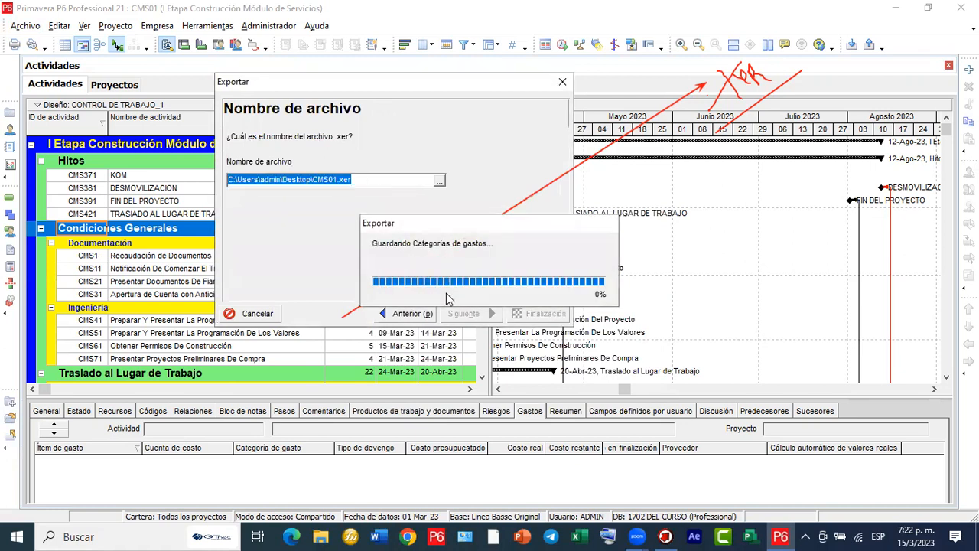
pyautogui.click(518, 311)
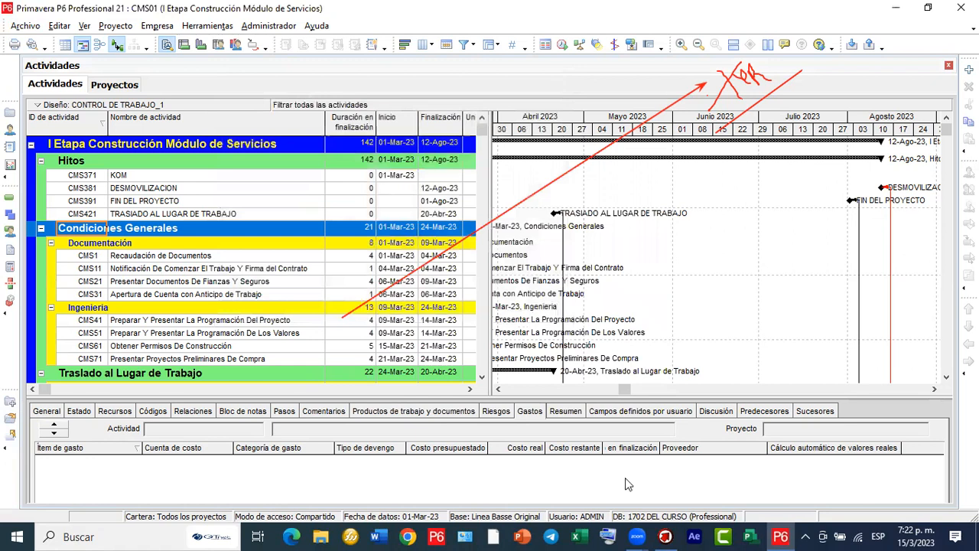
# Switch to Primavera Risk Analysis and try to open the CMS01 XER file from the desktop.
pyautogui.click(660, 535)
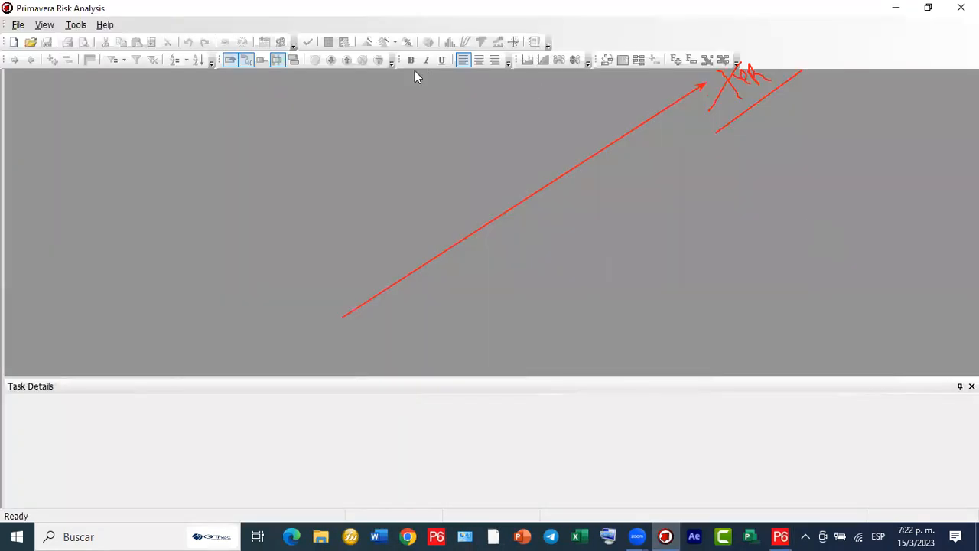
pyautogui.click(8, 24)
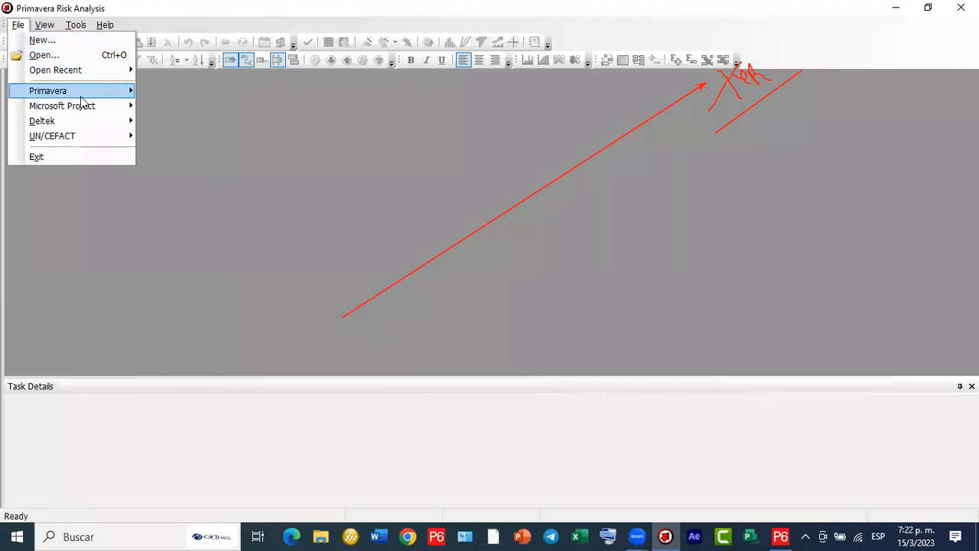
pyautogui.moveTo(102, 92)
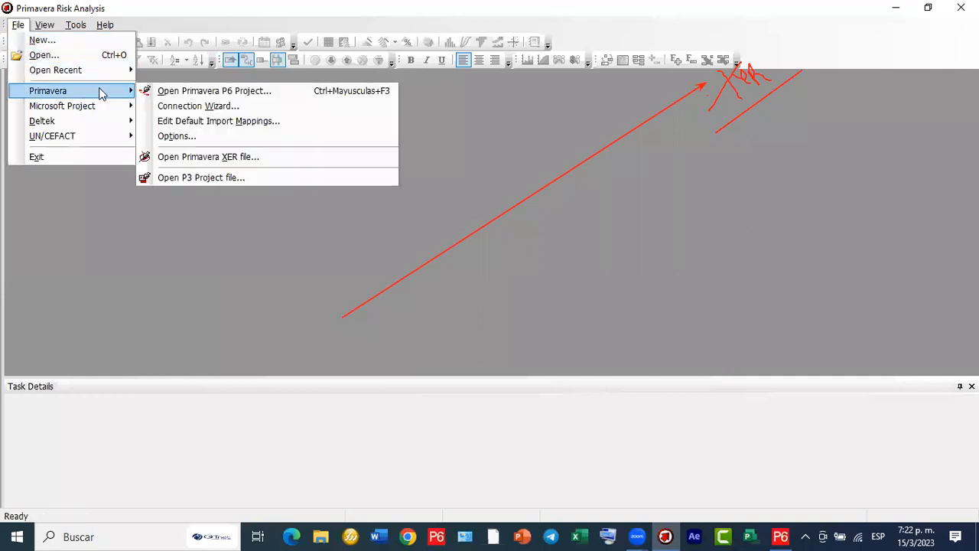
pyautogui.click(271, 158)
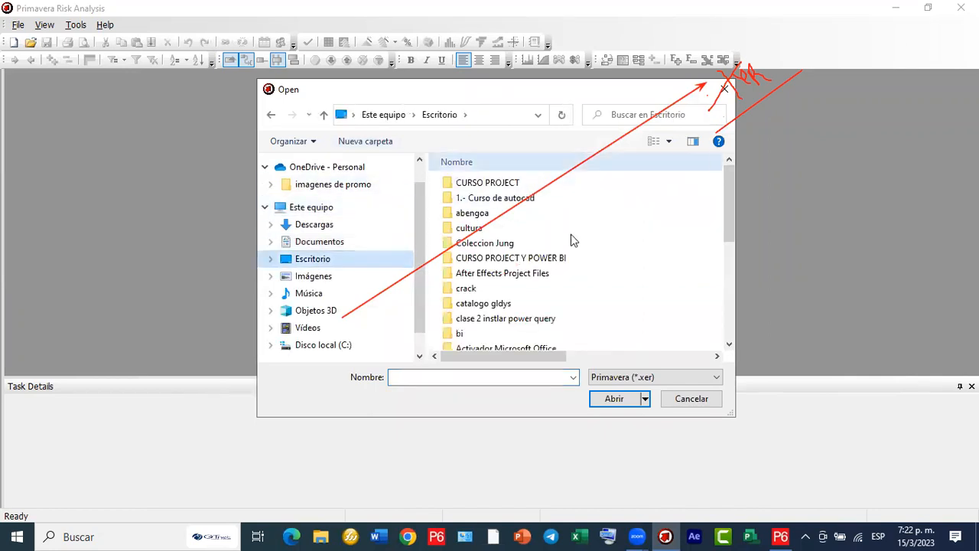
pyautogui.scroll(-10, 518, 276)
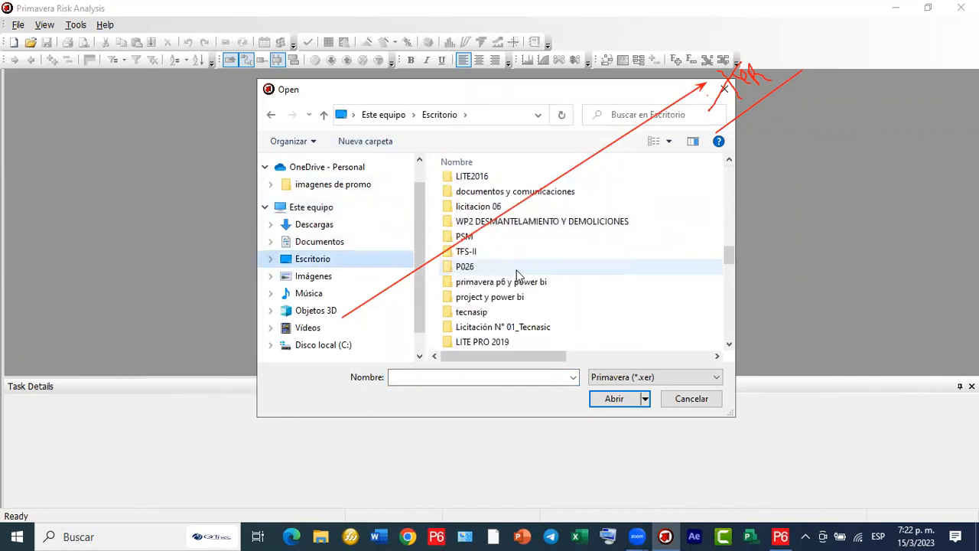
pyautogui.scroll(-2, 516, 270)
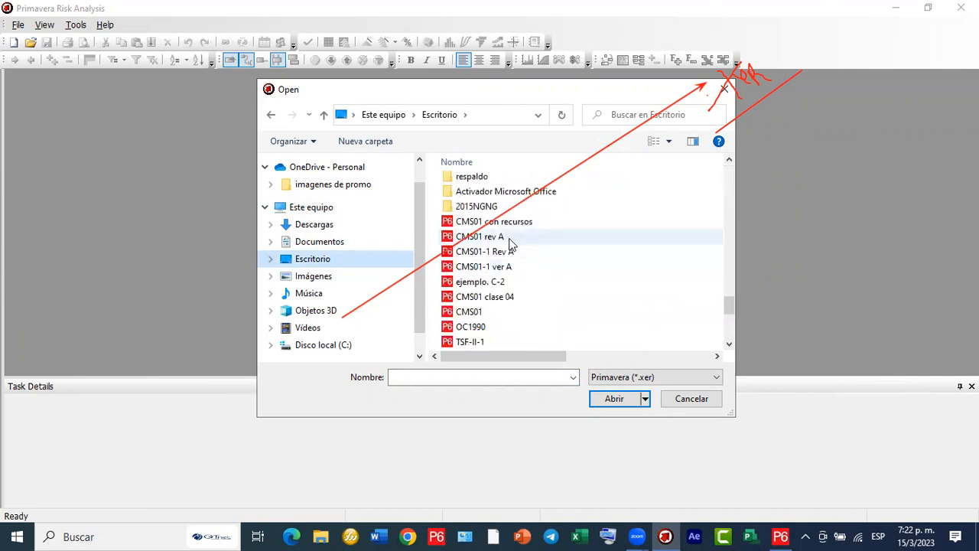
pyautogui.click(496, 316)
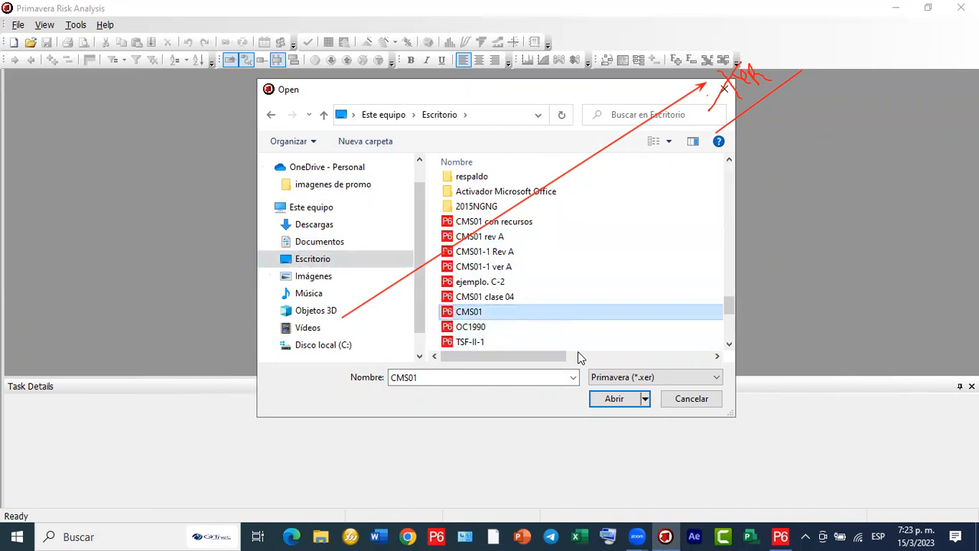
pyautogui.click(560, 320)
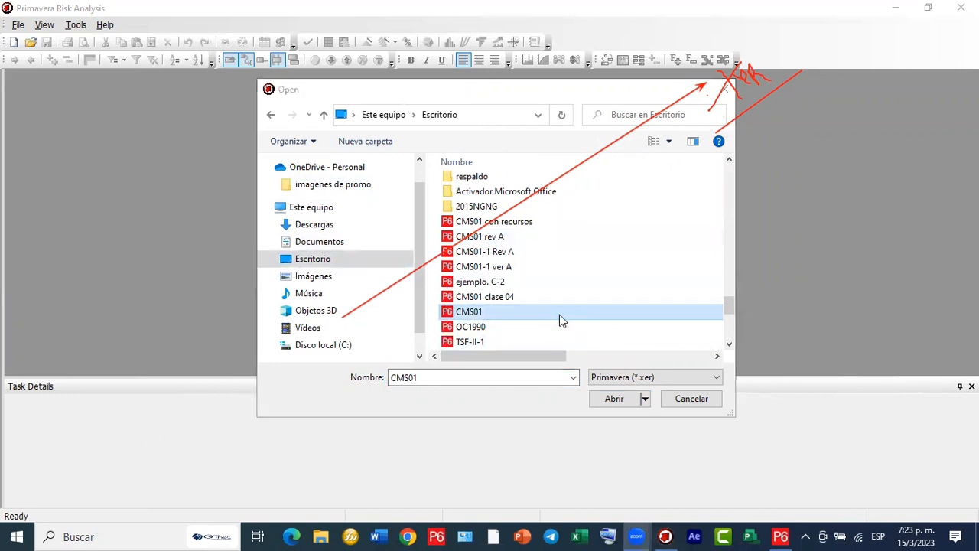
pyautogui.click(619, 401)
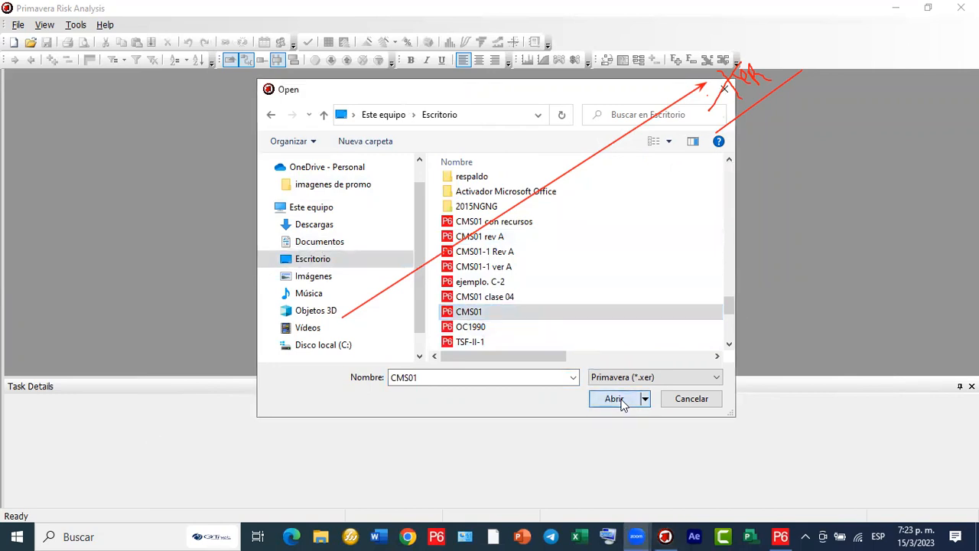
pyautogui.click(622, 404)
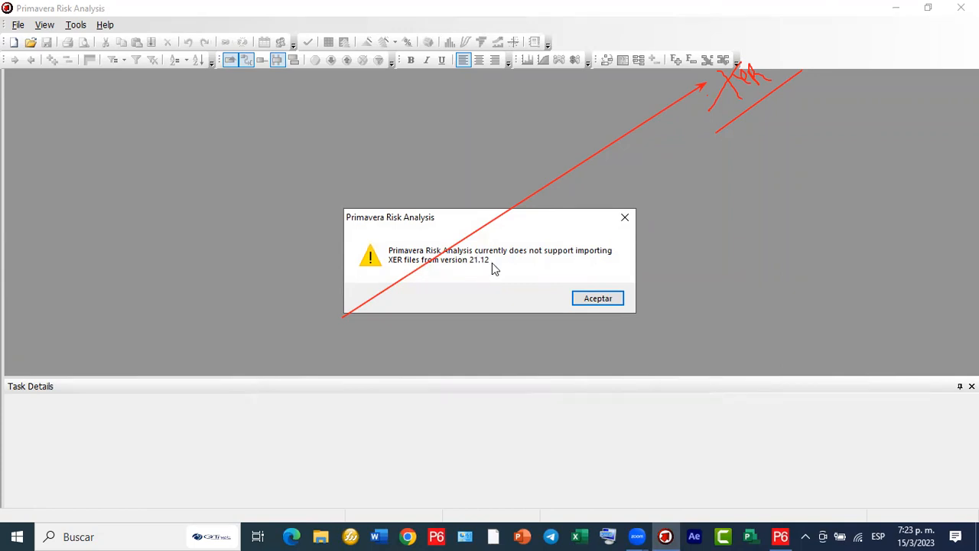
pyautogui.click(604, 299)
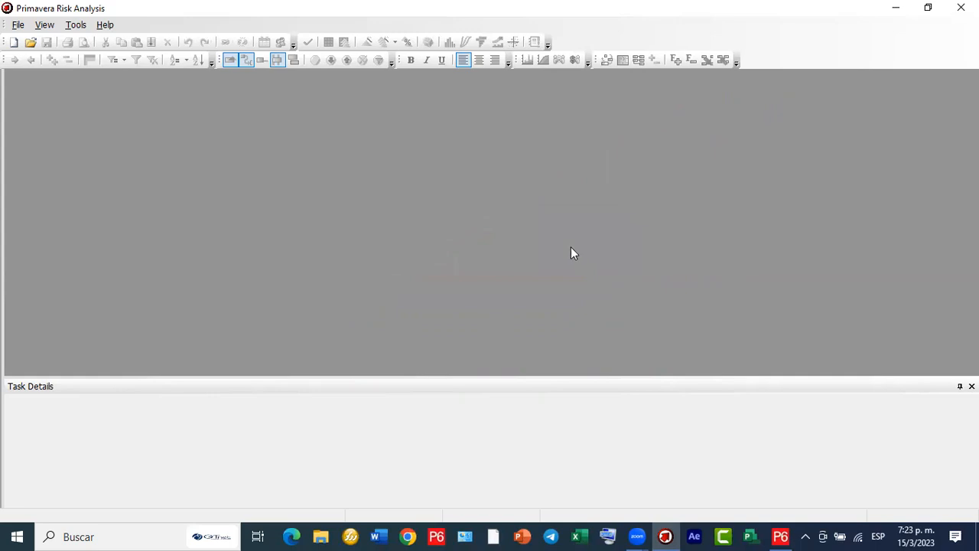
# Switch to Primavera P6 Professional and start a new project export in XER format version 8.0.
pyautogui.click(782, 536)
pyautogui.click(25, 25)
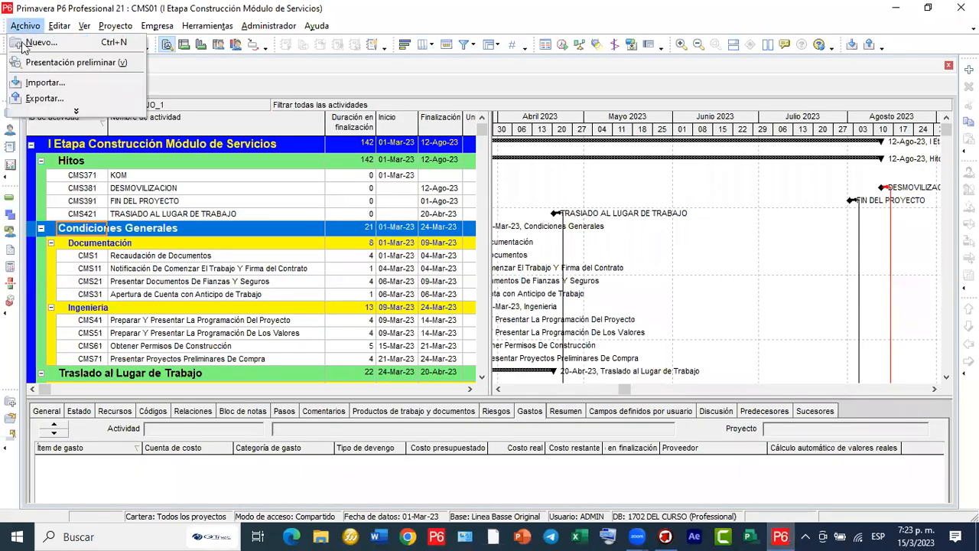
pyautogui.click(47, 95)
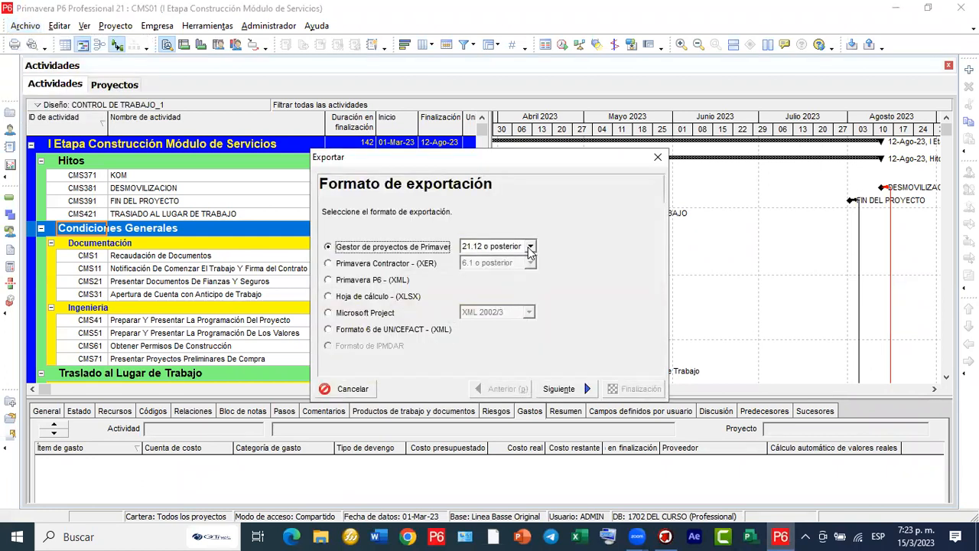
pyautogui.click(531, 245)
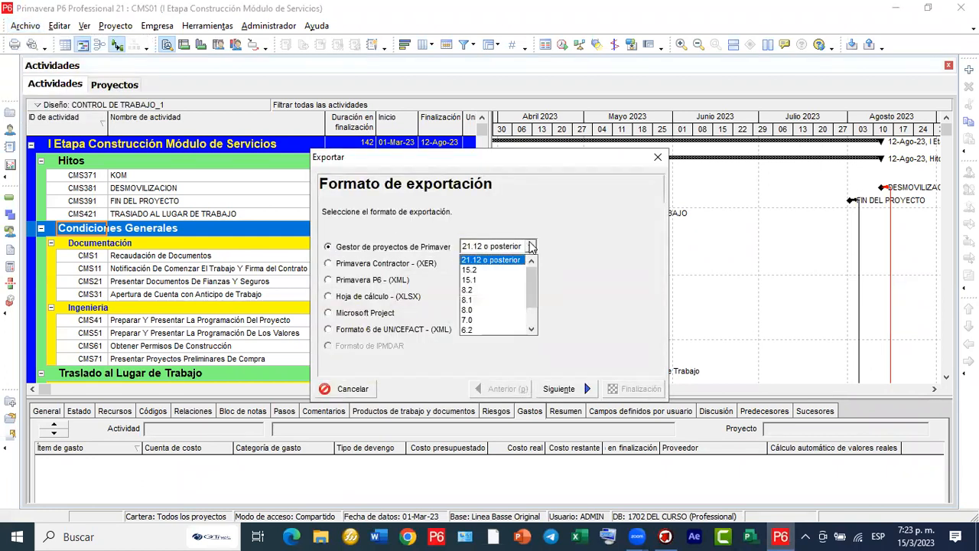
pyautogui.click(488, 310)
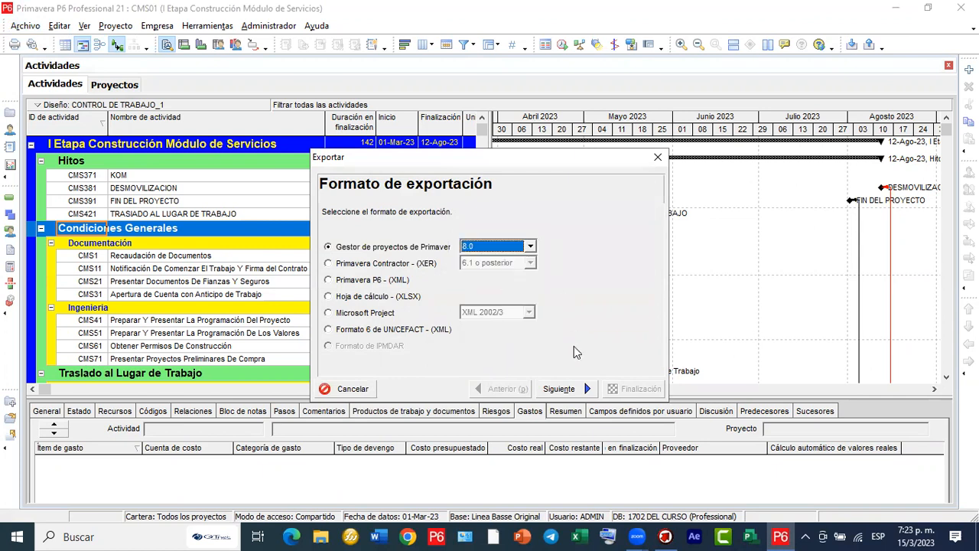
pyautogui.click(569, 388)
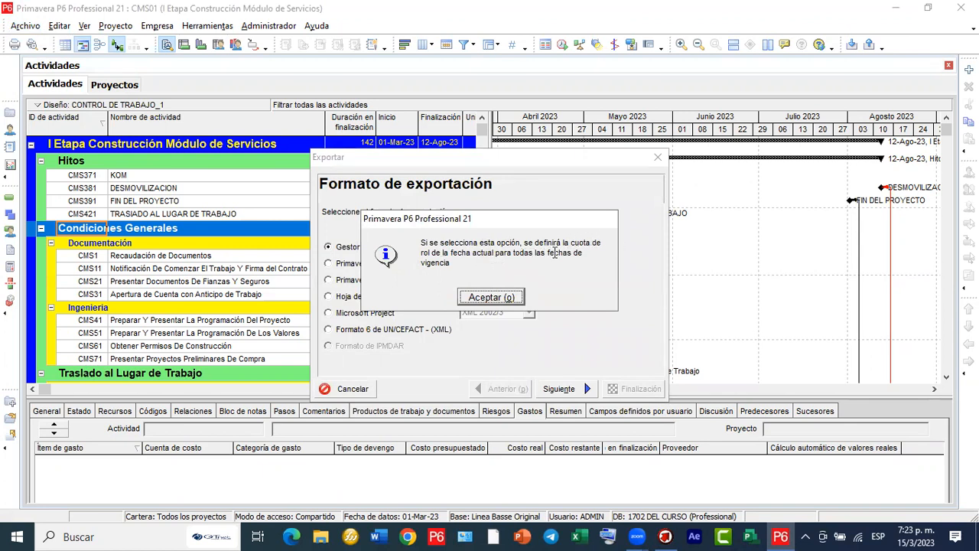
pyautogui.click(511, 298)
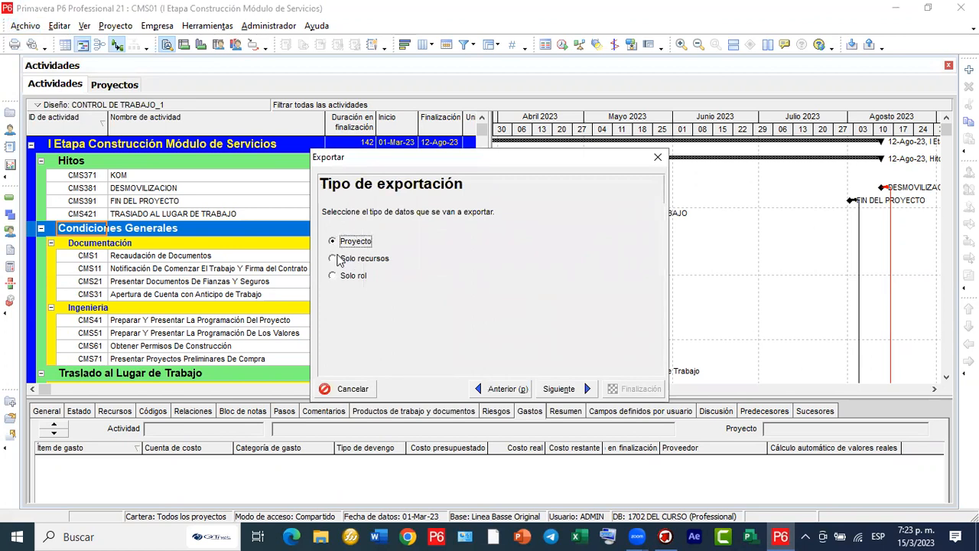
# Export project CMS01 in full over the existing CMS01.xer file on the desktop.
pyautogui.click(558, 390)
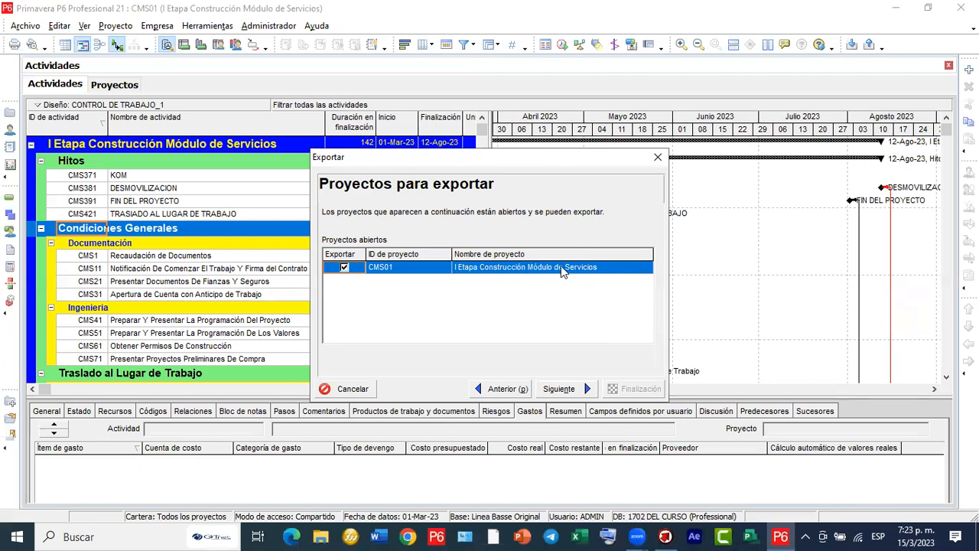
pyautogui.click(562, 389)
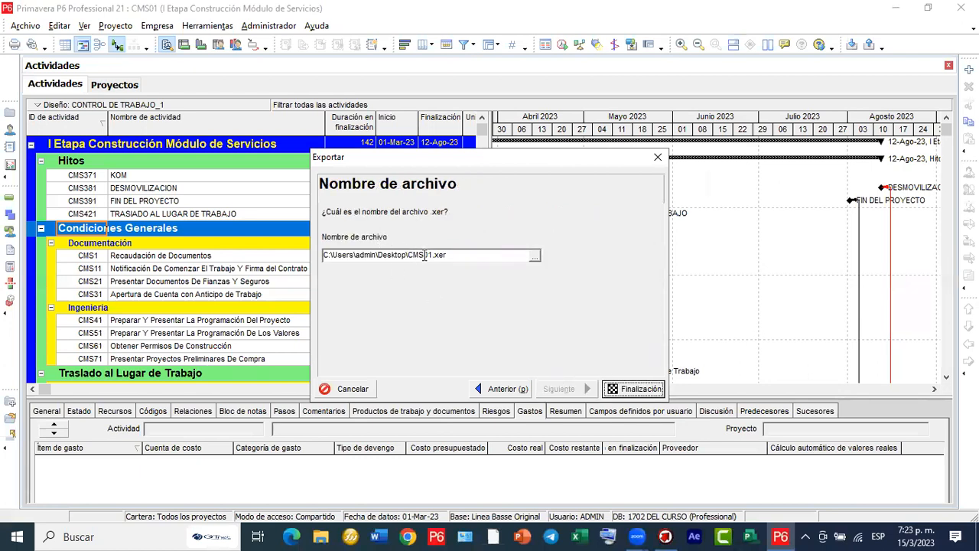
pyautogui.click(632, 389)
pyautogui.click(459, 290)
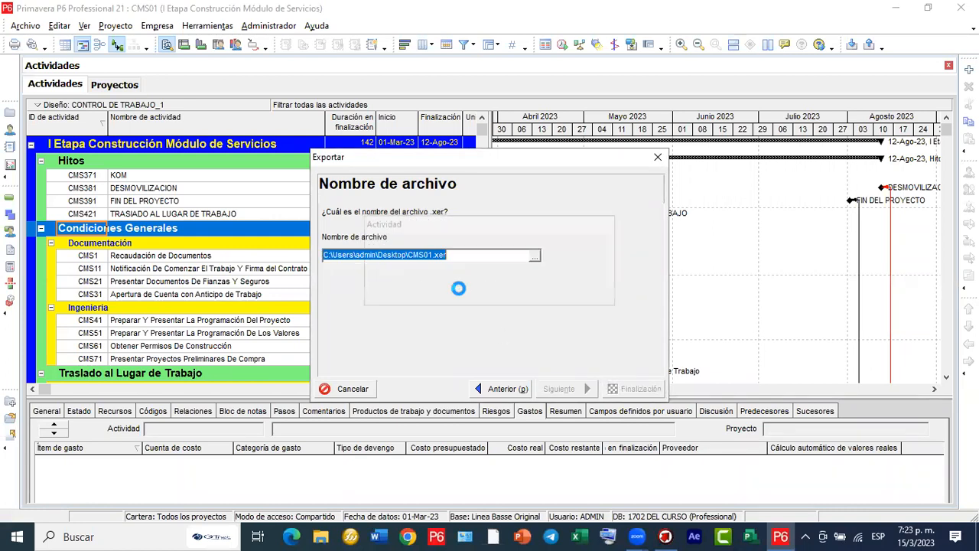
pyautogui.click(616, 388)
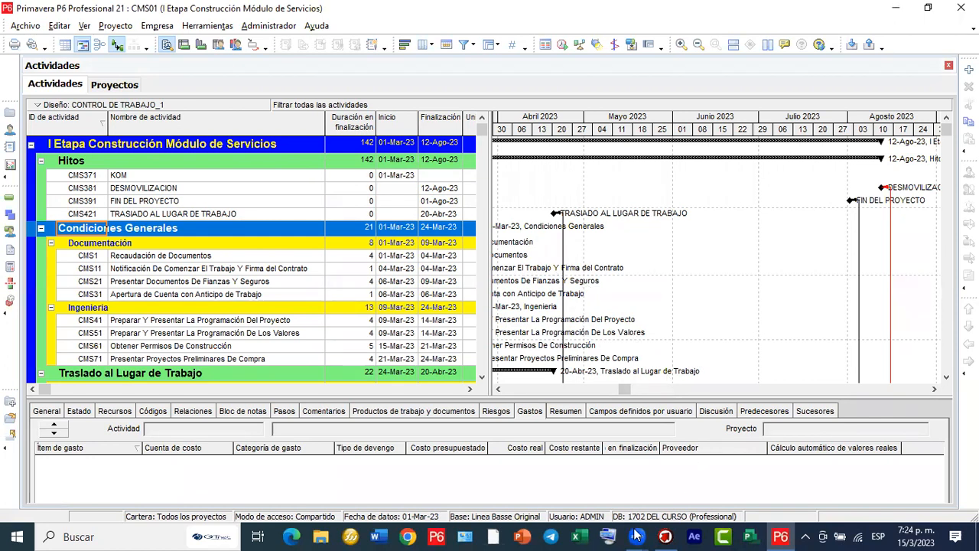
# Switch to Primavera Risk Analysis and open the Primavera XER file CMS01 from the desktop.
pyautogui.click(667, 536)
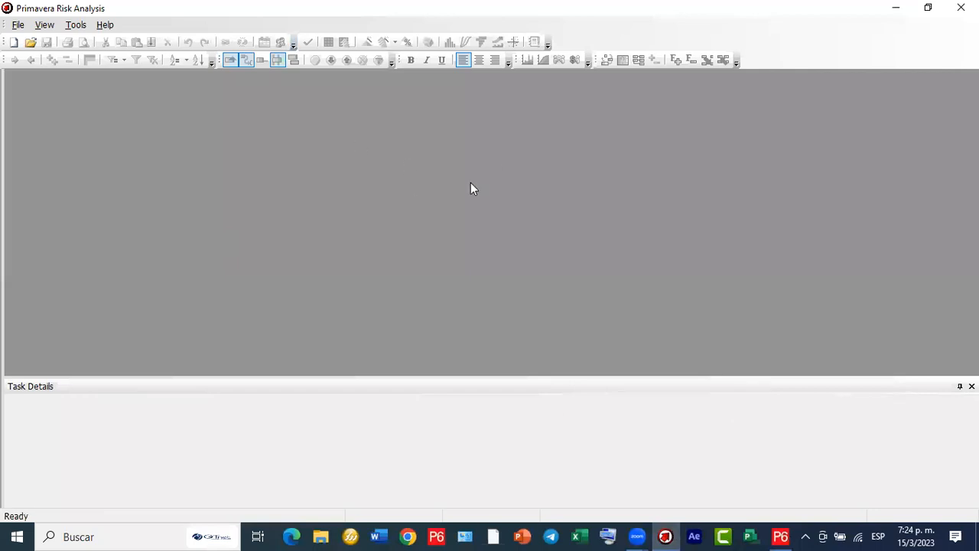
pyautogui.click(17, 25)
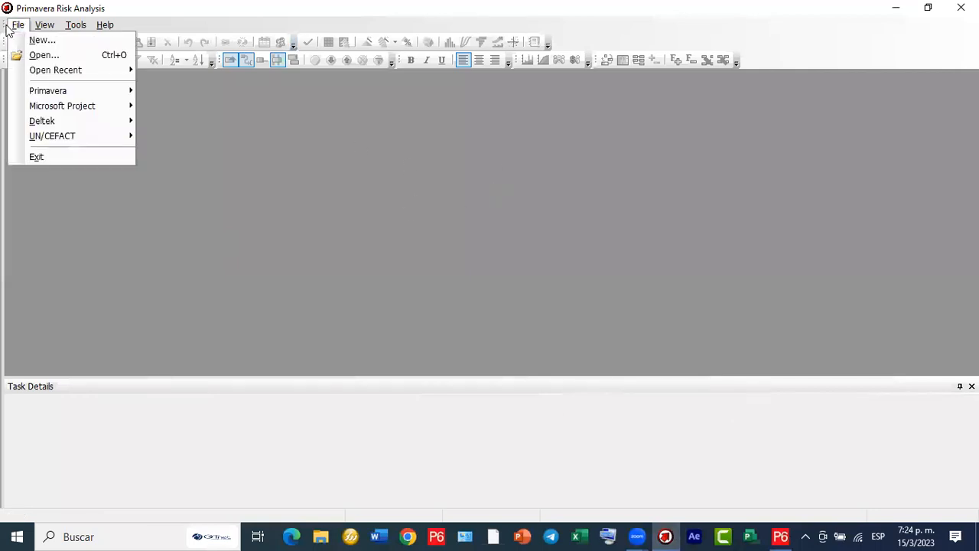
pyautogui.moveTo(81, 91)
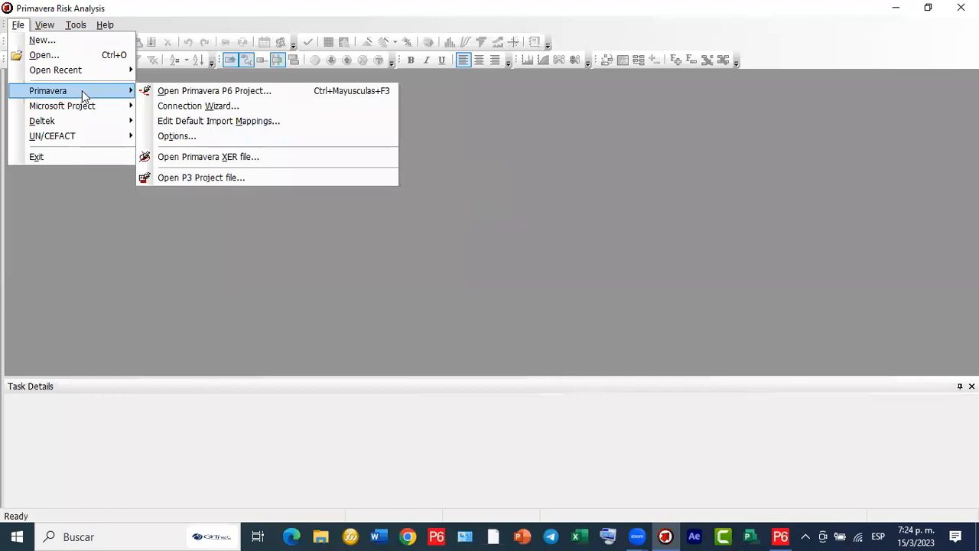
pyautogui.click(280, 162)
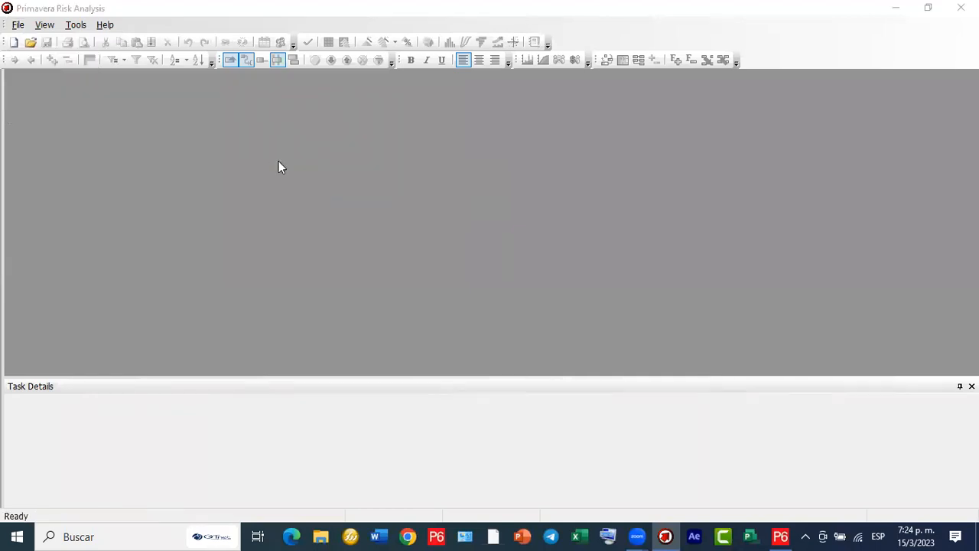
pyautogui.scroll(-10, 509, 245)
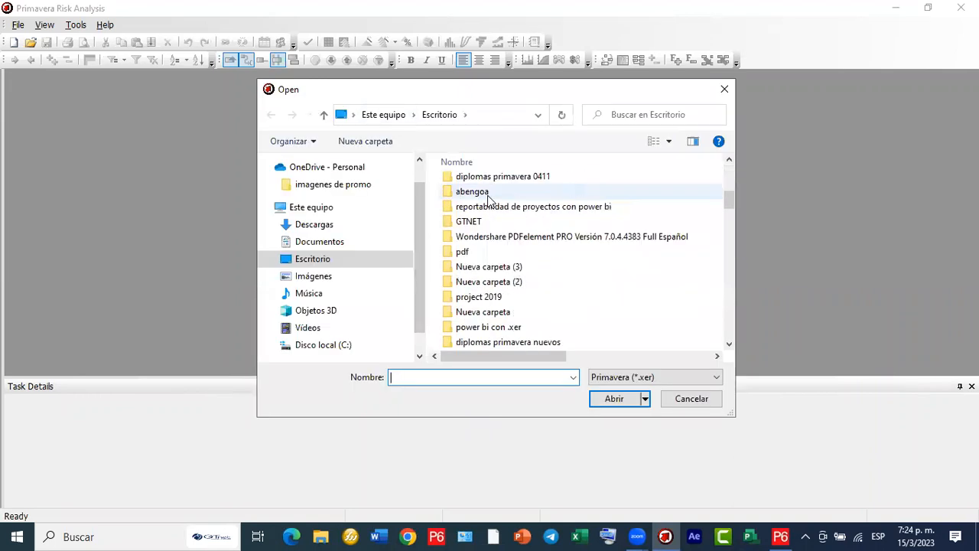
pyautogui.scroll(-16, 488, 199)
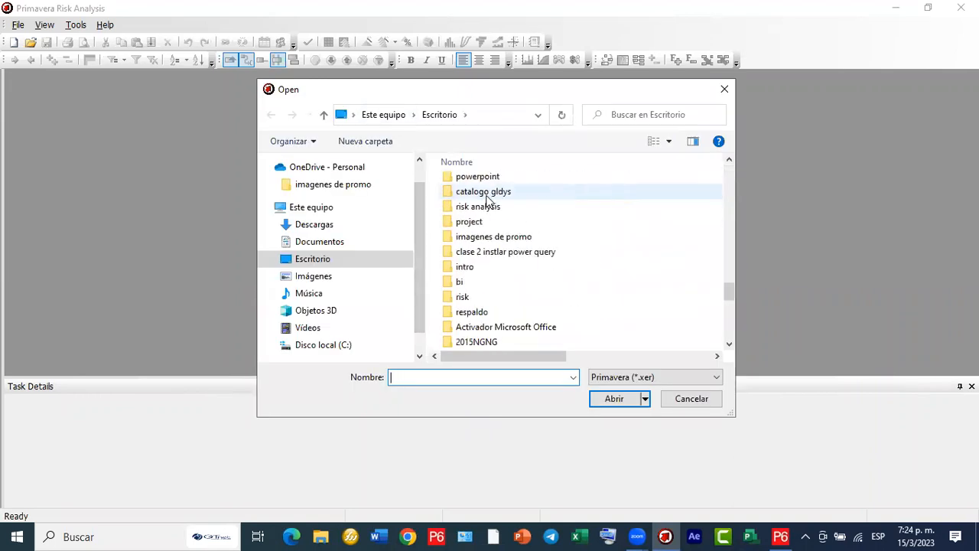
pyautogui.scroll(1, 487, 199)
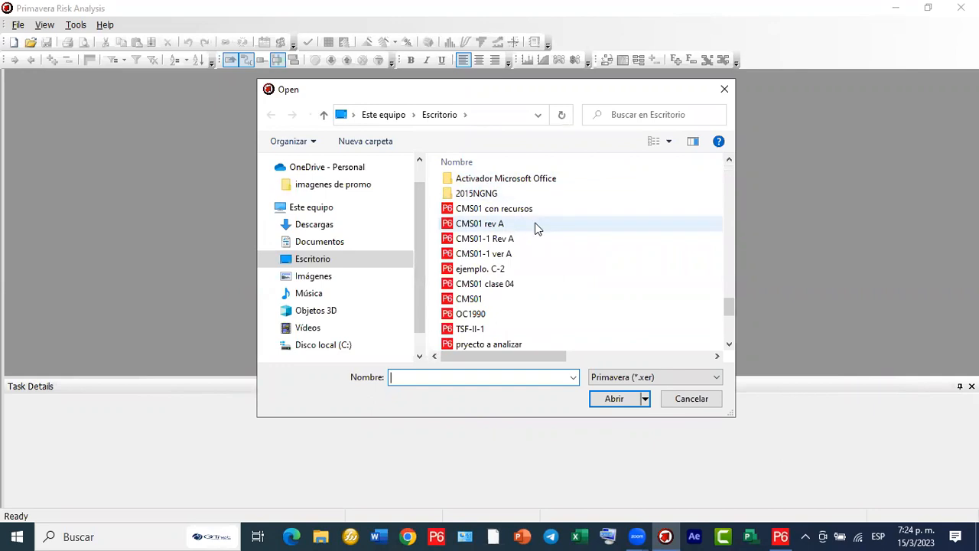
pyautogui.click(494, 299)
pyautogui.click(629, 404)
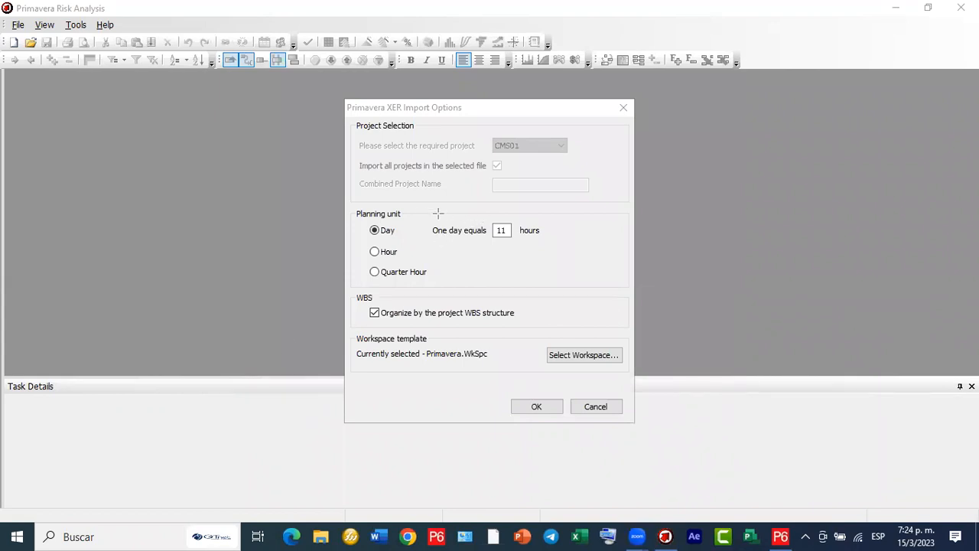
# Import CMS01 with a Day planning unit of 11 hours, organized by the project WBS structure, using the default task mappings.
pyautogui.moveTo(420, 215)
pyautogui.mouseDown()
pyautogui.moveTo(566, 249)
pyautogui.moveTo(556, 248)
pyautogui.mouseUp()
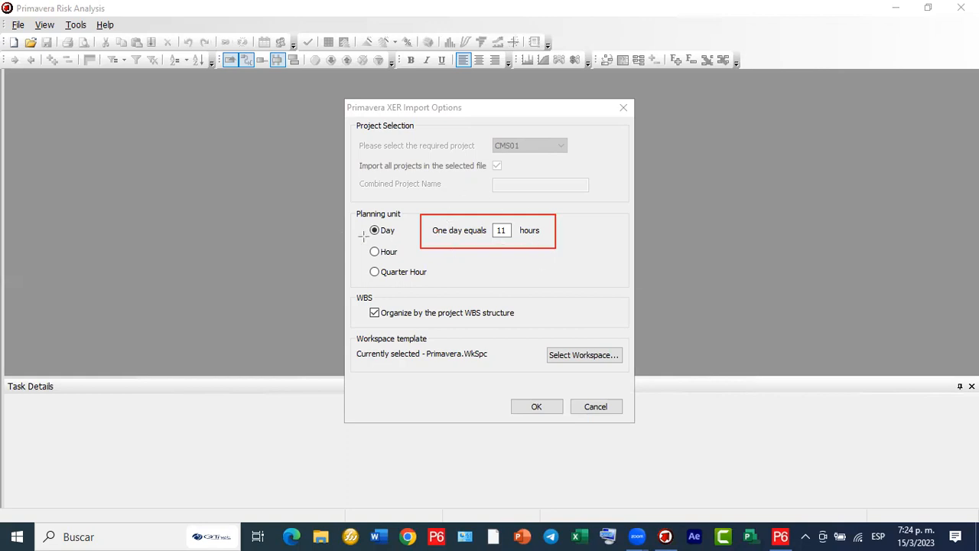
pyautogui.moveTo(349, 209); pyautogui.dragTo(405, 243)
pyautogui.moveTo(489, 217); pyautogui.dragTo(515, 242)
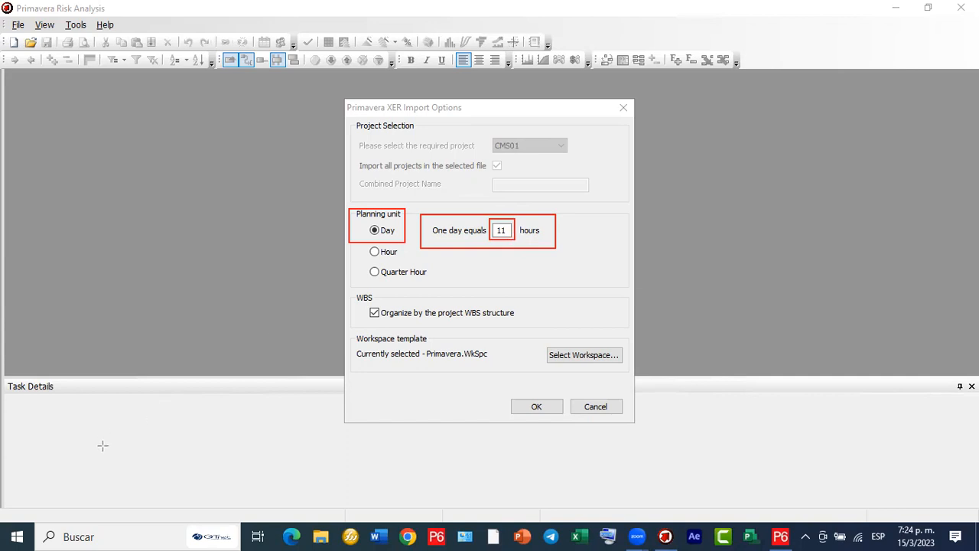
pyautogui.click(390, 306)
pyautogui.click(537, 407)
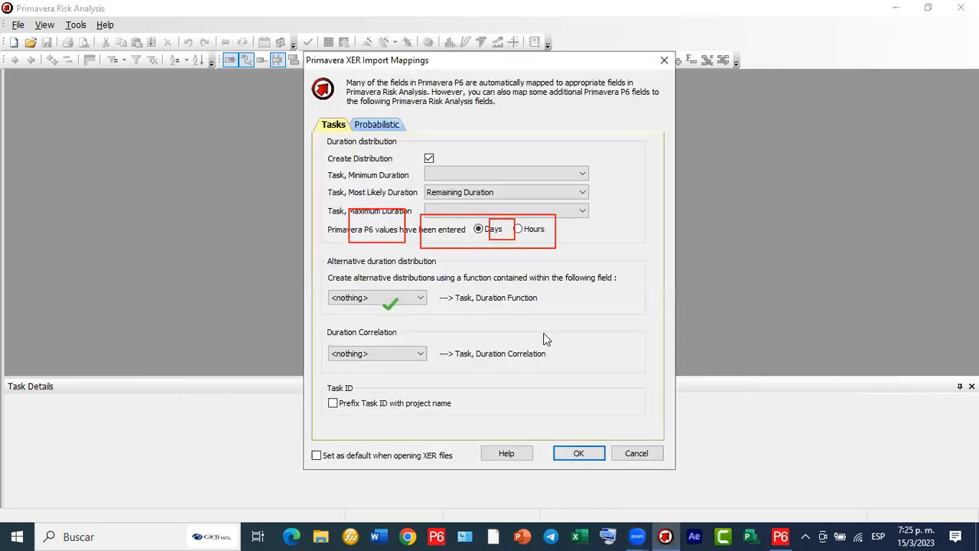
pyautogui.click(579, 454)
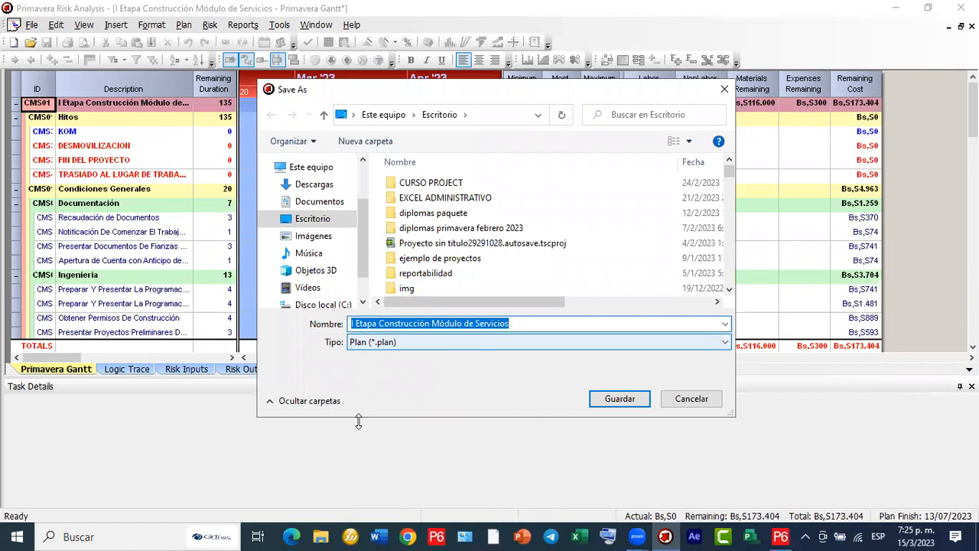
# Save the imported plan on the desktop as I Etapa Construcción Módulo de Servicios.plan, replacing the existing file.
pyautogui.moveTo(344, 333); pyautogui.dragTo(408, 354)
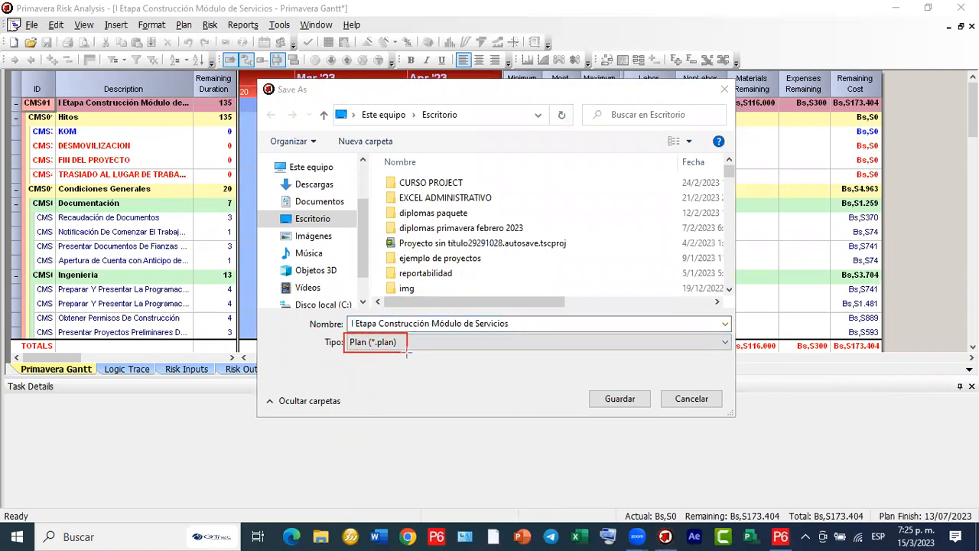
pyautogui.moveTo(414, 105)
pyautogui.mouseDown()
pyautogui.moveTo(453, 134)
pyautogui.moveTo(482, 136)
pyautogui.mouseUp()
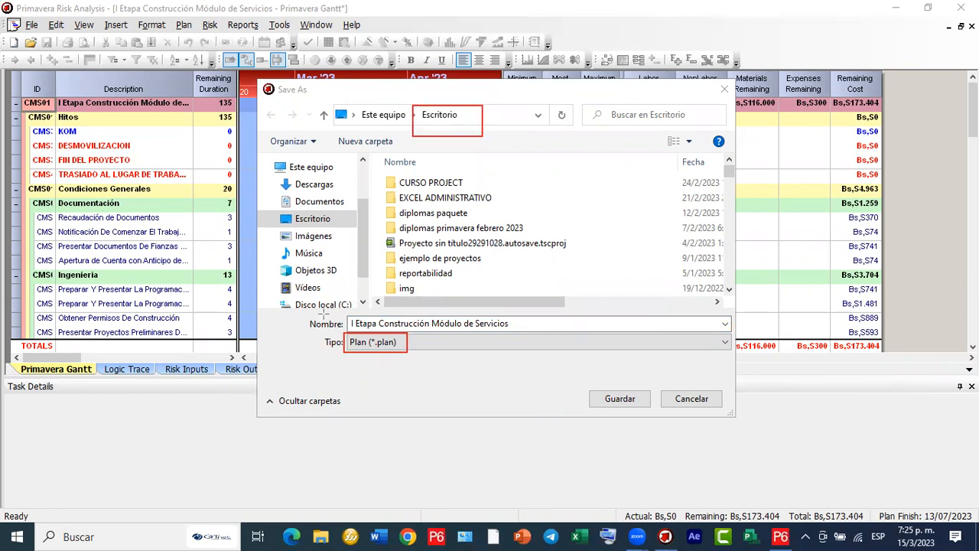
pyautogui.moveTo(346, 309)
pyautogui.mouseDown()
pyautogui.moveTo(533, 313)
pyautogui.moveTo(525, 334)
pyautogui.mouseUp()
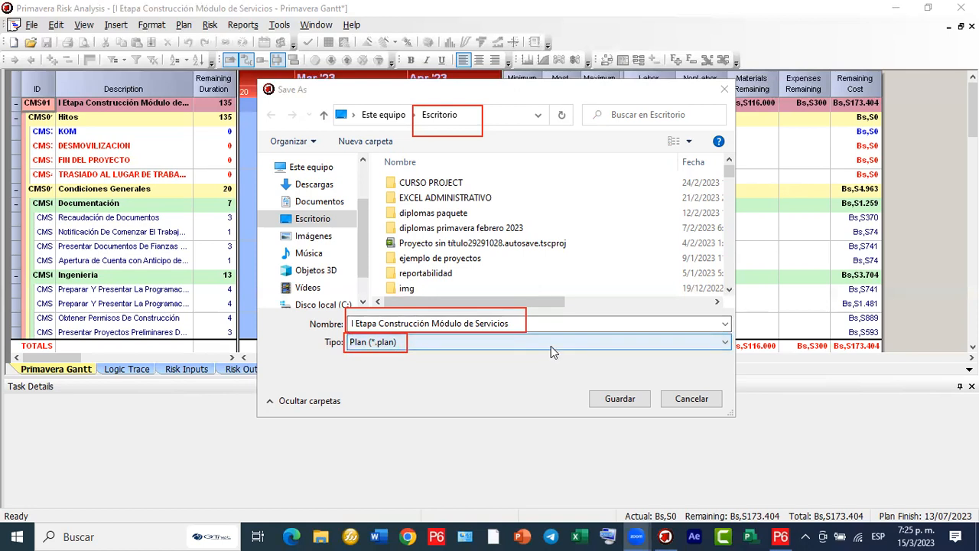
pyautogui.click(618, 398)
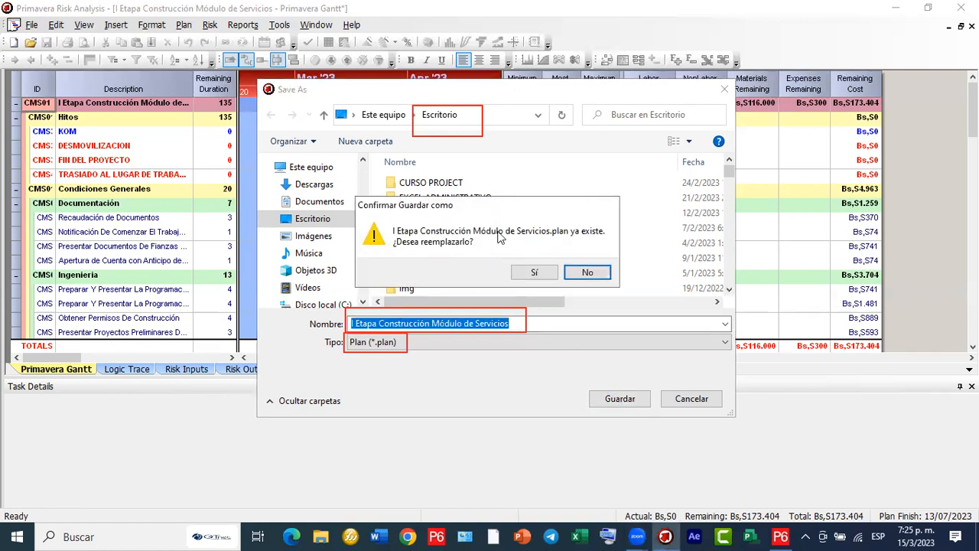
pyautogui.click(521, 273)
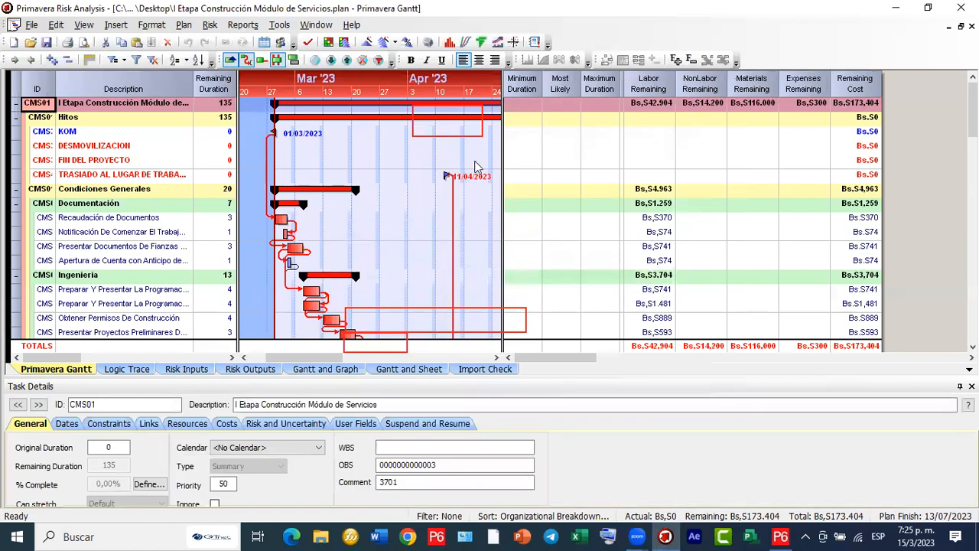
# Widen the Gantt chart area and the task table so the Start and Finish columns show.
pyautogui.moveTo(504, 157); pyautogui.dragTo(656, 157)
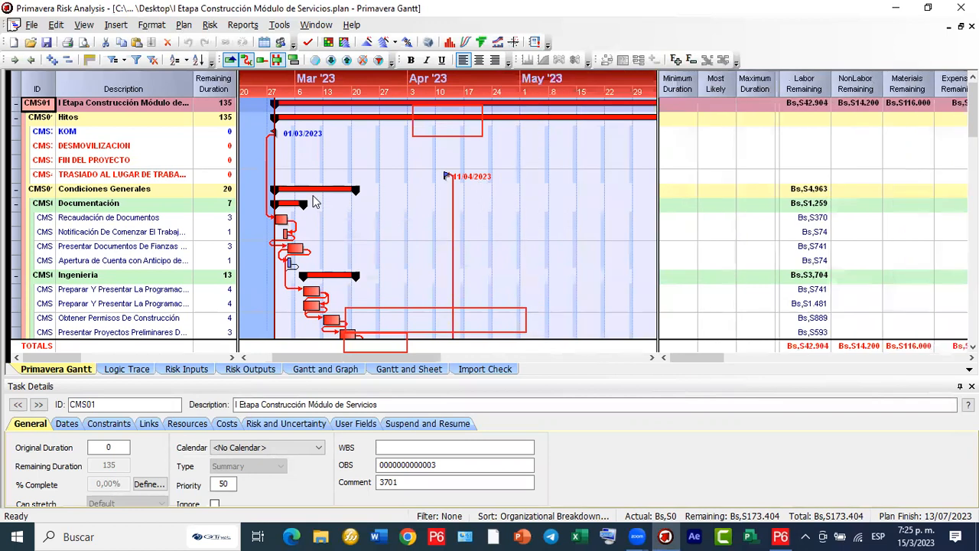
pyautogui.moveTo(237, 170); pyautogui.dragTo(438, 176)
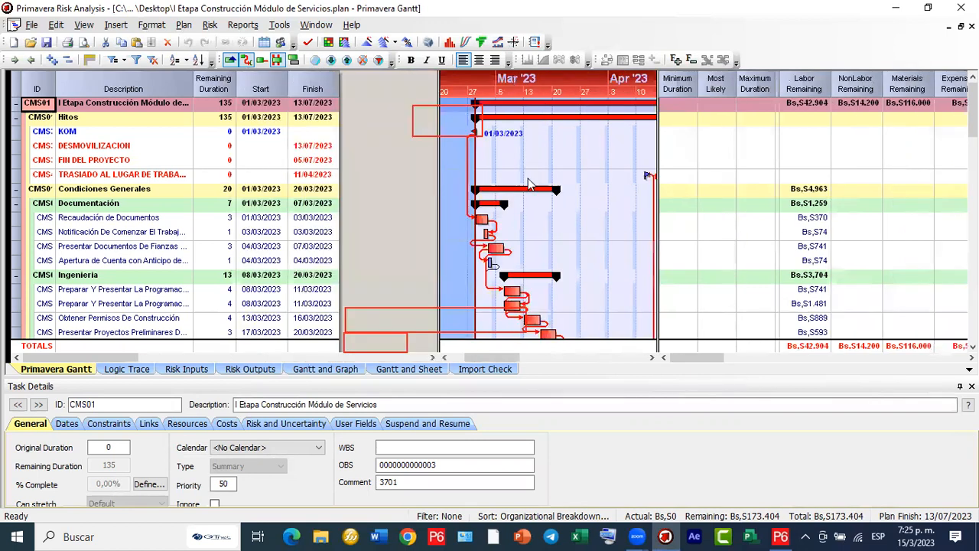
pyautogui.moveTo(660, 160); pyautogui.dragTo(723, 160)
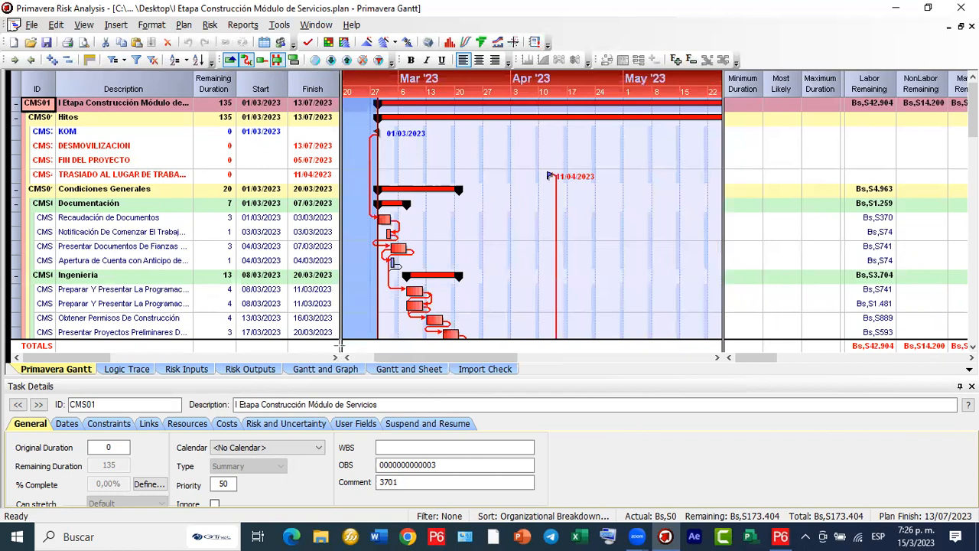
pyautogui.moveTo(337, 348); pyautogui.dragTo(11, 71)
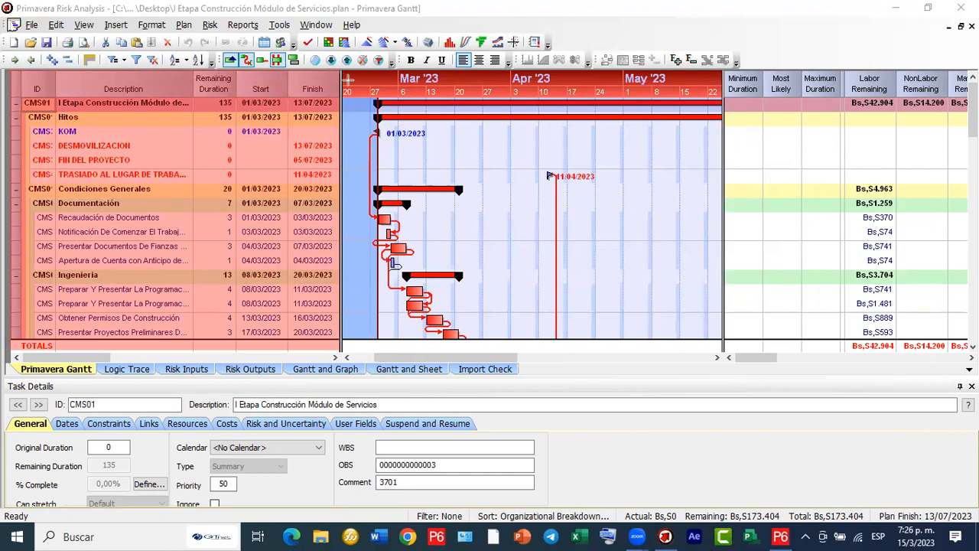
pyautogui.moveTo(342, 74)
pyautogui.mouseDown()
pyautogui.moveTo(582, 233)
pyautogui.moveTo(726, 354)
pyautogui.mouseUp()
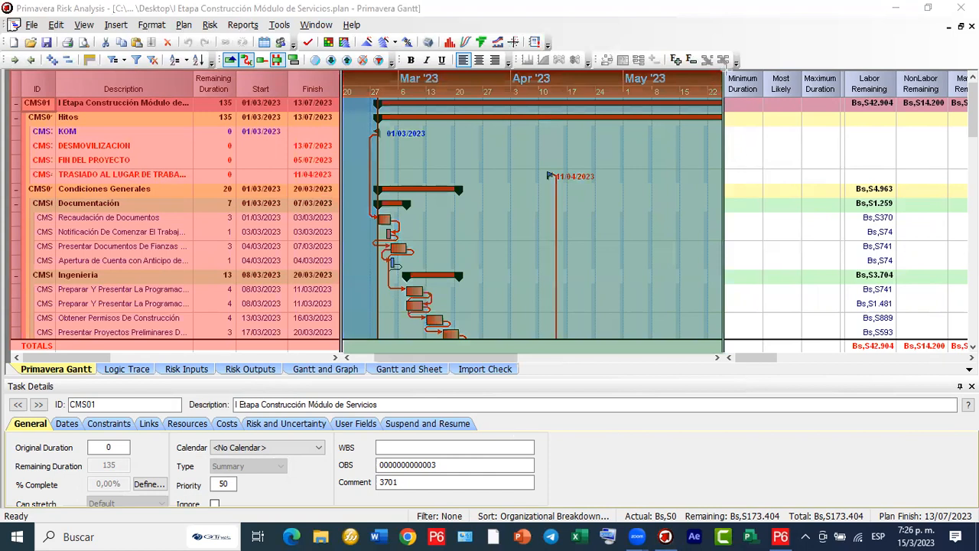
pyautogui.moveTo(727, 70); pyautogui.dragTo(978, 360)
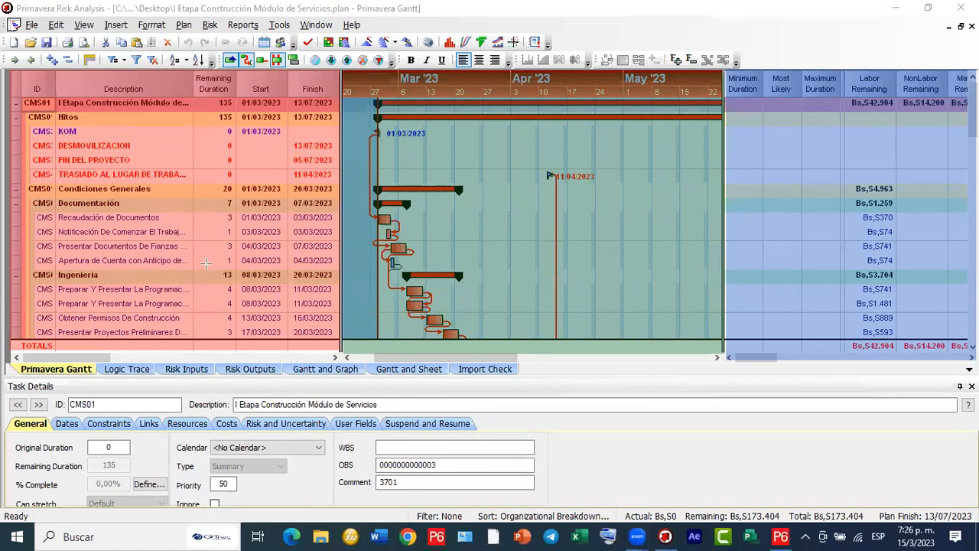
pyautogui.moveTo(7, 382)
pyautogui.mouseDown()
pyautogui.moveTo(413, 508)
pyautogui.moveTo(754, 527)
pyautogui.moveTo(849, 509)
pyautogui.mouseUp()
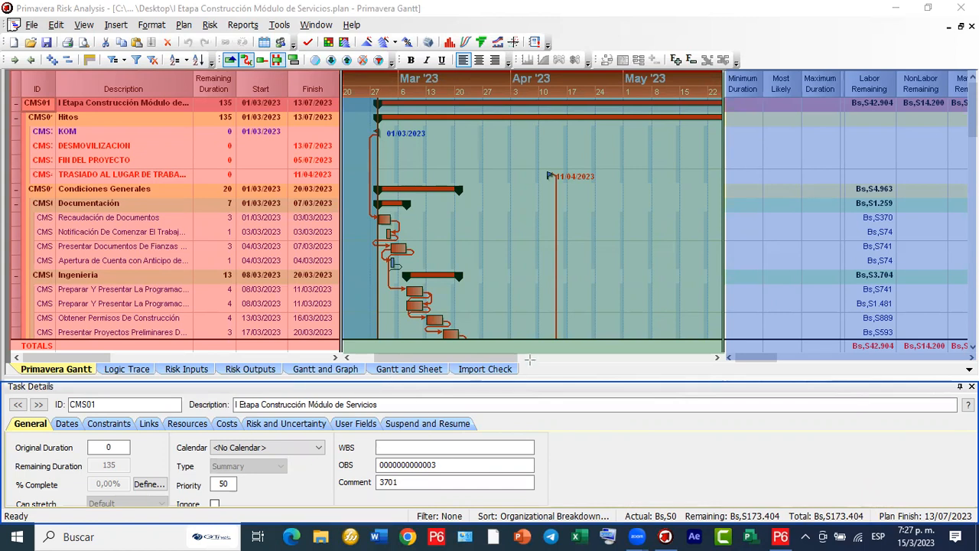
pyautogui.moveTo(531, 357)
pyautogui.mouseDown()
pyautogui.moveTo(425, 386)
pyautogui.moveTo(4, 377)
pyautogui.mouseUp()
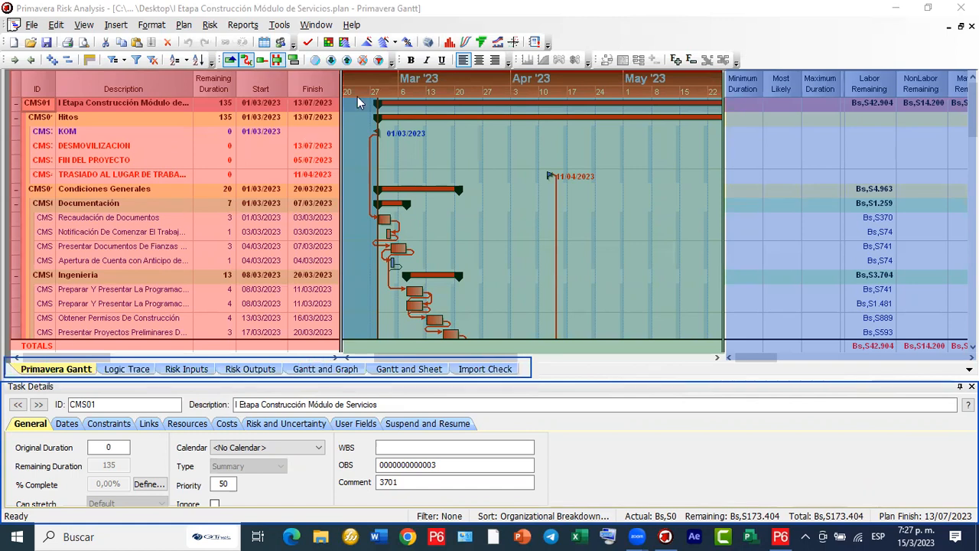
pyautogui.moveTo(262, 182)
pyautogui.mouseDown()
pyautogui.moveTo(188, 269)
pyautogui.moveTo(69, 370)
pyautogui.mouseUp()
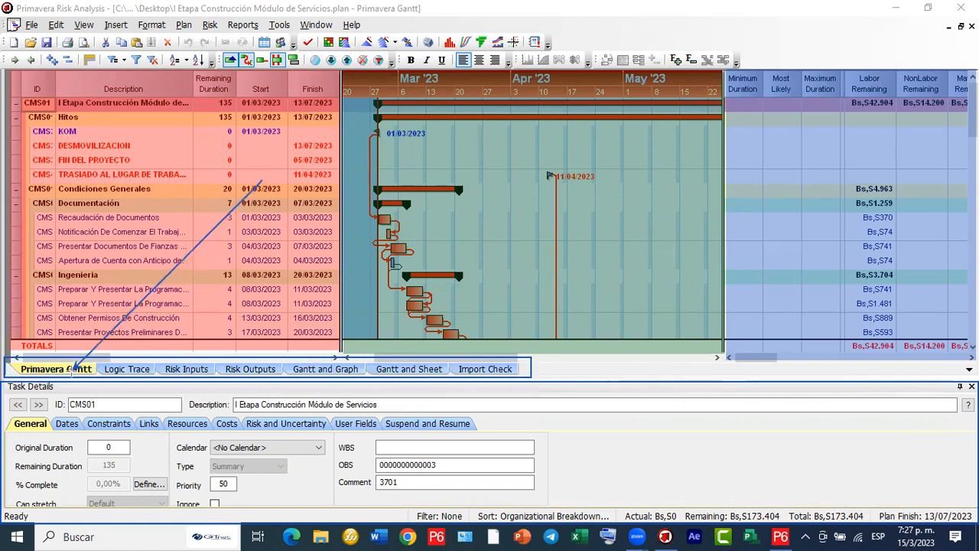
pyautogui.moveTo(260, 181); pyautogui.dragTo(327, 361)
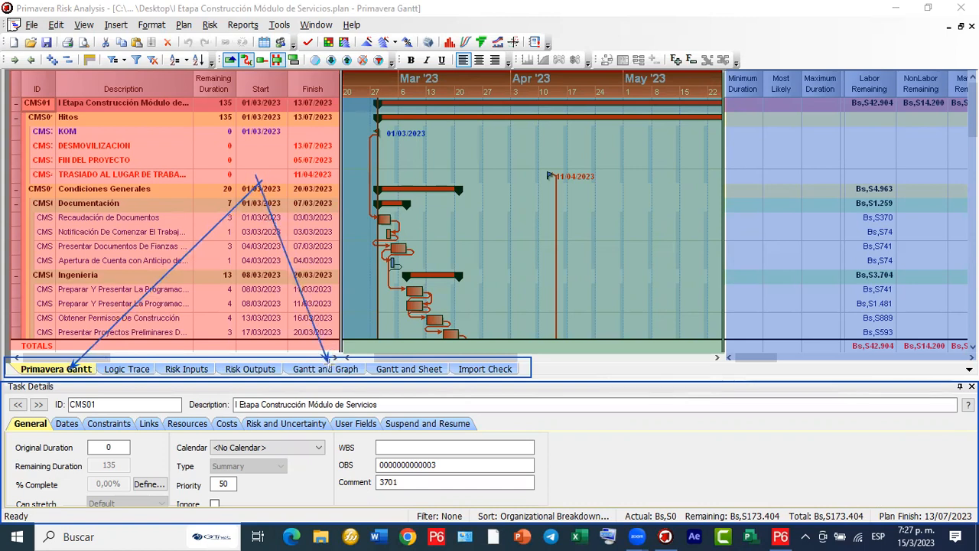
pyautogui.moveTo(260, 181)
pyautogui.mouseDown()
pyautogui.moveTo(432, 382)
pyautogui.moveTo(412, 355)
pyautogui.mouseUp()
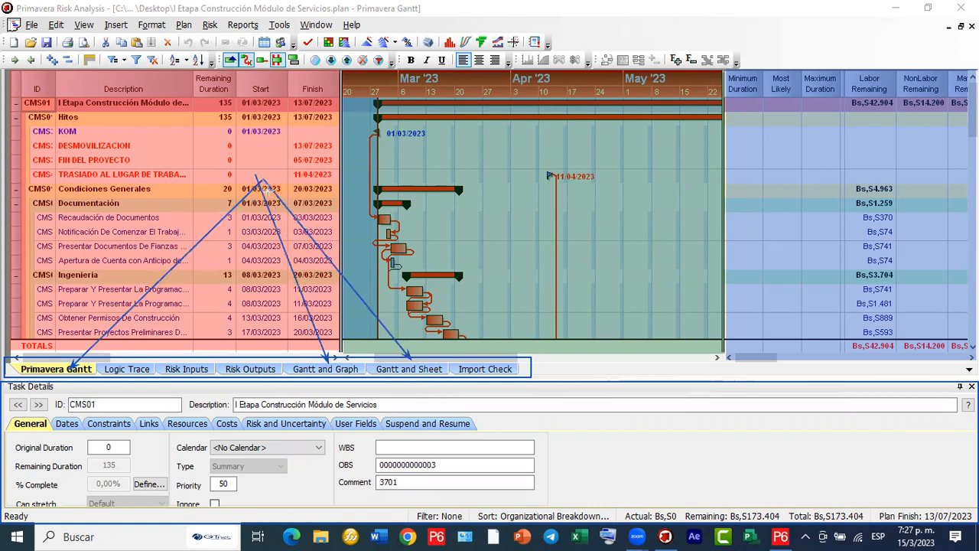
pyautogui.moveTo(260, 181)
pyautogui.mouseDown()
pyautogui.moveTo(267, 352)
pyautogui.moveTo(257, 357)
pyautogui.moveTo(222, 261)
pyautogui.moveTo(196, 357)
pyautogui.mouseUp()
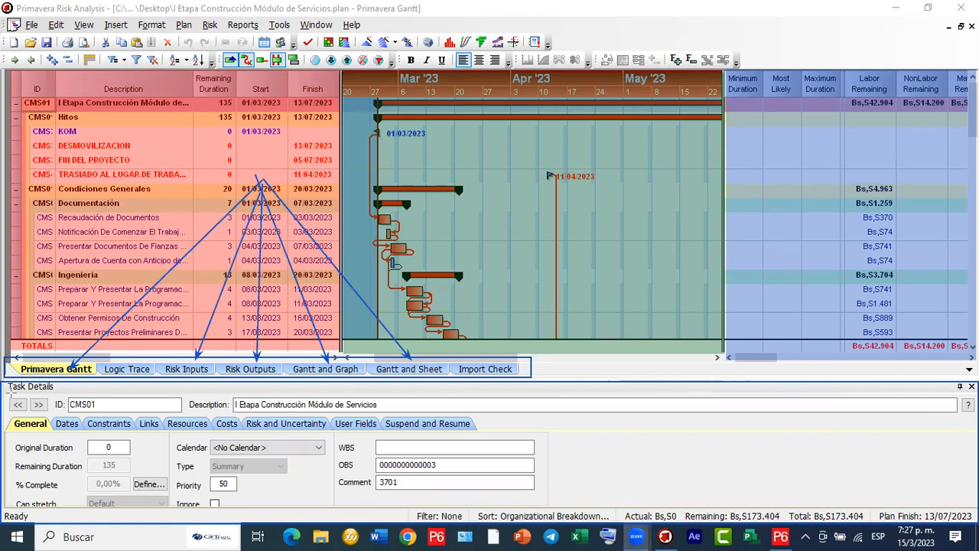
pyautogui.moveTo(7, 391); pyautogui.dragTo(179, 394)
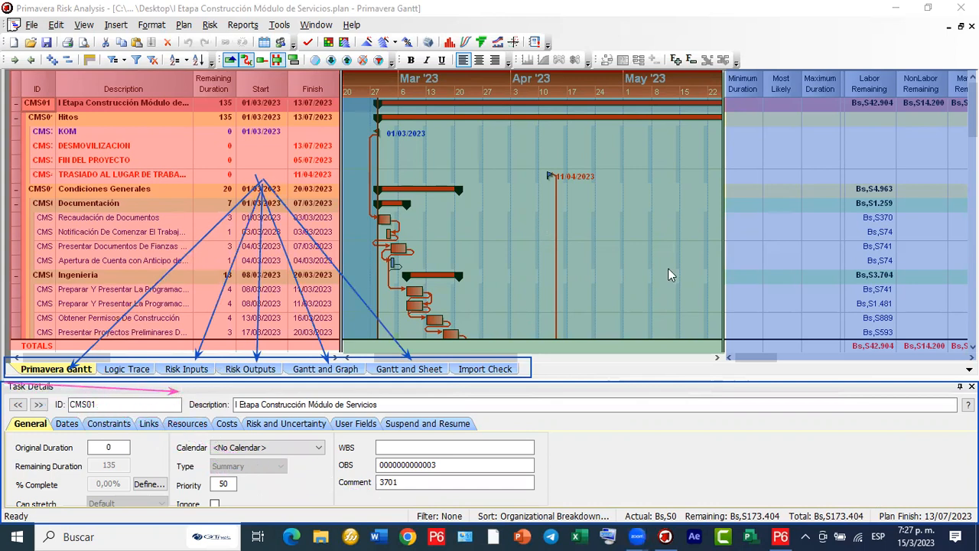
pyautogui.moveTo(6, 381)
pyautogui.mouseDown()
pyautogui.moveTo(280, 476)
pyautogui.moveTo(977, 520)
pyautogui.mouseUp()
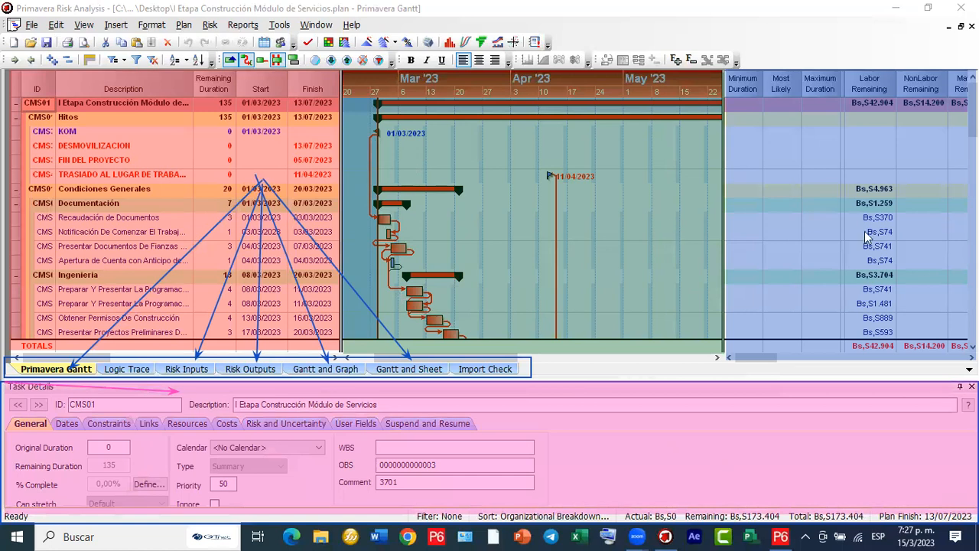
pyautogui.press('Escape')
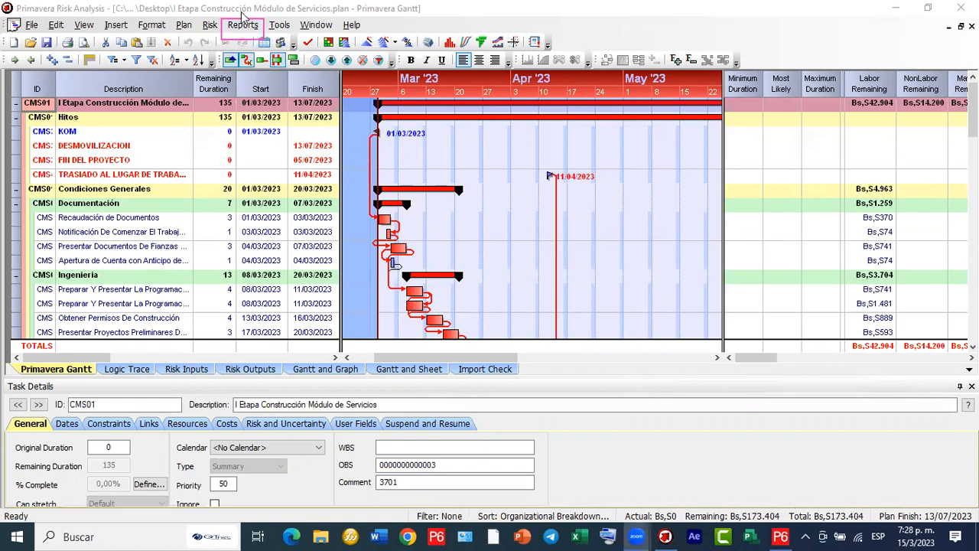
# Run the schedule check on the plan and review the report's plan summary and report summary.
pyautogui.click(242, 27)
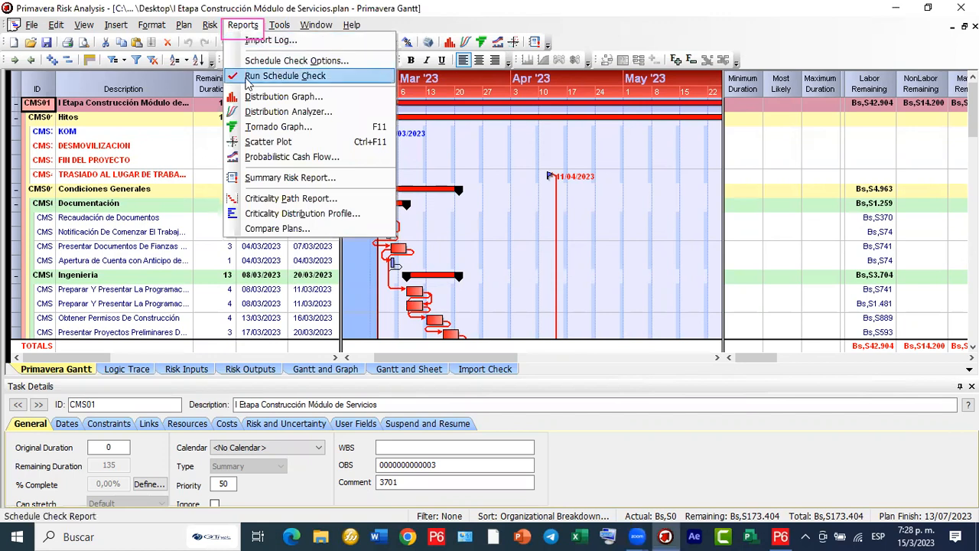
pyautogui.click(290, 78)
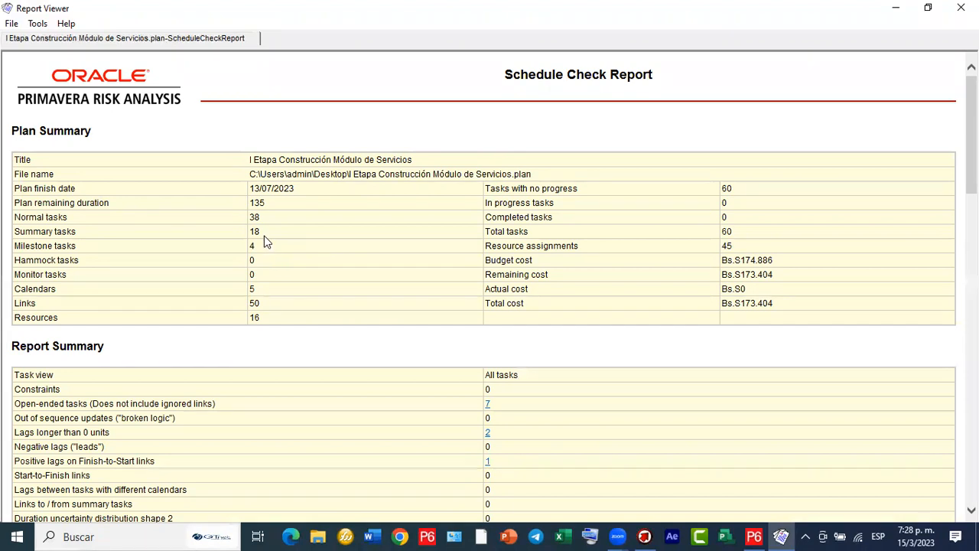
pyautogui.scroll(-3, 265, 242)
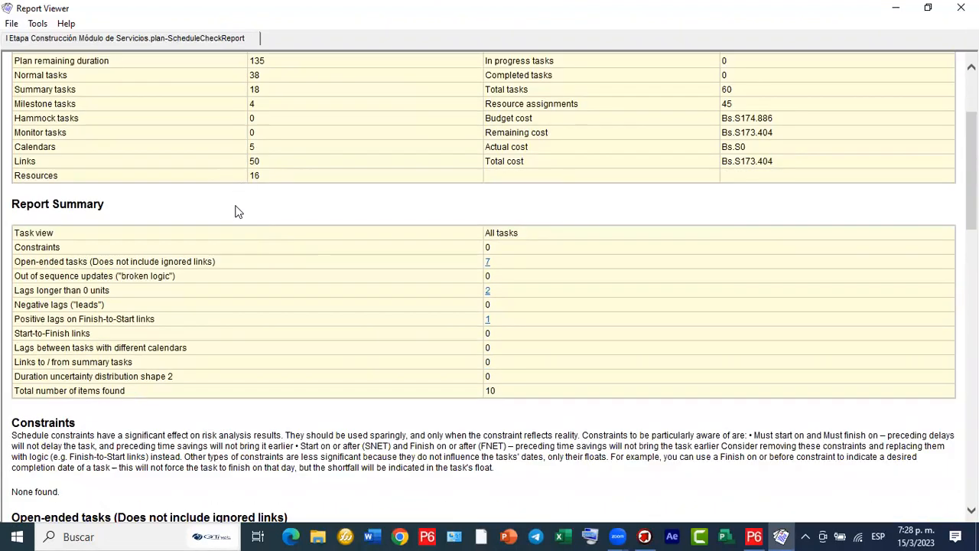
# Review the total cost and remaining cost in the schedule check report's plan summary.
pyautogui.scroll(2, 236, 212)
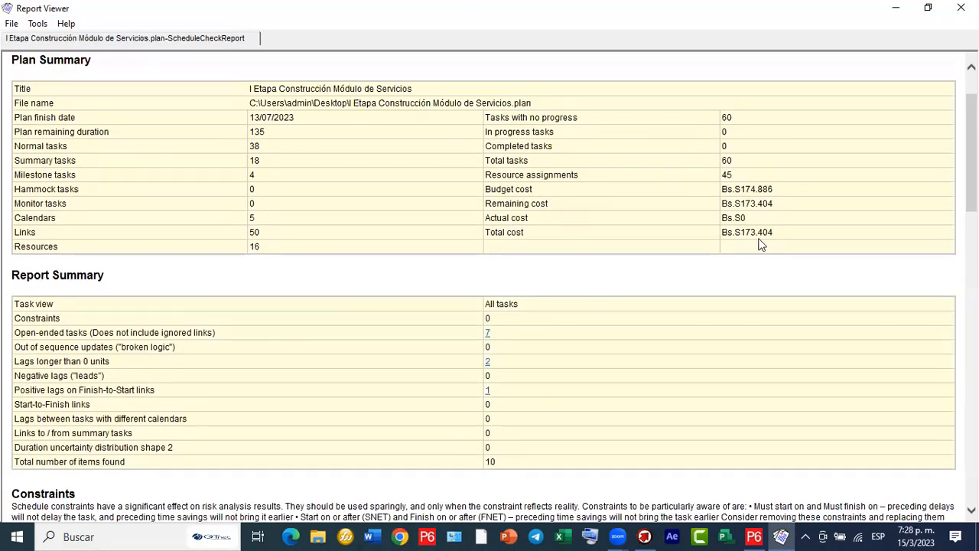
pyautogui.moveTo(739, 237)
pyautogui.mouseDown()
pyautogui.moveTo(775, 235)
pyautogui.moveTo(726, 239)
pyautogui.mouseUp()
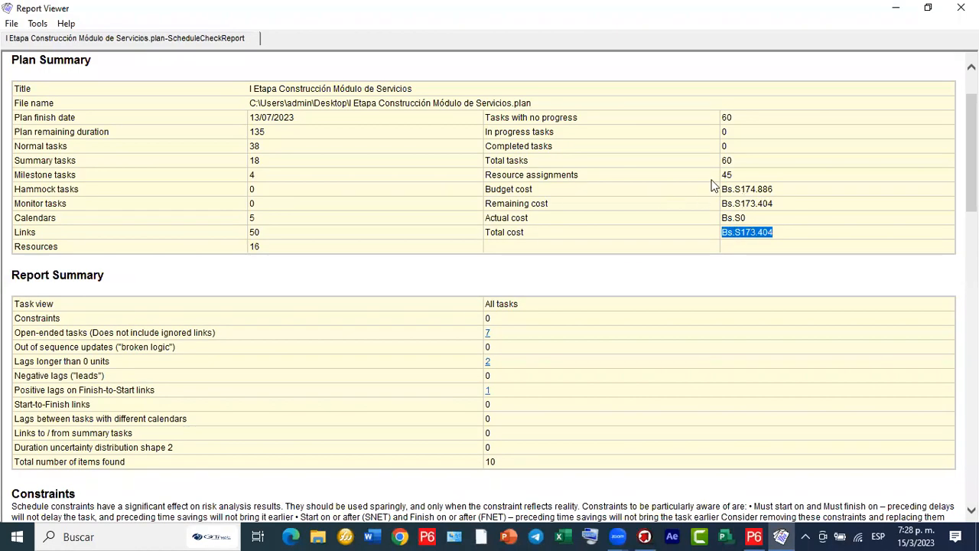
pyautogui.moveTo(787, 204); pyautogui.dragTo(723, 208)
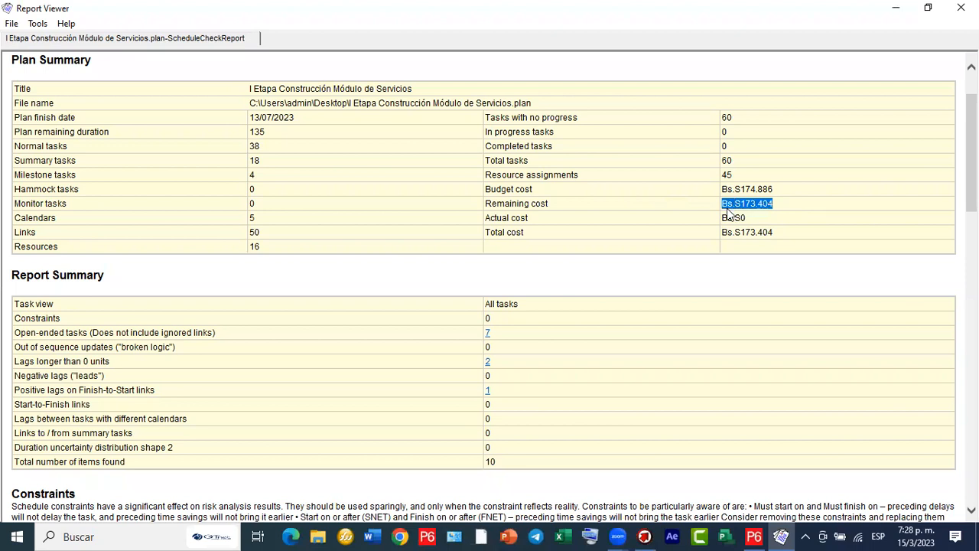
# Examine the report's summary and its sections on constraints, open-ended tasks and out-of-sequence updates.
pyautogui.scroll(-3, 615, 231)
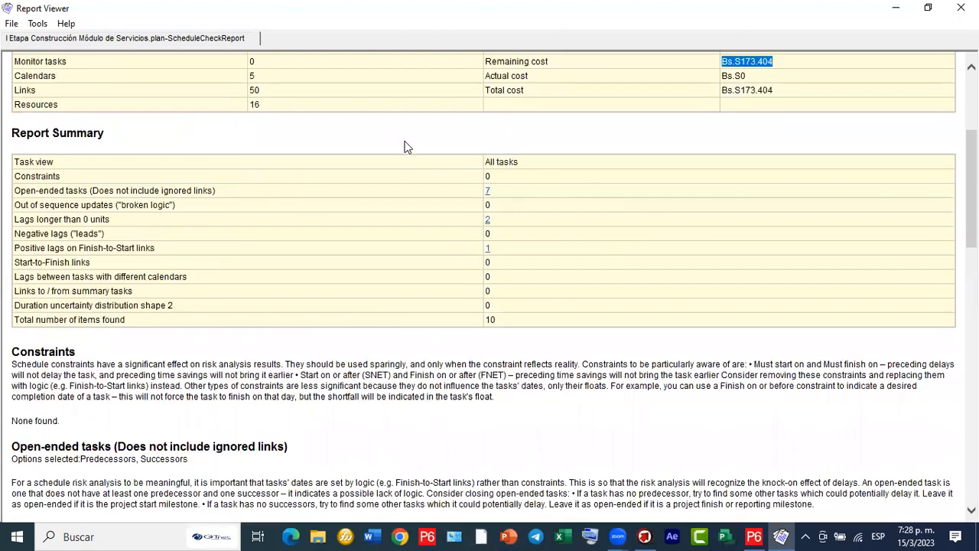
pyautogui.scroll(-3, 150, 271)
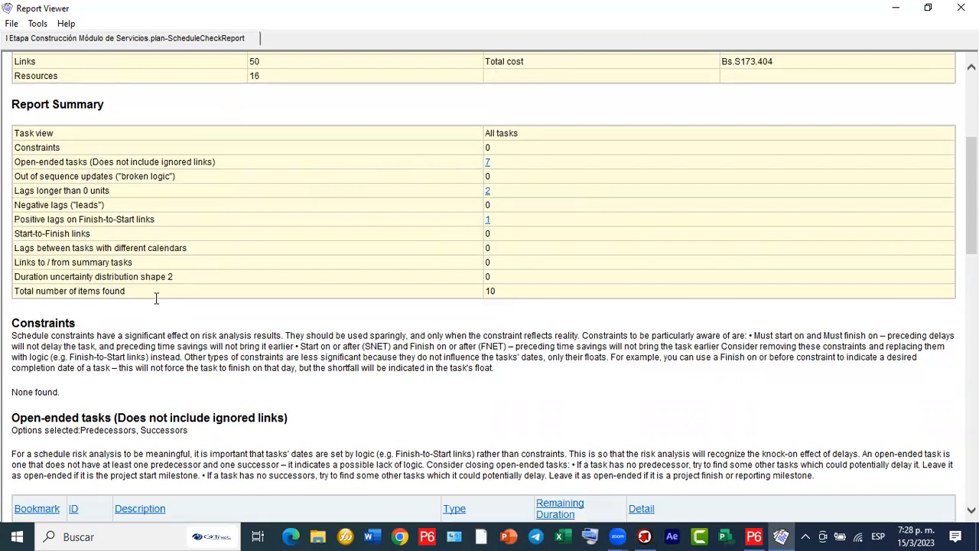
pyautogui.moveTo(5, 280)
pyautogui.mouseDown()
pyautogui.moveTo(17, 304)
pyautogui.moveTo(12, 284)
pyautogui.mouseUp()
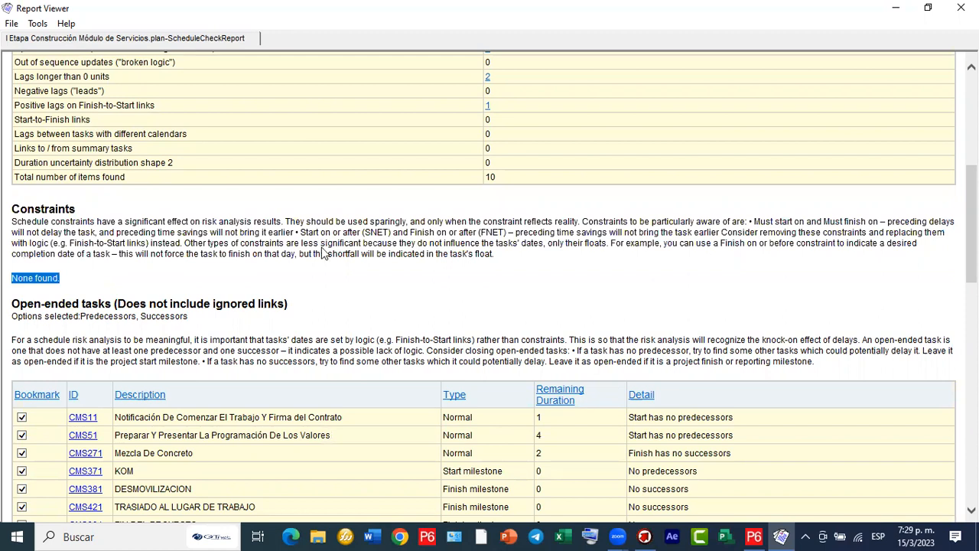
pyautogui.scroll(-3, 321, 252)
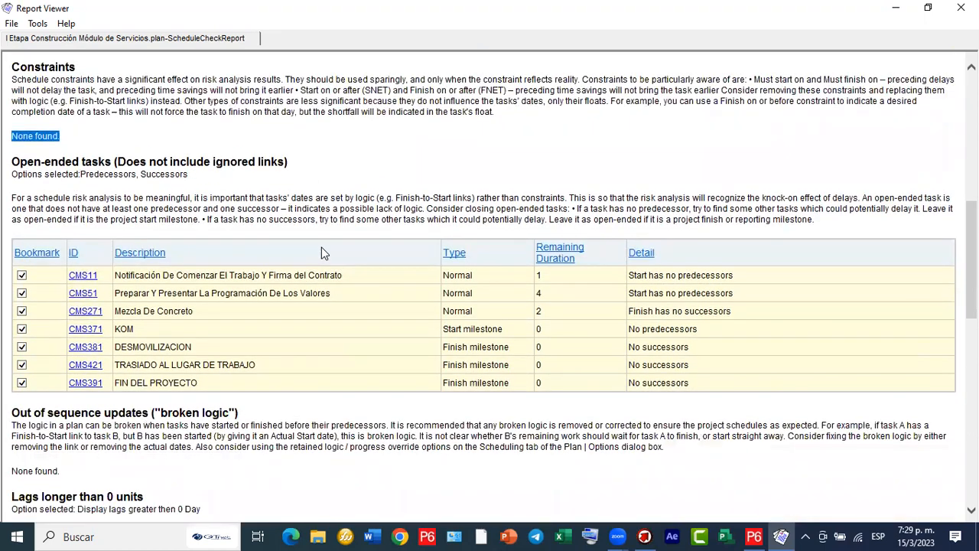
pyautogui.scroll(-1, 321, 252)
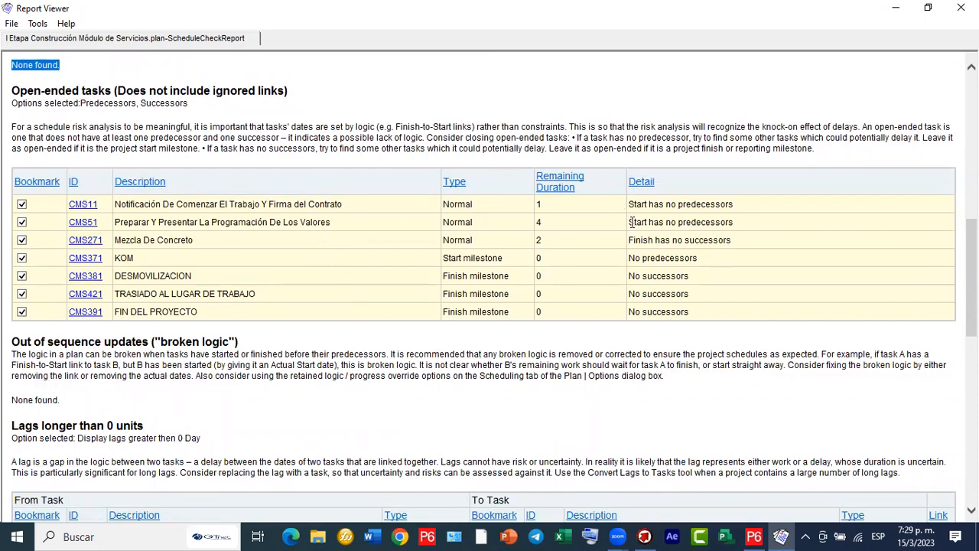
pyautogui.scroll(-2, 632, 222)
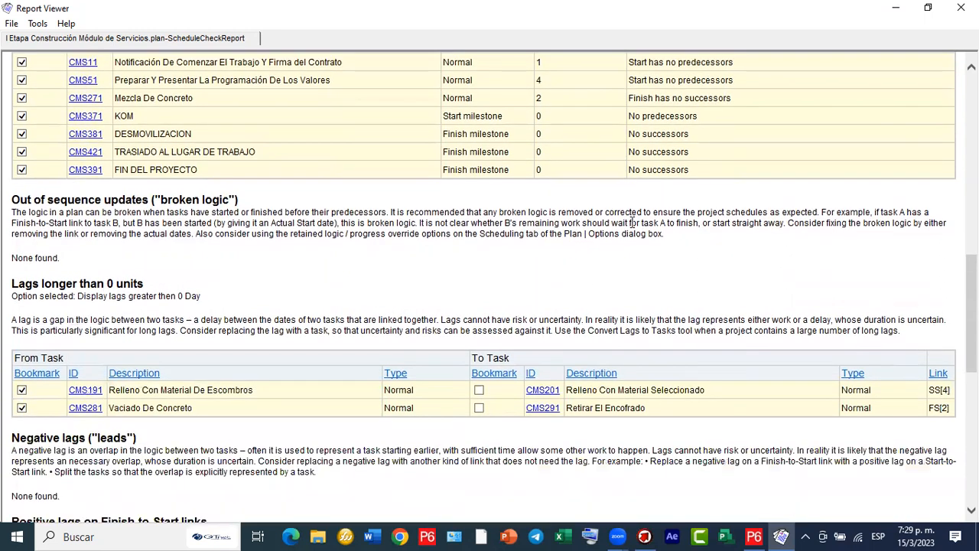
pyautogui.moveTo(61, 258); pyautogui.dragTo(15, 260)
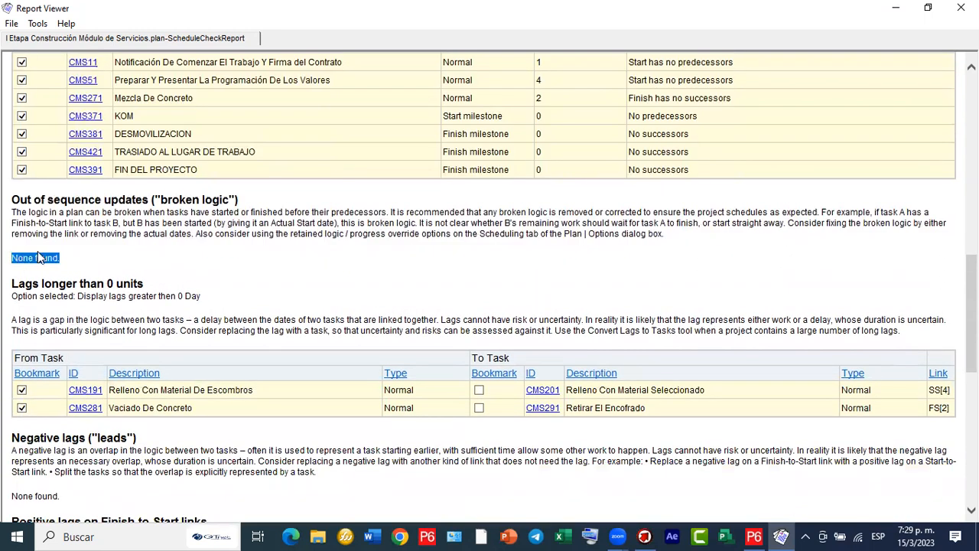
# Examine the report's lag, lead, Start-to-Finish link, summary task link and duration uncertainty sections, and return to the report's beginning.
pyautogui.scroll(-2, 341, 251)
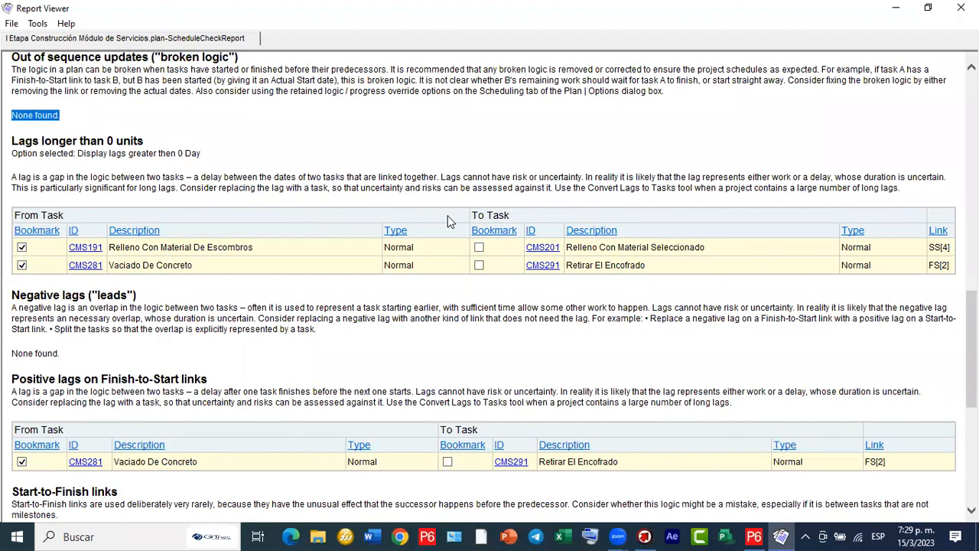
pyautogui.scroll(-1, 440, 227)
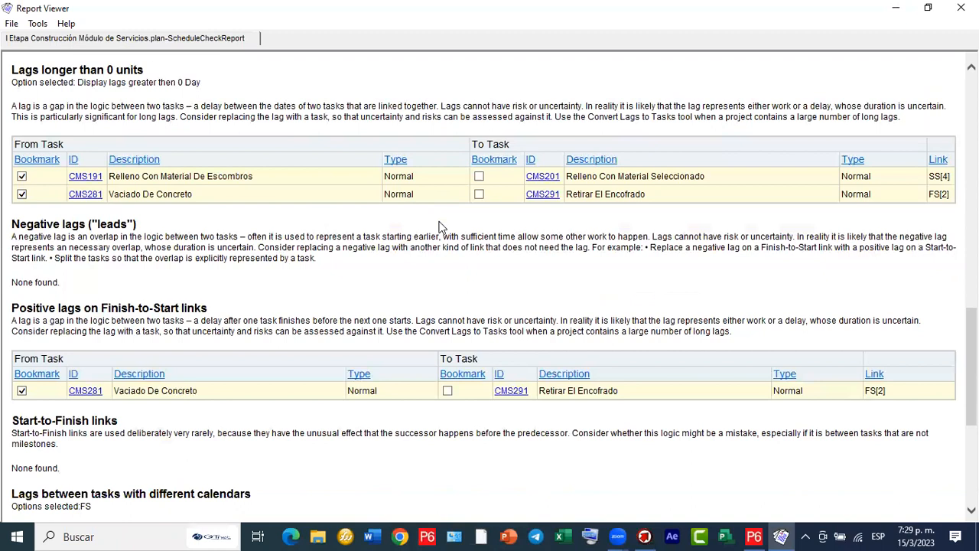
pyautogui.moveTo(138, 227); pyautogui.dragTo(20, 224)
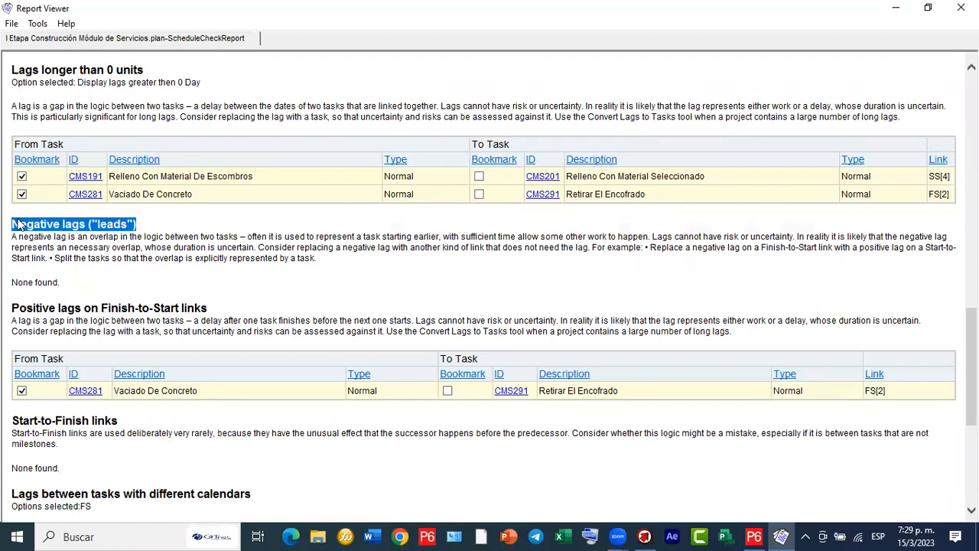
pyautogui.scroll(-6, 186, 262)
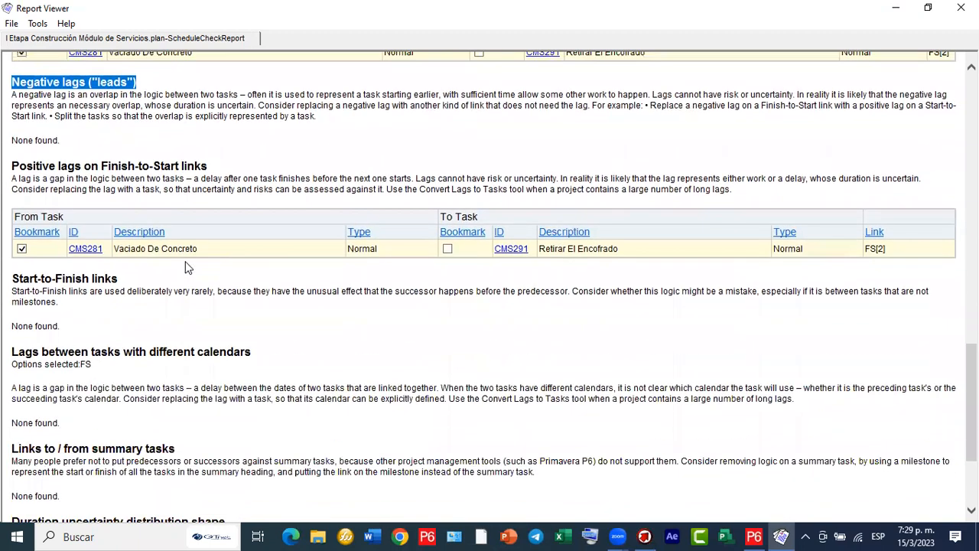
pyautogui.scroll(-1, 186, 267)
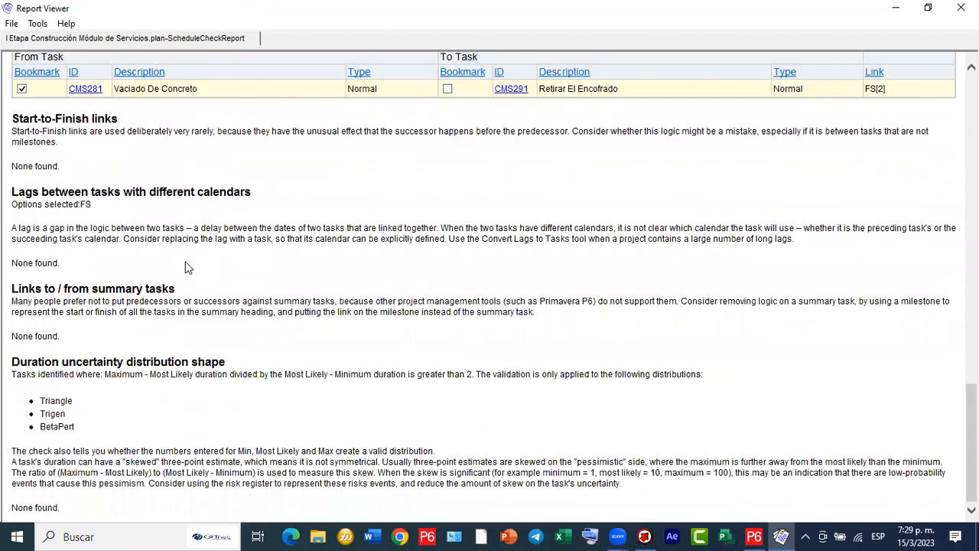
pyautogui.scroll(2, 474, 291)
pyautogui.scroll(4, 392, 282)
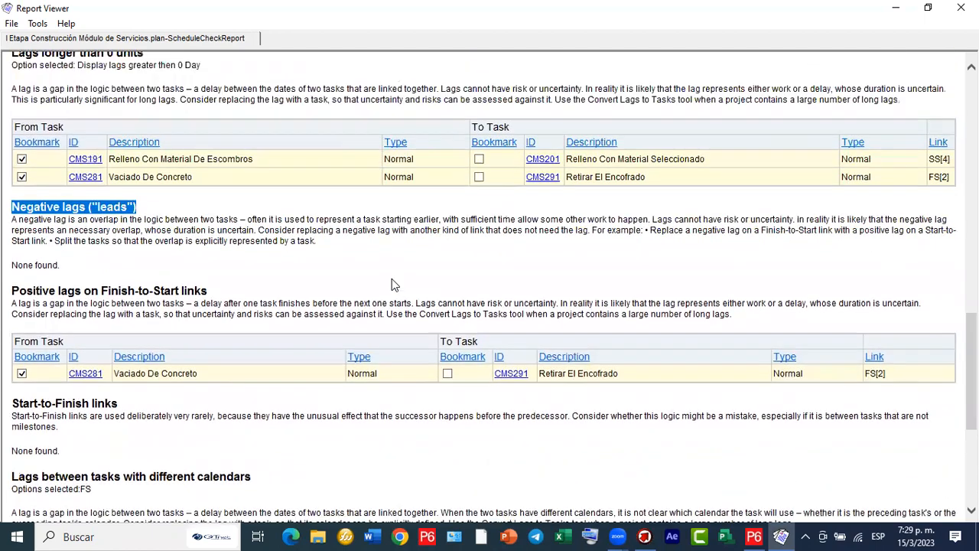
pyautogui.scroll(15, 392, 283)
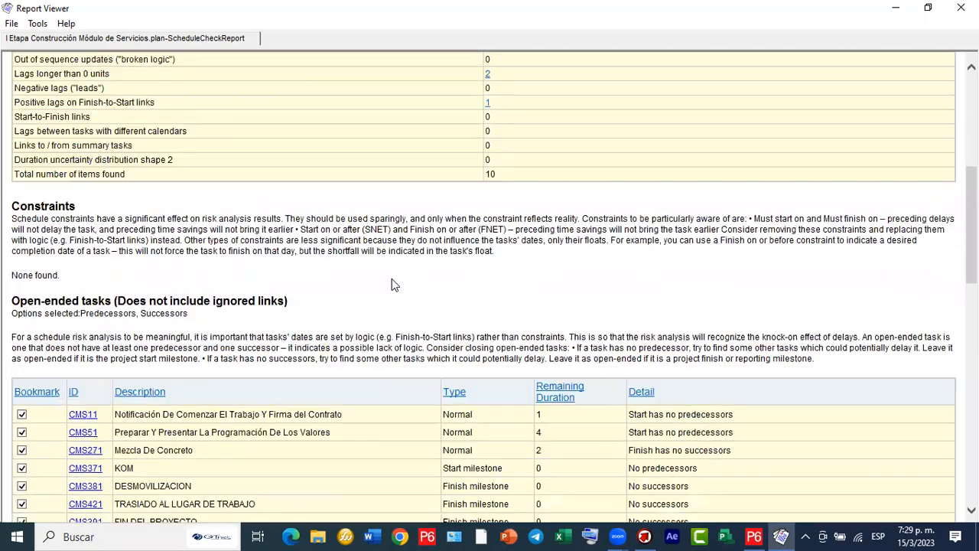
pyautogui.scroll(7, 392, 285)
pyautogui.scroll(1, 392, 285)
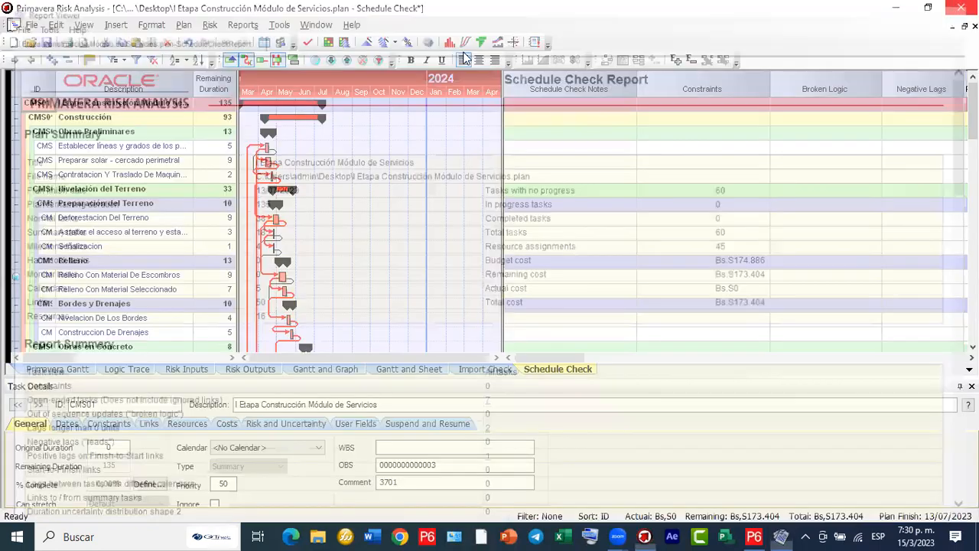
# Close the schedule check report and widen the Gantt chart area and task table to show the Start, Finish and Remaining Cost columns.
pyautogui.click(961, 8)
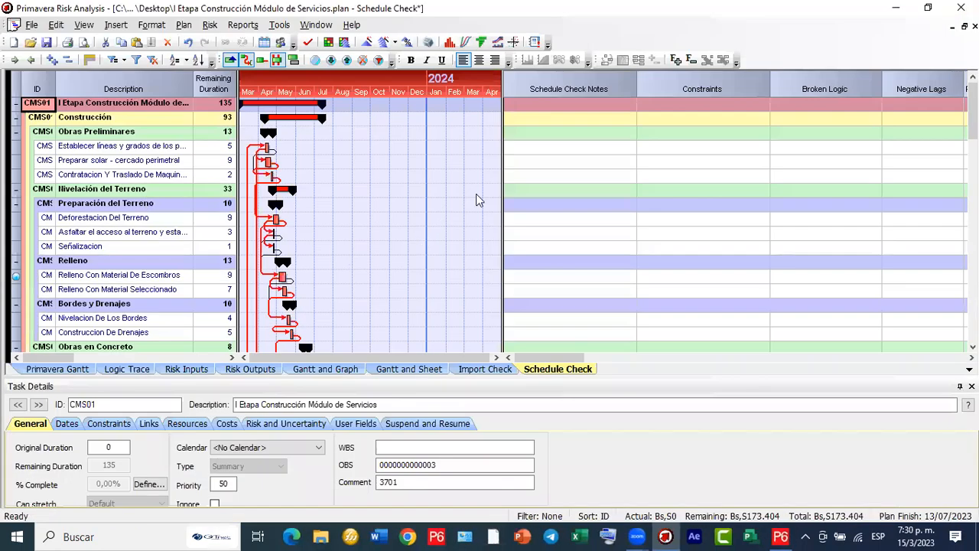
pyautogui.moveTo(502, 185); pyautogui.dragTo(791, 216)
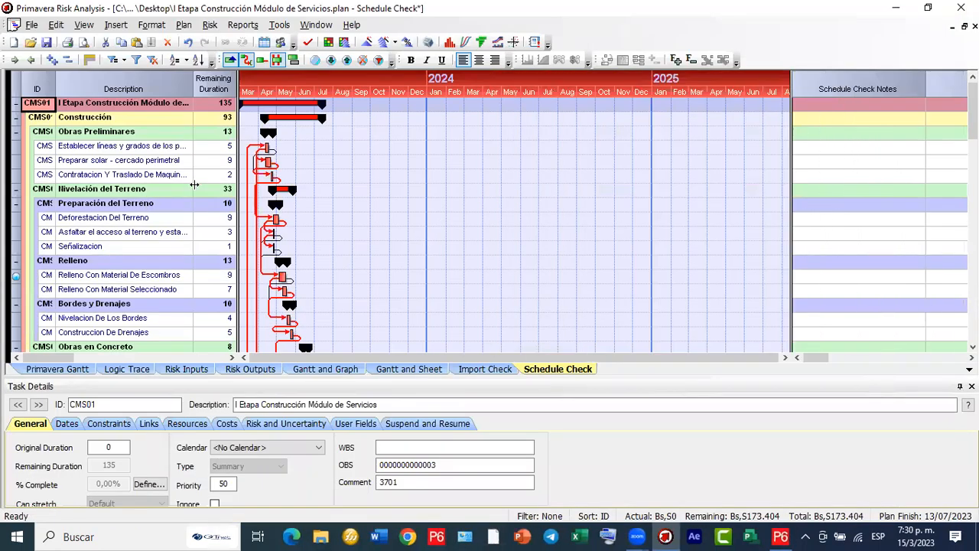
pyautogui.moveTo(540, 170); pyautogui.dragTo(518, 180)
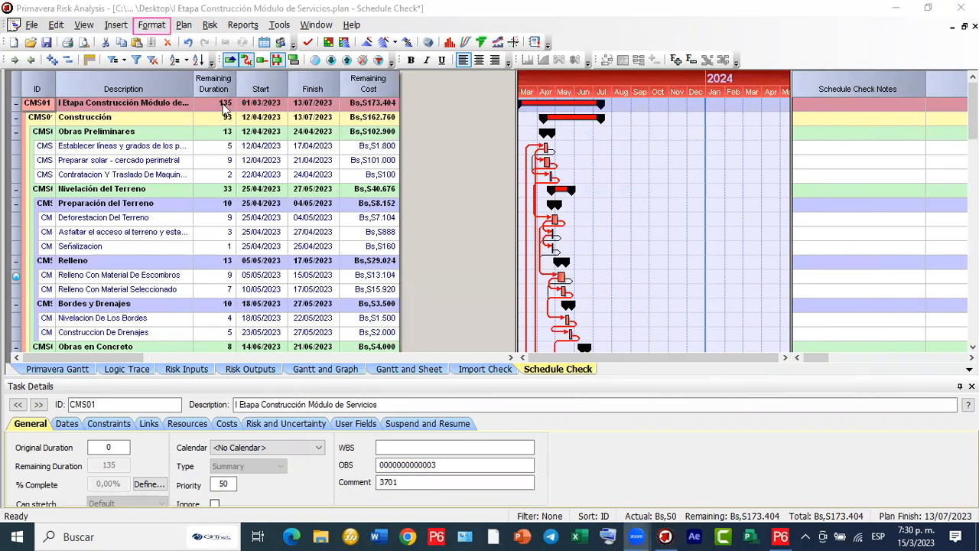
pyautogui.click(149, 28)
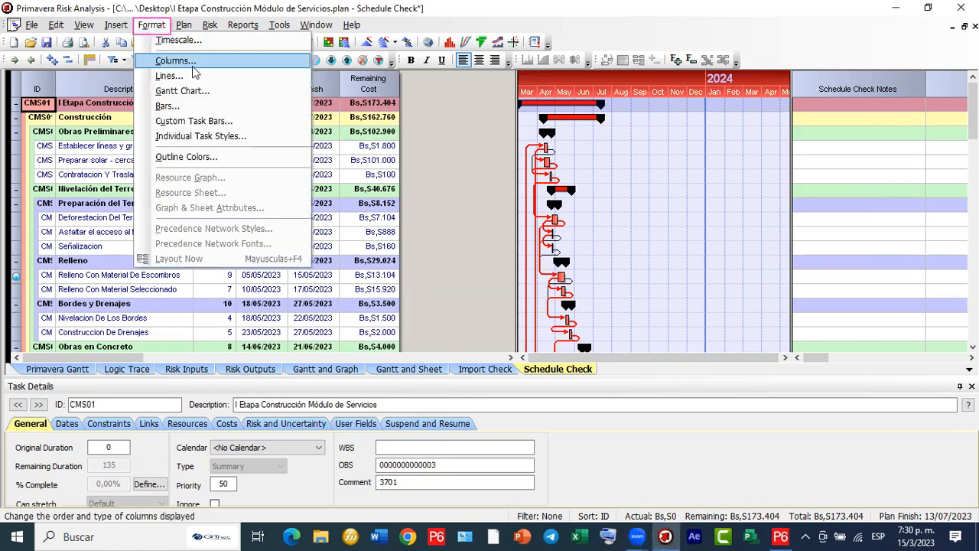
pyautogui.click(434, 151)
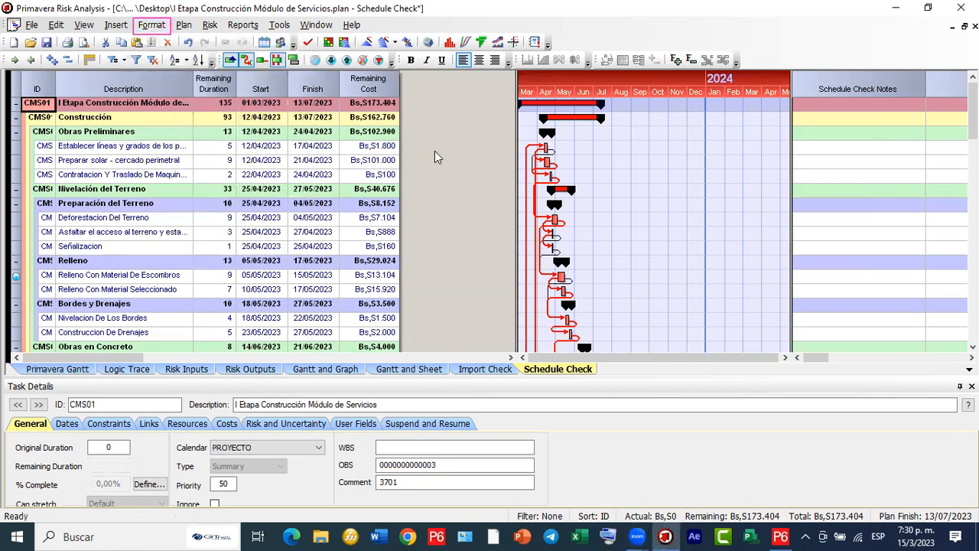
pyautogui.rightClick(434, 151)
pyautogui.click(442, 177)
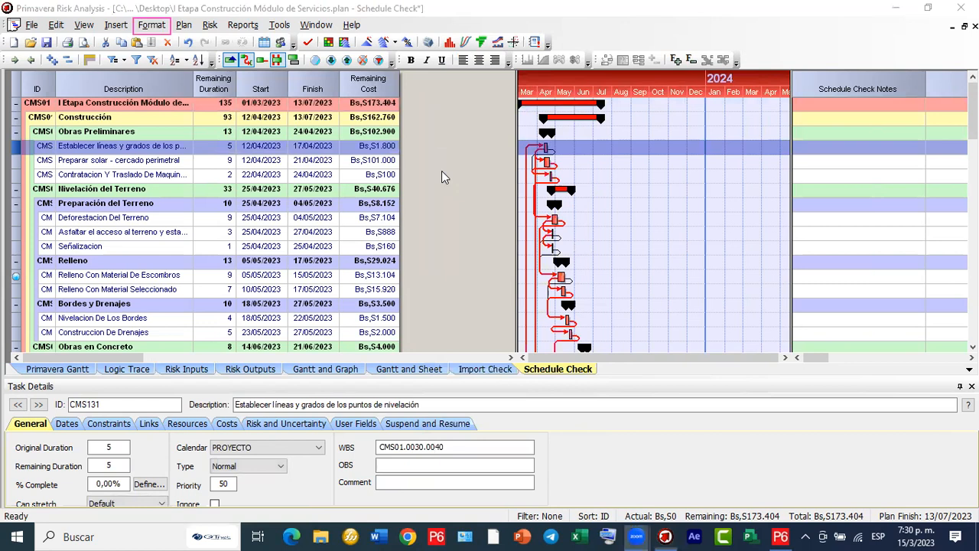
pyautogui.rightClick(417, 175)
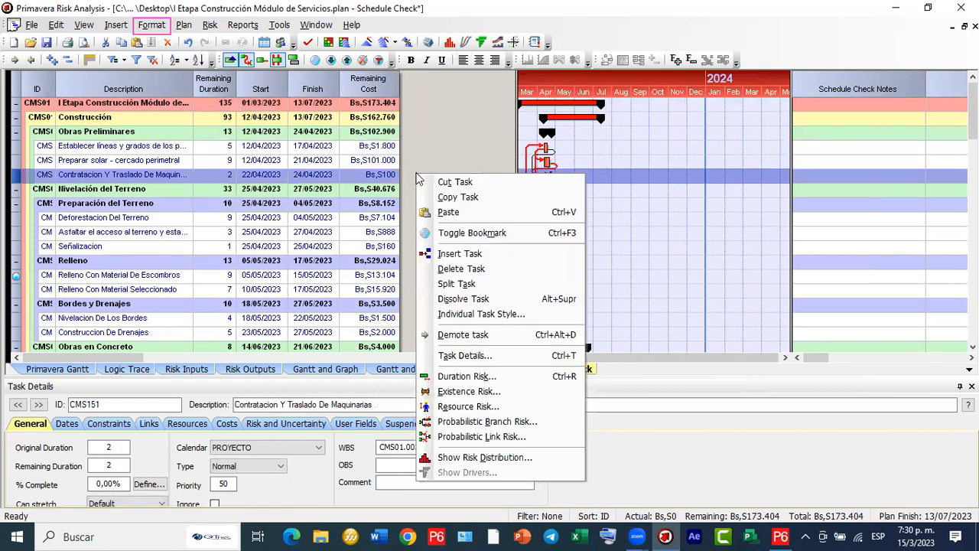
pyautogui.click(376, 91)
pyautogui.rightClick(375, 91)
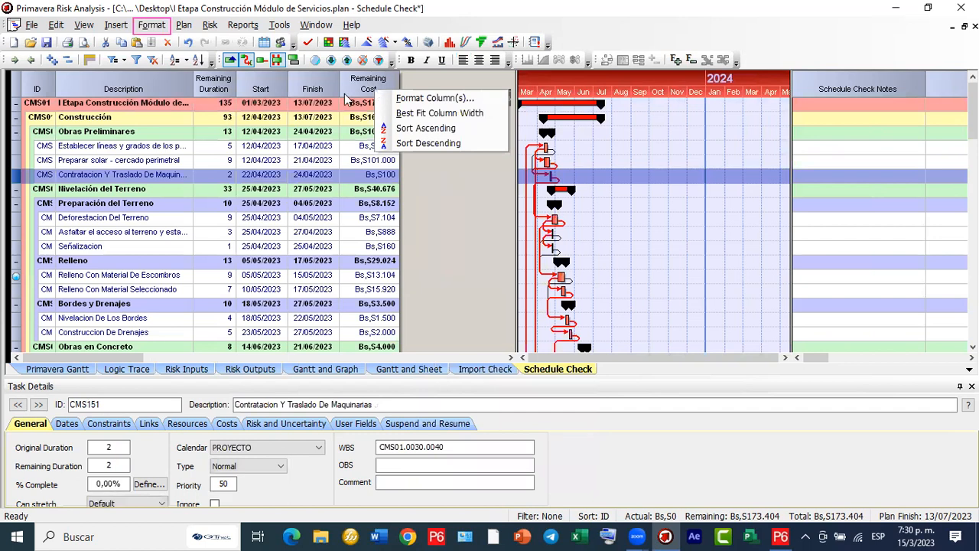
pyautogui.click(354, 93)
pyautogui.rightClick(351, 92)
pyautogui.click(361, 114)
pyautogui.rightClick(335, 123)
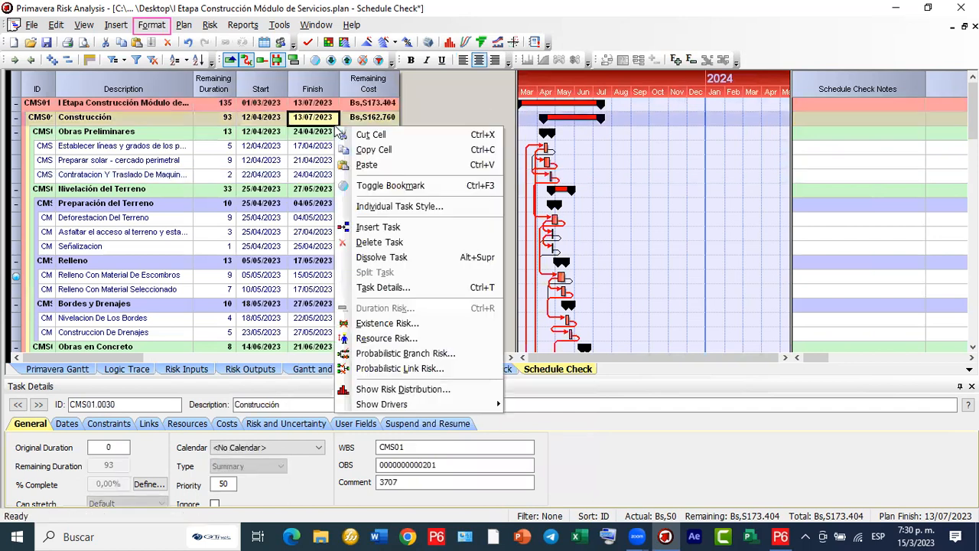
pyautogui.click(298, 285)
pyautogui.rightClick(298, 282)
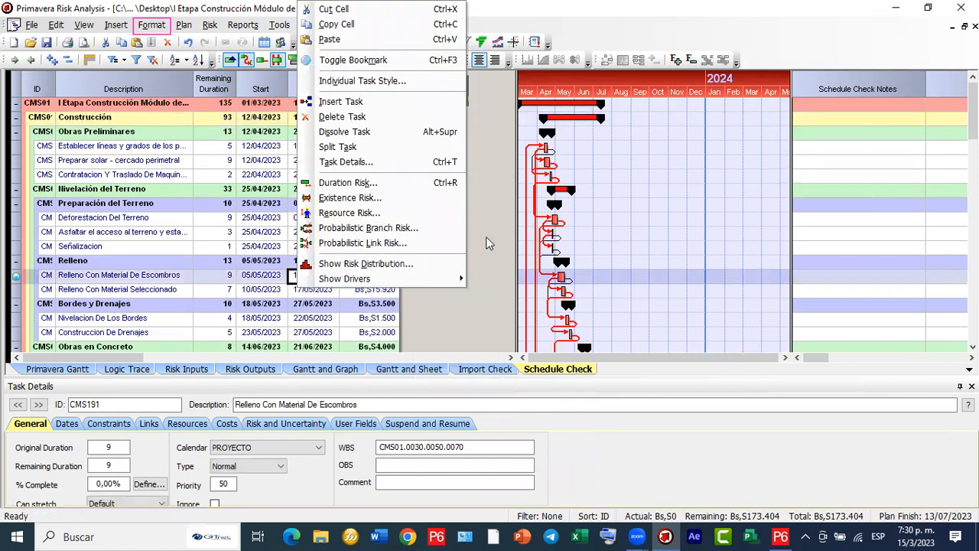
pyautogui.click(490, 238)
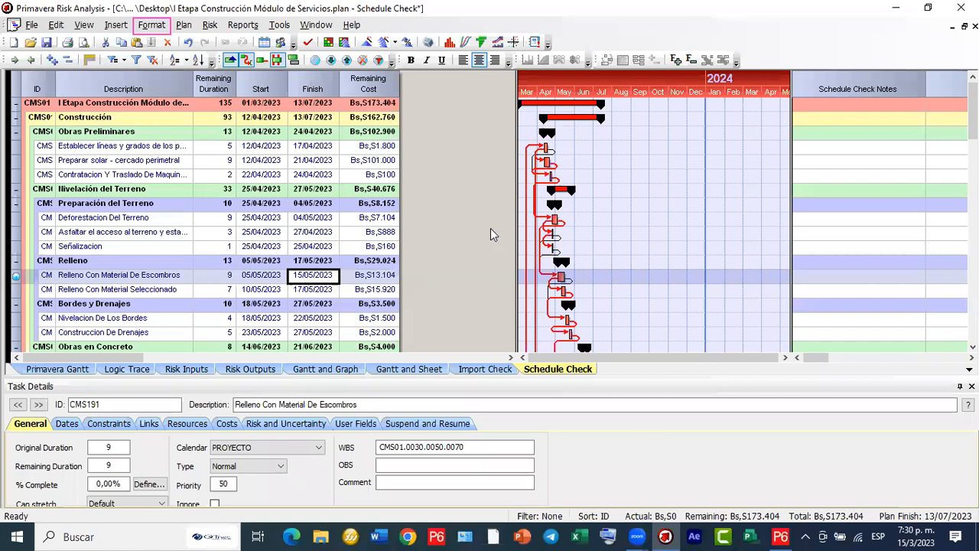
pyautogui.rightClick(427, 132)
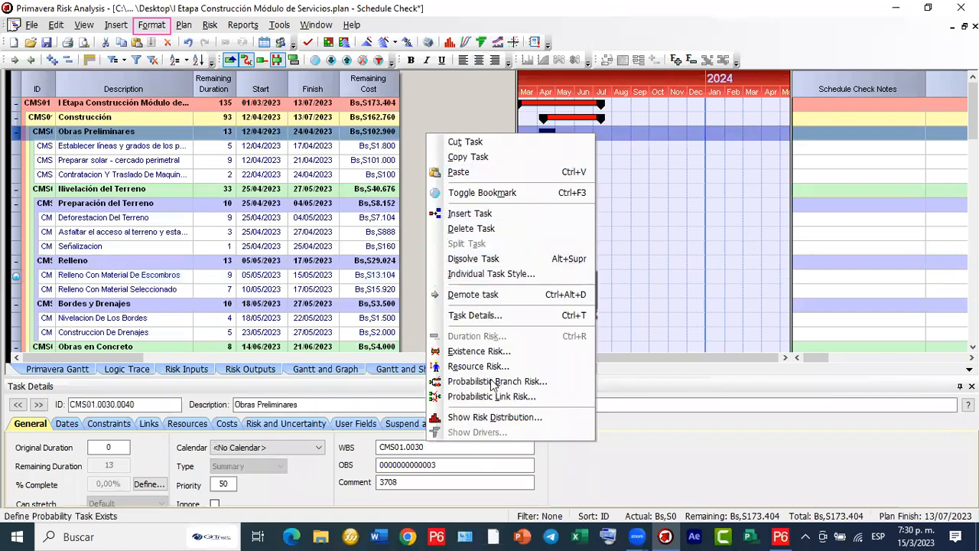
# Open the column settings for the Schedule Check view, move the dialog clear of the task table and list the available fields alphabetically.
pyautogui.click(152, 25)
pyautogui.click(170, 58)
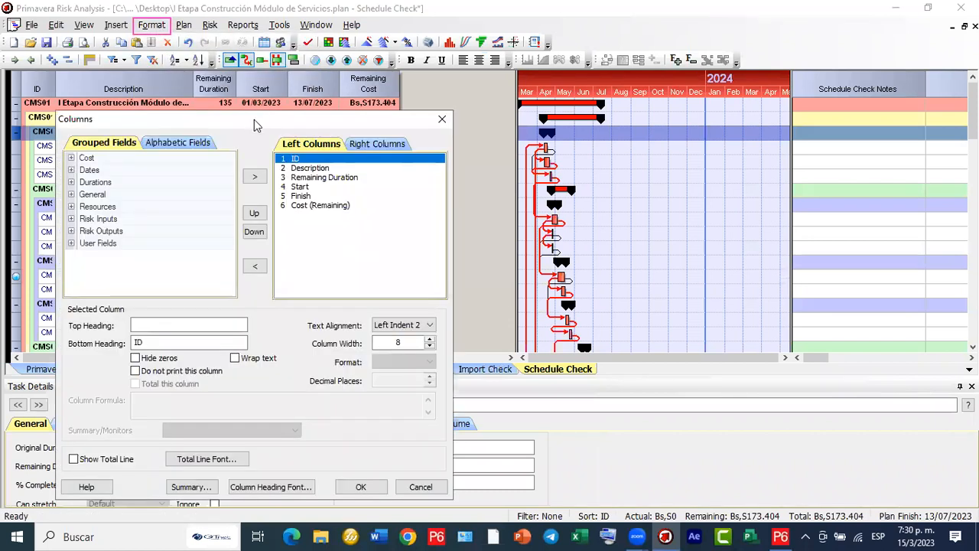
pyautogui.moveTo(254, 119); pyautogui.dragTo(560, 35)
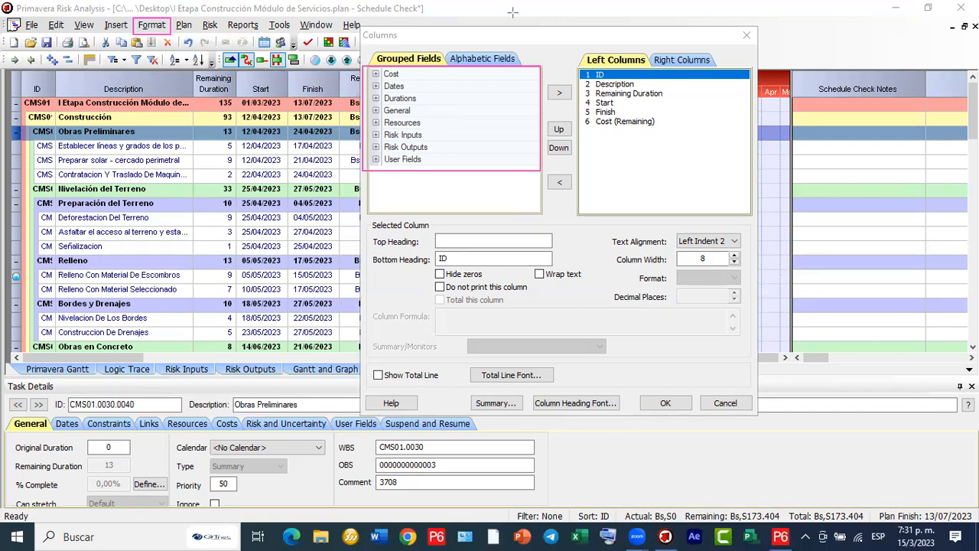
pyautogui.click(463, 63)
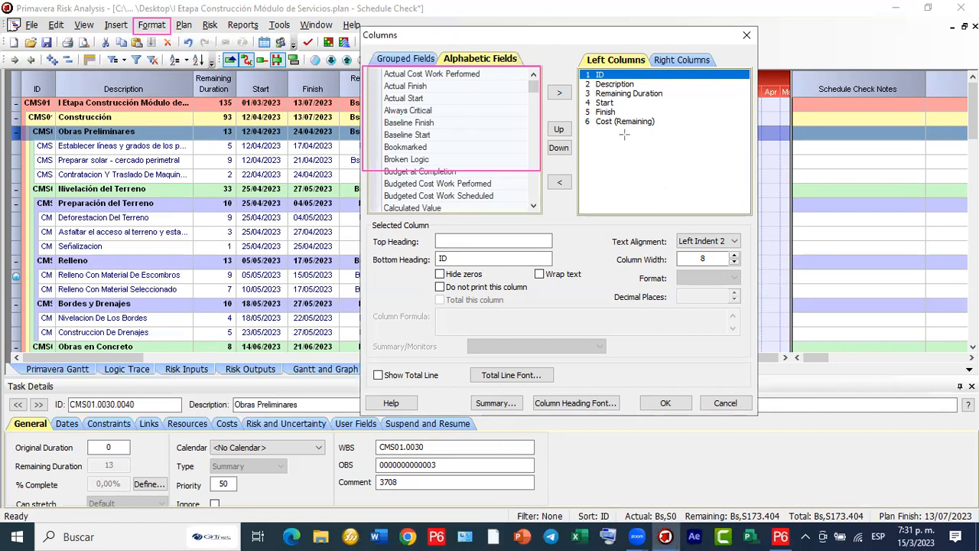
pyautogui.moveTo(572, 37); pyautogui.dragTo(650, 71)
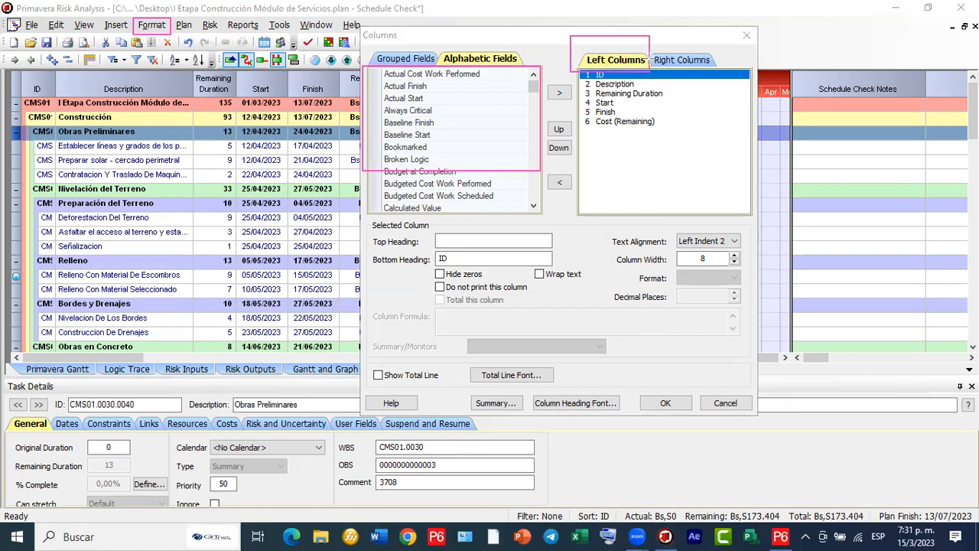
pyautogui.moveTo(652, 37); pyautogui.dragTo(719, 69)
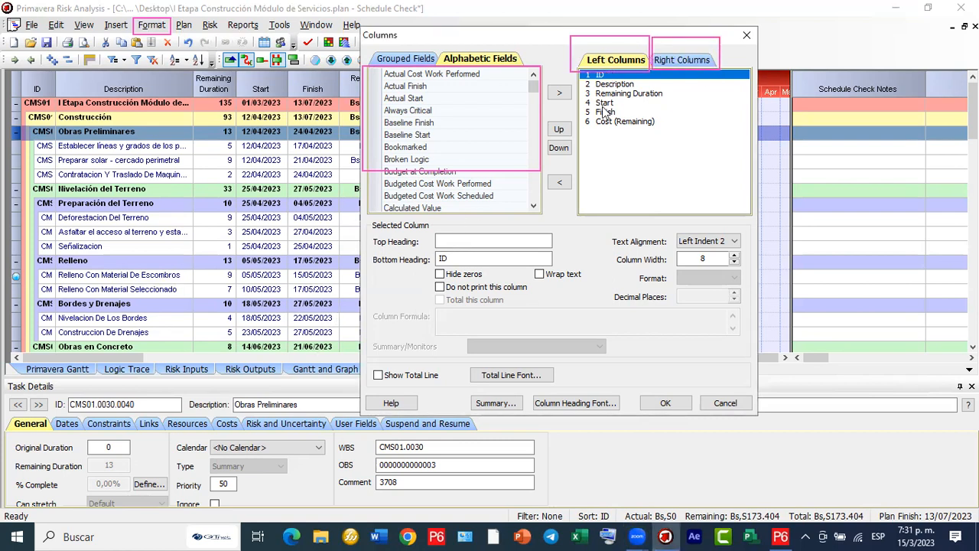
# Add the Actual Finish field twice below Cost (Remaining) in the left columns and apply the column settings.
pyautogui.click(603, 131)
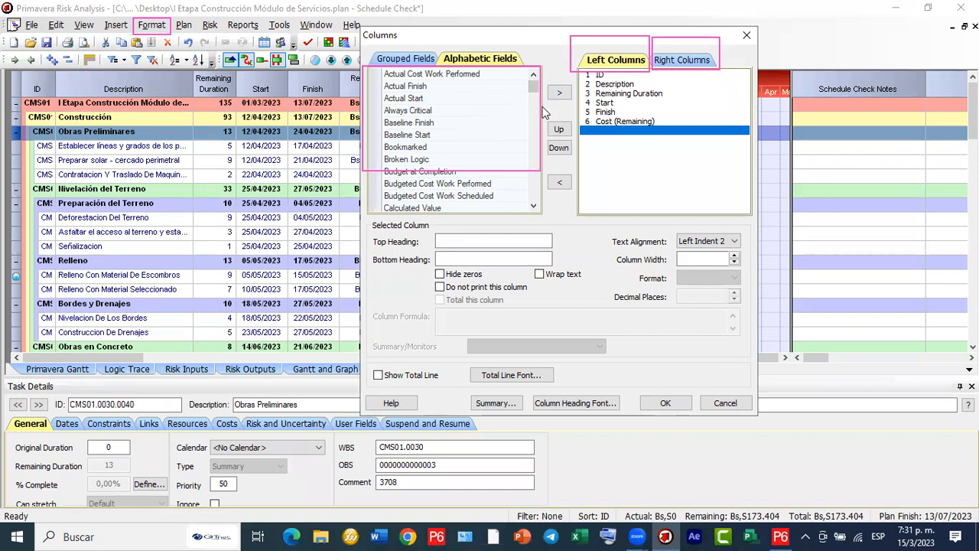
pyautogui.doubleClick(403, 86)
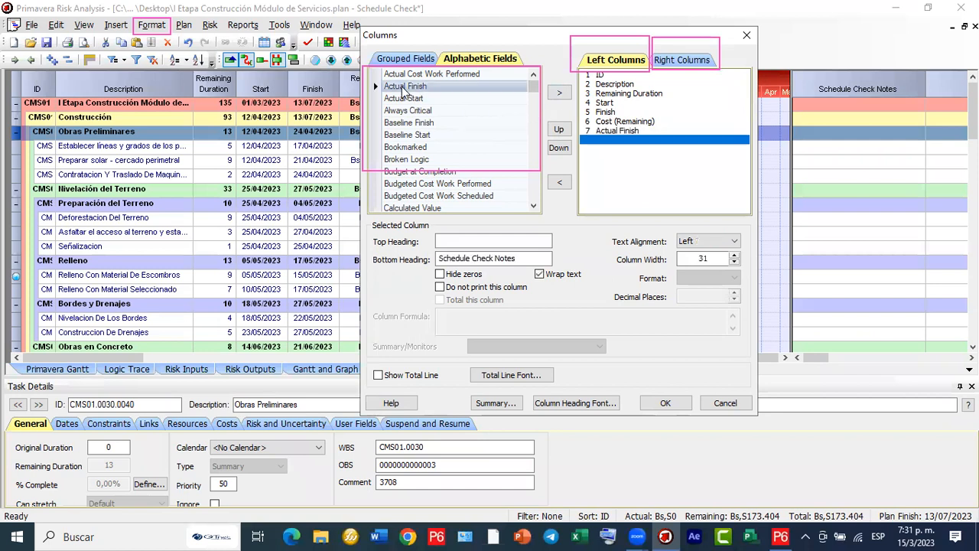
pyautogui.click(563, 93)
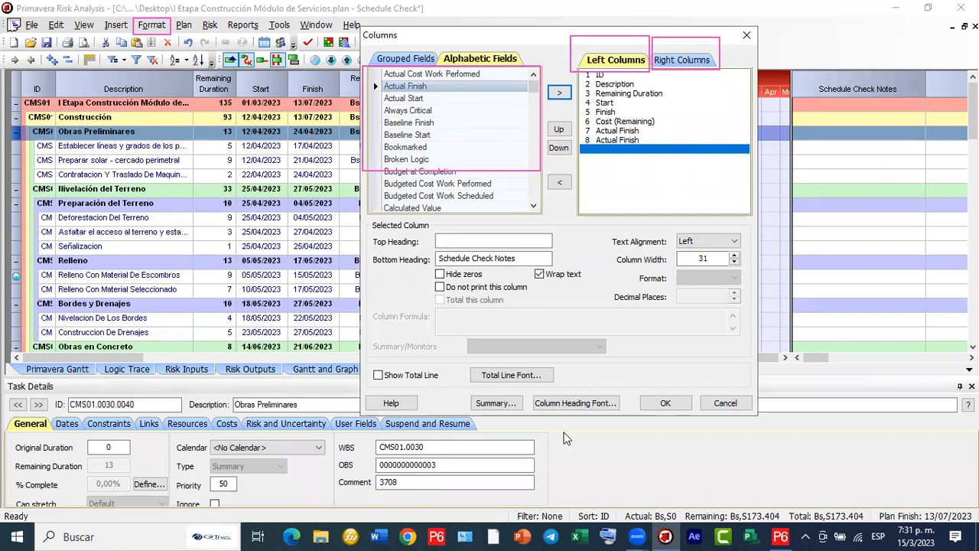
pyautogui.click(656, 400)
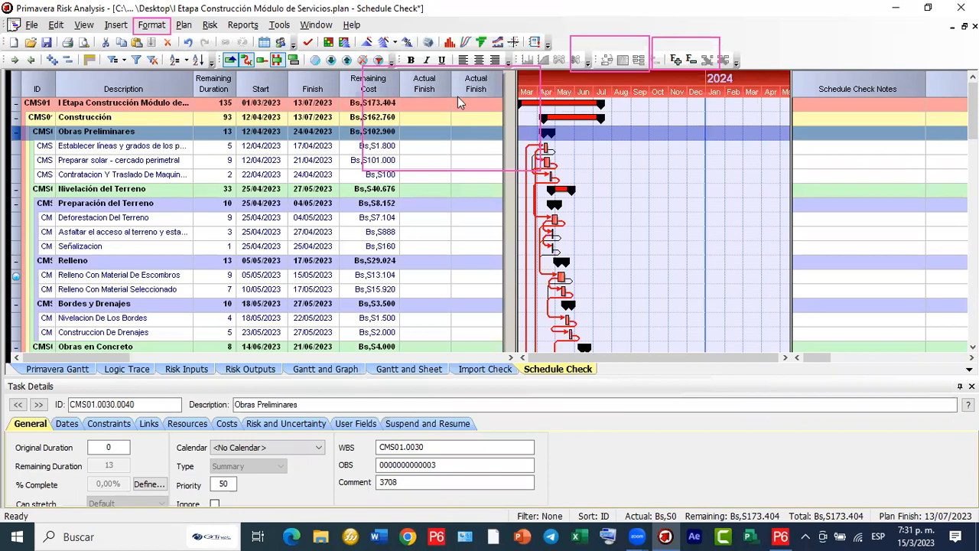
# Narrow the task table so it ends at the Remaining Cost column, and look through the tasks beside the Gantt chart.
pyautogui.scroll(-4, 428, 222)
pyautogui.scroll(2, 429, 222)
pyautogui.moveTo(517, 107); pyautogui.dragTo(402, 122)
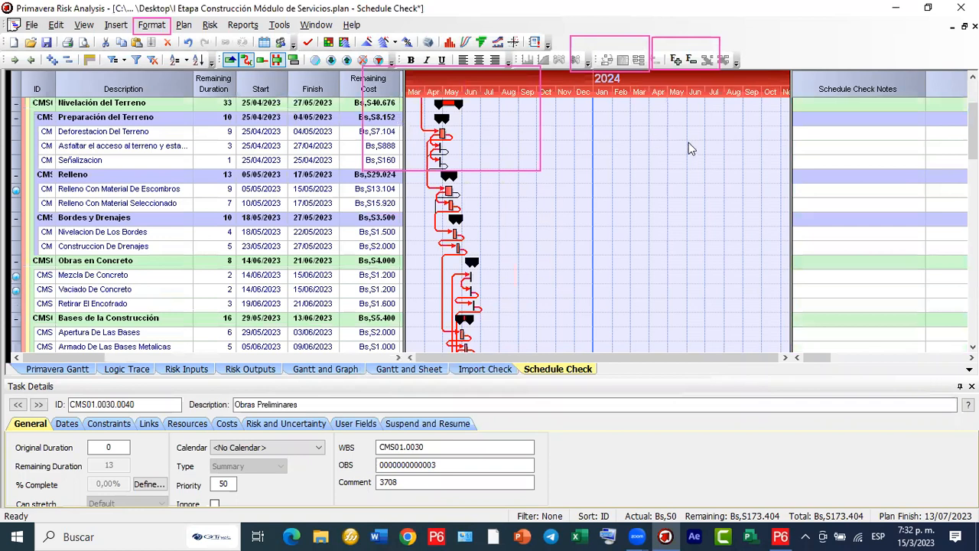
pyautogui.scroll(-6, 719, 165)
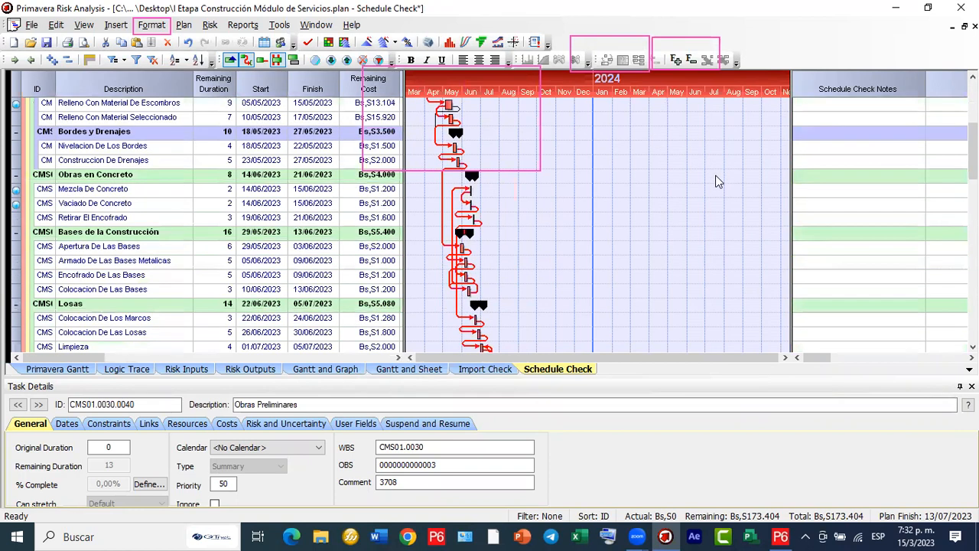
pyautogui.scroll(7, 718, 186)
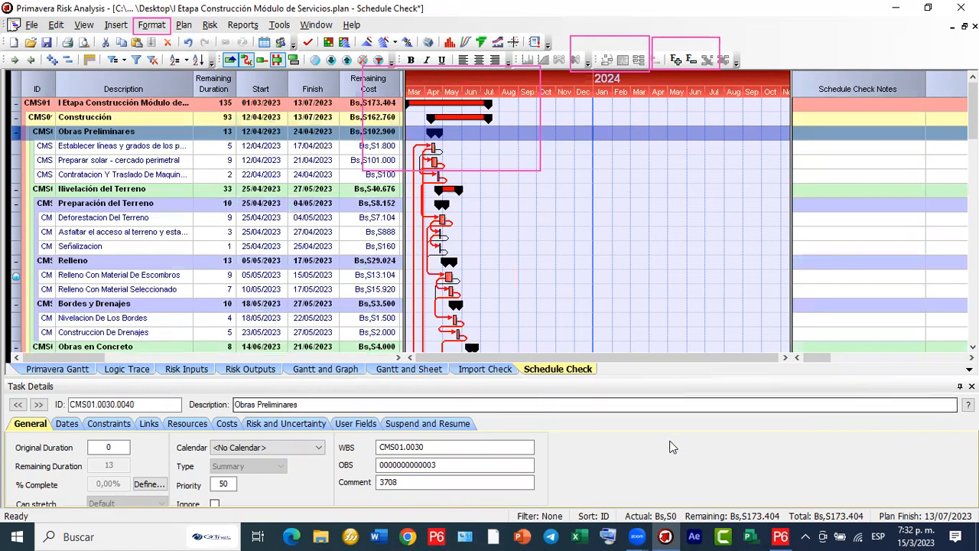
# View the PROYECTO calendar's working and nonworking days in the plan calendars, and close them without changes.
pyautogui.click(183, 25)
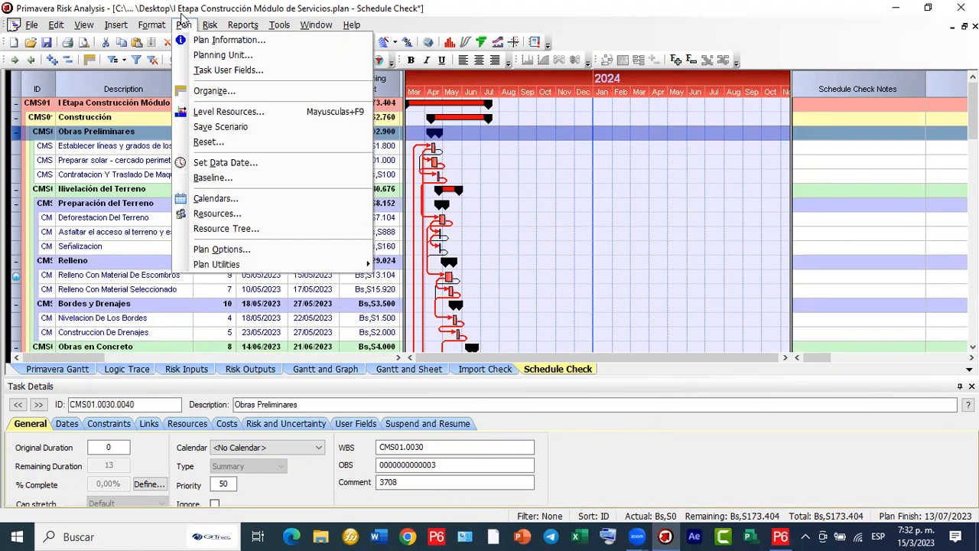
pyautogui.click(260, 198)
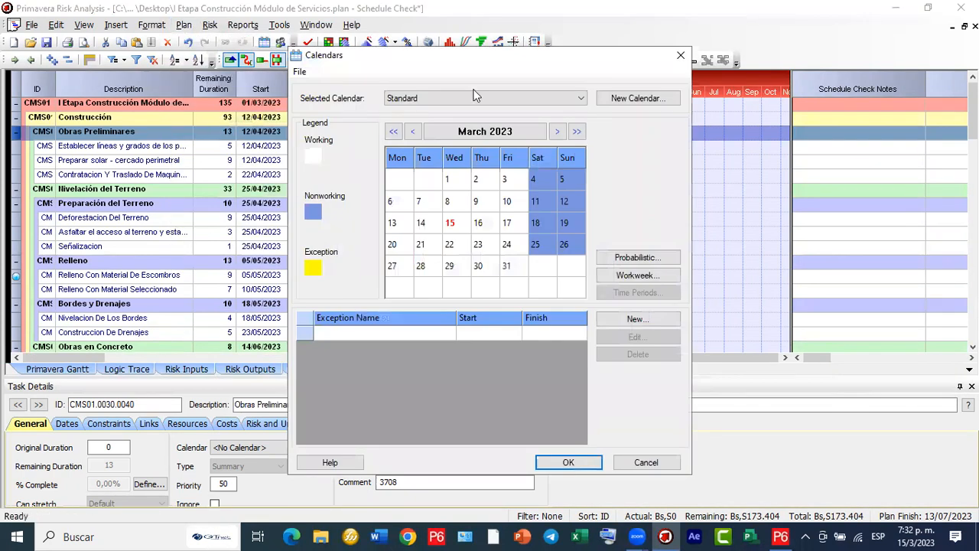
pyautogui.click(501, 102)
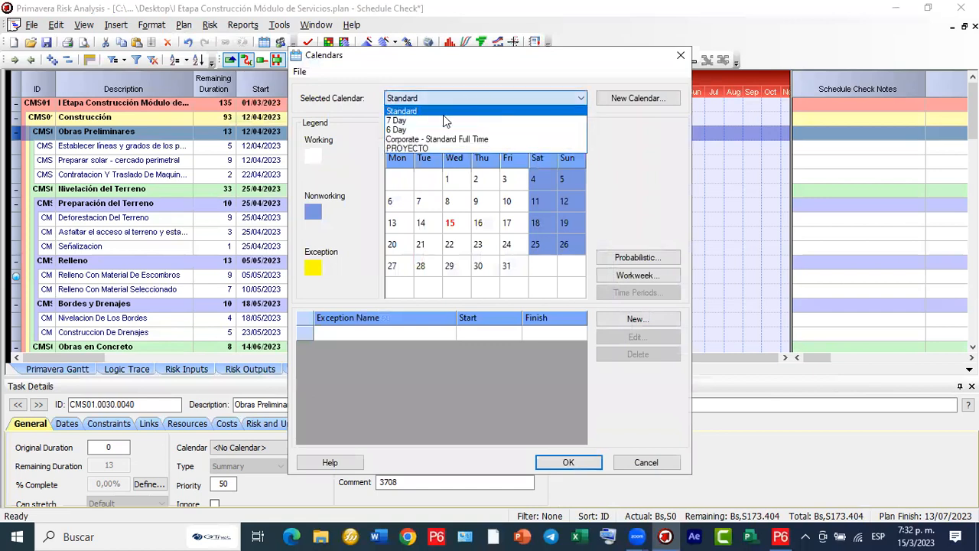
pyautogui.click(432, 149)
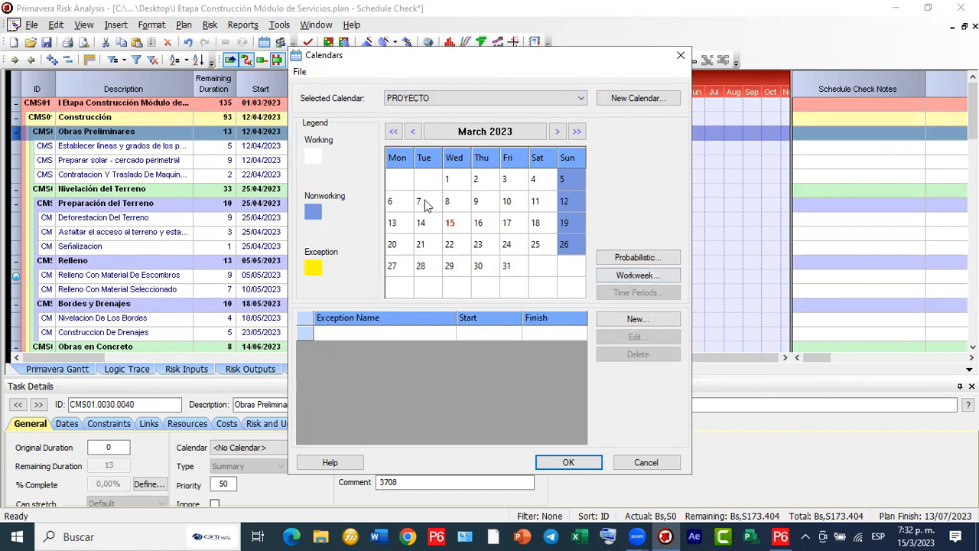
pyautogui.click(681, 55)
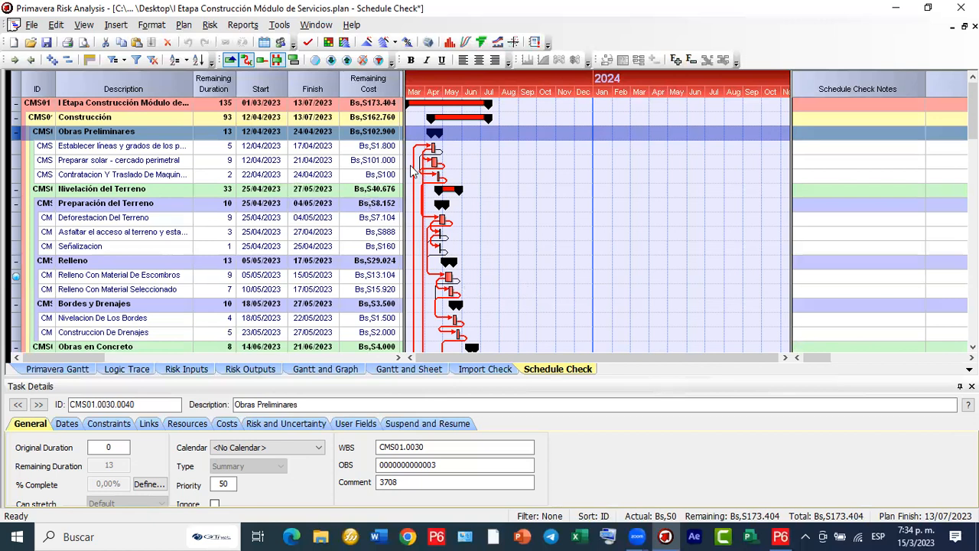
# Open the Duration Quick Risk settings and move the dialog clear of the Start and Finish columns.
pyautogui.moveTo(403, 165)
pyautogui.mouseDown()
pyautogui.moveTo(513, 166)
pyautogui.moveTo(404, 173)
pyautogui.mouseUp()
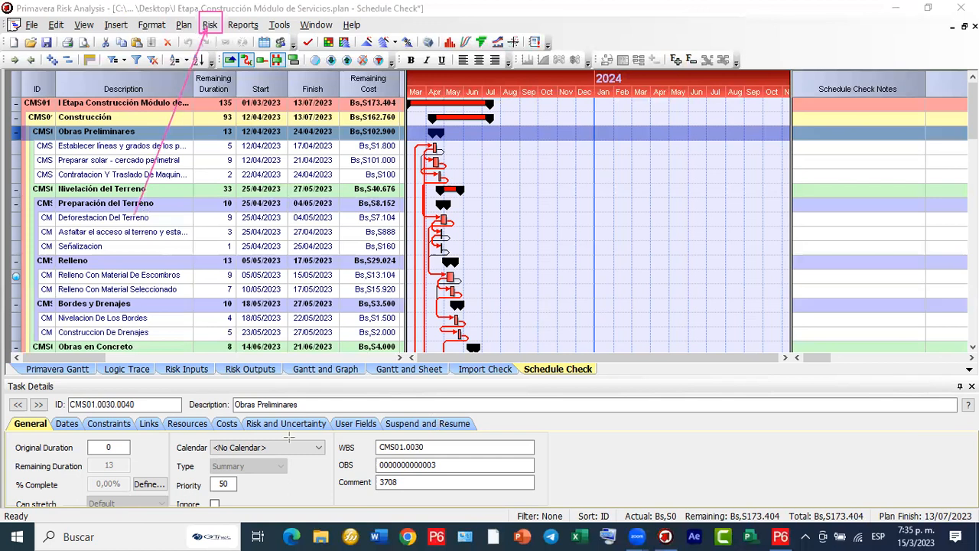
pyautogui.click(212, 29)
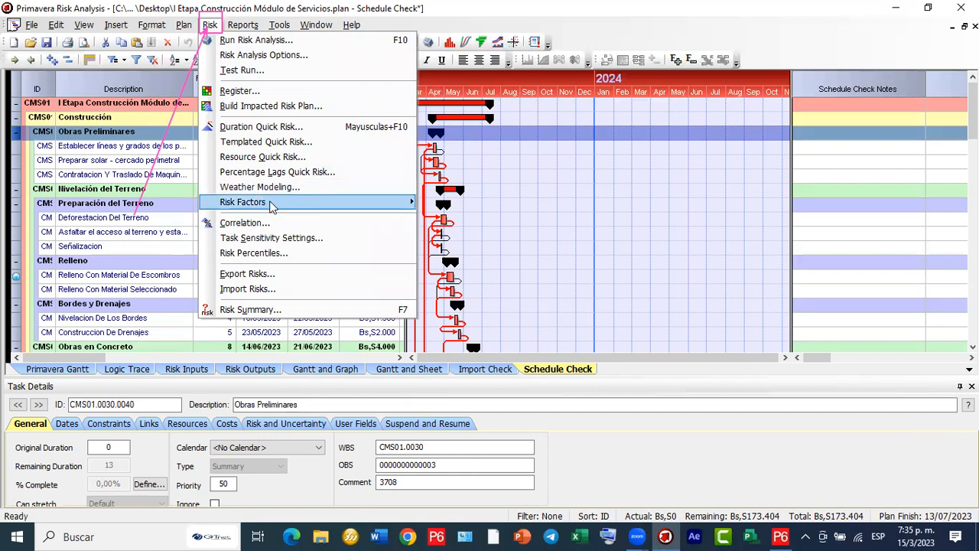
pyautogui.moveTo(271, 207)
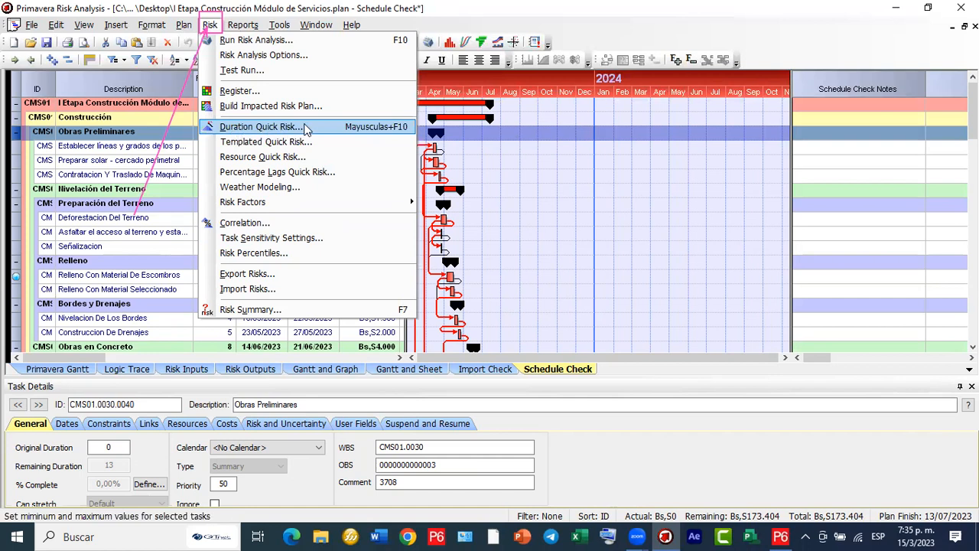
pyautogui.click(353, 127)
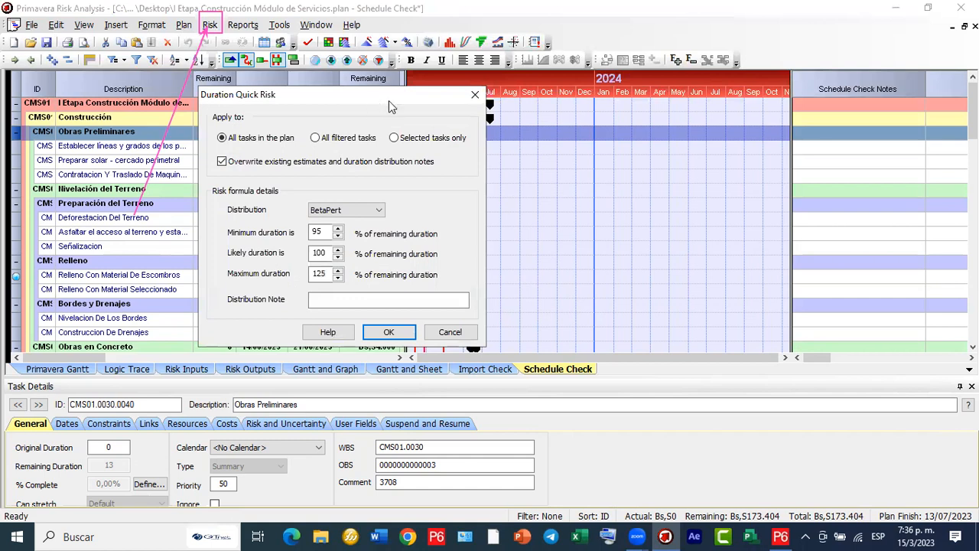
pyautogui.moveTo(389, 100); pyautogui.dragTo(533, 87)
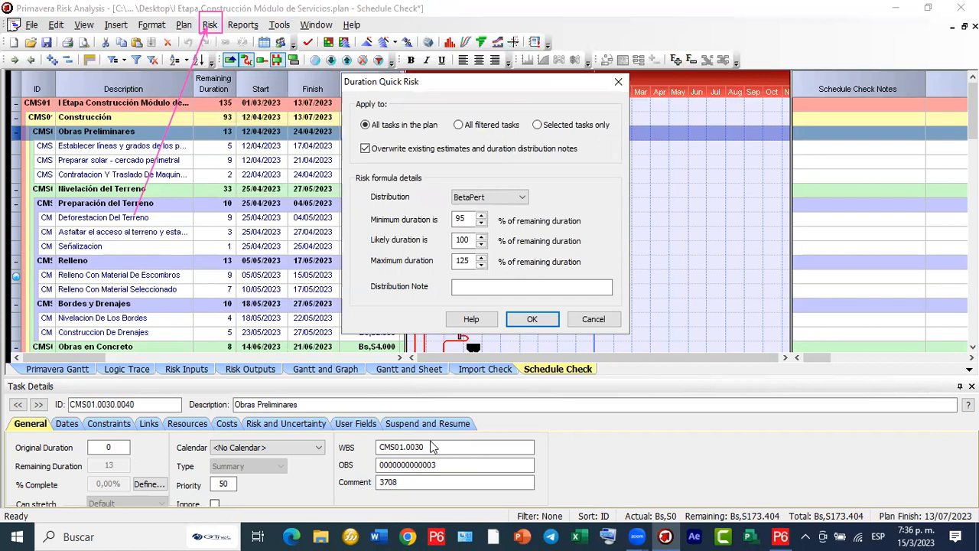
# Apply the duration quick risk to all tasks in the plan, with BetaPert as the distribution.
pyautogui.moveTo(340, 72)
pyautogui.mouseDown()
pyautogui.moveTo(451, 165)
pyautogui.moveTo(572, 243)
pyautogui.moveTo(632, 336)
pyautogui.mouseUp()
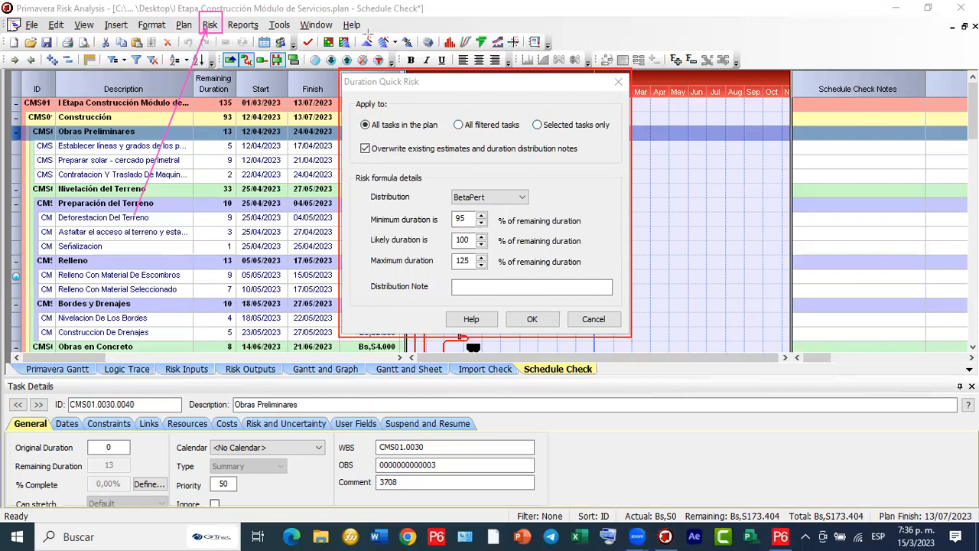
pyautogui.moveTo(365, 46); pyautogui.dragTo(364, 123)
pyautogui.click(331, 440)
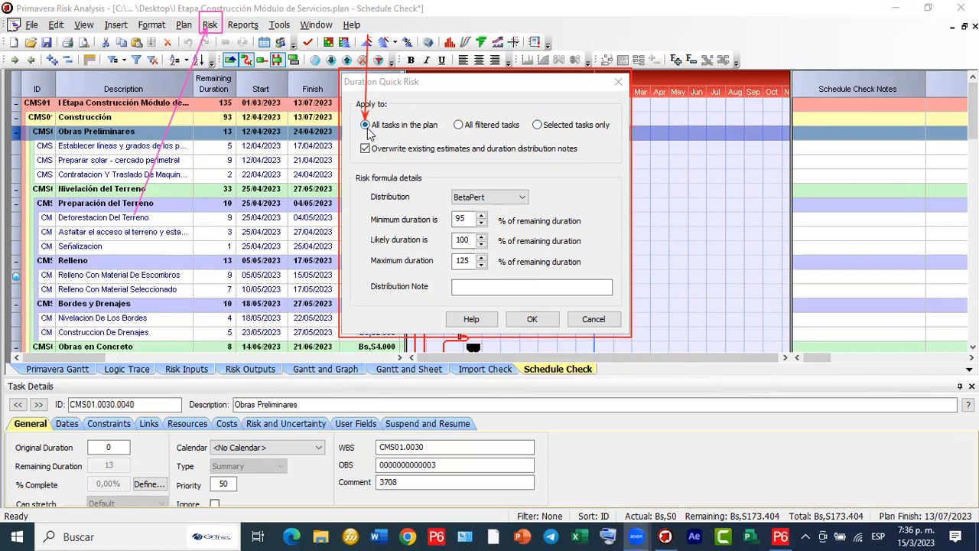
pyautogui.click(367, 128)
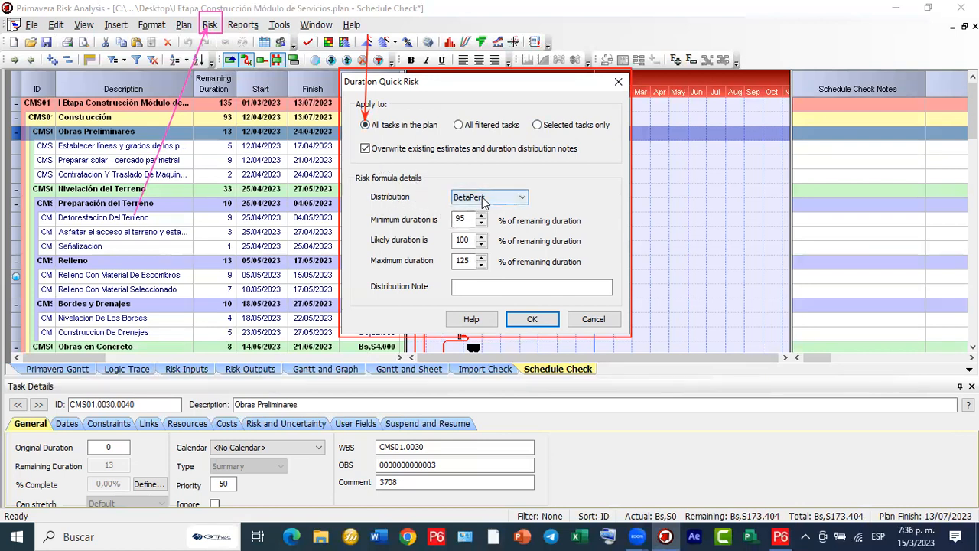
pyautogui.click(521, 200)
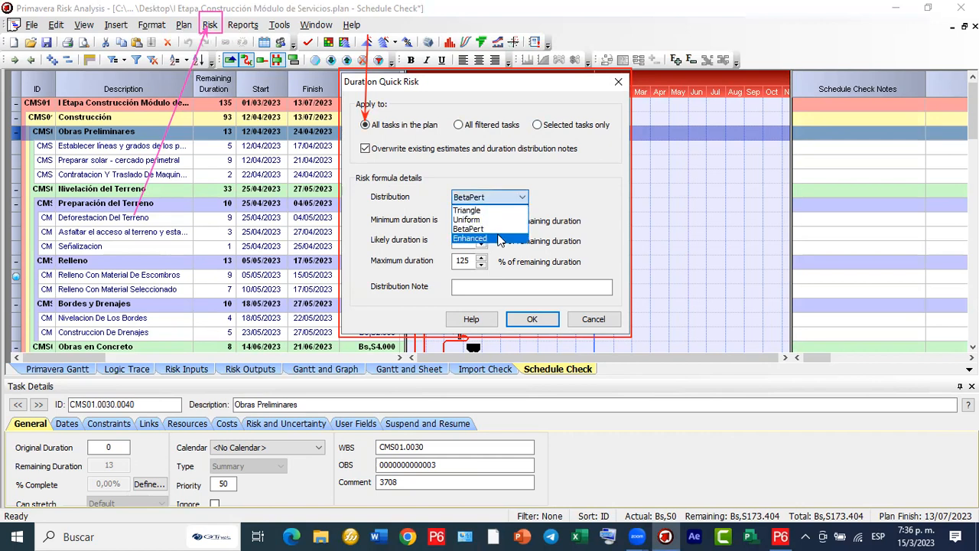
pyautogui.click(475, 231)
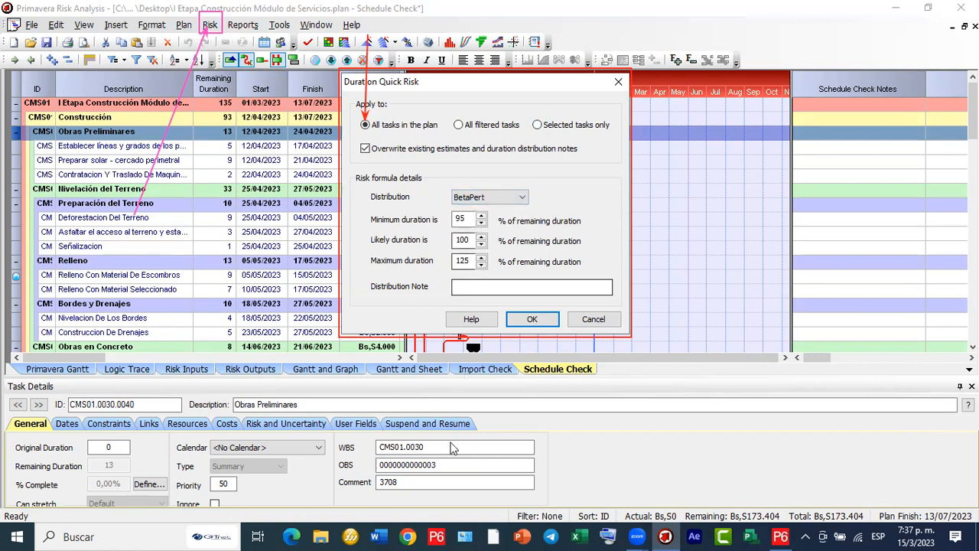
pyautogui.moveTo(650, 237)
pyautogui.mouseDown()
pyautogui.moveTo(692, 229)
pyautogui.moveTo(773, 151)
pyautogui.moveTo(815, 153)
pyautogui.moveTo(840, 179)
pyautogui.moveTo(934, 223)
pyautogui.mouseUp()
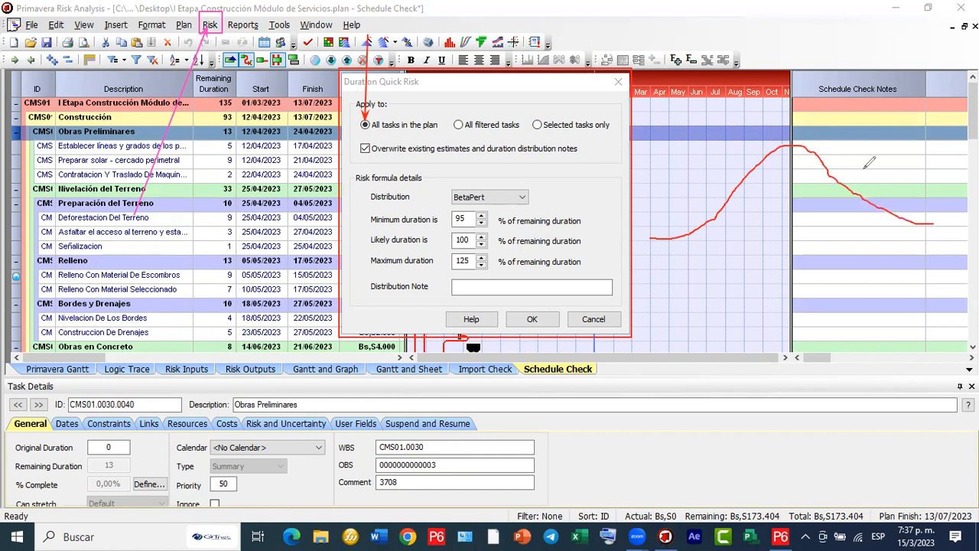
pyautogui.moveTo(789, 155); pyautogui.dragTo(779, 276)
pyautogui.moveTo(787, 224)
pyautogui.mouseDown()
pyautogui.moveTo(706, 240)
pyautogui.moveTo(873, 212)
pyautogui.moveTo(880, 202)
pyautogui.moveTo(888, 211)
pyautogui.moveTo(867, 220)
pyautogui.mouseUp()
pyautogui.moveTo(686, 257)
pyautogui.mouseDown()
pyautogui.moveTo(918, 222)
pyautogui.moveTo(888, 229)
pyautogui.mouseUp()
pyautogui.moveTo(684, 257); pyautogui.dragTo(695, 407)
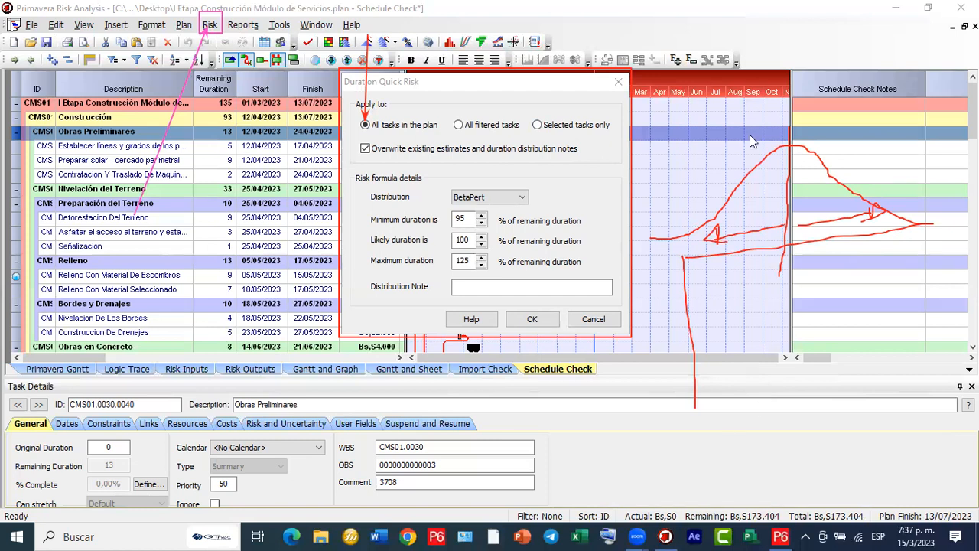
pyautogui.press('Escape')
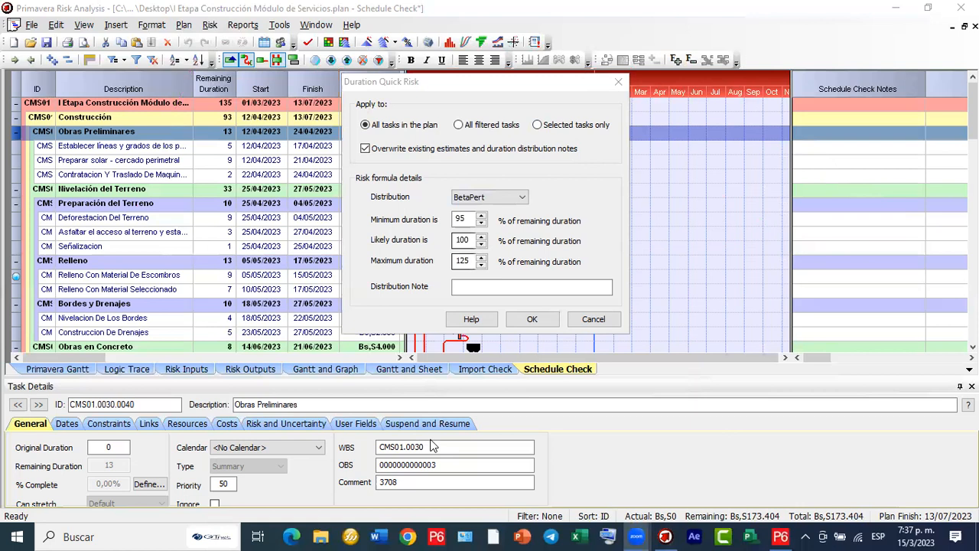
pyautogui.moveTo(353, 170)
pyautogui.mouseDown()
pyautogui.moveTo(526, 214)
pyautogui.moveTo(541, 206)
pyautogui.mouseUp()
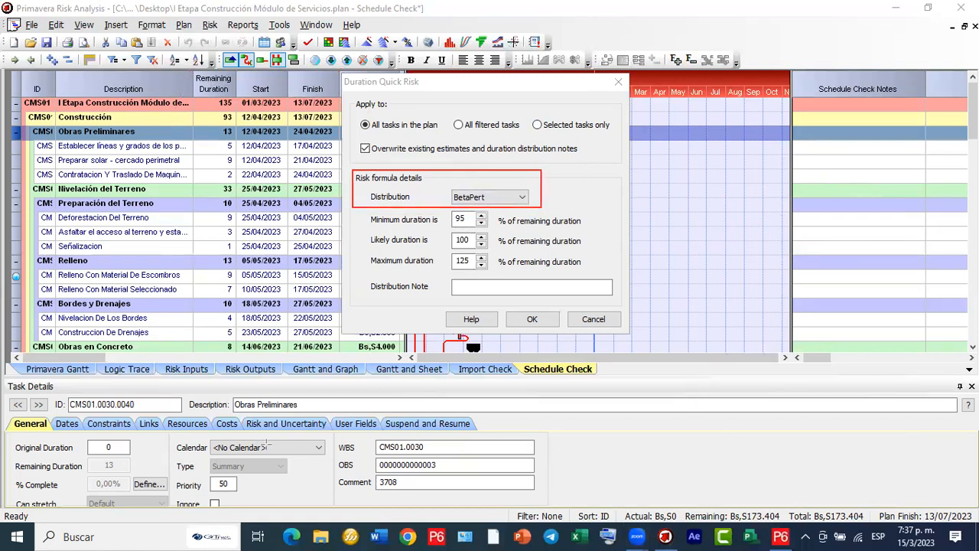
pyautogui.click(521, 201)
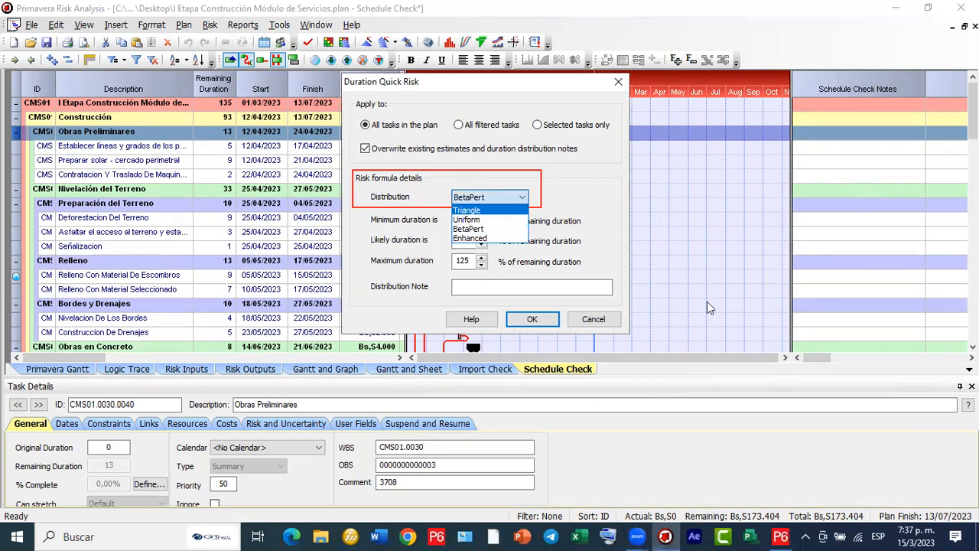
pyautogui.click(597, 220)
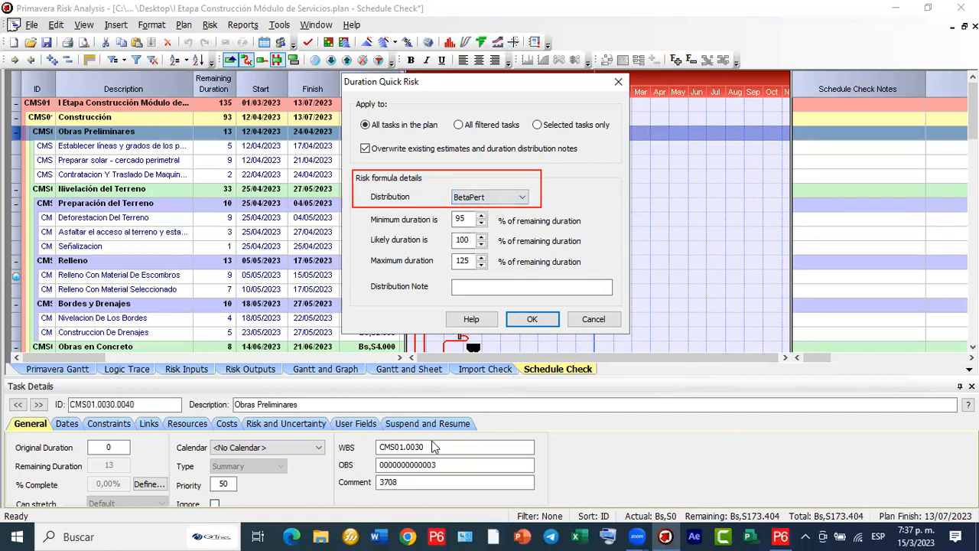
pyautogui.moveTo(522, 197)
pyautogui.mouseDown()
pyautogui.moveTo(849, 131)
pyautogui.moveTo(863, 166)
pyautogui.moveTo(811, 163)
pyautogui.moveTo(831, 159)
pyautogui.mouseUp()
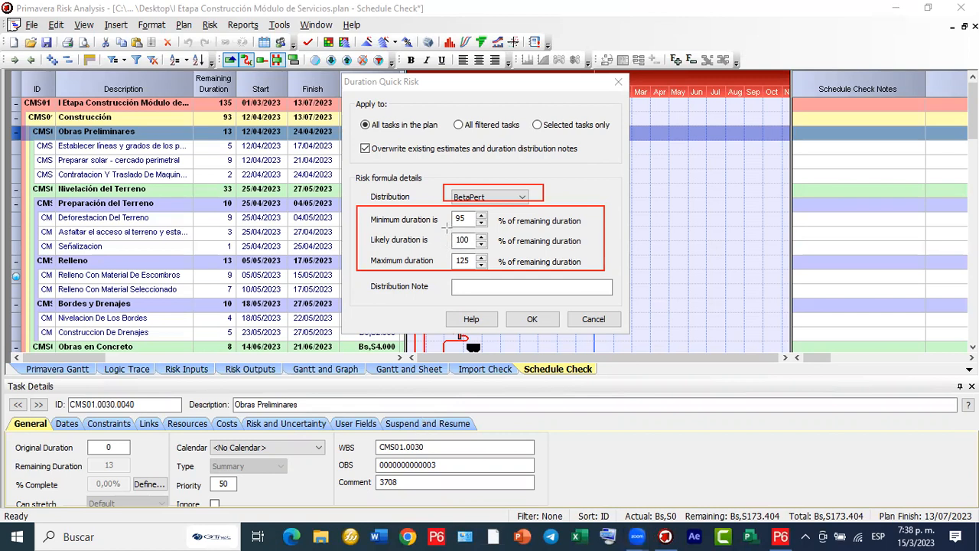
pyautogui.moveTo(480, 249); pyautogui.dragTo(493, 253)
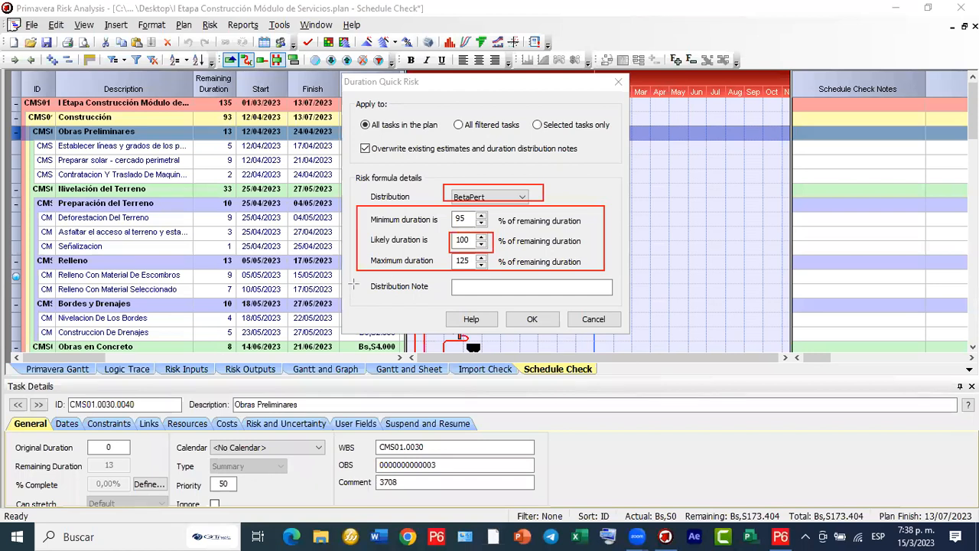
pyautogui.moveTo(450, 236)
pyautogui.mouseDown()
pyautogui.moveTo(360, 206)
pyautogui.moveTo(234, 109)
pyautogui.mouseUp()
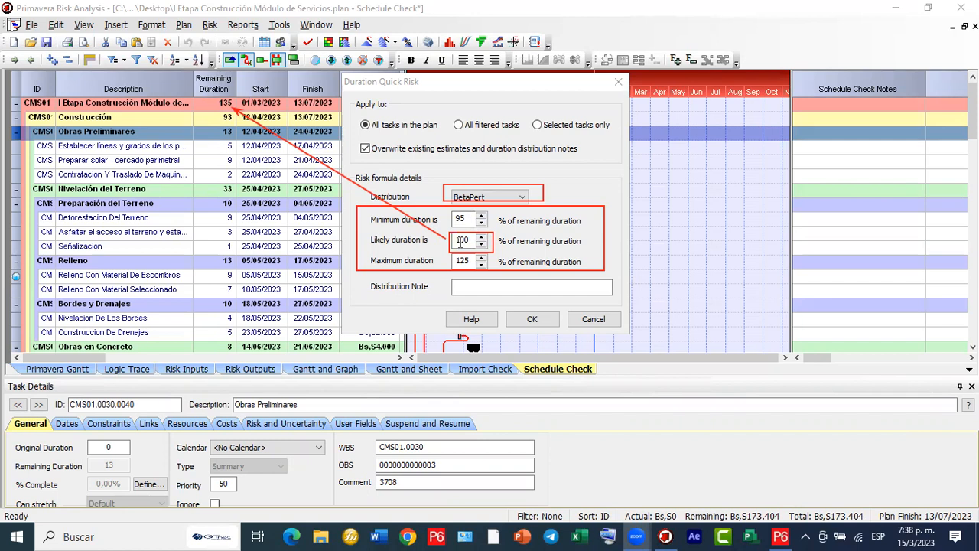
# Set the minimum duration to 90% and the maximum to 120% of remaining duration, and apply the quick risk.
pyautogui.click(470, 220)
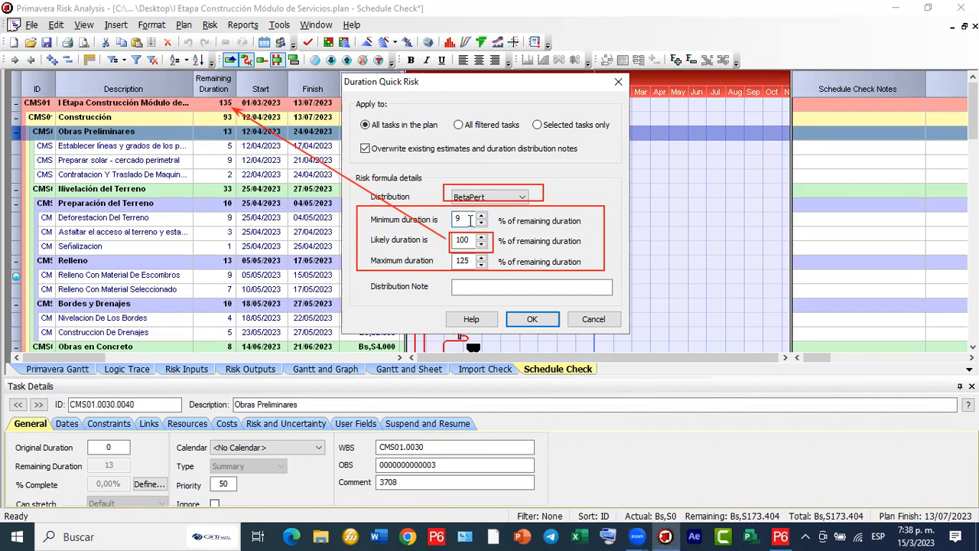
pyautogui.write('0')
pyautogui.moveTo(364, 253)
pyautogui.mouseDown()
pyautogui.moveTo(398, 267)
pyautogui.moveTo(496, 273)
pyautogui.mouseUp()
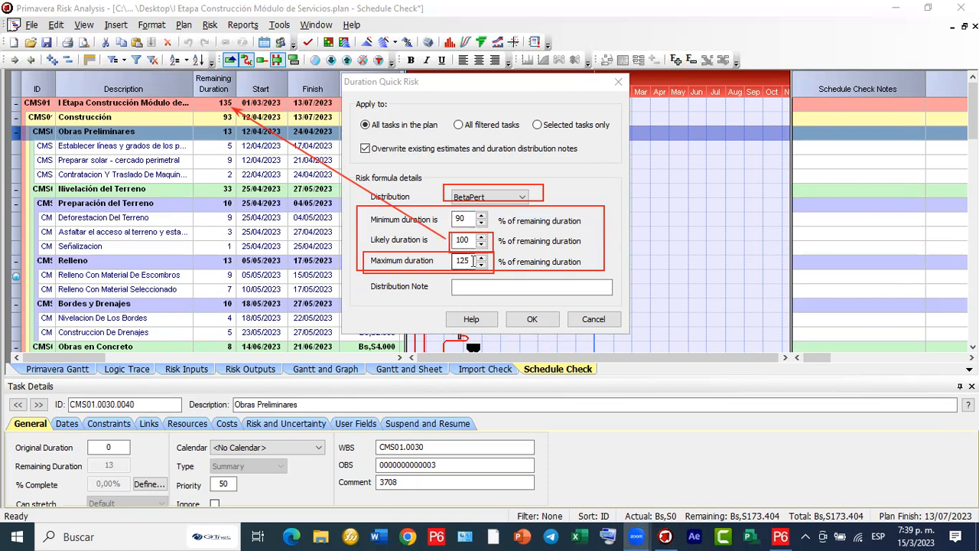
pyautogui.moveTo(473, 261); pyautogui.dragTo(464, 260)
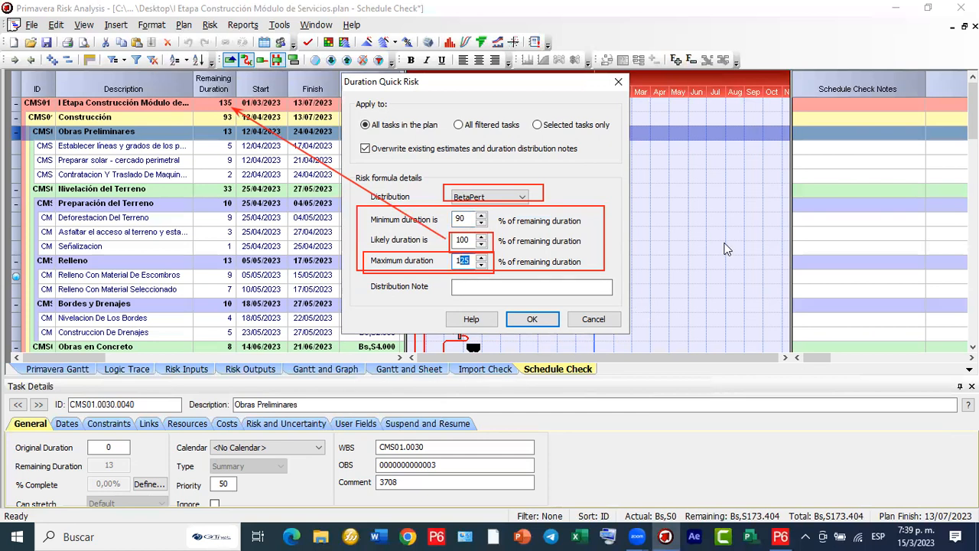
pyautogui.write('20')
pyautogui.click(531, 320)
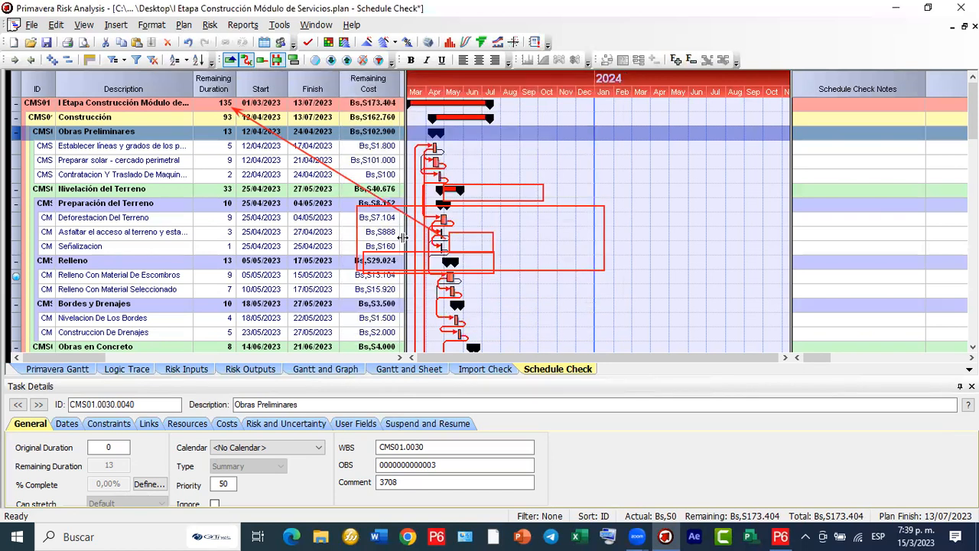
# Select the Revisiones de Calidad task in the schedule and enlarge the Task Details area to show its full contents.
pyautogui.scroll(-4, 298, 222)
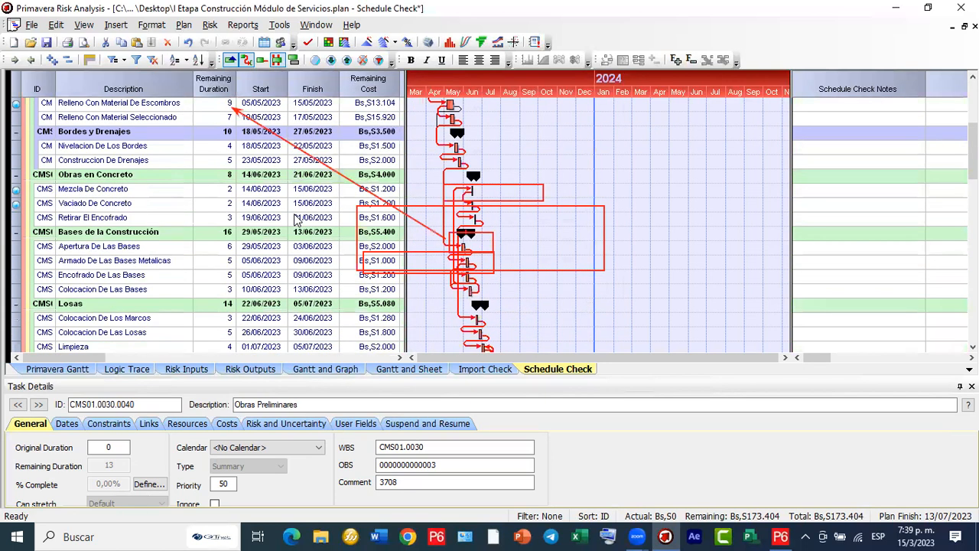
pyautogui.scroll(-5, 298, 220)
pyautogui.scroll(5, 297, 220)
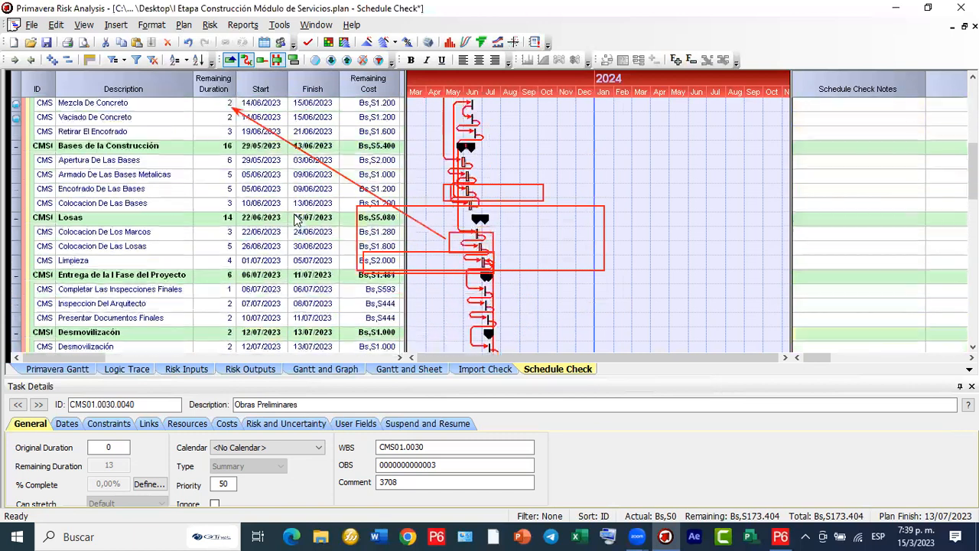
pyautogui.scroll(-4, 259, 222)
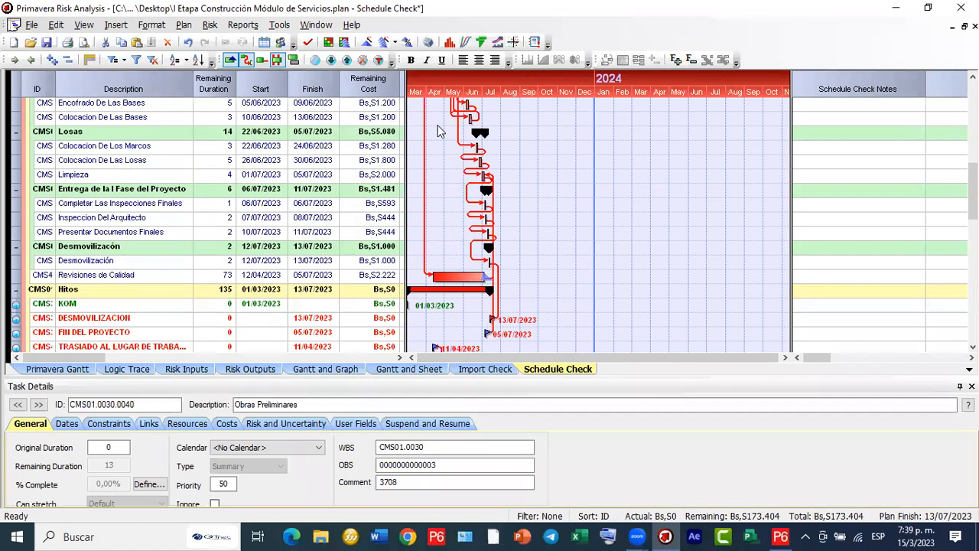
pyautogui.scroll(-2, 444, 142)
pyautogui.click(153, 190)
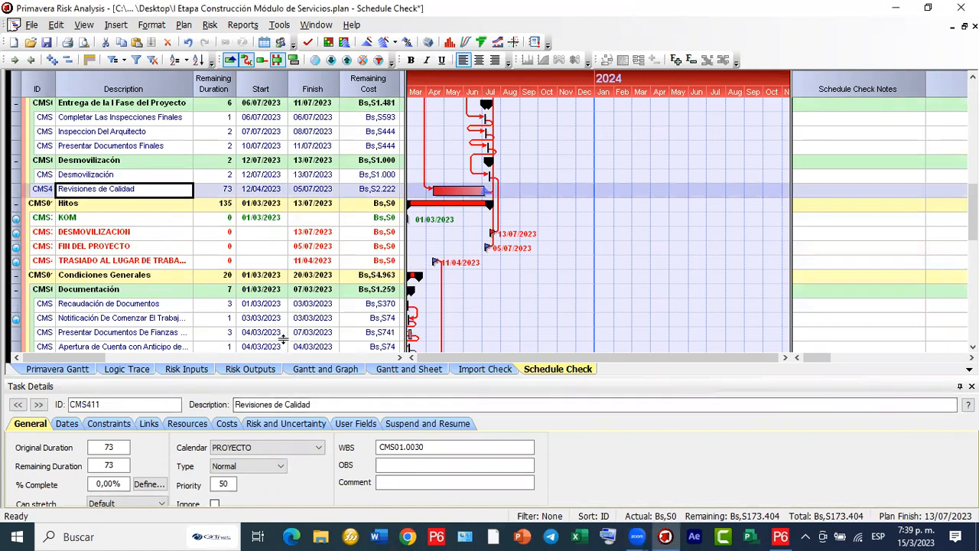
pyautogui.moveTo(283, 377); pyautogui.dragTo(283, 338)
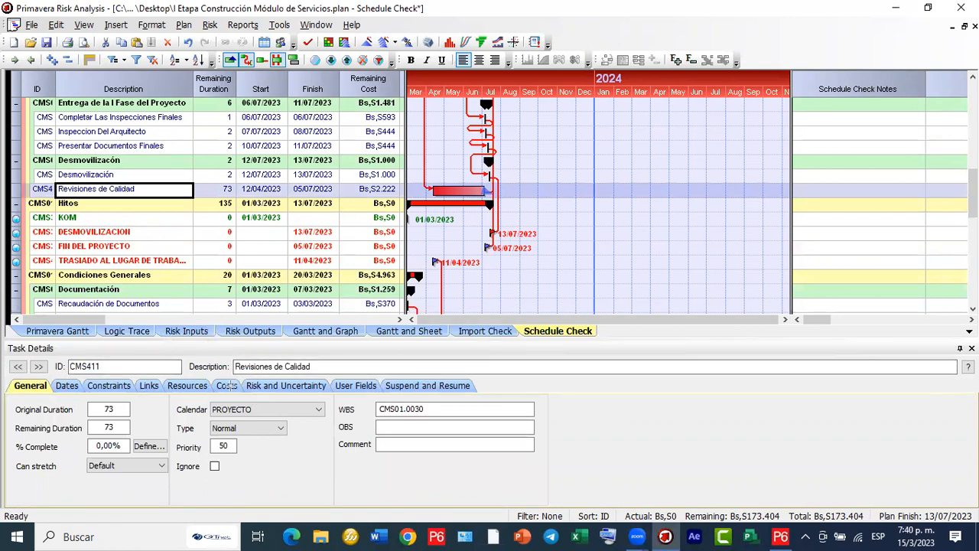
# Show the duration uncertainty of the Revisiones de Calidad task.
pyautogui.moveTo(238, 379); pyautogui.dragTo(336, 391)
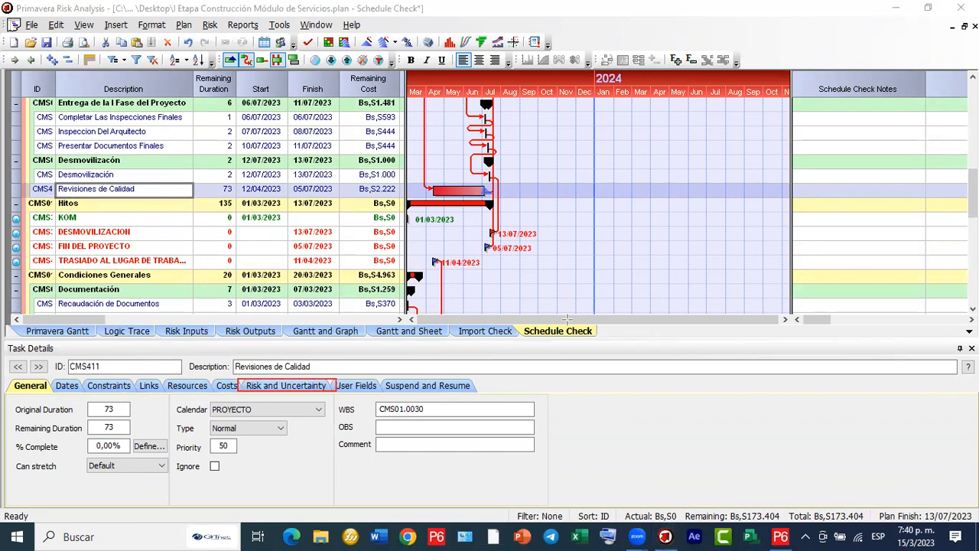
pyautogui.moveTo(306, 381); pyautogui.dragTo(131, 191)
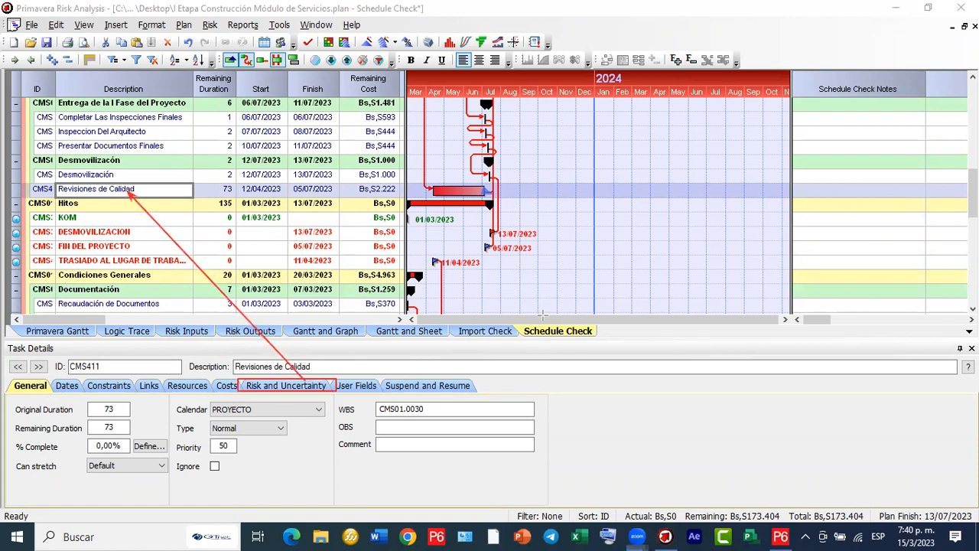
pyautogui.click(280, 383)
pyautogui.click(280, 385)
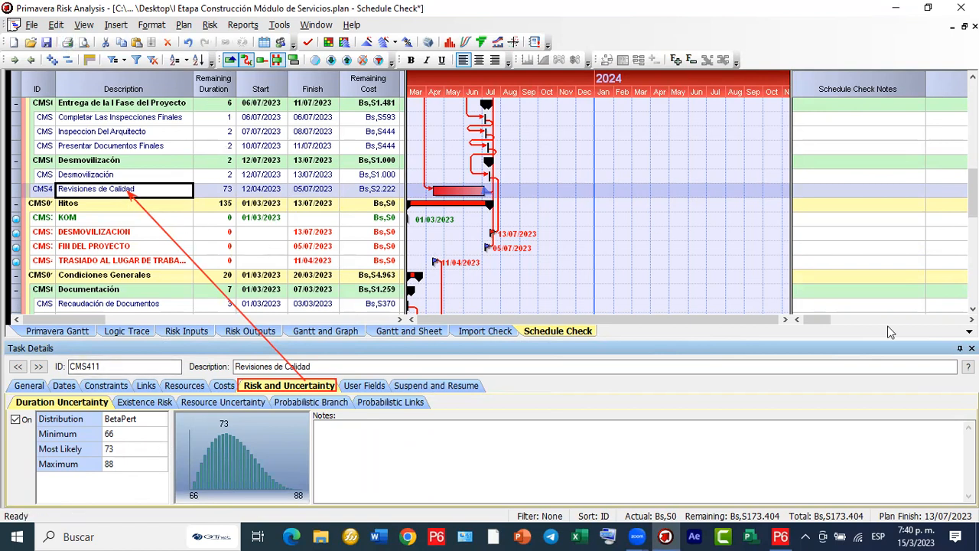
# Set the maximum duration of the Colocacion De Los Marcos task to 6 in its duration uncertainty.
pyautogui.scroll(4, 138, 180)
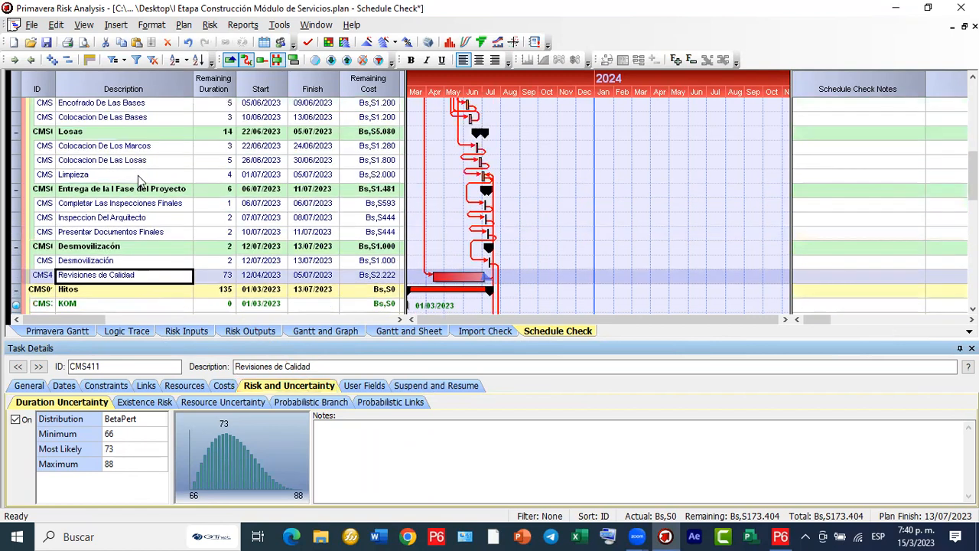
pyautogui.scroll(1, 139, 180)
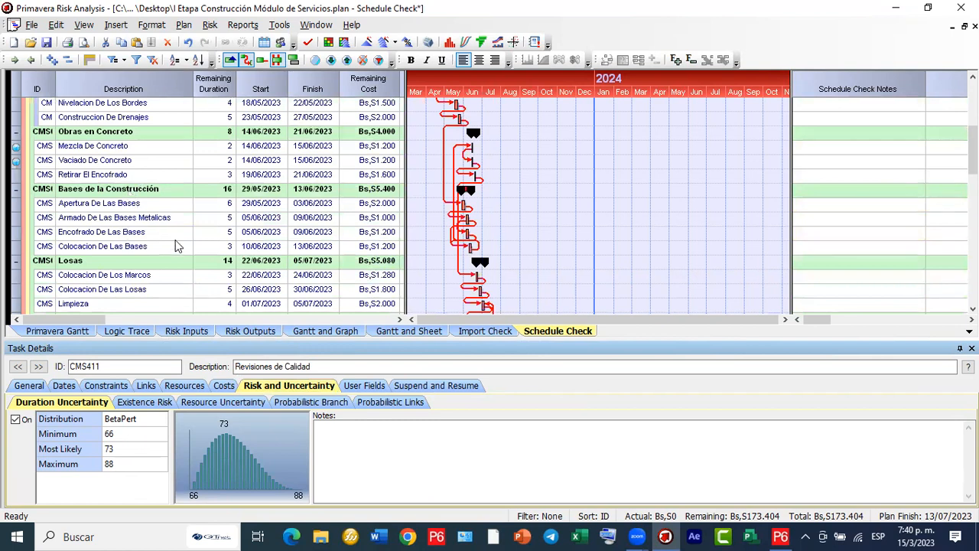
pyautogui.click(161, 277)
pyautogui.scroll(-2, 224, 172)
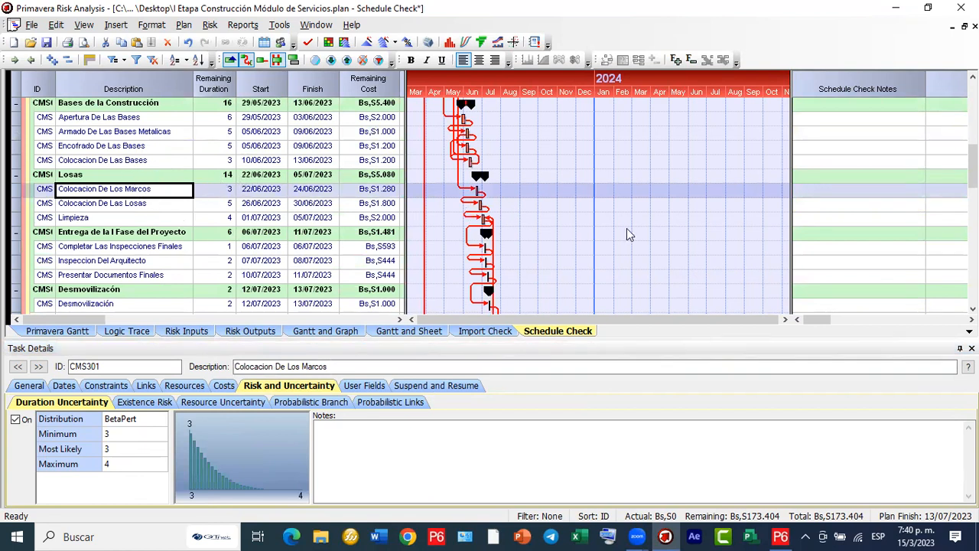
pyautogui.click(139, 468)
pyautogui.click(122, 467)
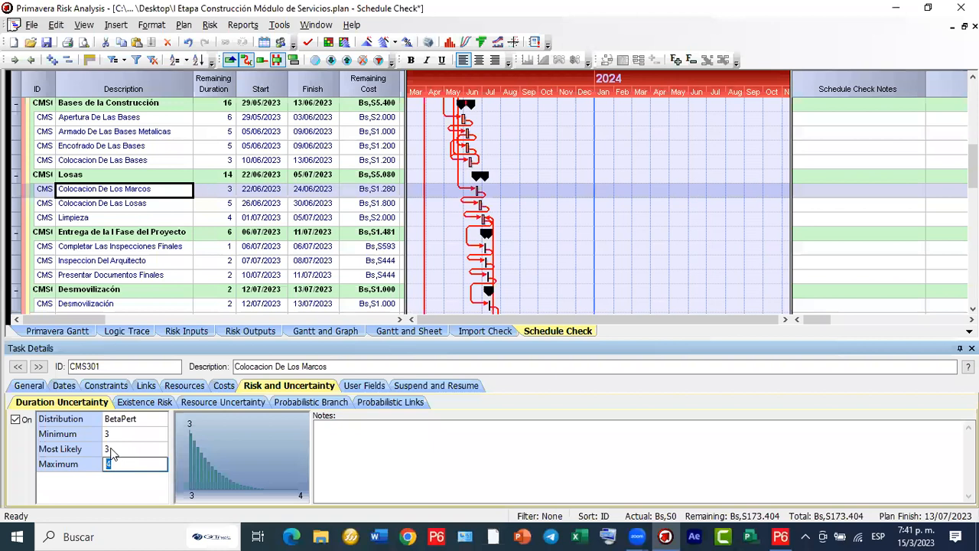
pyautogui.click(112, 452)
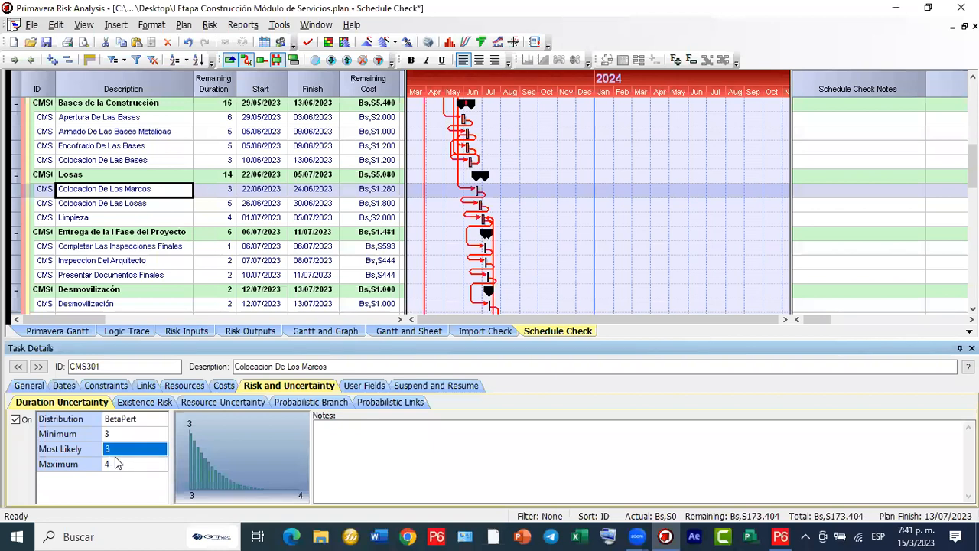
pyautogui.click(124, 467)
pyautogui.click(125, 468)
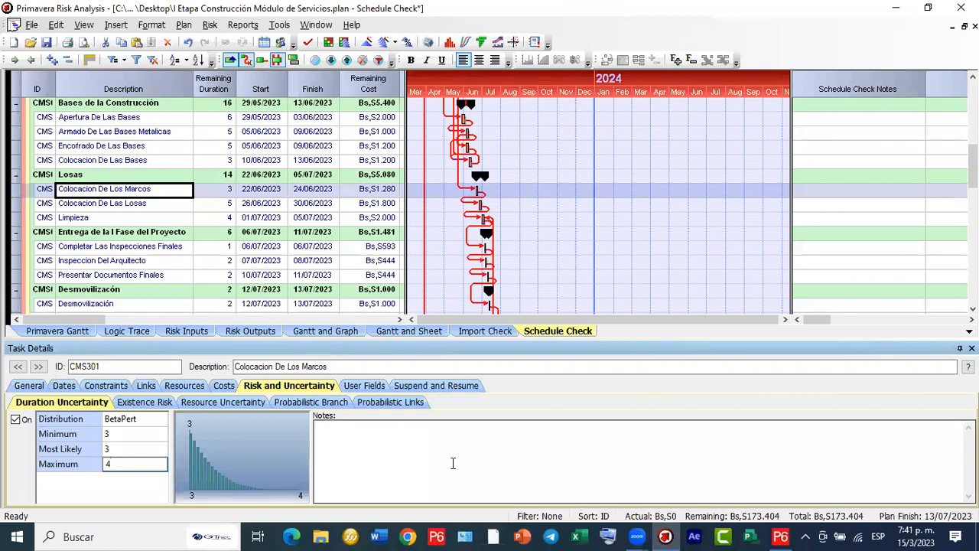
pyautogui.press('BackSpace')
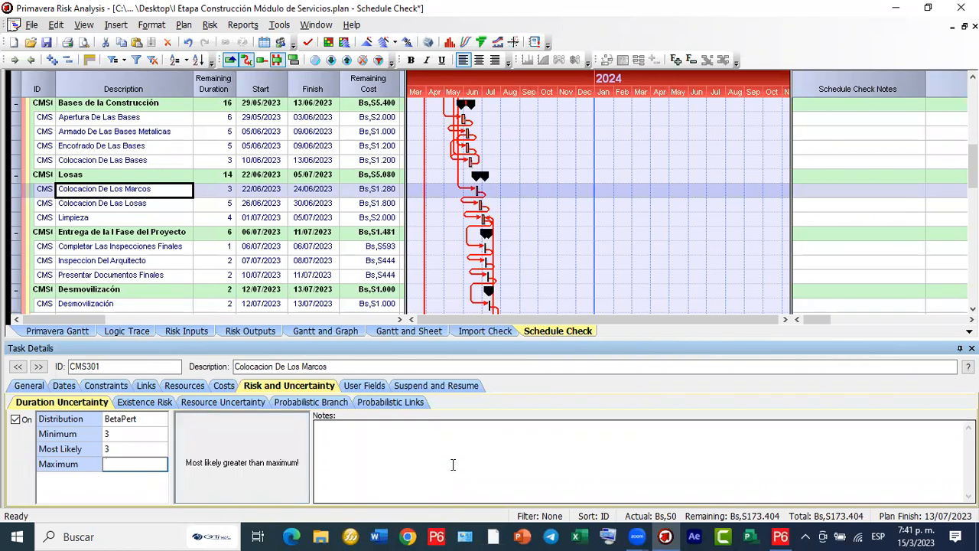
pyautogui.write('6')
pyautogui.press('Return')
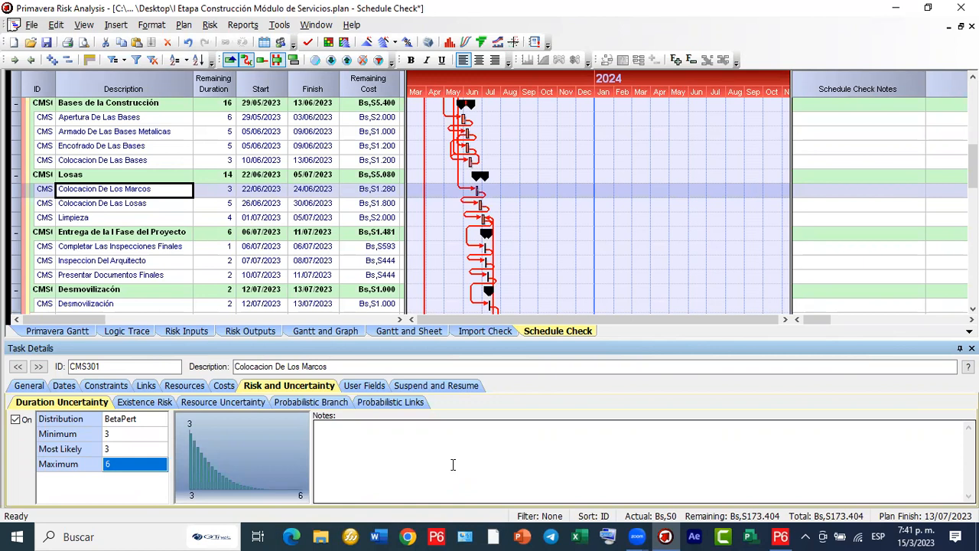
# Examine the duration uncertainty of Limpieza, Relleno Con Material Seleccionado and Relleno Con Material De Escombros.
pyautogui.click(126, 219)
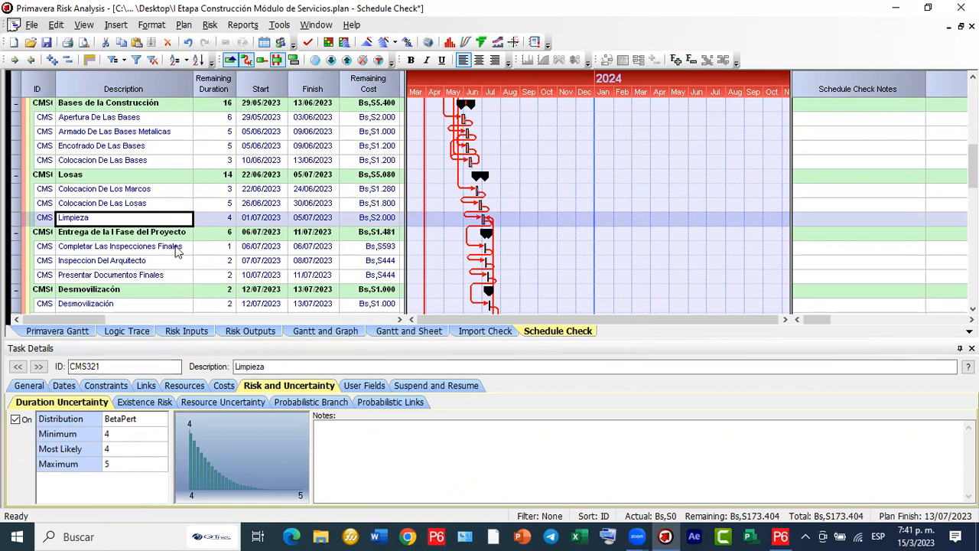
pyautogui.scroll(3, 248, 208)
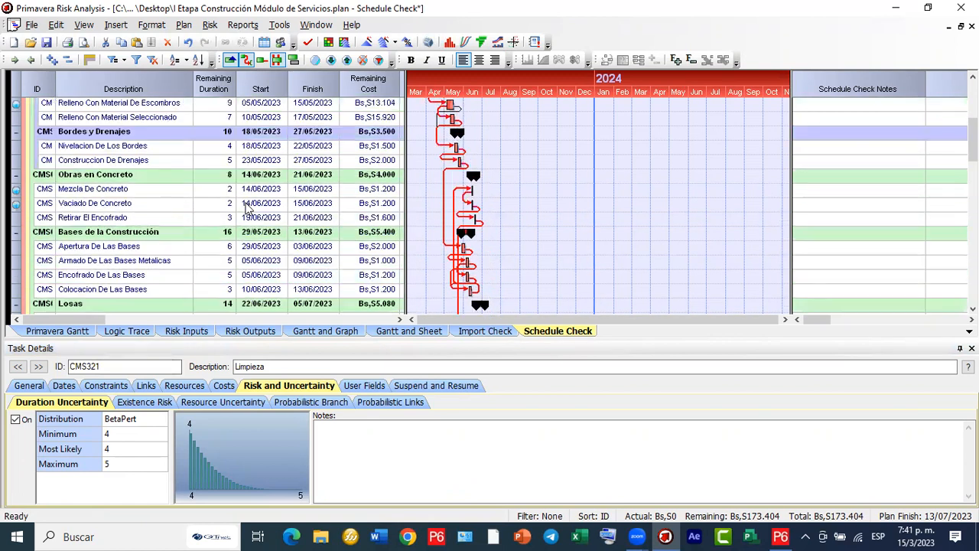
pyautogui.scroll(3, 247, 208)
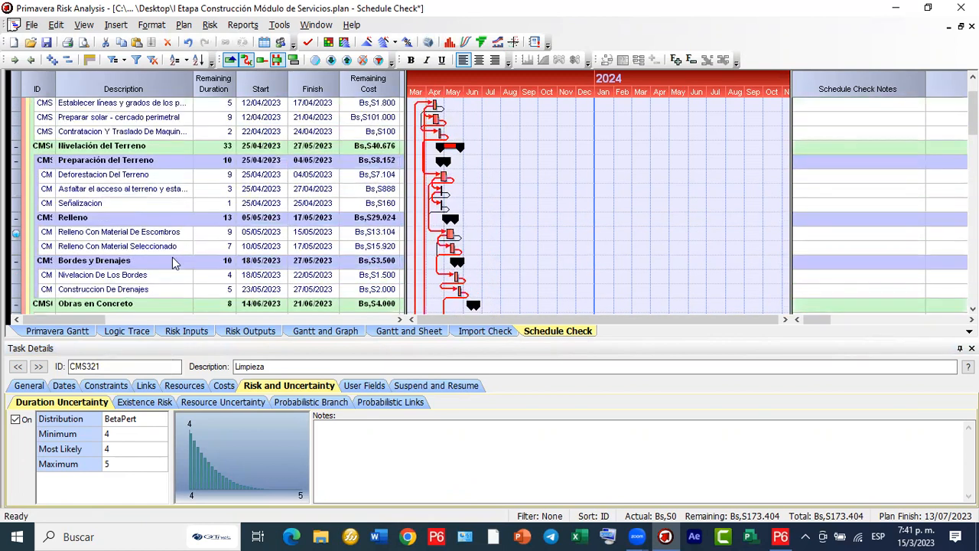
pyautogui.click(132, 247)
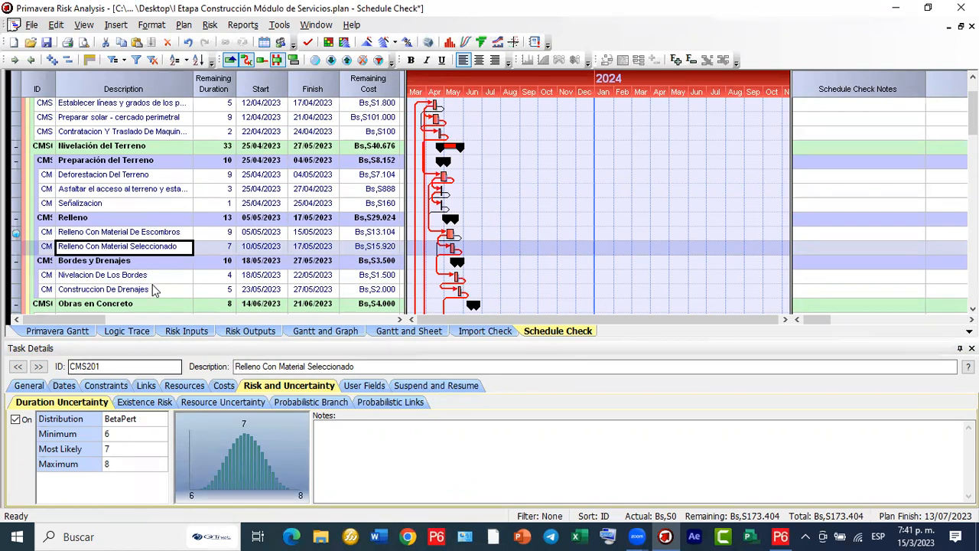
pyautogui.click(147, 232)
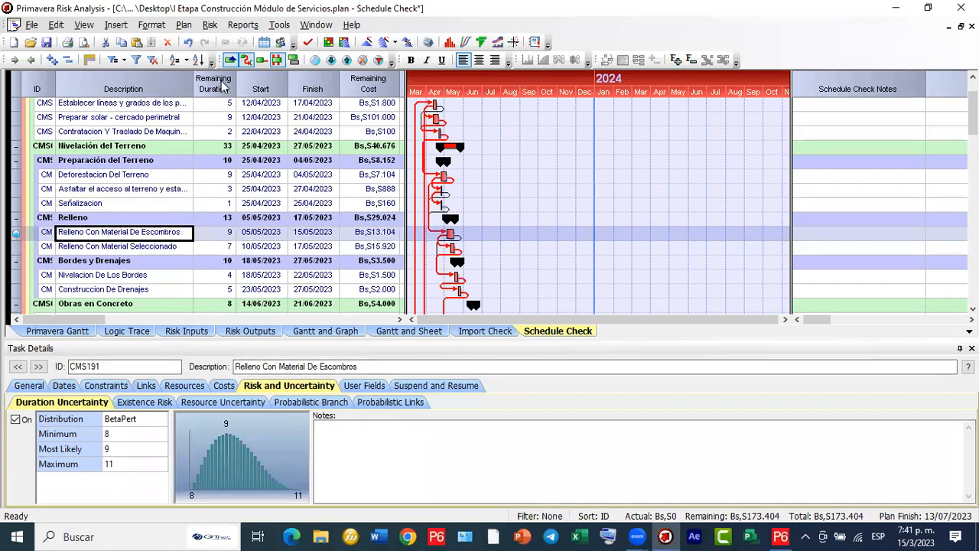
# Set the maximum duration of the Deforestacion Del Terreno task to 13, and move on to the asphalting task below it.
pyautogui.scroll(-10, 259, 211)
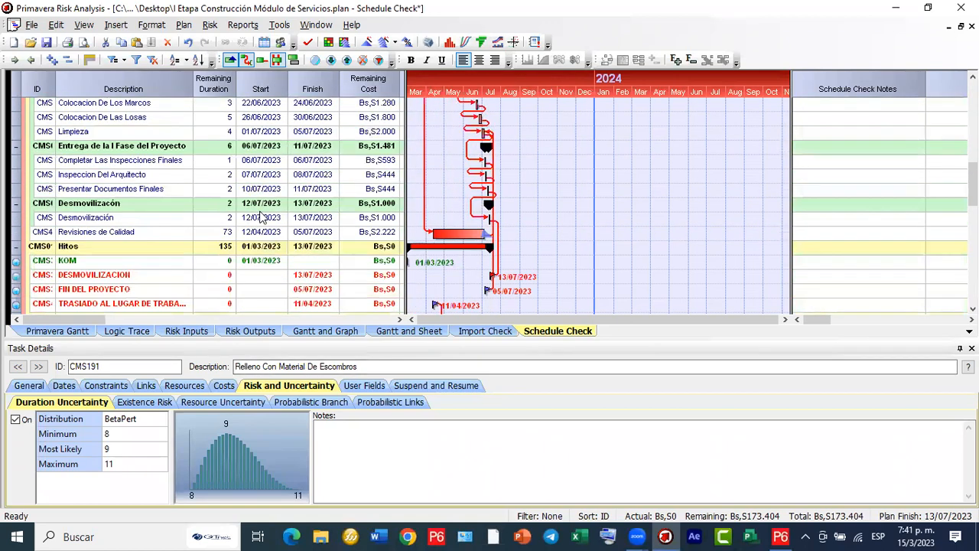
pyautogui.scroll(-8, 260, 218)
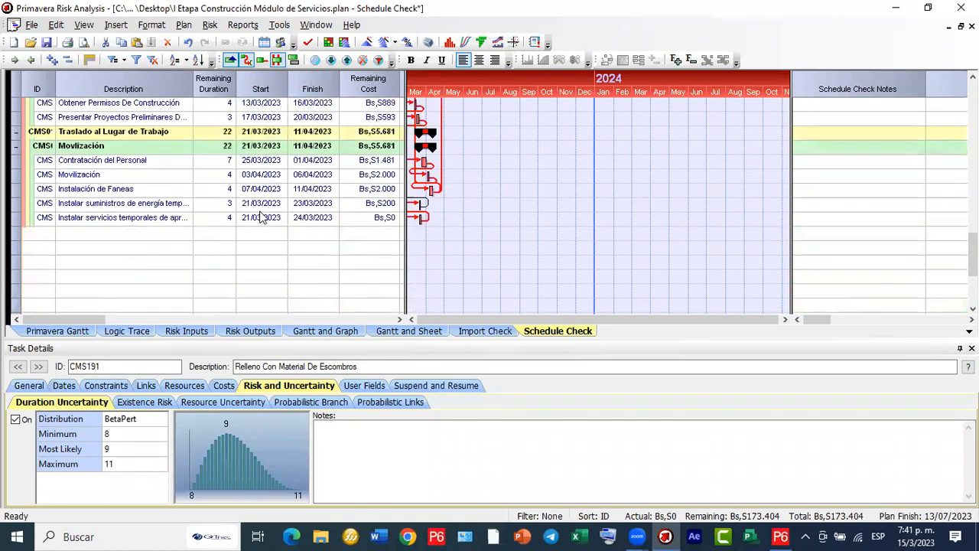
pyautogui.scroll(12, 260, 218)
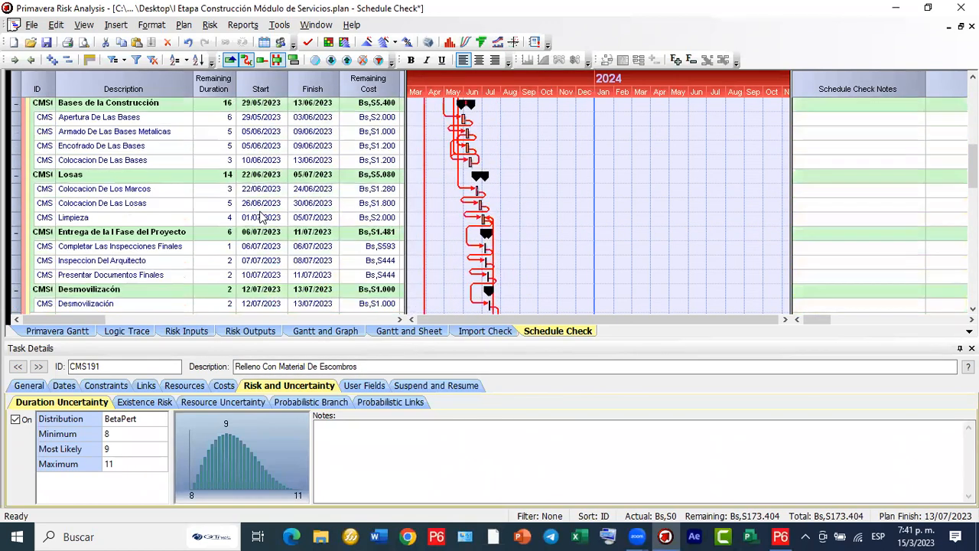
pyautogui.scroll(4, 260, 218)
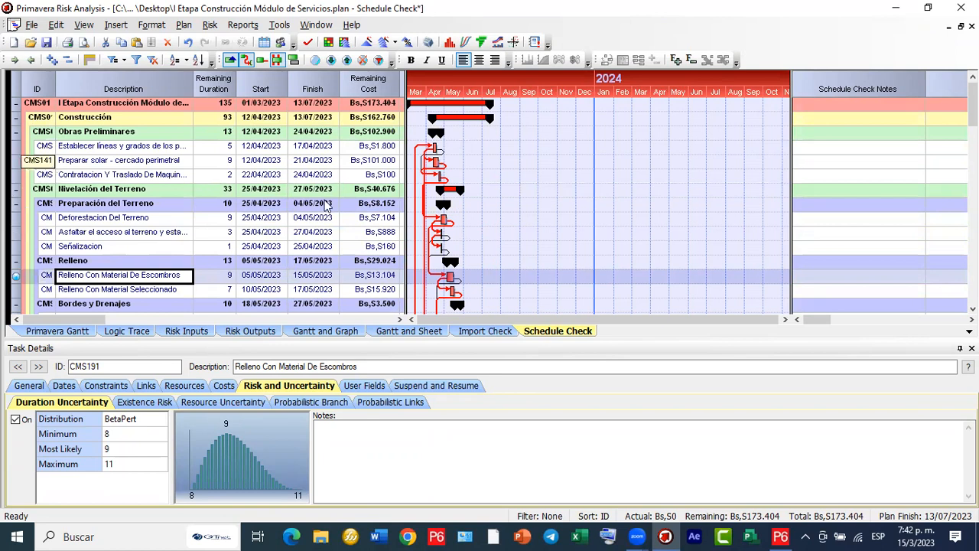
pyautogui.click(176, 220)
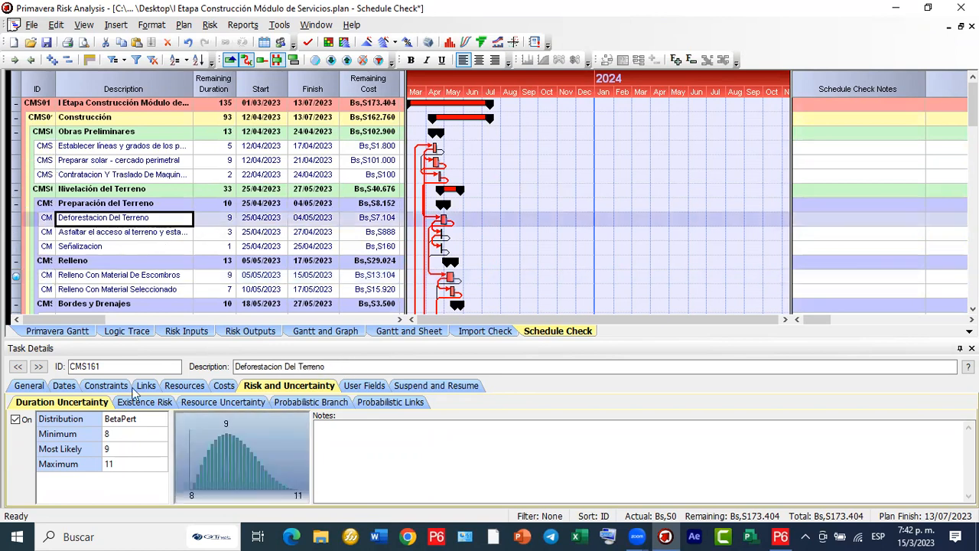
pyautogui.click(124, 468)
pyautogui.click(128, 465)
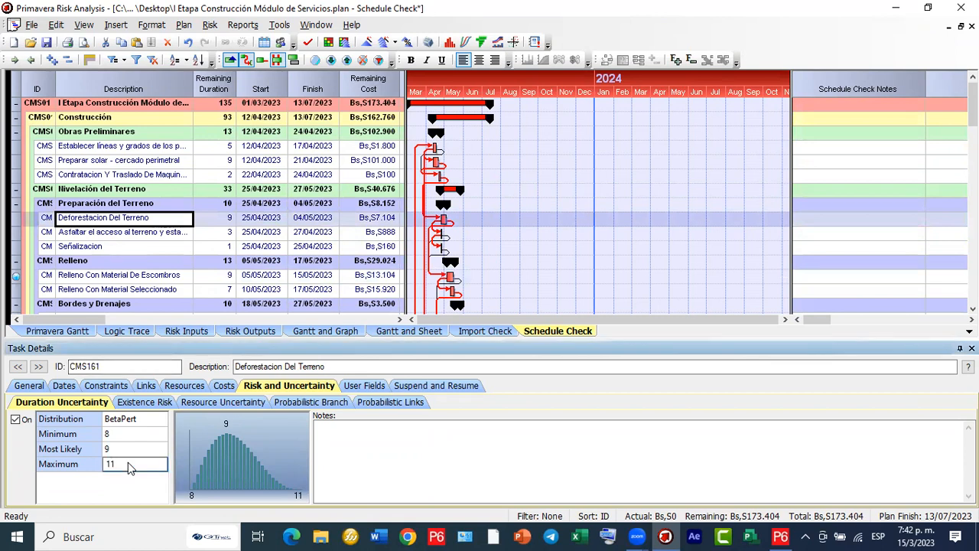
pyautogui.press('BackSpace')
pyautogui.write('3')
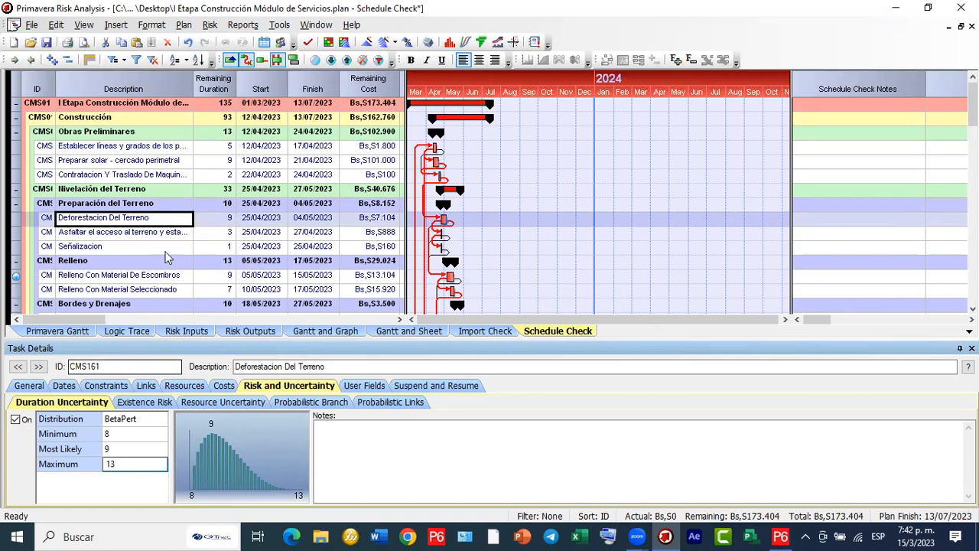
pyautogui.click(153, 232)
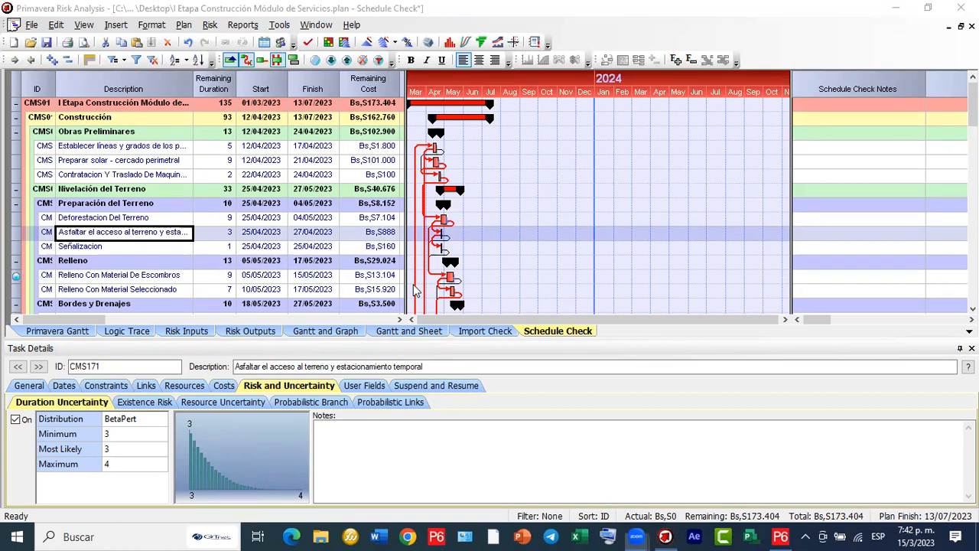
# Open the Run Risk Analysis settings and move the dialog up, clear of the Task Details area.
pyautogui.click(468, 482)
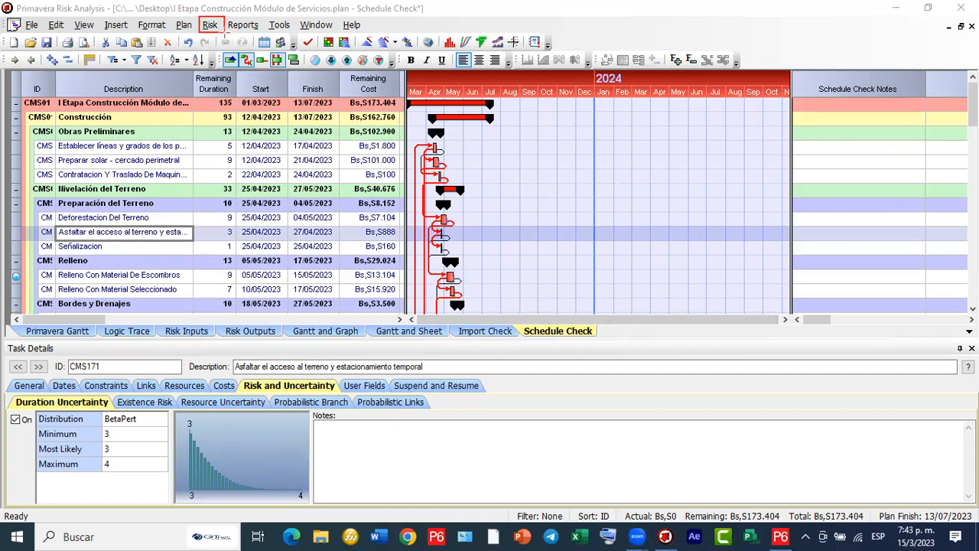
pyautogui.click(210, 26)
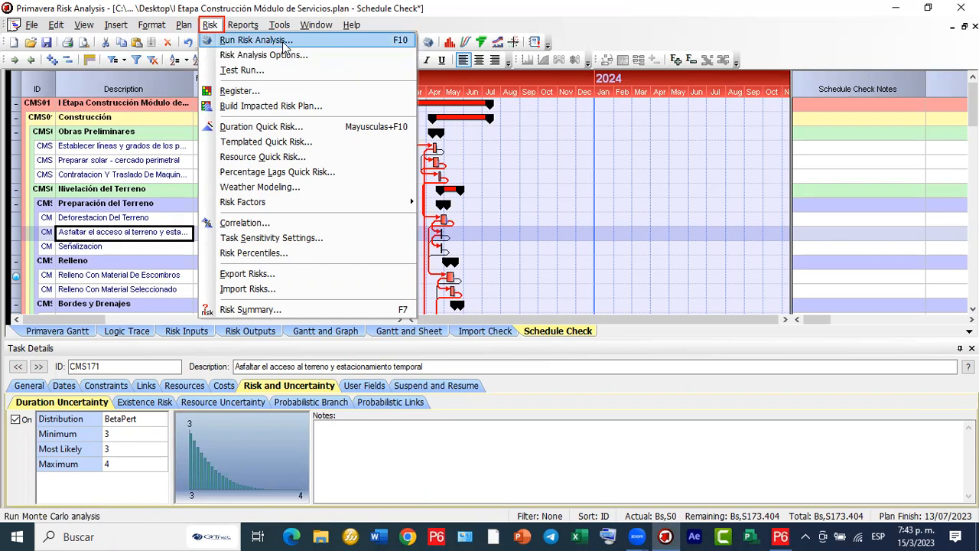
pyautogui.click(283, 42)
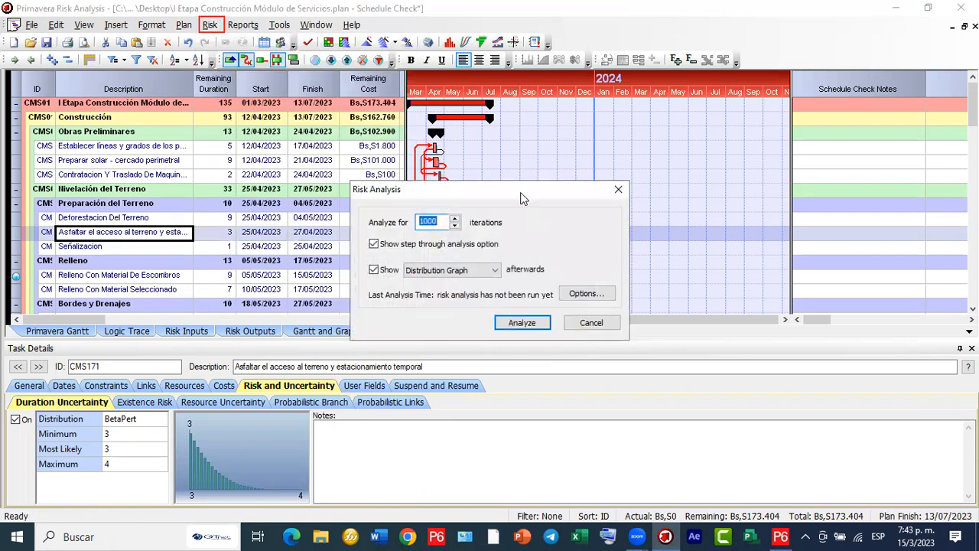
pyautogui.moveTo(521, 192); pyautogui.dragTo(499, 92)
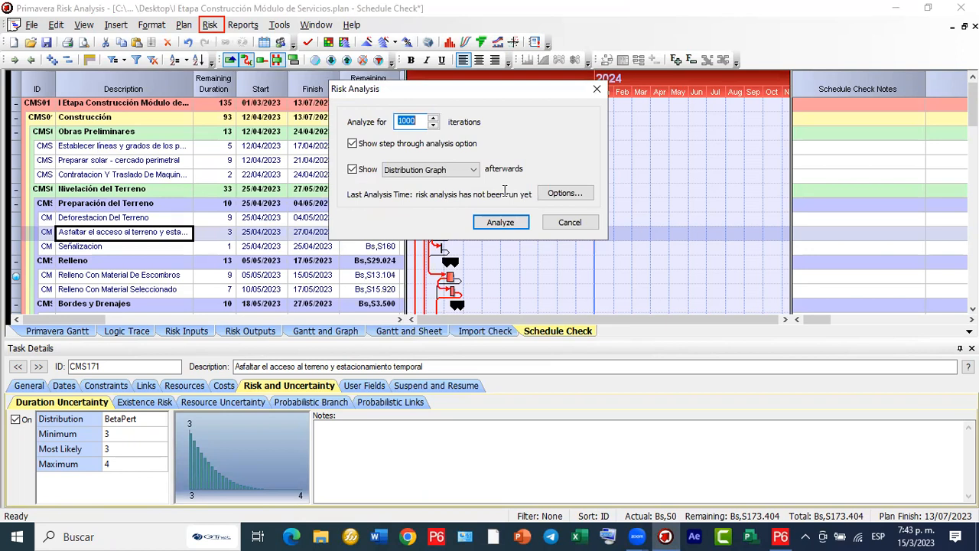
pyautogui.click(436, 347)
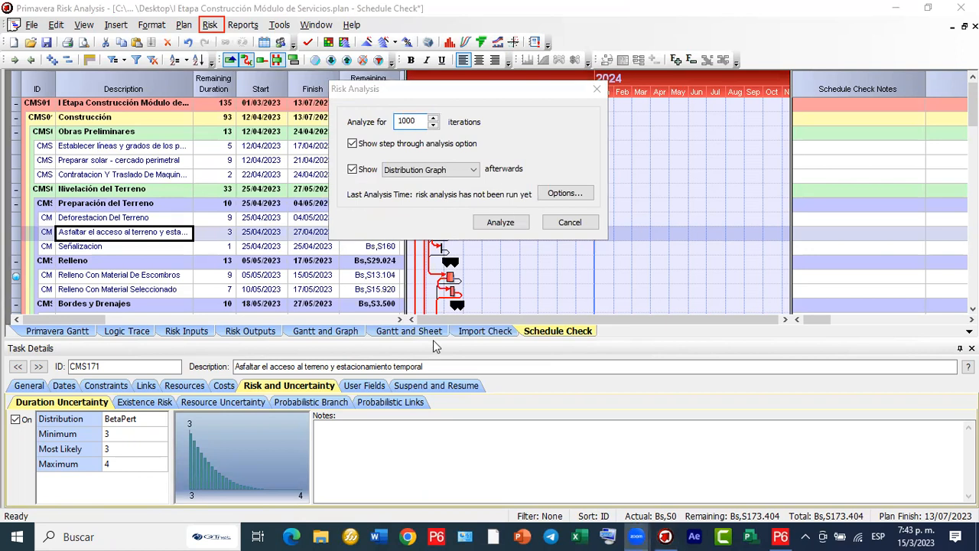
pyautogui.moveTo(664, 23); pyautogui.dragTo(576, 186)
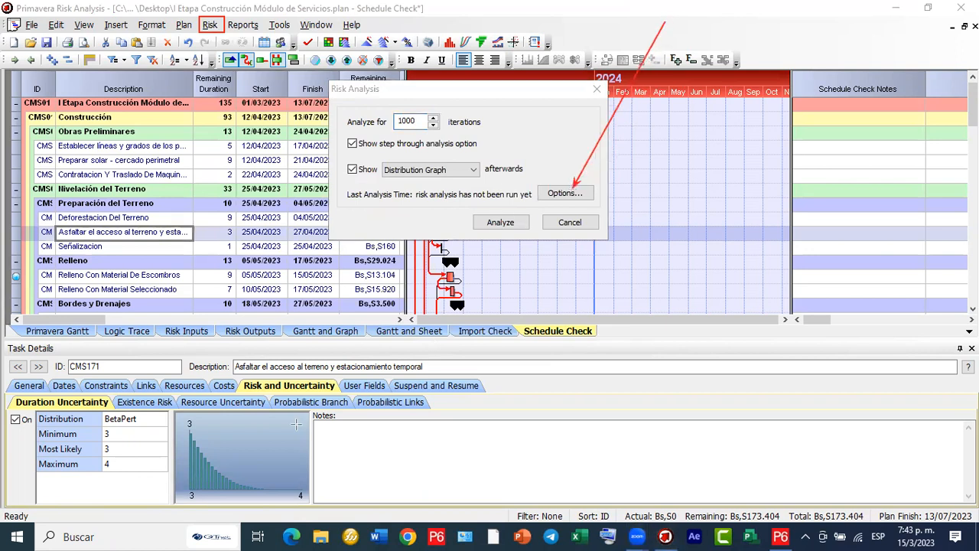
# Enable duration sensitivity, cost sensitivity and probabilistic cash flow data in the risk analysis options, and review the analysis and warning settings.
pyautogui.click(557, 195)
pyautogui.moveTo(474, 14); pyautogui.dragTo(577, 69)
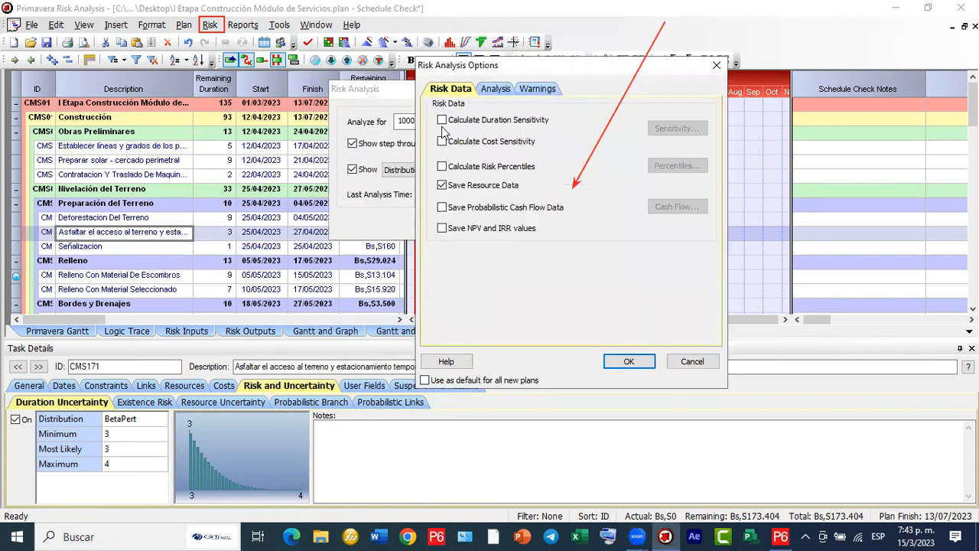
pyautogui.click(453, 125)
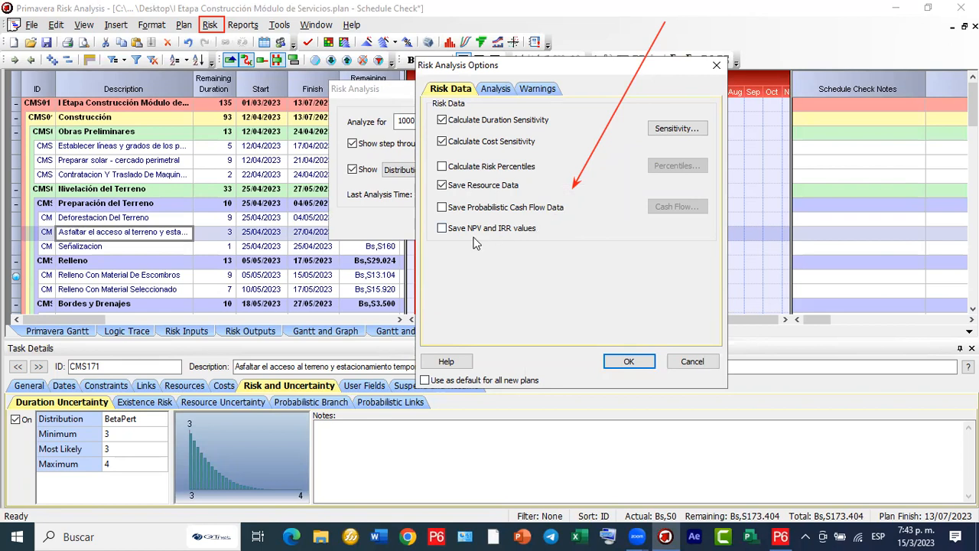
pyautogui.click(527, 211)
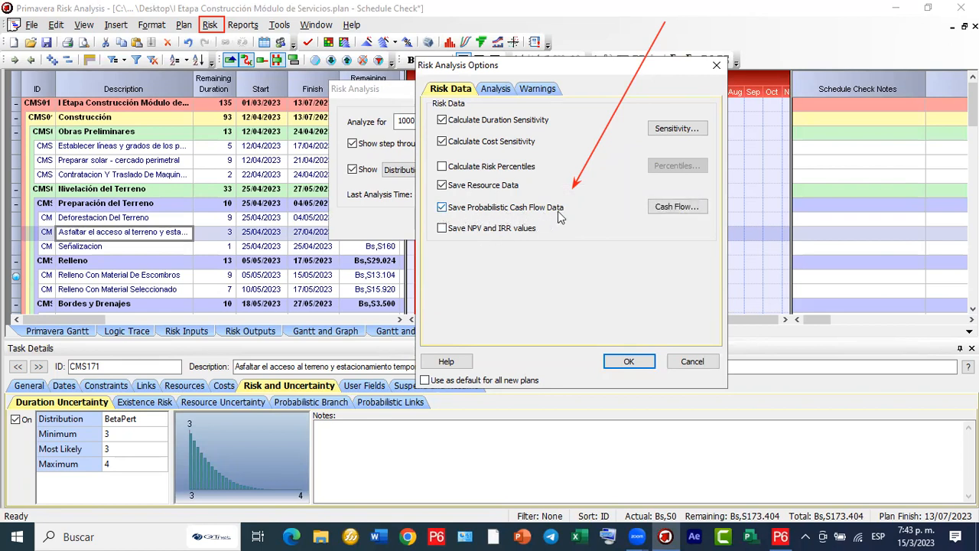
pyautogui.click(493, 89)
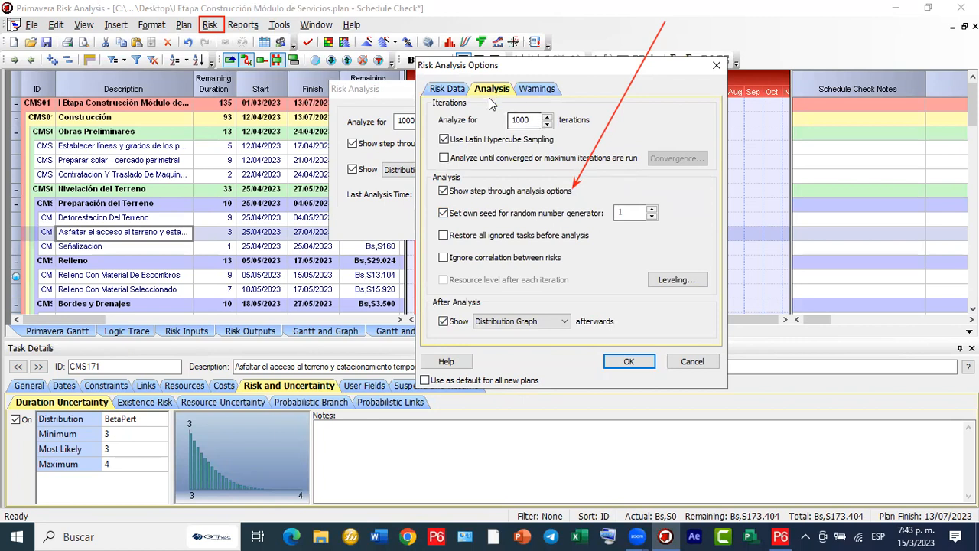
pyautogui.click(535, 90)
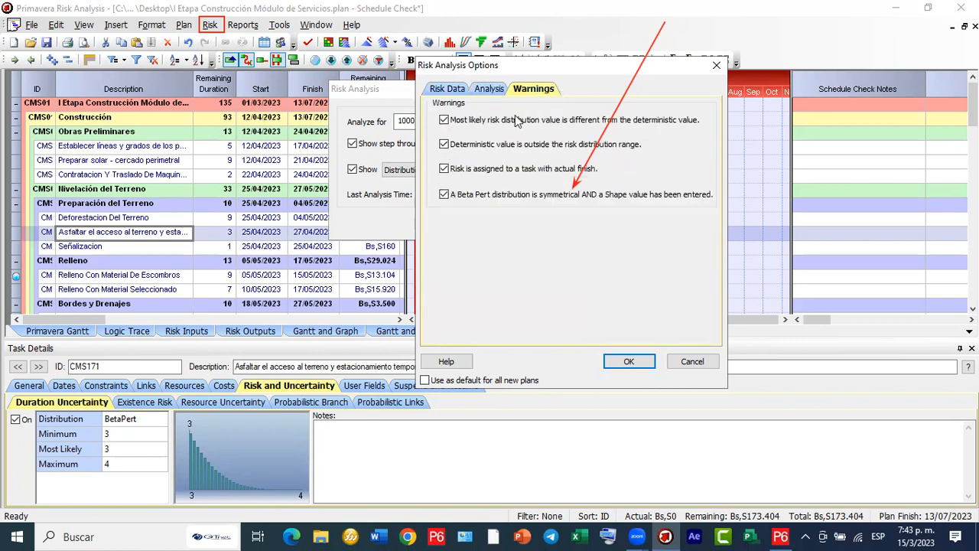
pyautogui.click(454, 90)
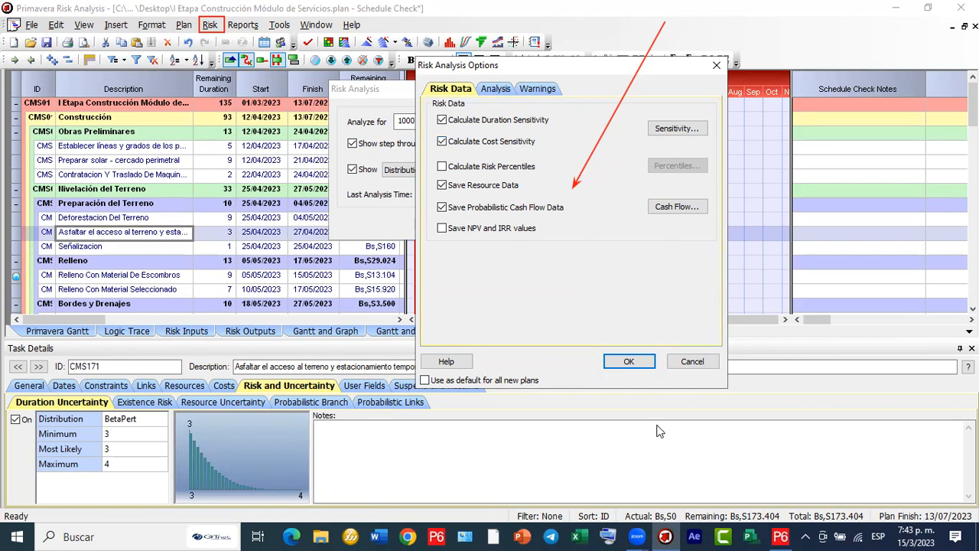
pyautogui.click(628, 361)
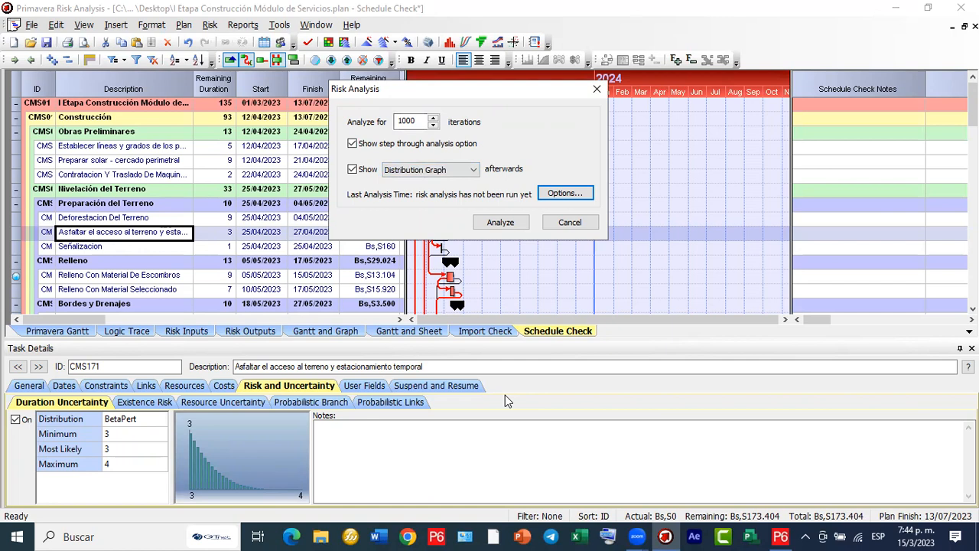
# Run the risk analysis through to completion with 1000 iterations and the distribution graph shown afterwards.
pyautogui.hotkey('ctrl', '2')
pyautogui.moveTo(309, 280); pyautogui.dragTo(483, 222)
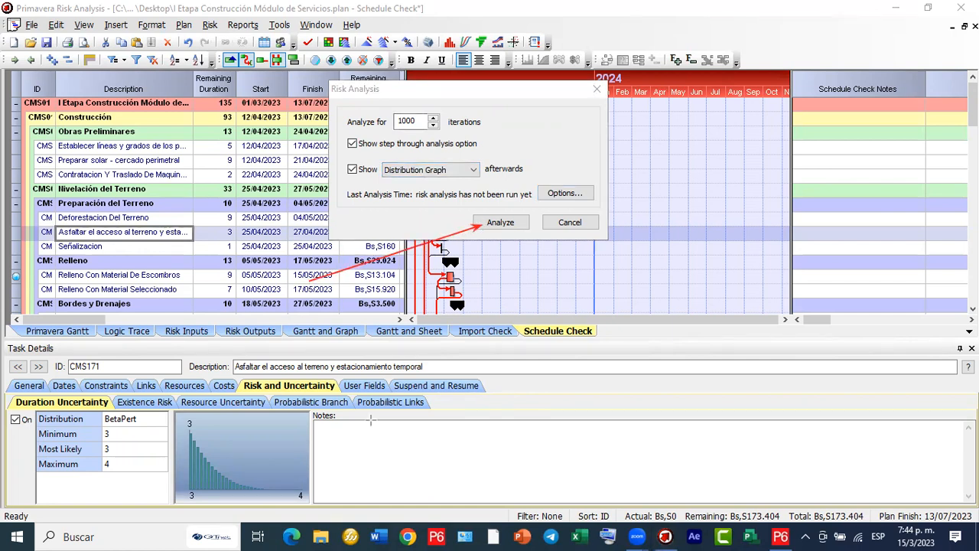
pyautogui.click(493, 226)
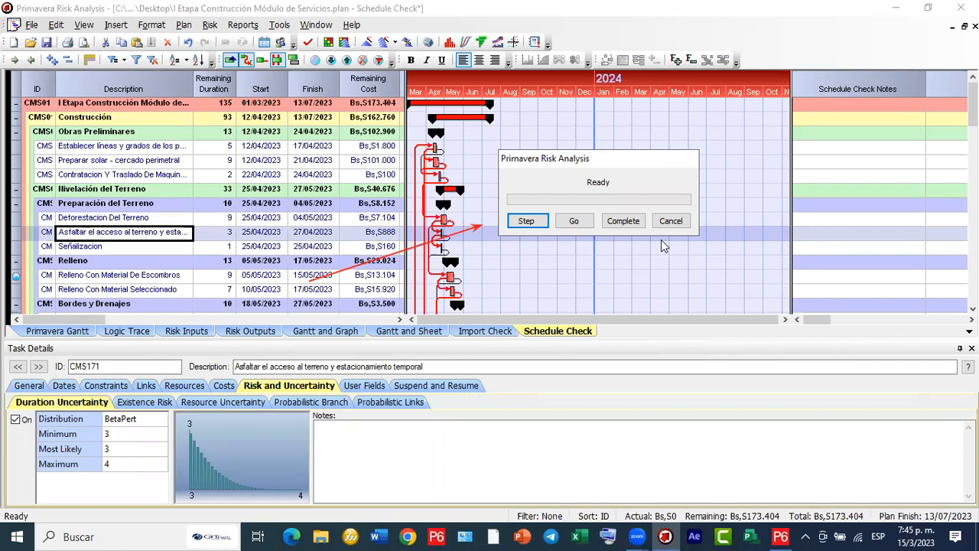
pyautogui.click(624, 221)
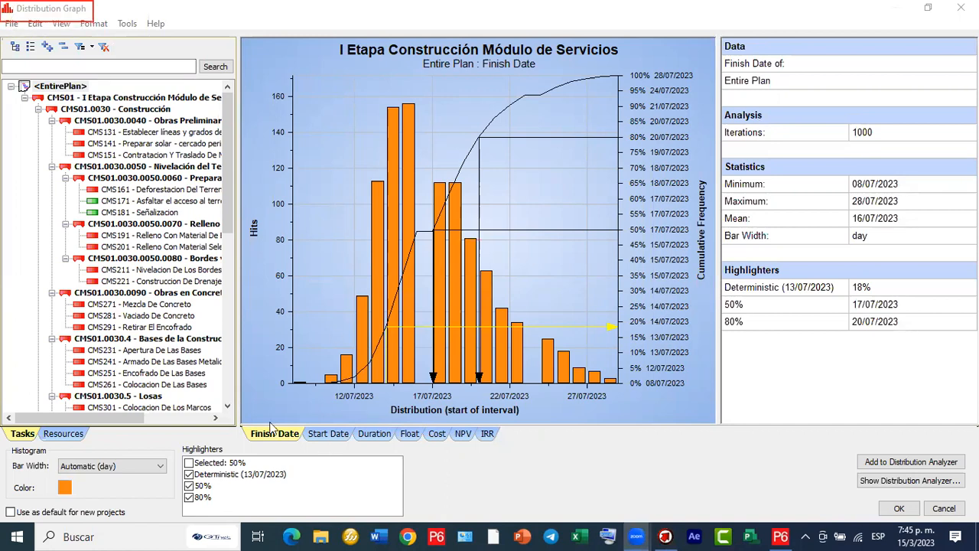
# Examine the finish date distributions of Obras en Concreto, Bases de la Construcción, Losas and Bordes y Drenajes, and return to the entire plan.
pyautogui.moveTo(223, 138); pyautogui.dragTo(207, 126)
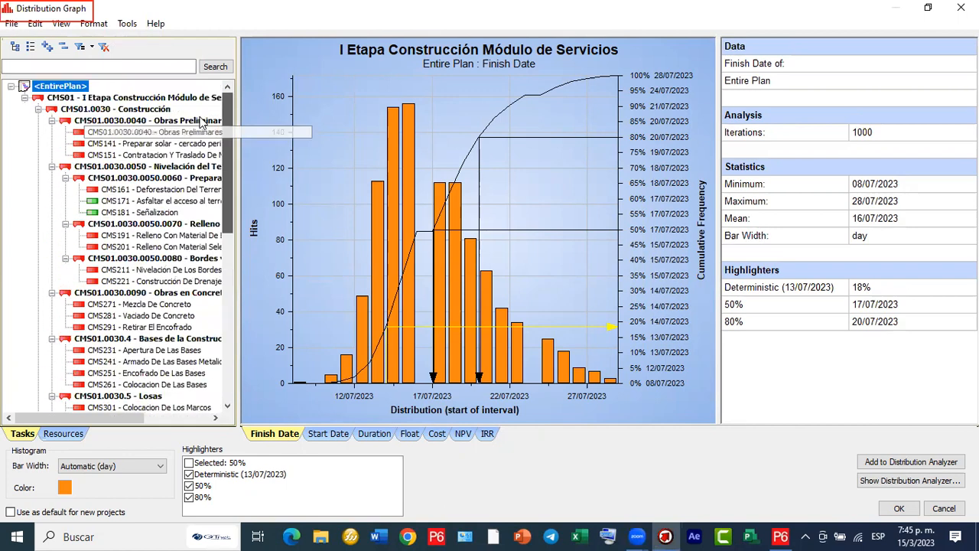
pyautogui.scroll(-15, 208, 130)
pyautogui.scroll(15, 217, 174)
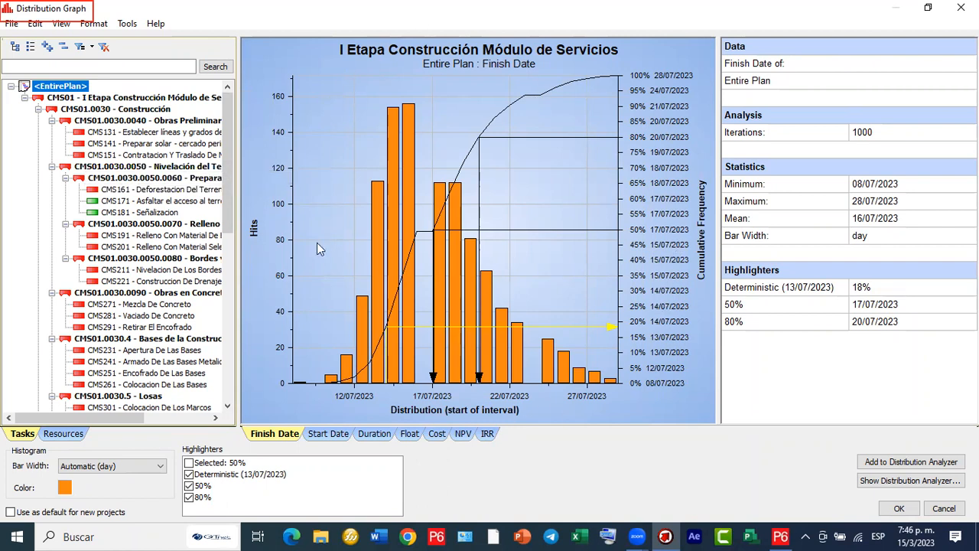
pyautogui.click(135, 297)
pyautogui.scroll(-1, 135, 303)
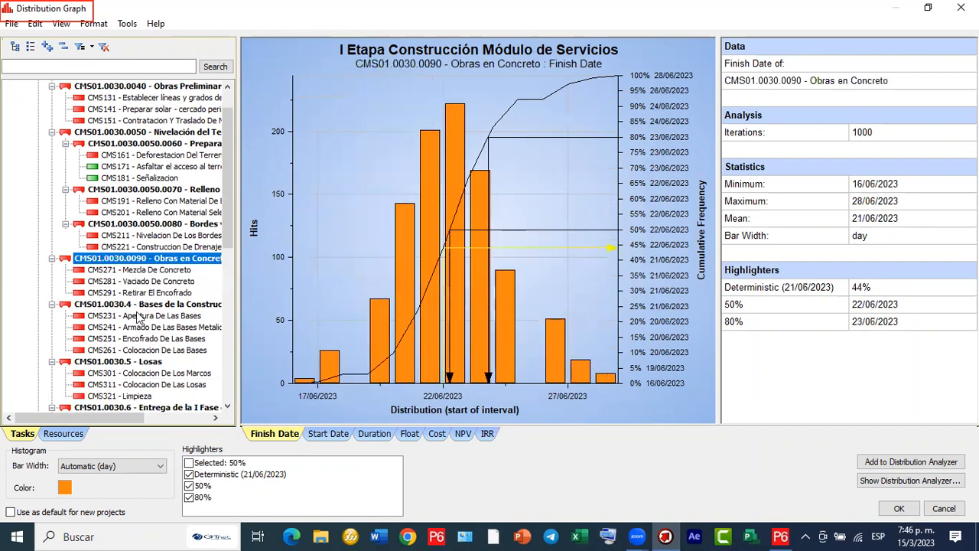
pyautogui.click(136, 304)
pyautogui.click(147, 362)
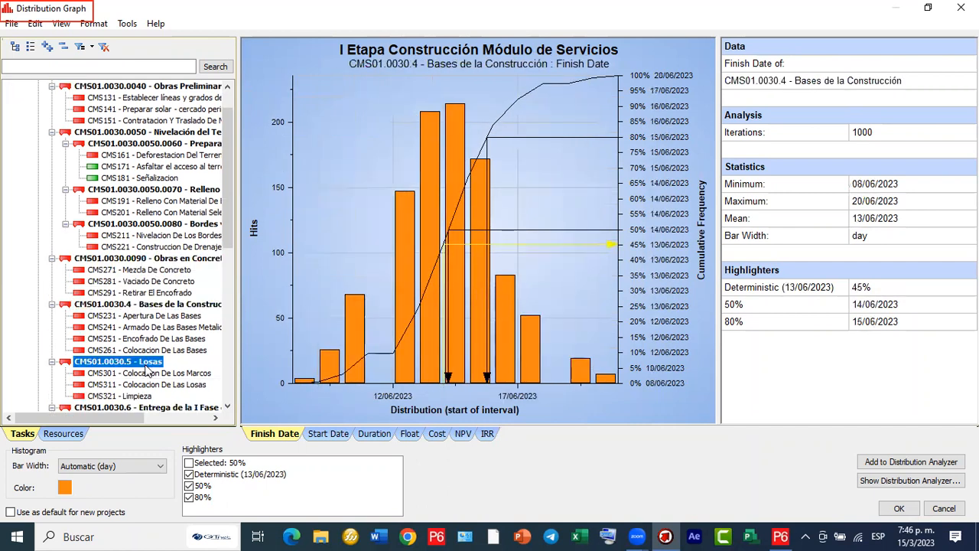
pyautogui.click(146, 407)
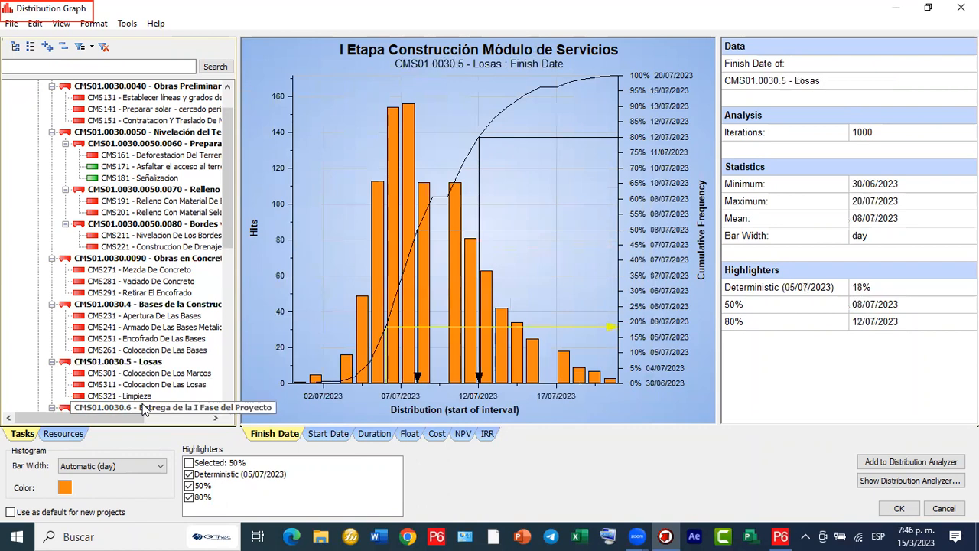
pyautogui.click(147, 355)
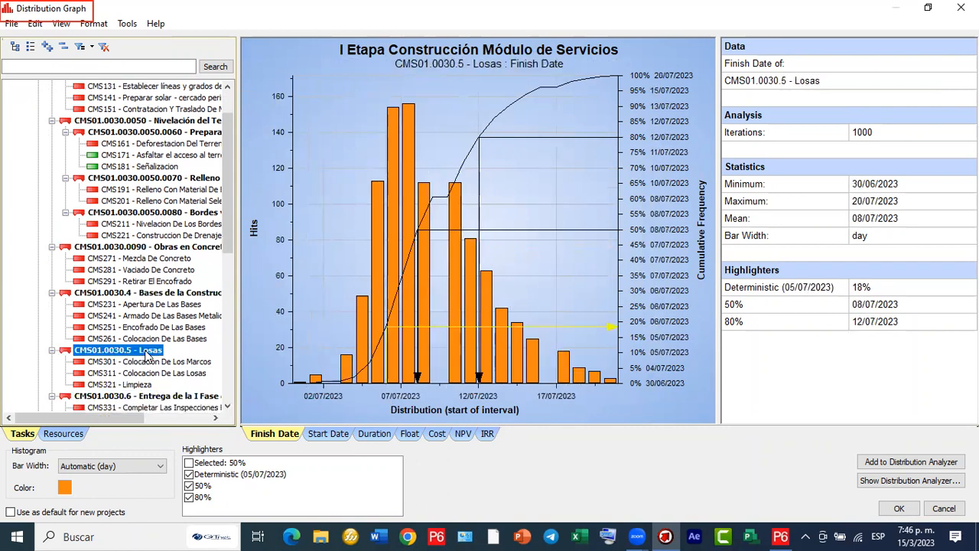
pyautogui.click(170, 298)
pyautogui.click(165, 247)
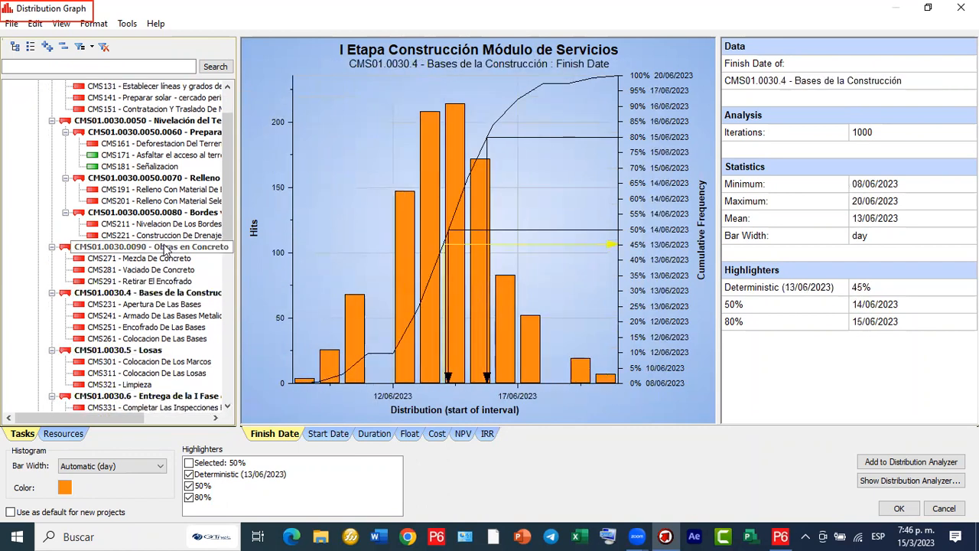
pyautogui.click(167, 212)
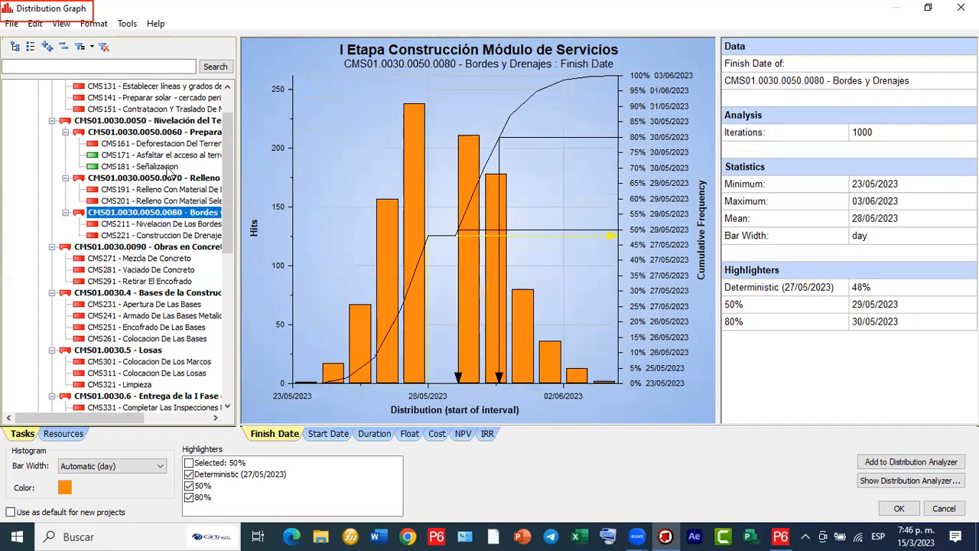
pyautogui.scroll(2, 106, 161)
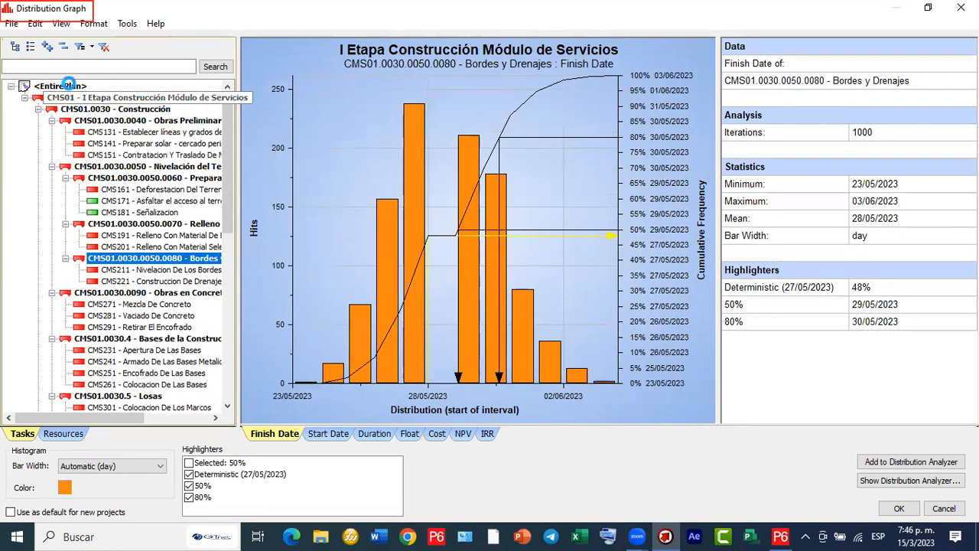
pyautogui.click(65, 90)
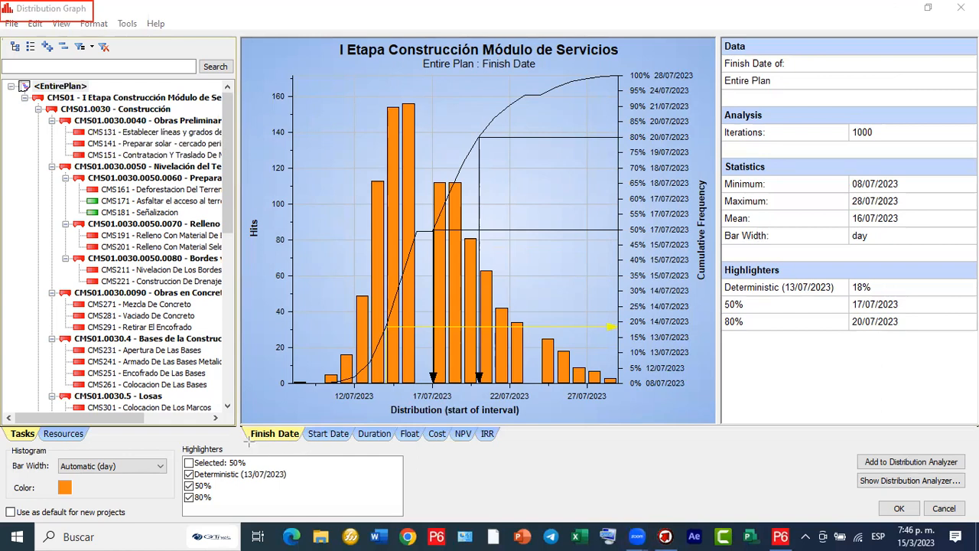
pyautogui.moveTo(241, 422)
pyautogui.mouseDown()
pyautogui.moveTo(413, 442)
pyautogui.moveTo(399, 444)
pyautogui.mouseUp()
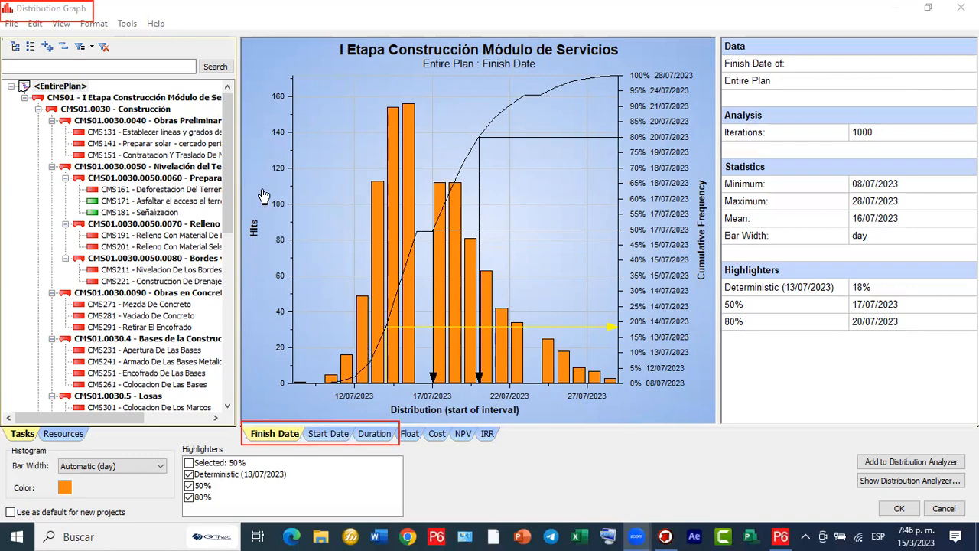
pyautogui.moveTo(325, 214); pyautogui.dragTo(27, 428)
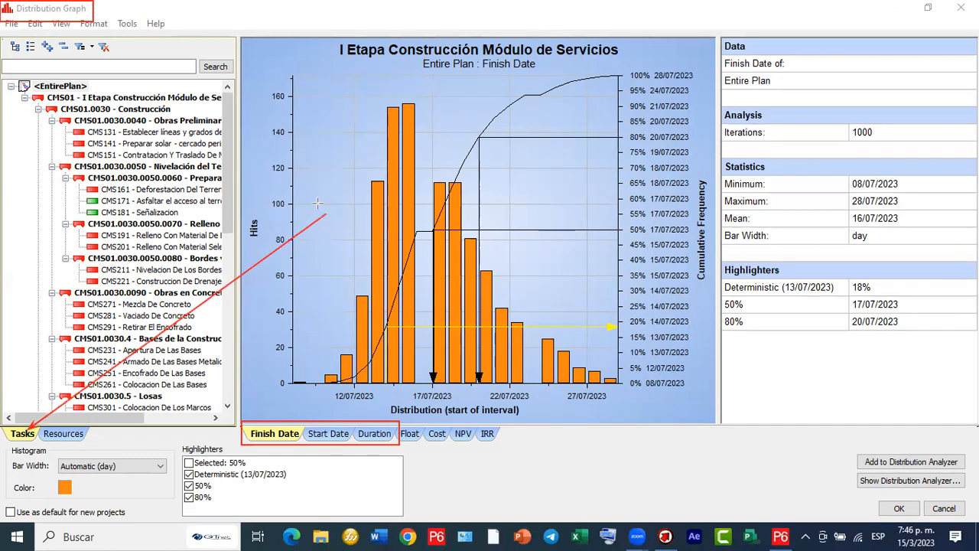
pyautogui.moveTo(325, 214)
pyautogui.mouseDown()
pyautogui.moveTo(179, 180)
pyautogui.moveTo(88, 86)
pyautogui.mouseUp()
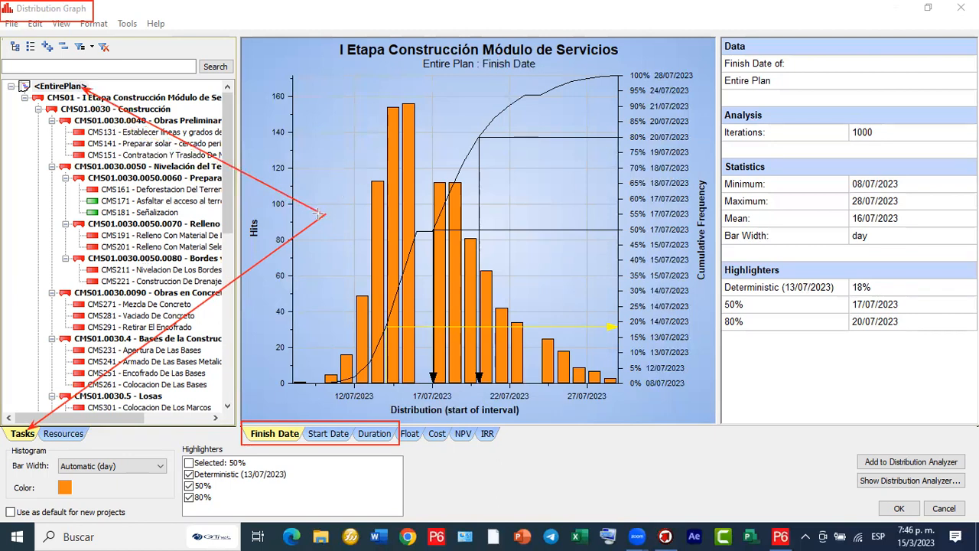
pyautogui.moveTo(325, 215)
pyautogui.mouseDown()
pyautogui.moveTo(325, 303)
pyautogui.moveTo(278, 432)
pyautogui.mouseUp()
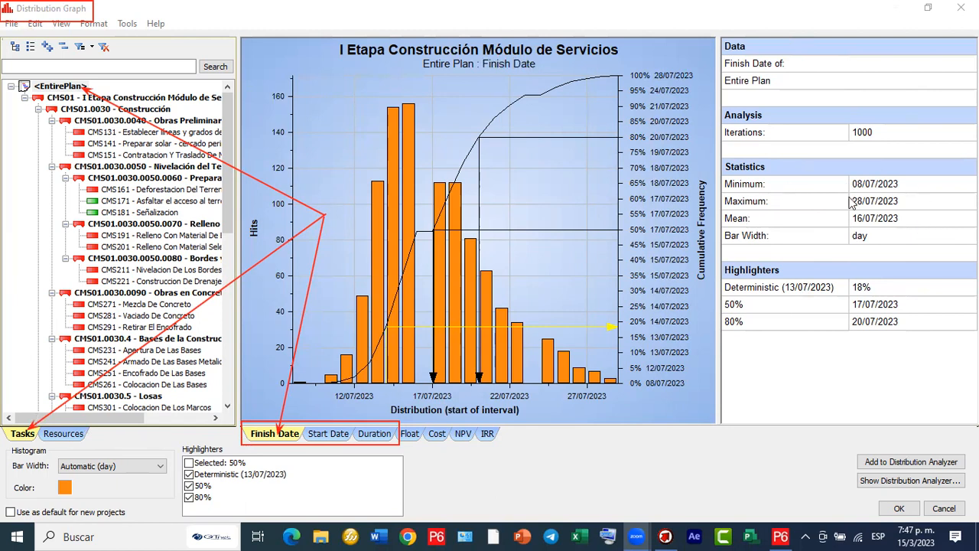
# Open the layout format of the distribution graph's statistics and include the convergence and simulation method.
pyautogui.rightClick(869, 342)
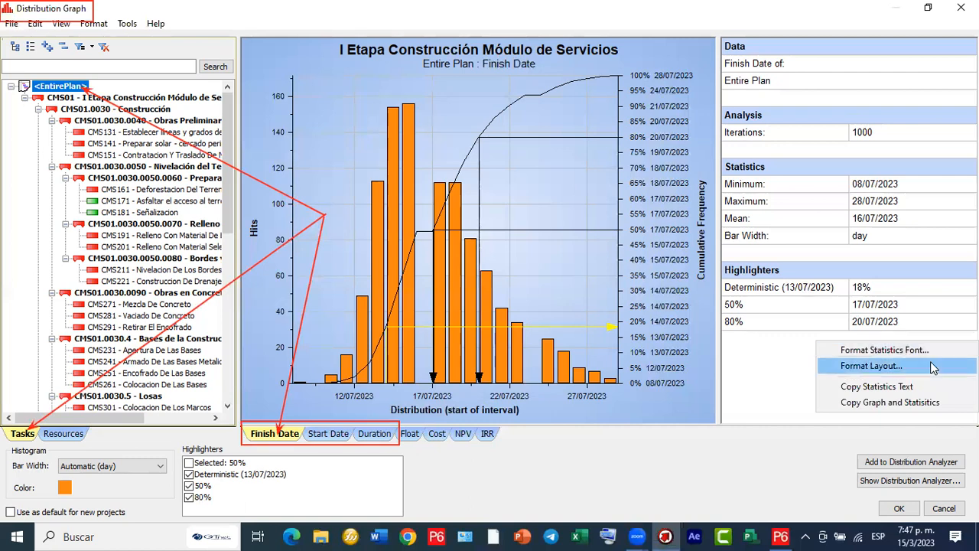
pyautogui.click(892, 371)
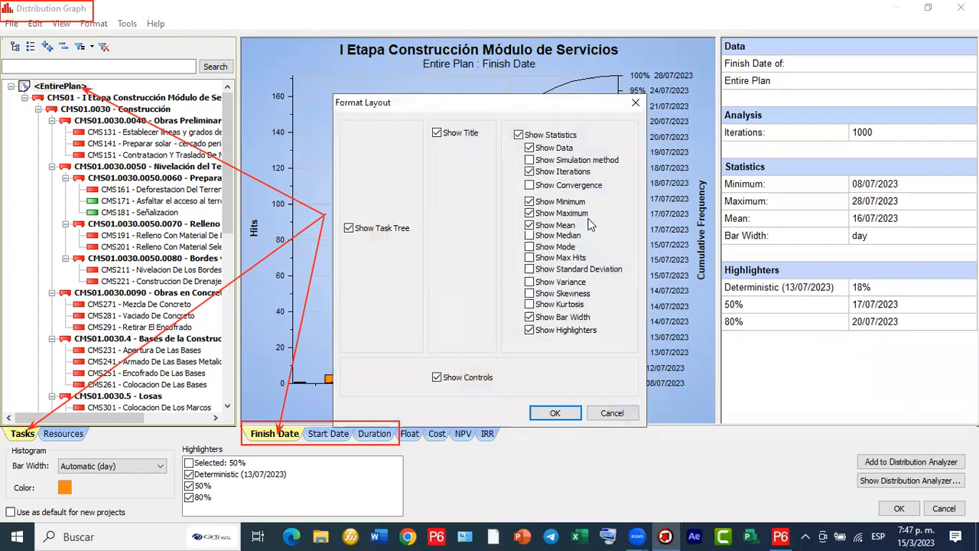
pyautogui.click(529, 185)
pyautogui.click(529, 171)
pyautogui.click(529, 172)
pyautogui.click(529, 160)
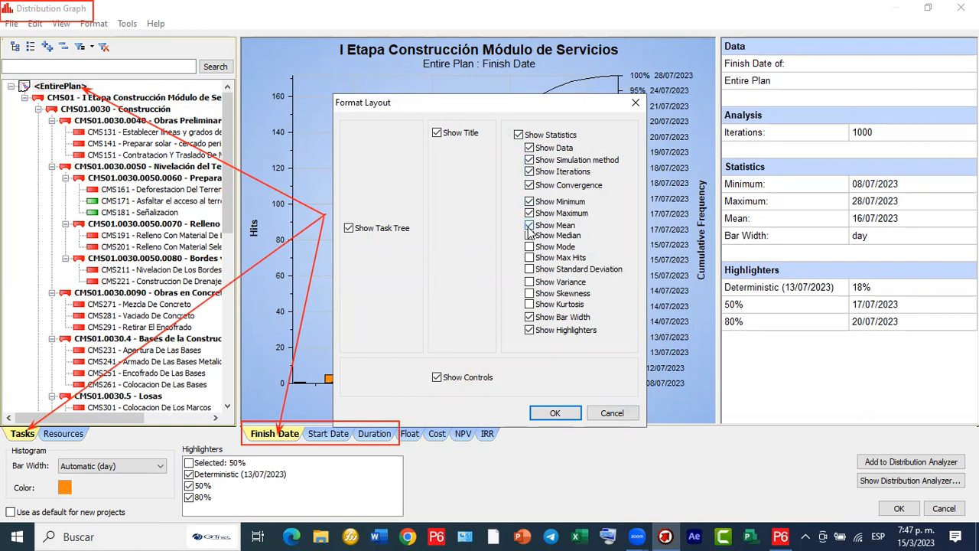
# Add median, mode, max hits, standard deviation, variance, skewness and kurtosis to the displayed statistics and apply the layout.
pyautogui.click(528, 235)
pyautogui.click(529, 246)
pyautogui.click(530, 258)
pyautogui.click(529, 270)
pyautogui.click(529, 282)
pyautogui.click(530, 304)
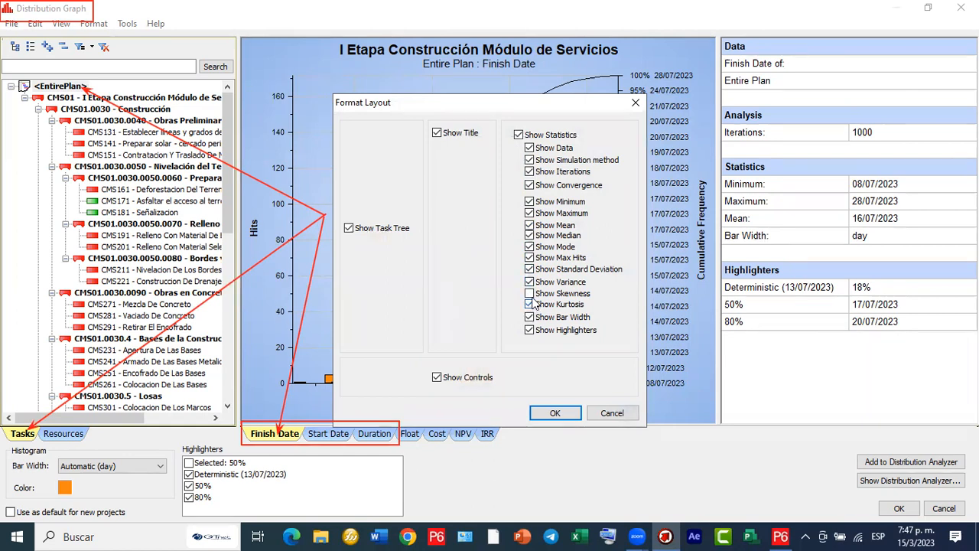
pyautogui.click(530, 293)
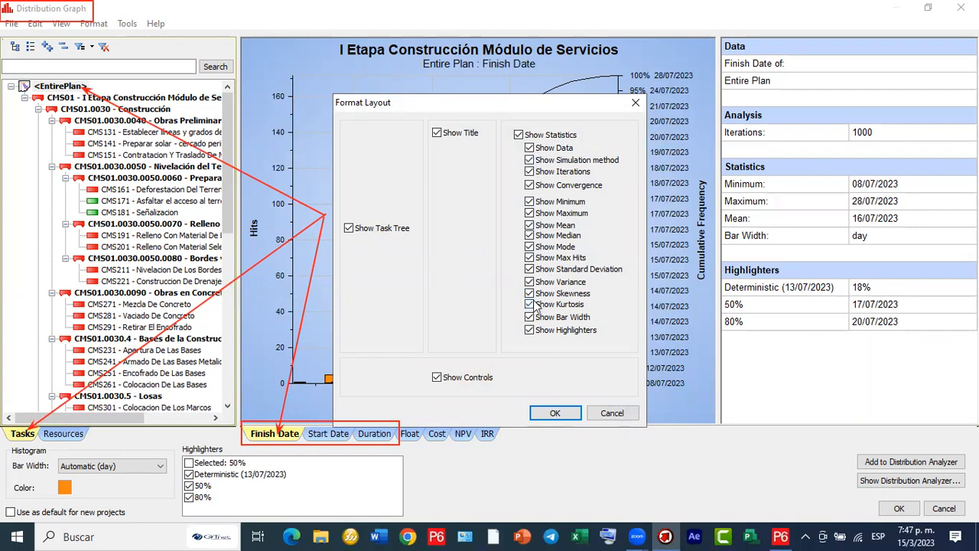
pyautogui.click(549, 413)
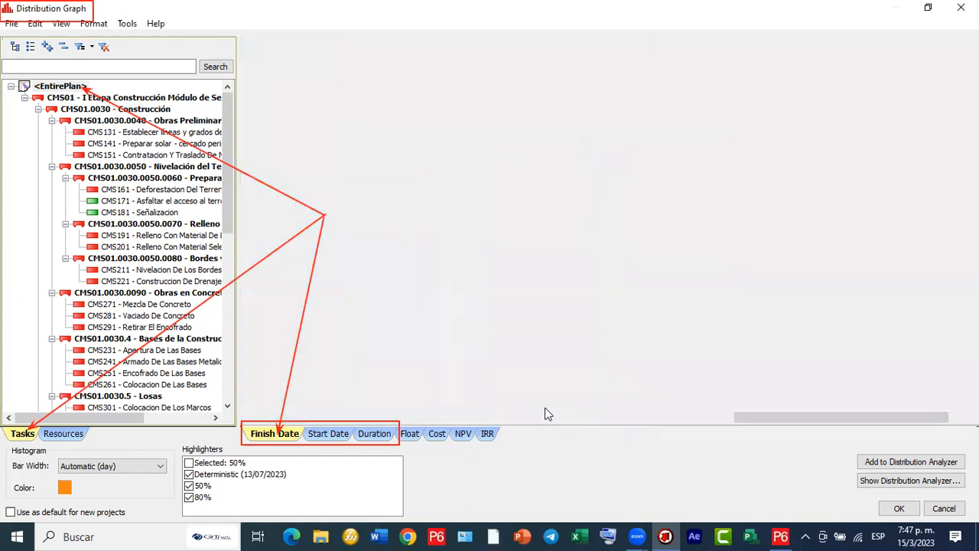
# Examine the convergence, statistics and the deterministic, 50% and 80% highlighter values for the entire plan's finish date.
pyautogui.scroll(-5, 849, 329)
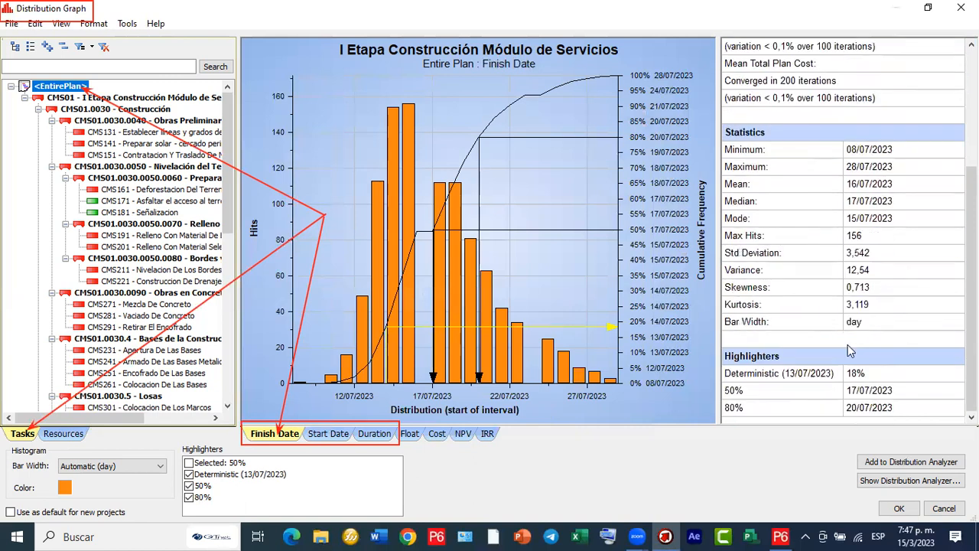
pyautogui.scroll(5, 847, 344)
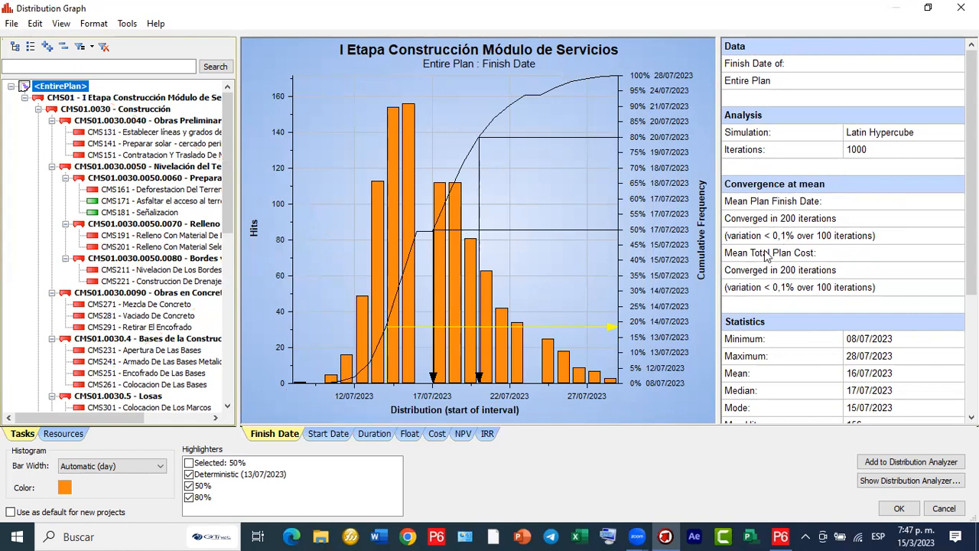
pyautogui.scroll(-4, 796, 222)
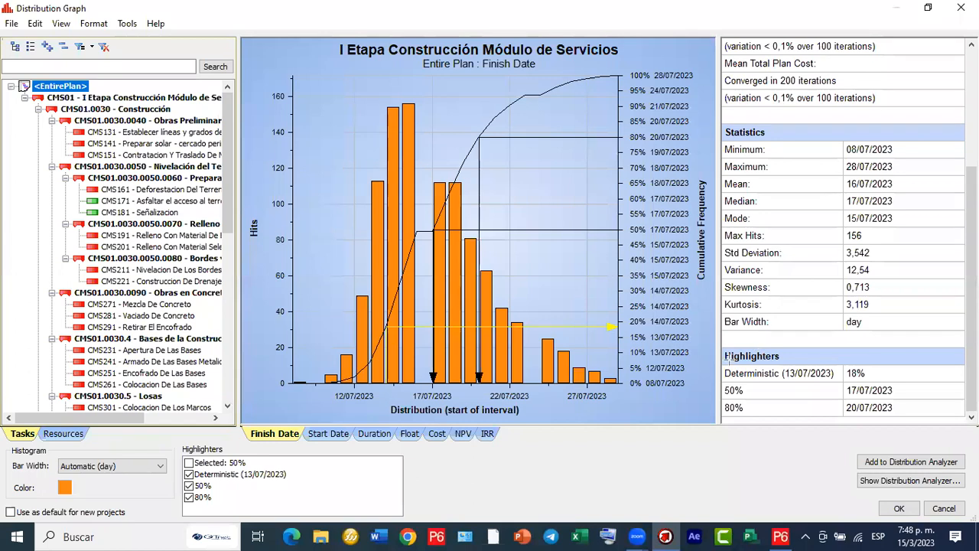
pyautogui.moveTo(723, 364); pyautogui.dragTo(845, 381)
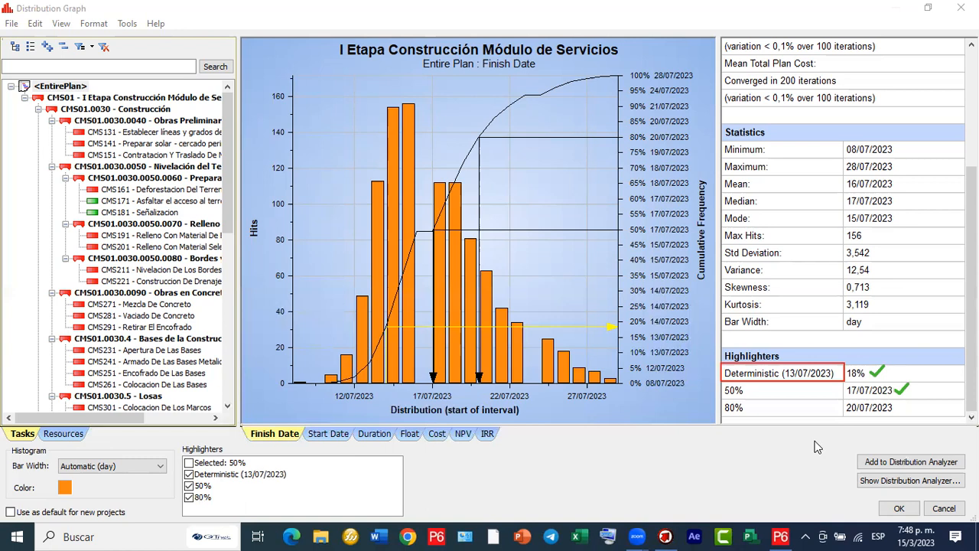
pyautogui.click(909, 413)
pyautogui.moveTo(723, 399)
pyautogui.mouseDown()
pyautogui.moveTo(768, 412)
pyautogui.moveTo(897, 420)
pyautogui.mouseUp()
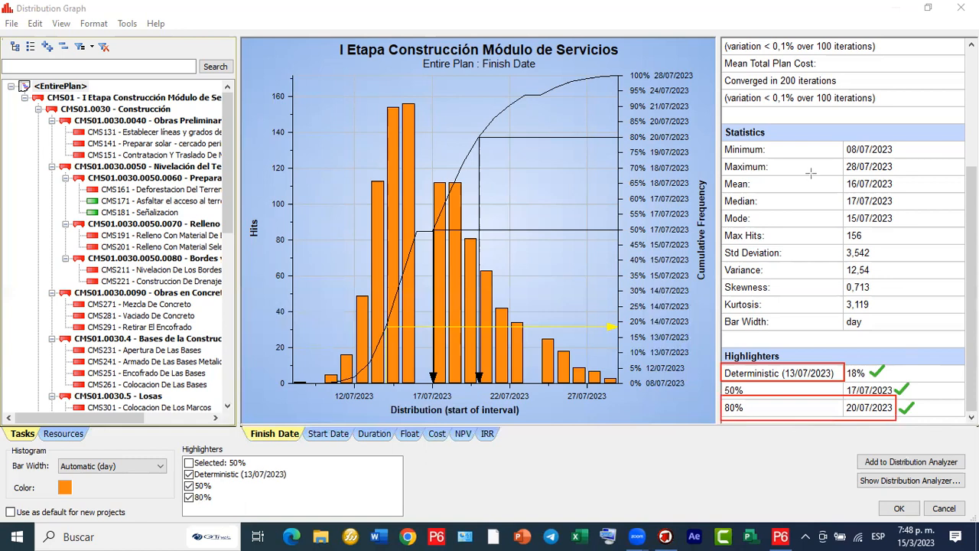
# Examine the minimum, maximum, variance and kurtosis of the entire plan's finish date, along with its 50%, 80% and 100% dates on the cumulative curve.
pyautogui.moveTo(720, 142)
pyautogui.mouseDown()
pyautogui.moveTo(815, 164)
pyautogui.moveTo(906, 155)
pyautogui.mouseUp()
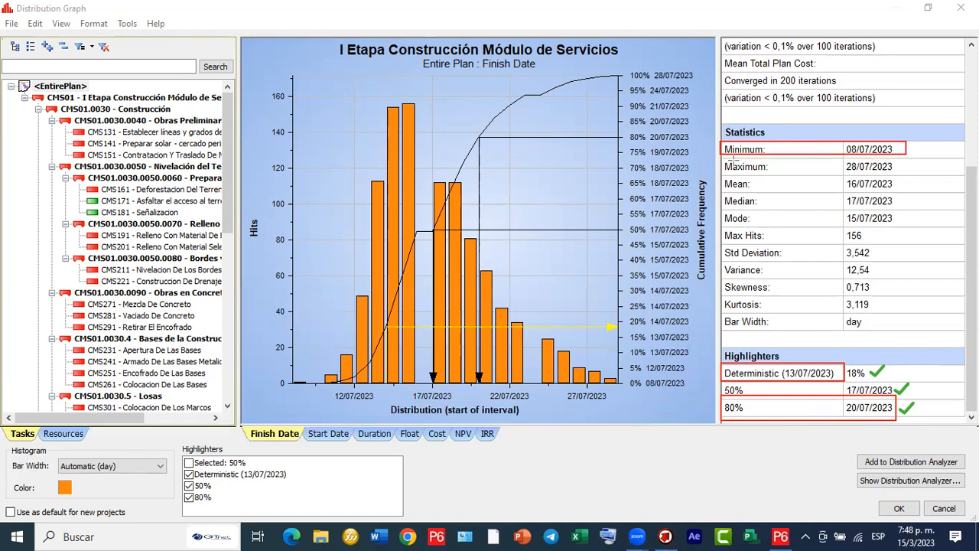
pyautogui.moveTo(721, 159)
pyautogui.mouseDown()
pyautogui.moveTo(844, 190)
pyautogui.moveTo(910, 175)
pyautogui.mouseUp()
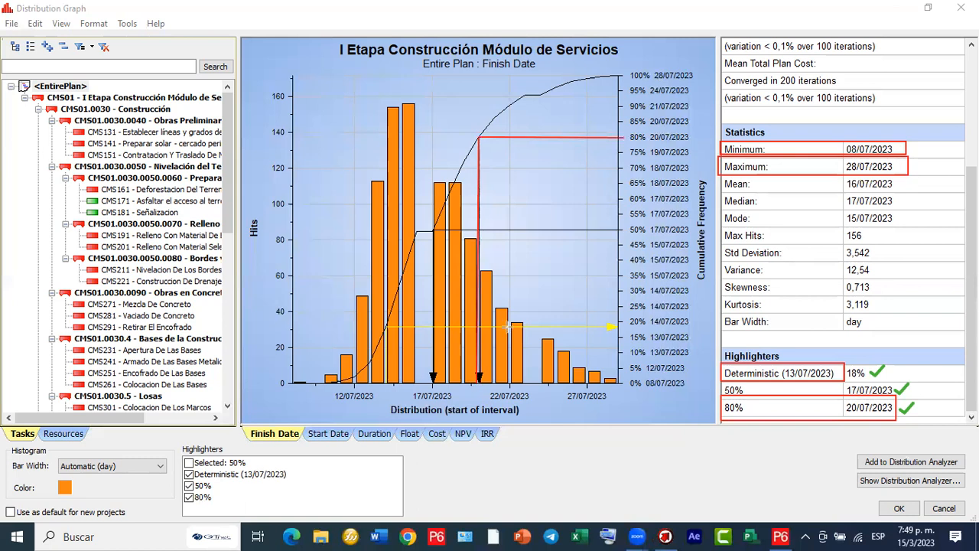
pyautogui.moveTo(621, 231)
pyautogui.mouseDown()
pyautogui.moveTo(482, 247)
pyautogui.moveTo(431, 229)
pyautogui.moveTo(433, 380)
pyautogui.mouseUp()
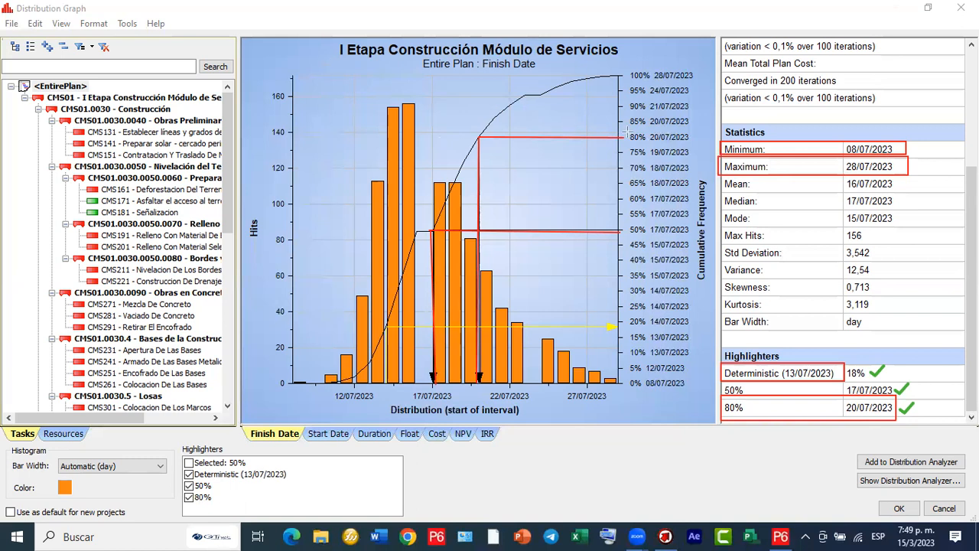
pyautogui.moveTo(622, 138)
pyautogui.mouseDown()
pyautogui.moveTo(476, 137)
pyautogui.moveTo(479, 381)
pyautogui.mouseUp()
pyautogui.moveTo(740, 135); pyautogui.dragTo(691, 135)
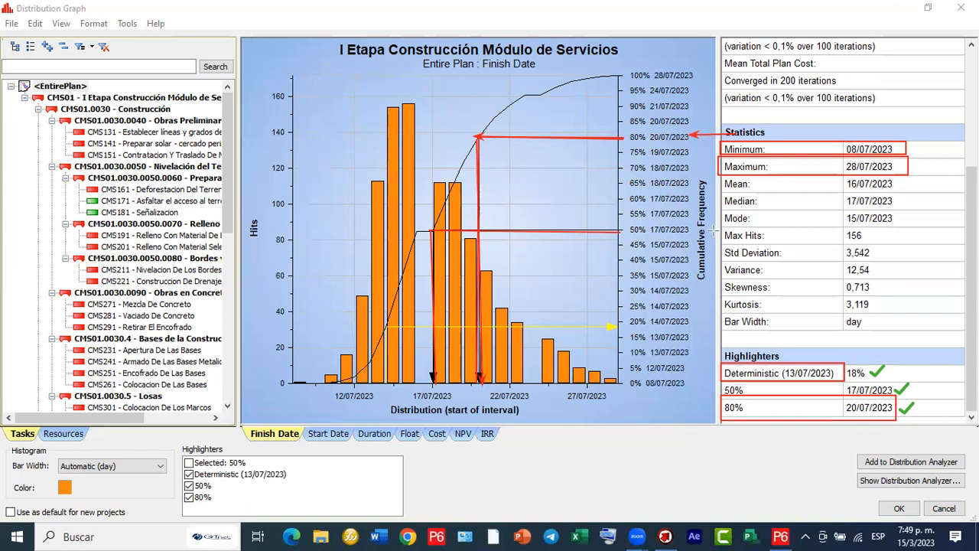
pyautogui.moveTo(732, 228); pyautogui.dragTo(691, 228)
pyautogui.moveTo(727, 75); pyautogui.dragTo(720, 75)
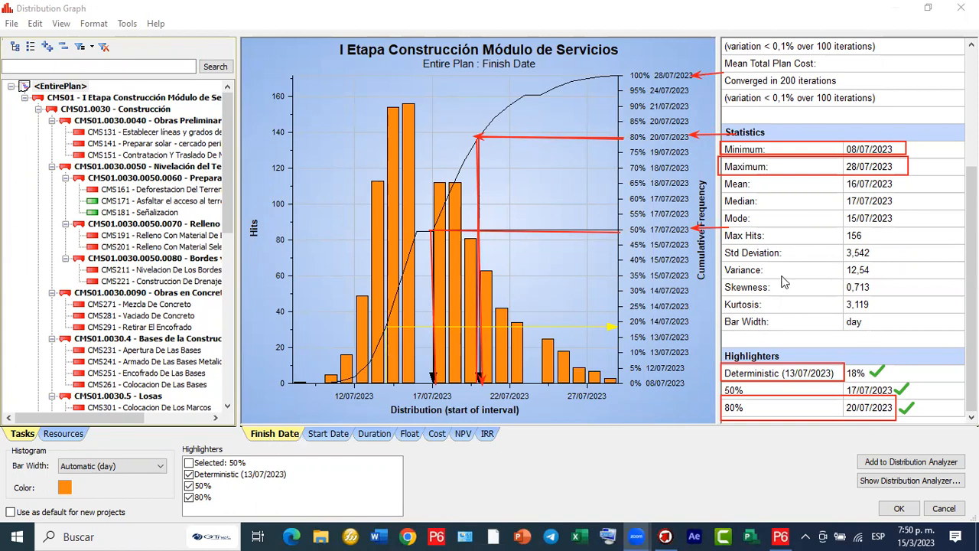
pyautogui.click(869, 275)
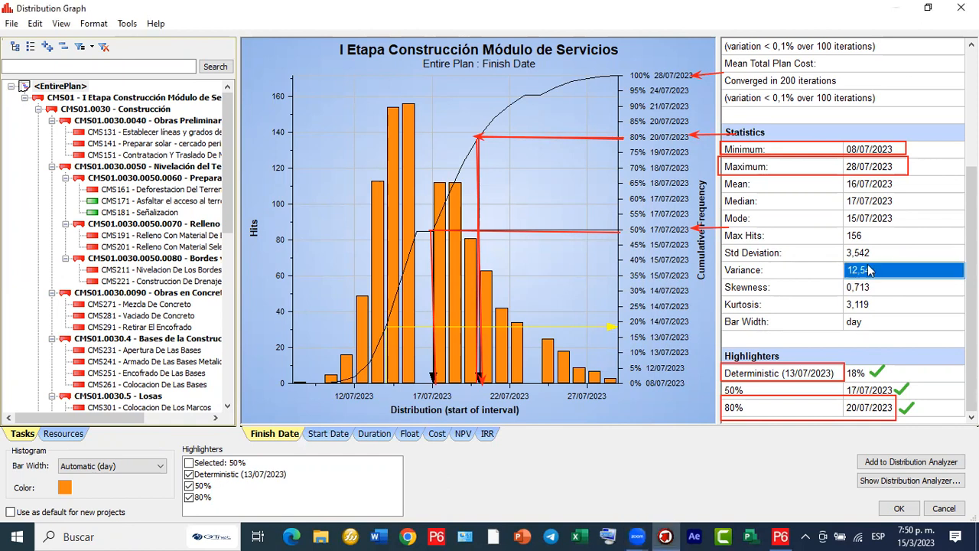
pyautogui.click(858, 308)
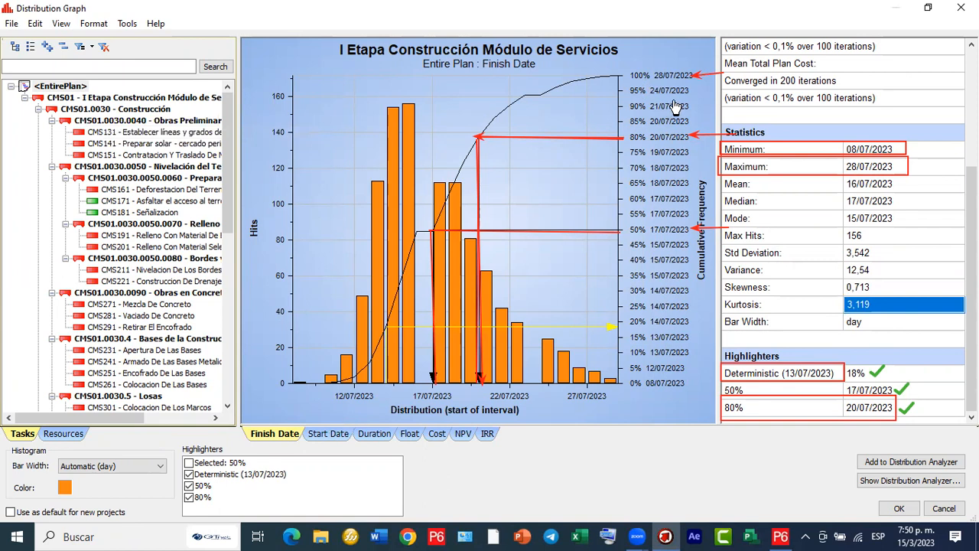
# Show the start date distribution of Obras en Concreto and review its statistics down to the highlighters.
pyautogui.click(328, 434)
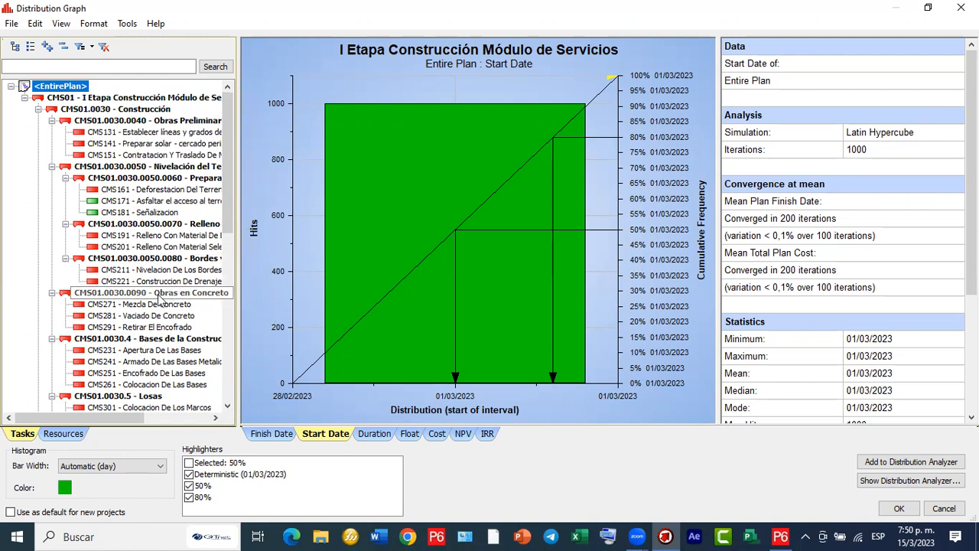
pyautogui.click(160, 299)
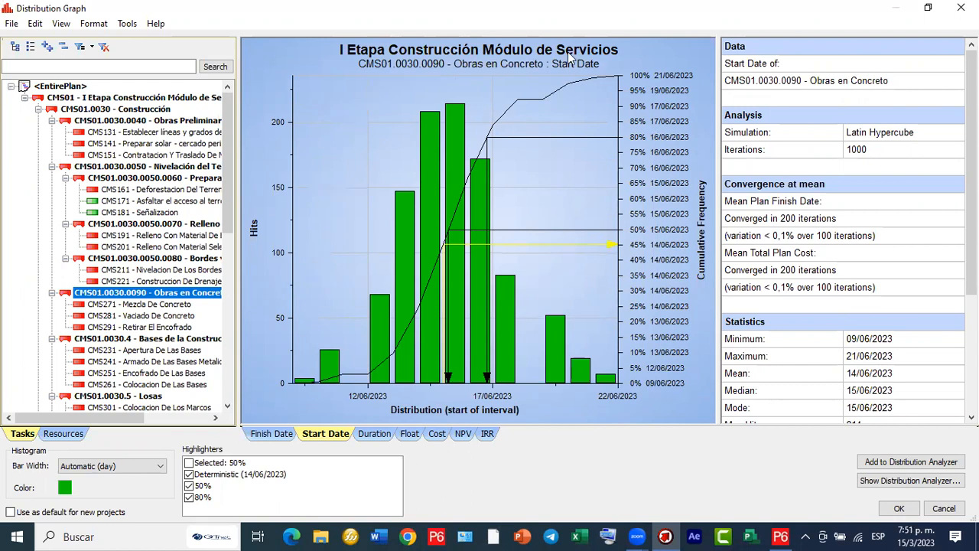
pyautogui.moveTo(38, 281); pyautogui.dragTo(234, 299)
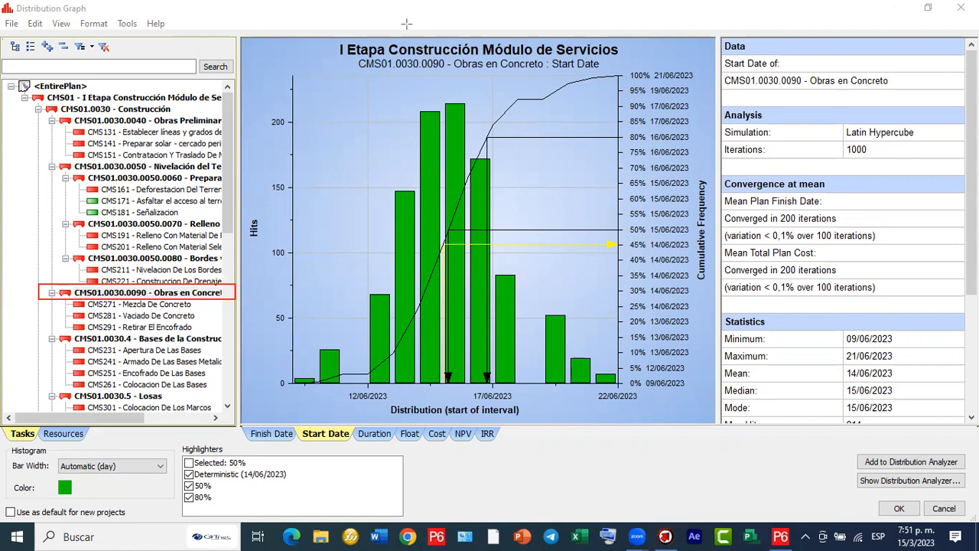
pyautogui.click(325, 427)
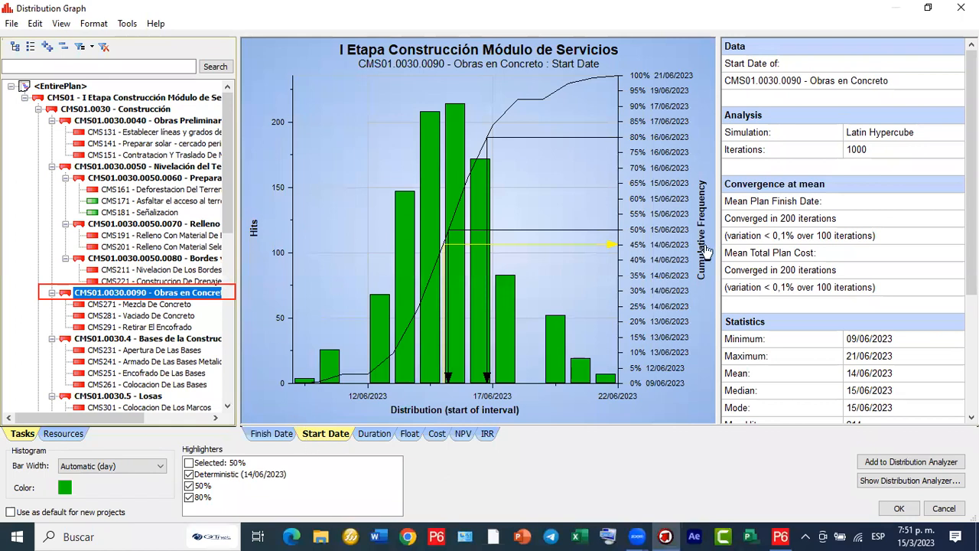
pyautogui.scroll(-1, 833, 324)
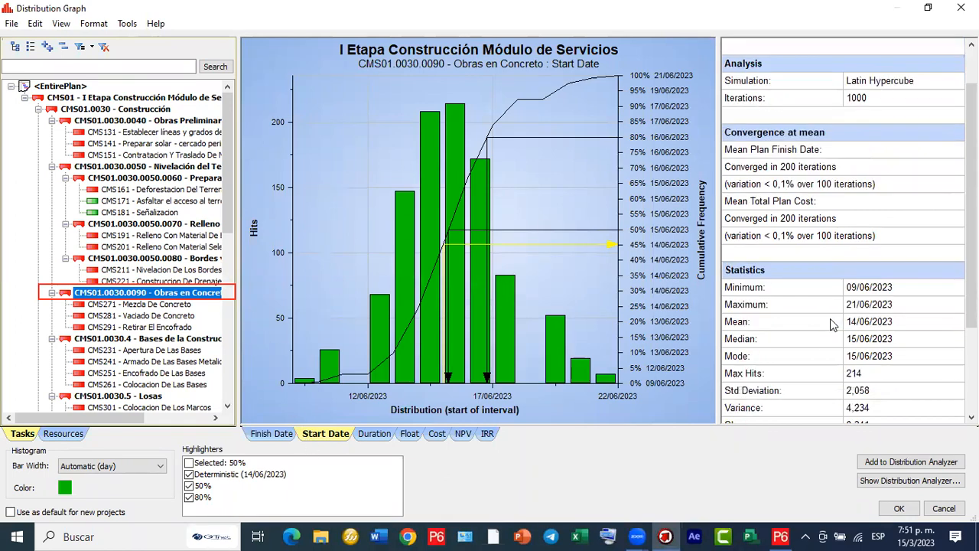
pyautogui.scroll(-1, 833, 324)
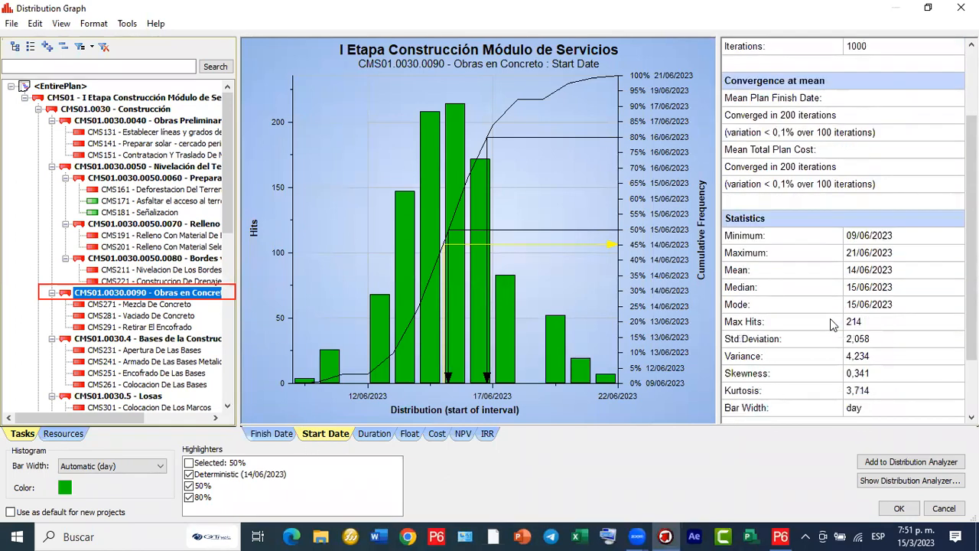
pyautogui.scroll(-2, 833, 325)
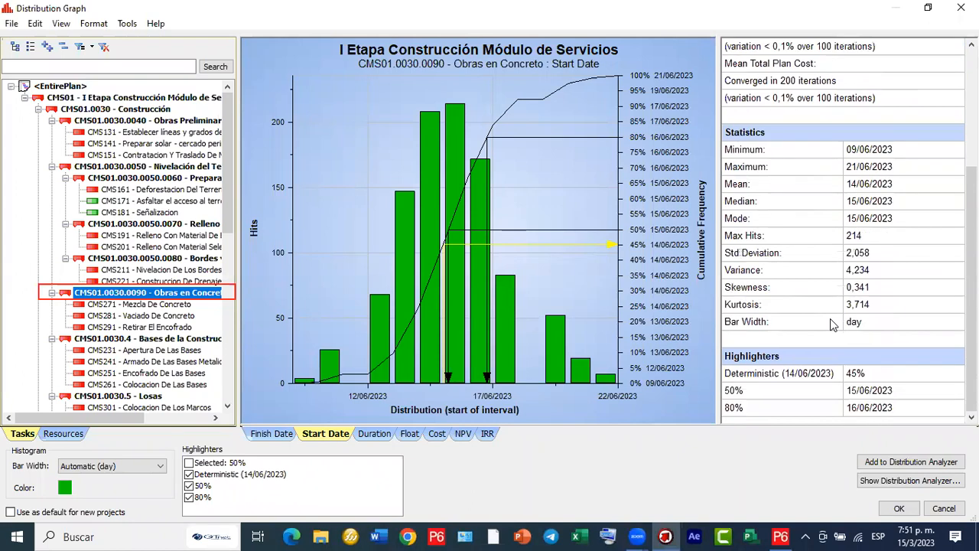
# Examine the deterministic and 80% start dates of Obras en Concreto on the curve and the construction activities preceding it.
pyautogui.click(805, 375)
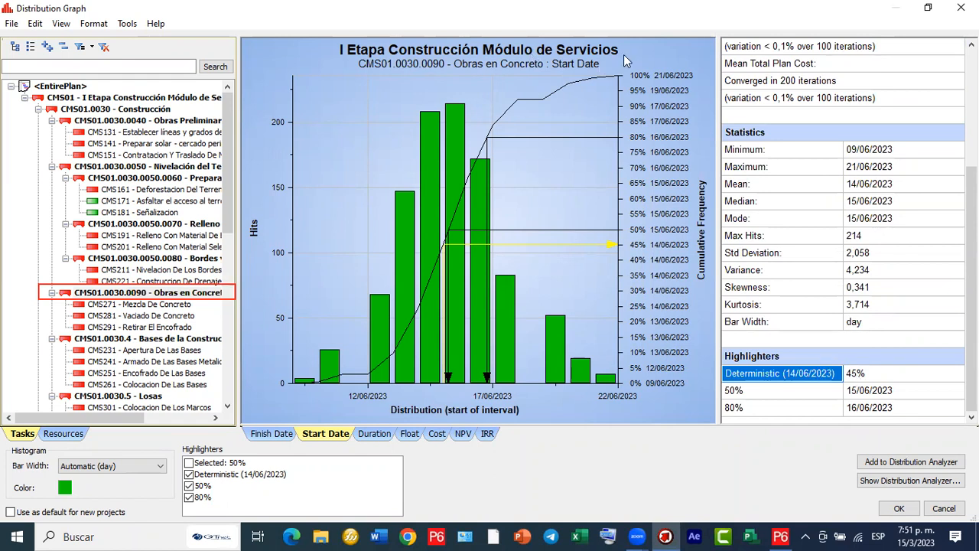
pyautogui.moveTo(867, 373); pyautogui.dragTo(880, 366)
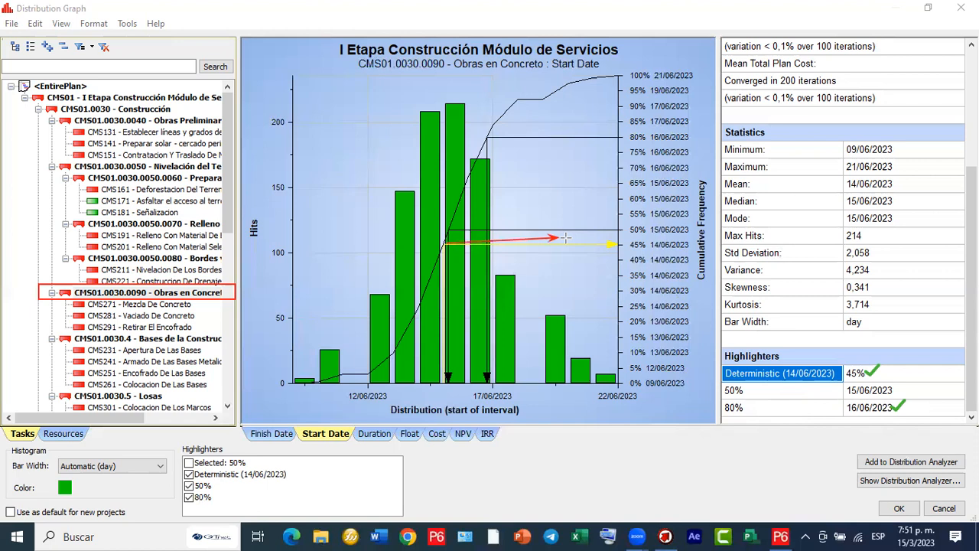
pyautogui.moveTo(447, 244)
pyautogui.mouseDown()
pyautogui.moveTo(462, 355)
pyautogui.moveTo(449, 379)
pyautogui.mouseUp()
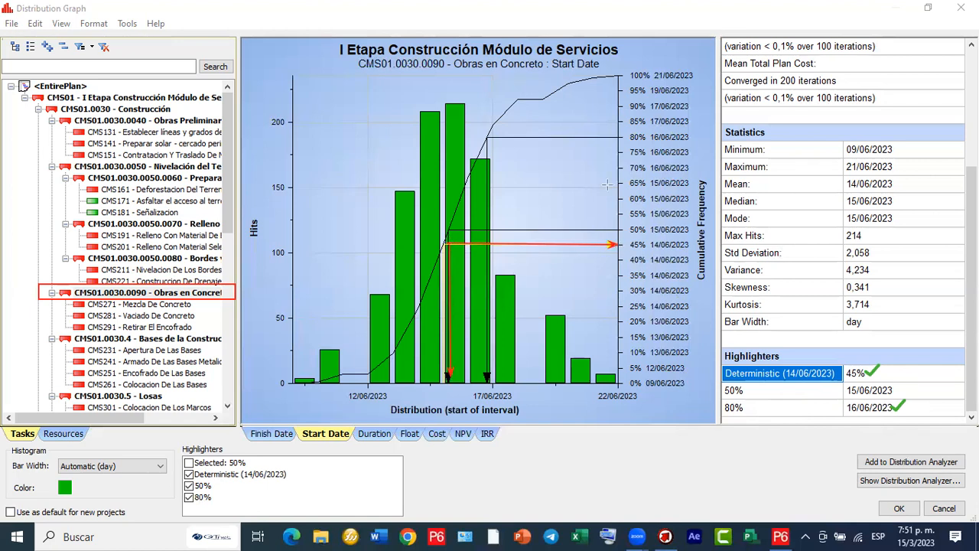
pyautogui.moveTo(622, 138)
pyautogui.mouseDown()
pyautogui.moveTo(486, 144)
pyautogui.moveTo(487, 387)
pyautogui.mouseUp()
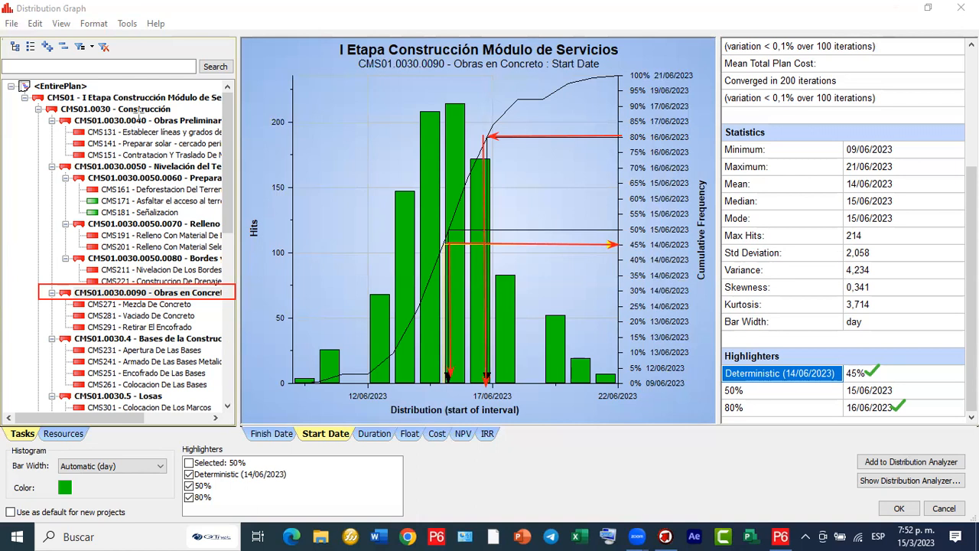
pyautogui.moveTo(147, 113); pyautogui.dragTo(148, 272)
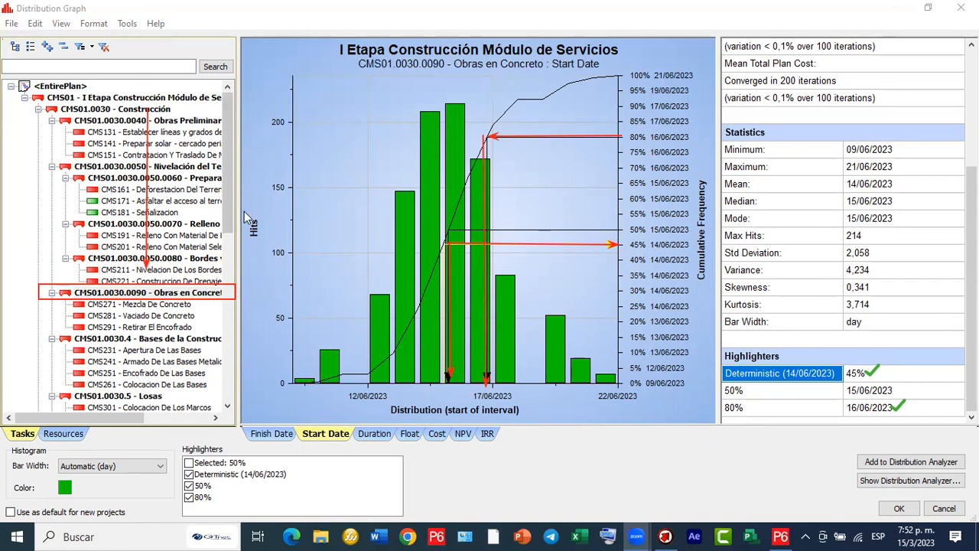
# View the start date distributions of Losas and Ingenieria.
pyautogui.moveTo(223, 182); pyautogui.dragTo(234, 272)
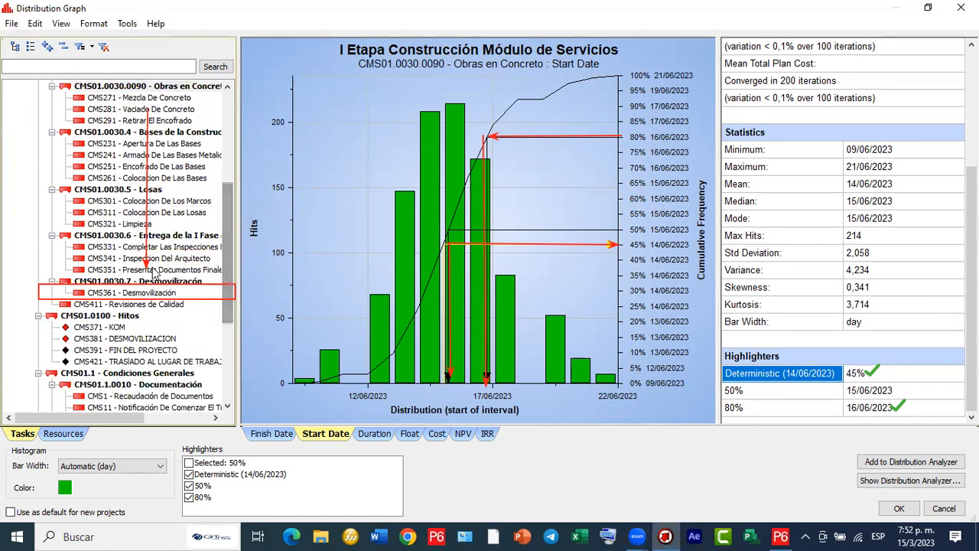
pyautogui.click(130, 192)
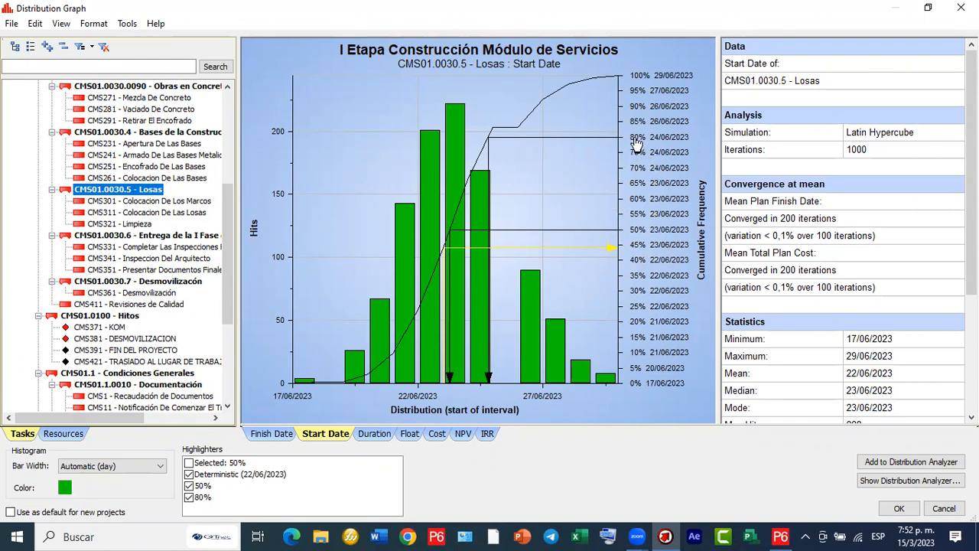
pyautogui.moveTo(229, 202); pyautogui.dragTo(247, 285)
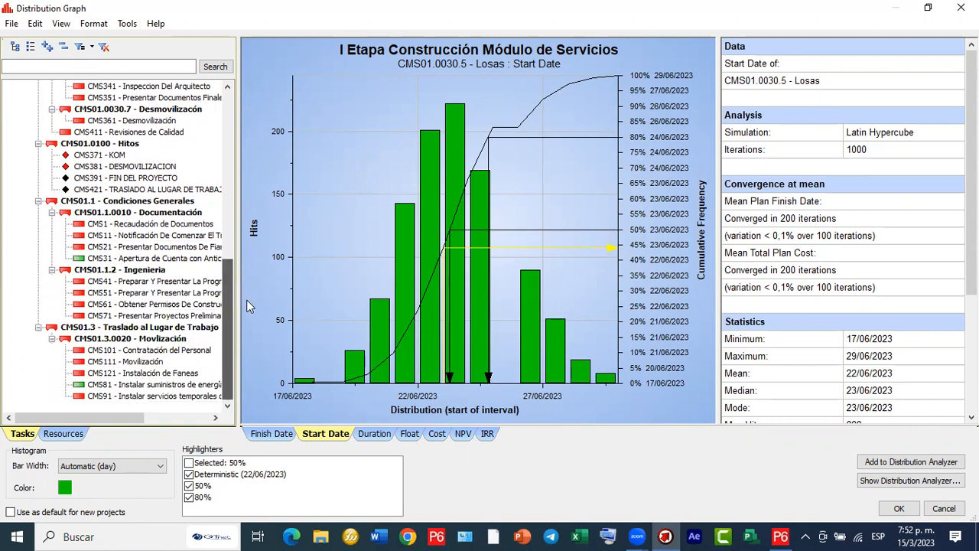
pyautogui.click(151, 271)
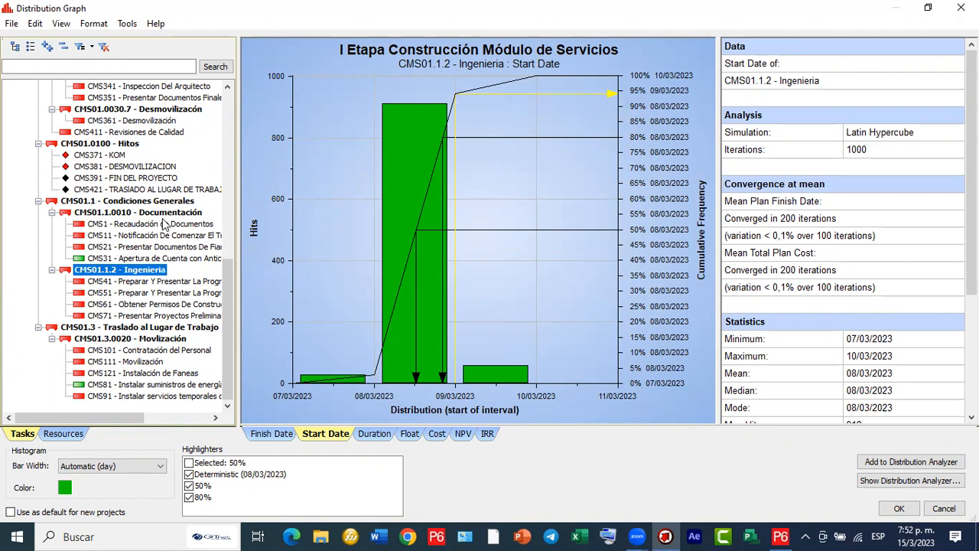
# Examine the start date distribution, statistics and highlighters of Bases de la Construcción, and compare it with its finish date distribution.
pyautogui.scroll(2, 163, 246)
pyautogui.scroll(3, 163, 247)
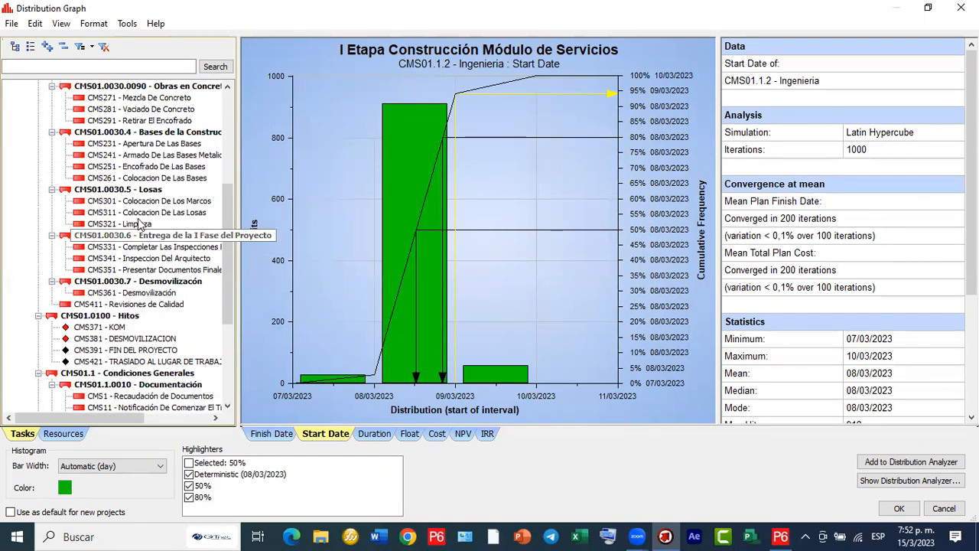
pyautogui.click(183, 135)
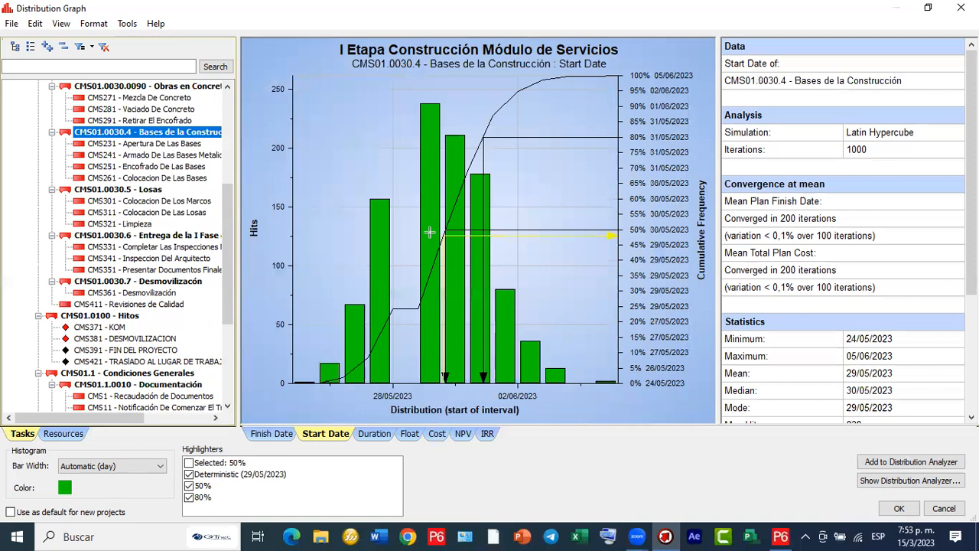
pyautogui.click(618, 235)
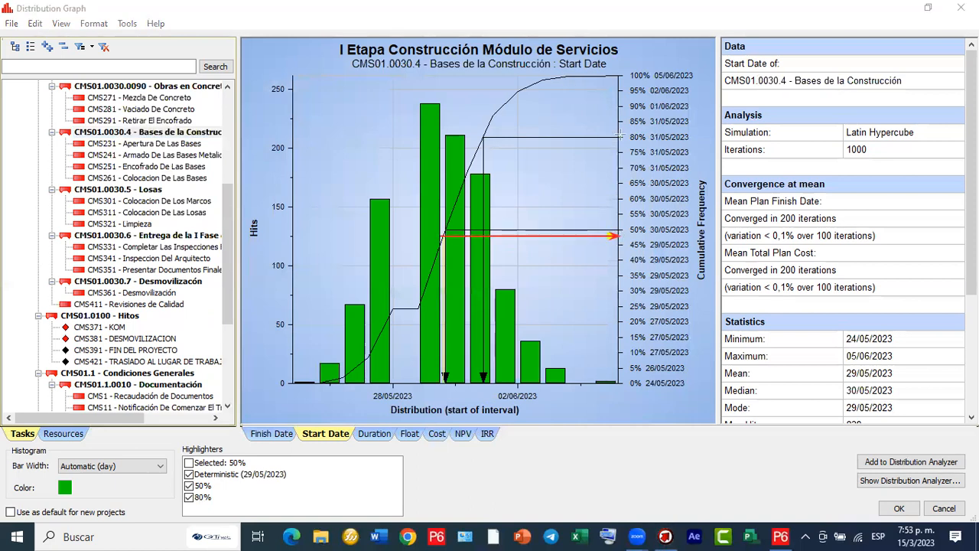
pyautogui.moveTo(483, 138)
pyautogui.mouseDown()
pyautogui.moveTo(597, 148)
pyautogui.moveTo(622, 137)
pyautogui.mouseUp()
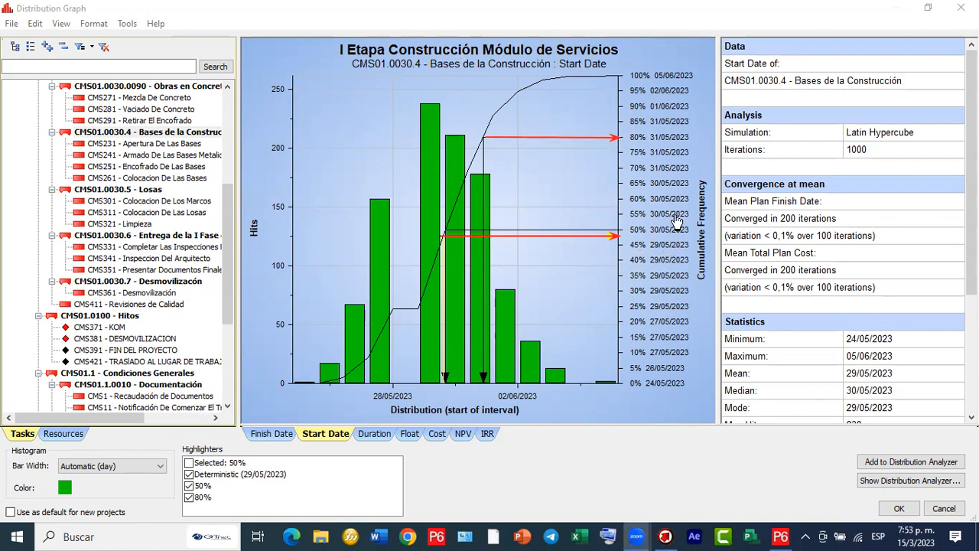
pyautogui.scroll(-1, 832, 331)
pyautogui.scroll(-4, 832, 331)
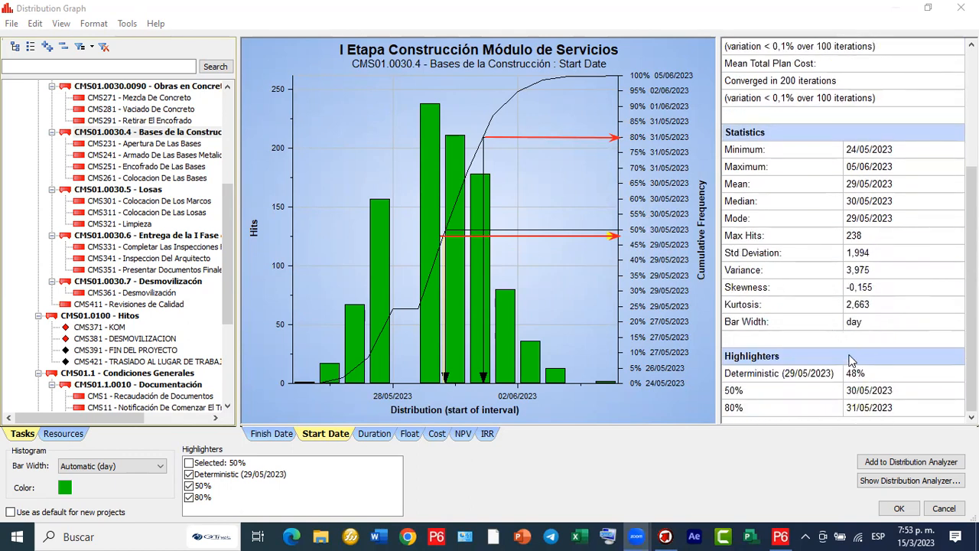
pyautogui.click(840, 79)
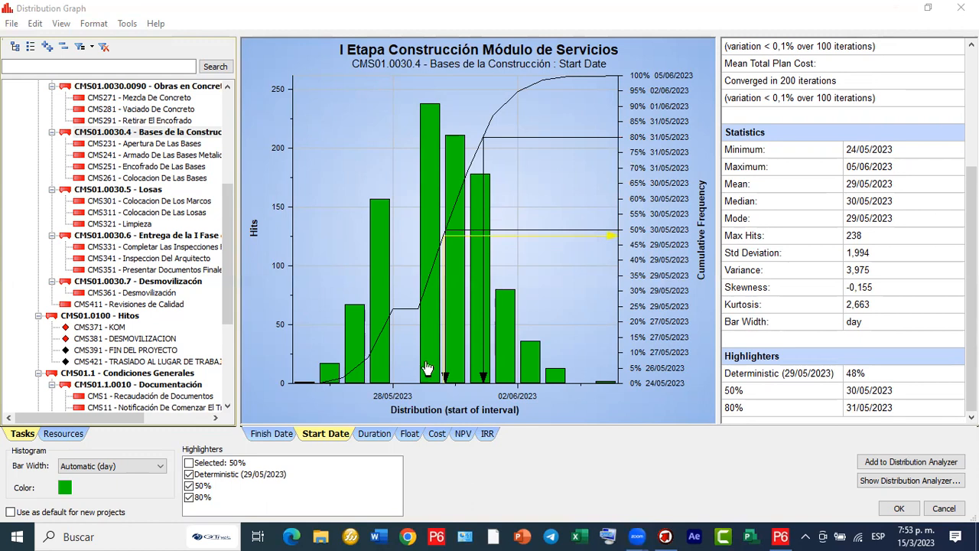
pyautogui.click(275, 434)
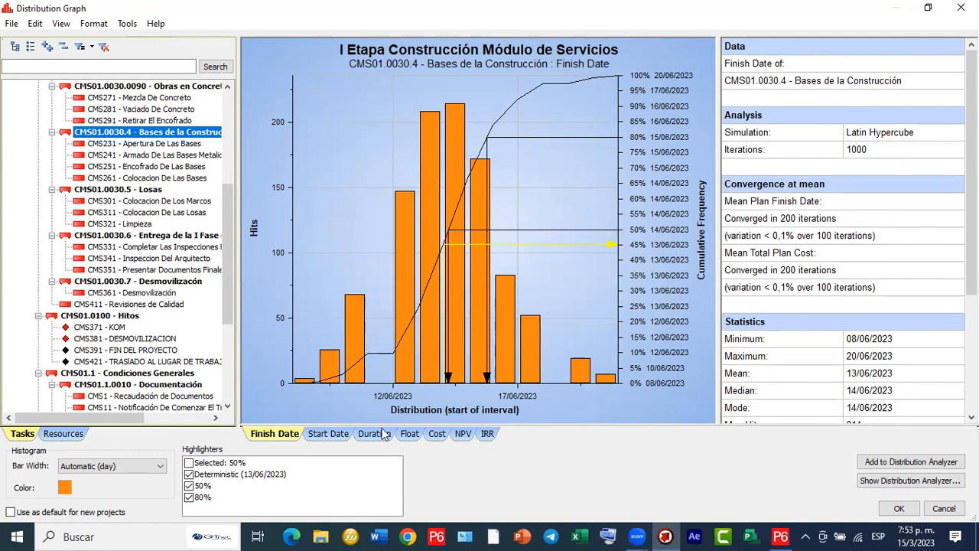
pyautogui.click(340, 434)
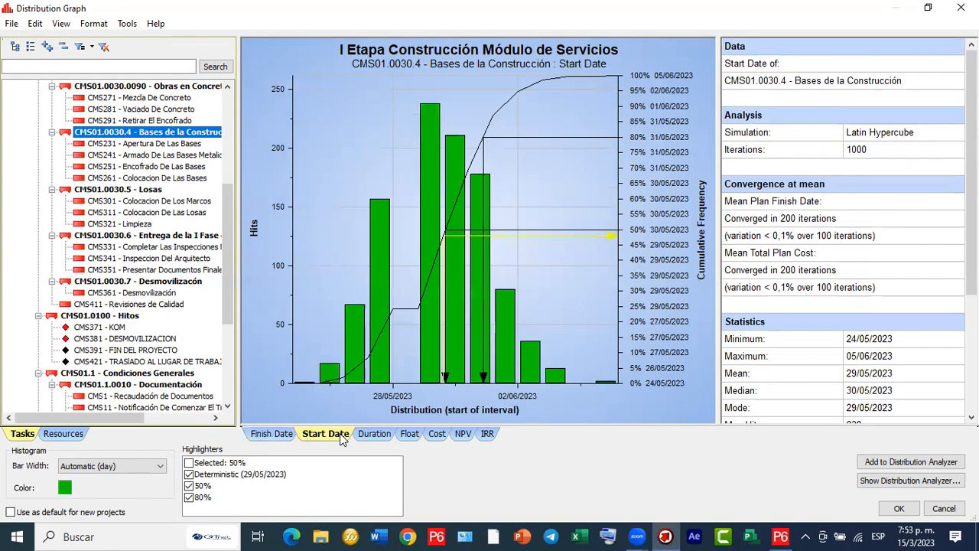
# Return to the entire plan and show its duration distribution.
pyautogui.scroll(6, 76, 97)
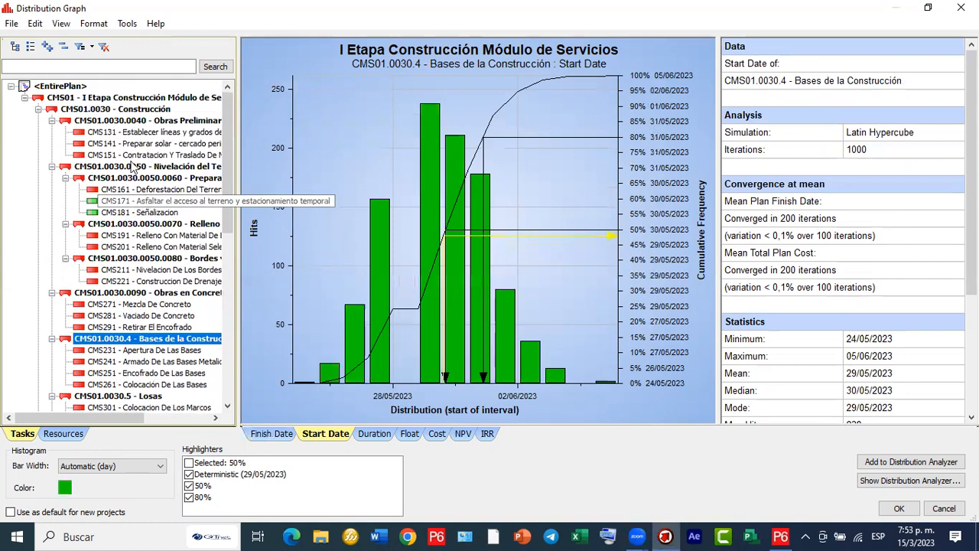
pyautogui.click(73, 86)
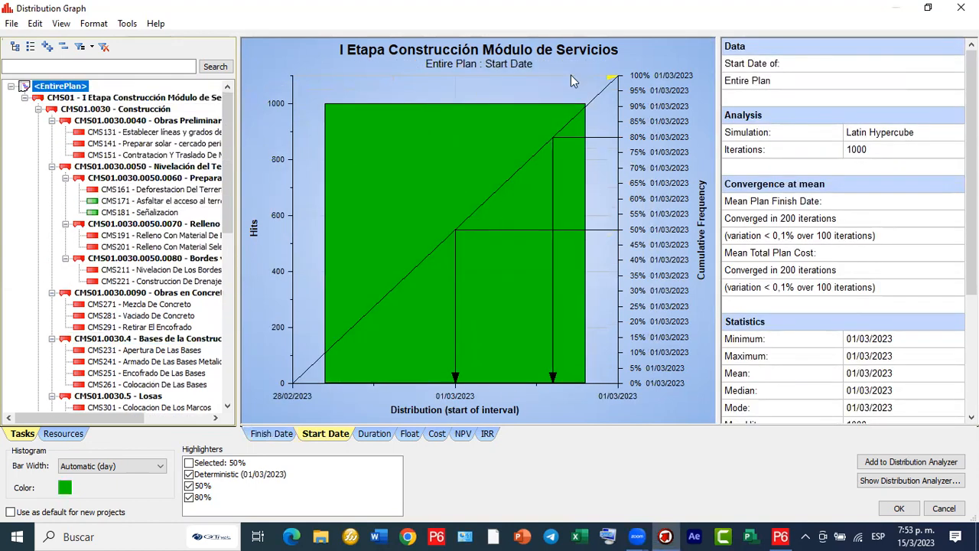
pyautogui.moveTo(93, 84)
pyautogui.mouseDown()
pyautogui.moveTo(411, 363)
pyautogui.moveTo(371, 427)
pyautogui.mouseUp()
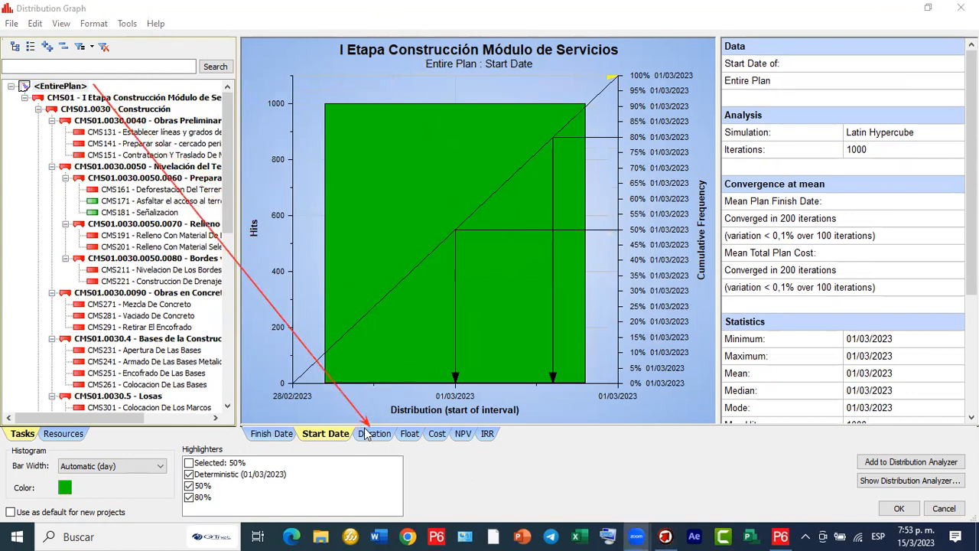
pyautogui.click(366, 433)
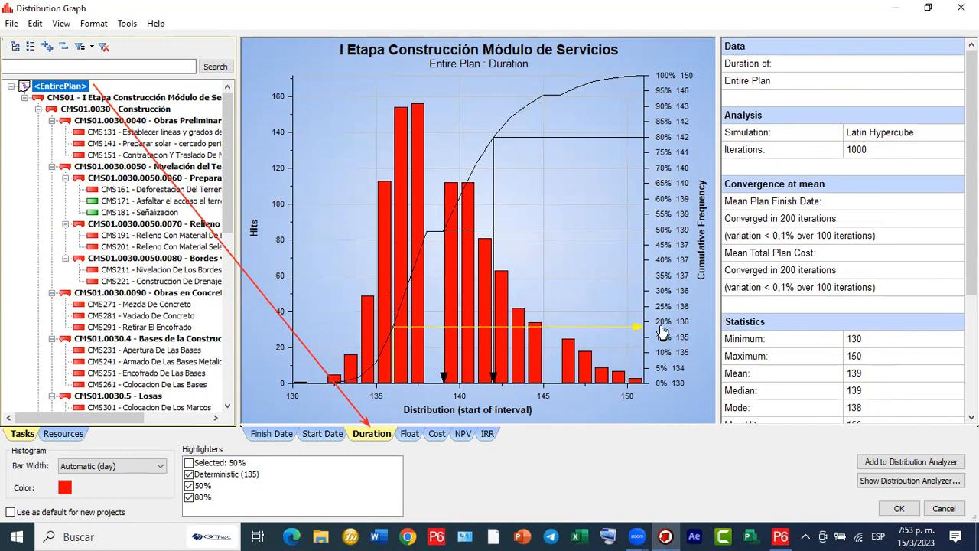
# Examine the entire plan's duration statistics and trace the deterministic and 80% durations on the cumulative curve.
pyautogui.scroll(-4, 855, 379)
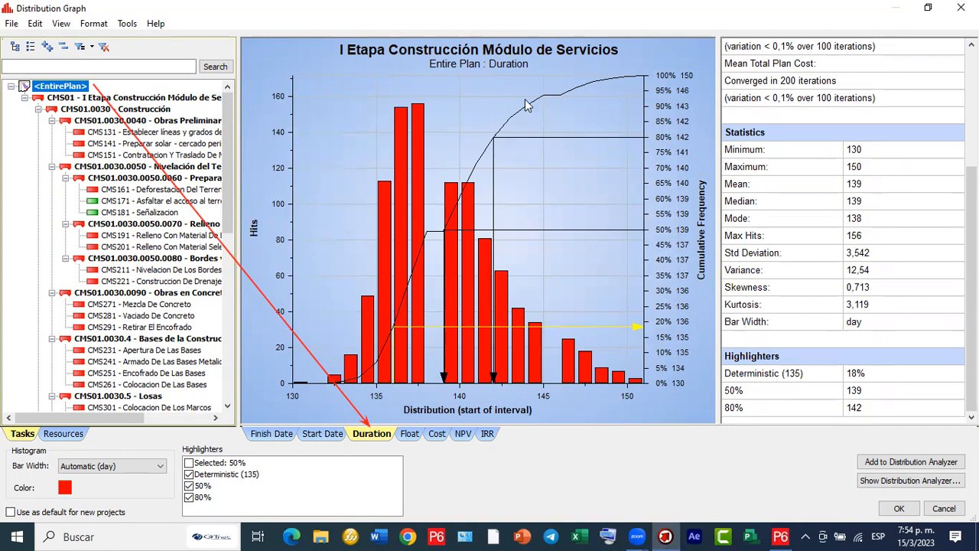
pyautogui.moveTo(424, 325); pyautogui.dragTo(639, 325)
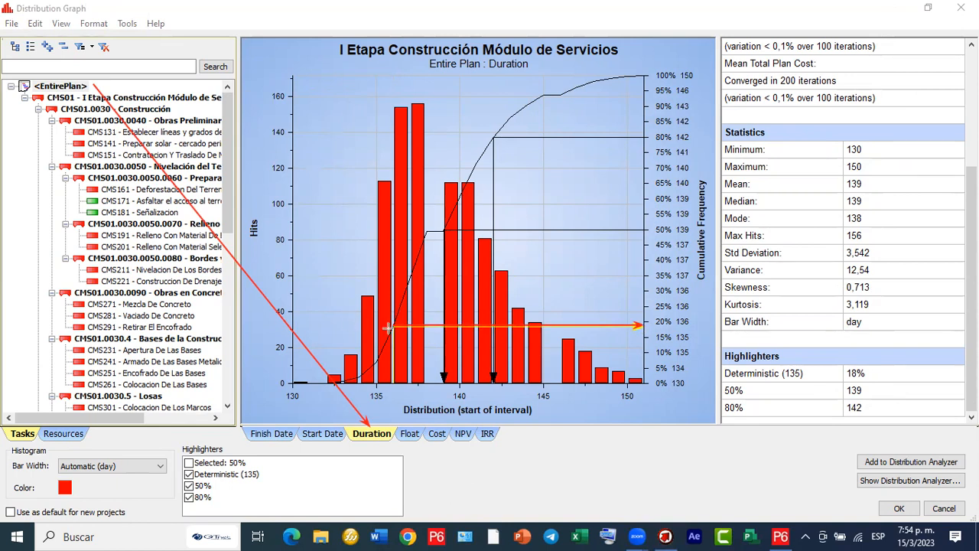
pyautogui.moveTo(389, 327); pyautogui.dragTo(392, 386)
pyautogui.moveTo(644, 137); pyautogui.dragTo(489, 139)
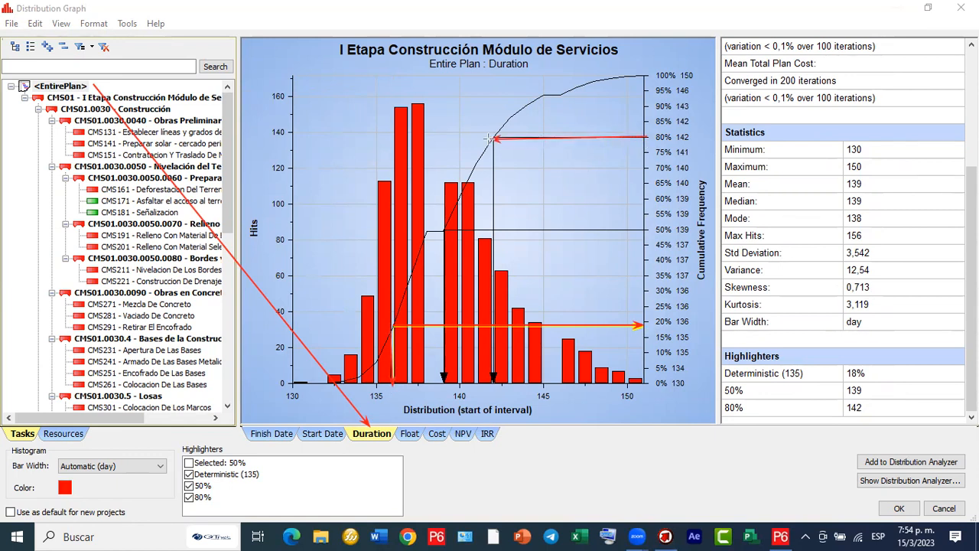
pyautogui.moveTo(494, 139); pyautogui.dragTo(491, 379)
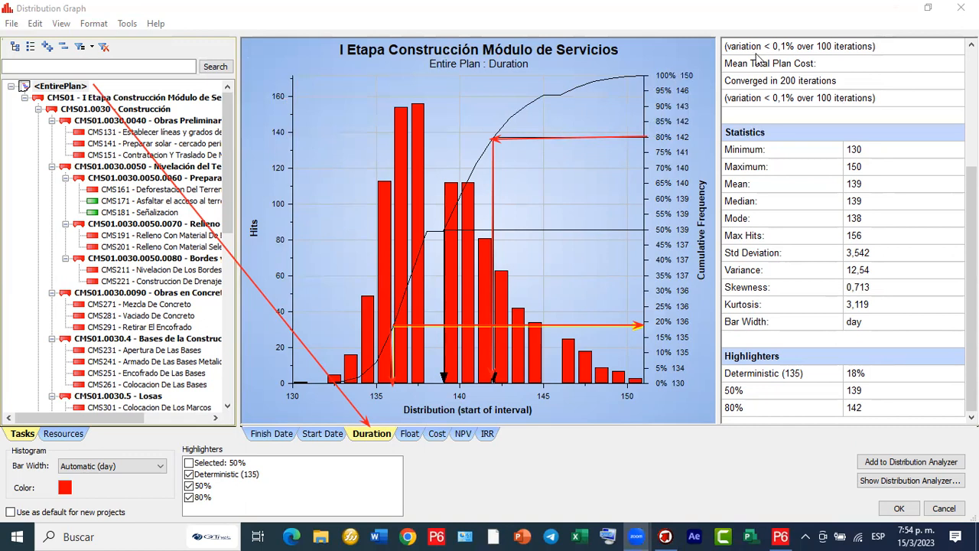
pyautogui.press('Escape')
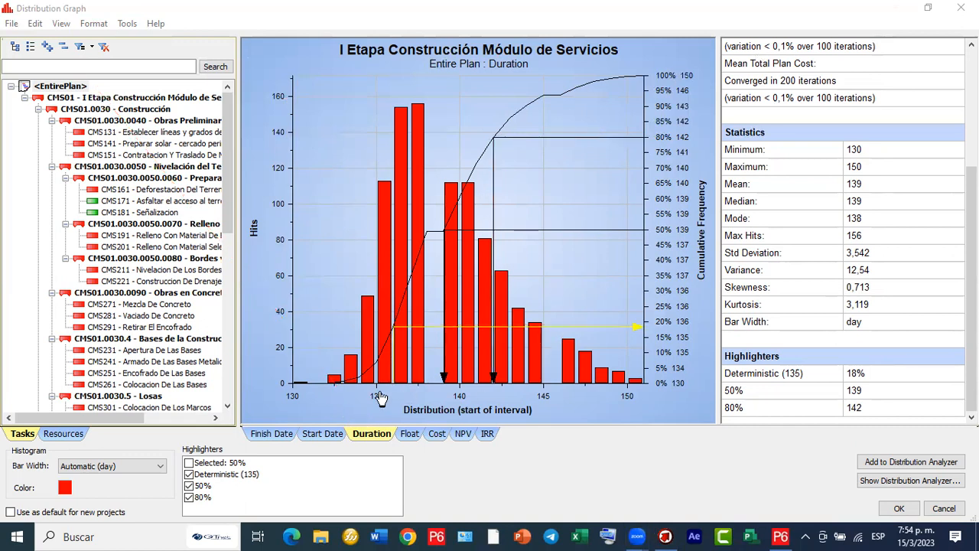
# Compare the entire plan's finish date, start date and duration distributions.
pyautogui.click(274, 435)
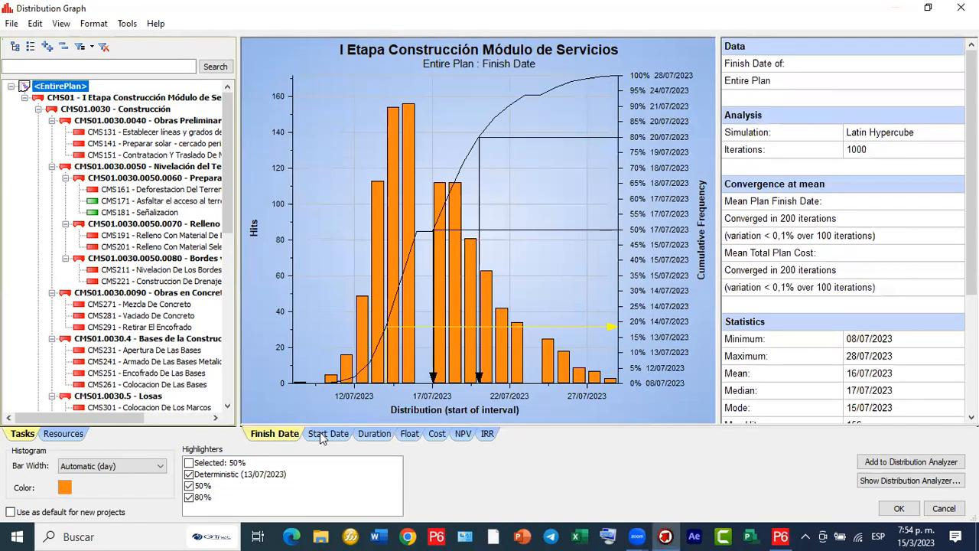
pyautogui.click(321, 434)
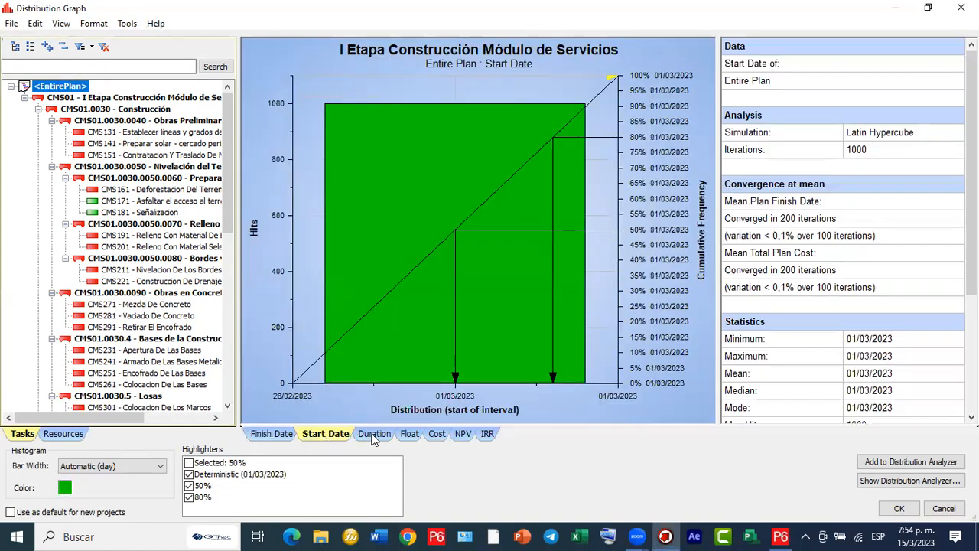
pyautogui.click(372, 436)
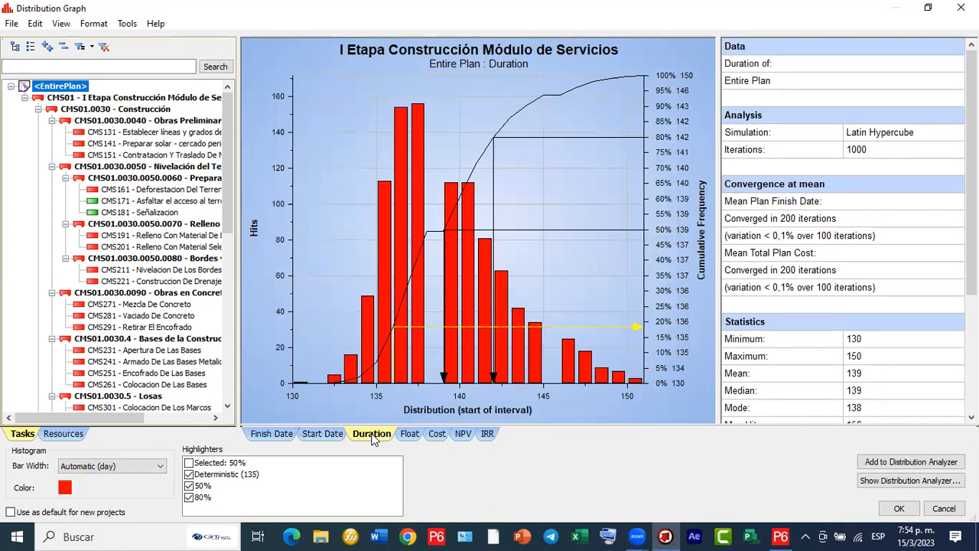
# Show the resource distributions and examine the statistics and highlighters of the _COST - Cost resource.
pyautogui.moveTo(499, 111)
pyautogui.mouseDown()
pyautogui.moveTo(173, 340)
pyautogui.moveTo(80, 433)
pyautogui.mouseUp()
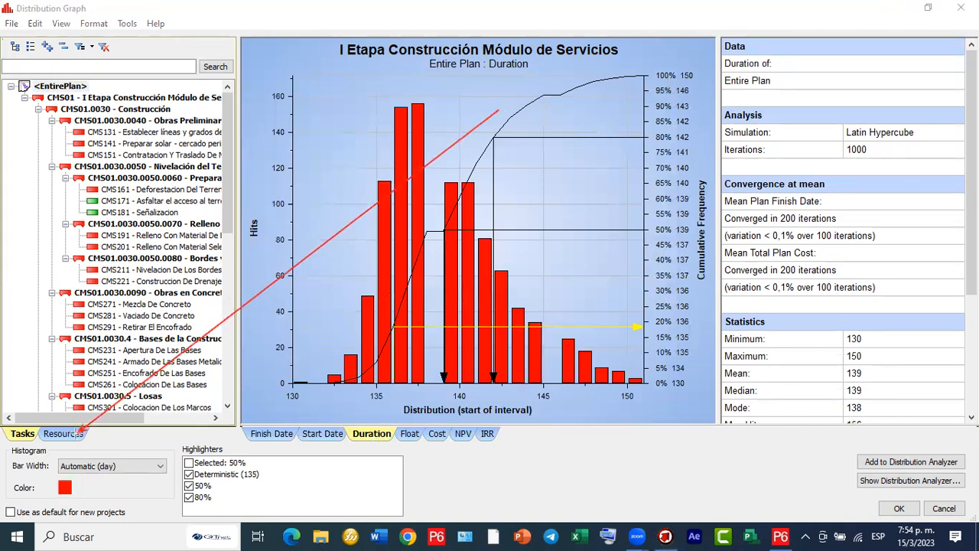
pyautogui.click(64, 434)
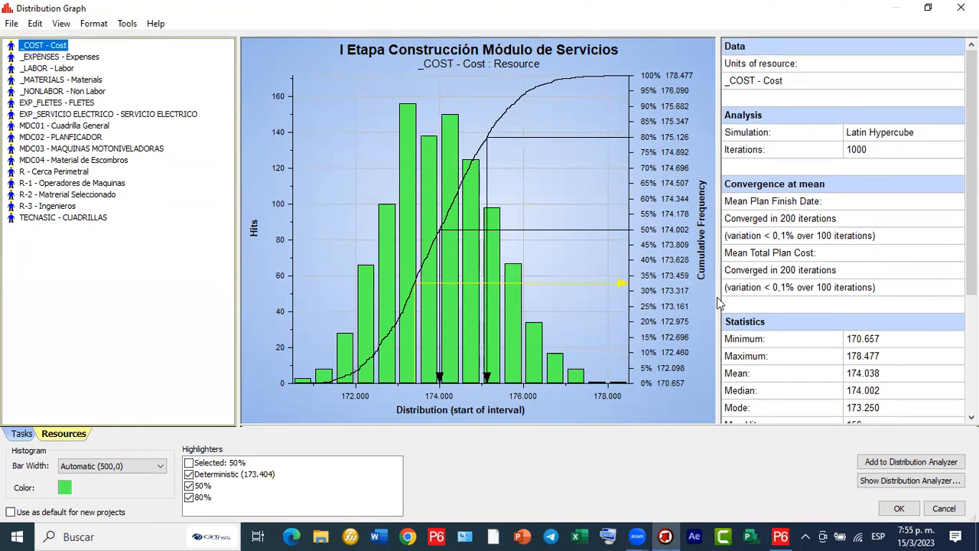
pyautogui.scroll(-3, 750, 313)
pyautogui.scroll(-1, 750, 314)
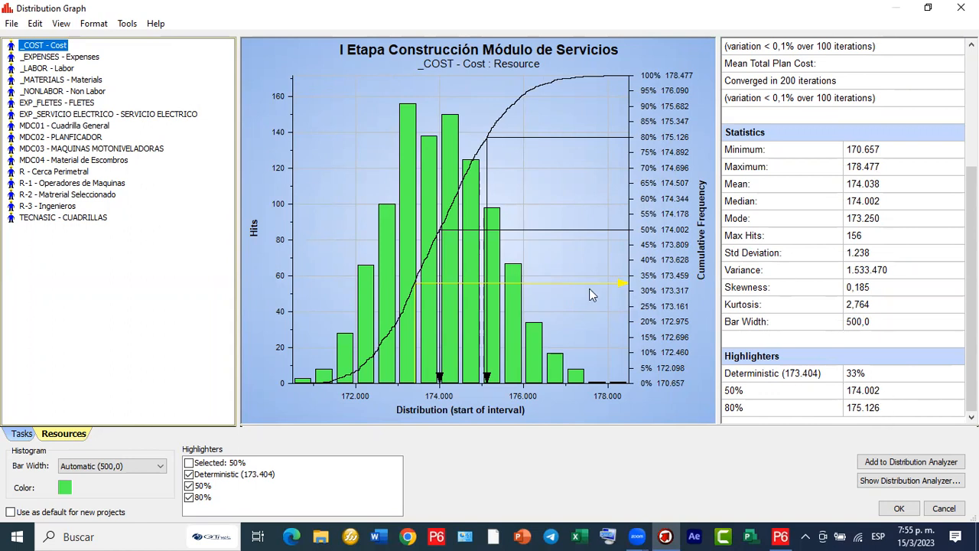
# Browse the distributions of the materials, electrical service, motor grader, perimeter fence, machine operator and debris material resources.
pyautogui.click(77, 80)
pyautogui.click(77, 114)
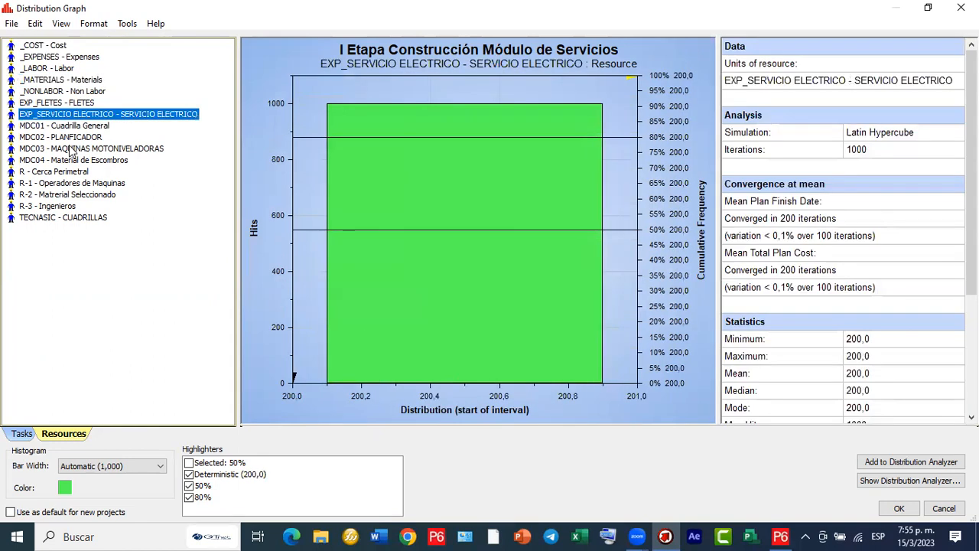
pyautogui.click(73, 149)
pyautogui.click(67, 173)
pyautogui.click(69, 184)
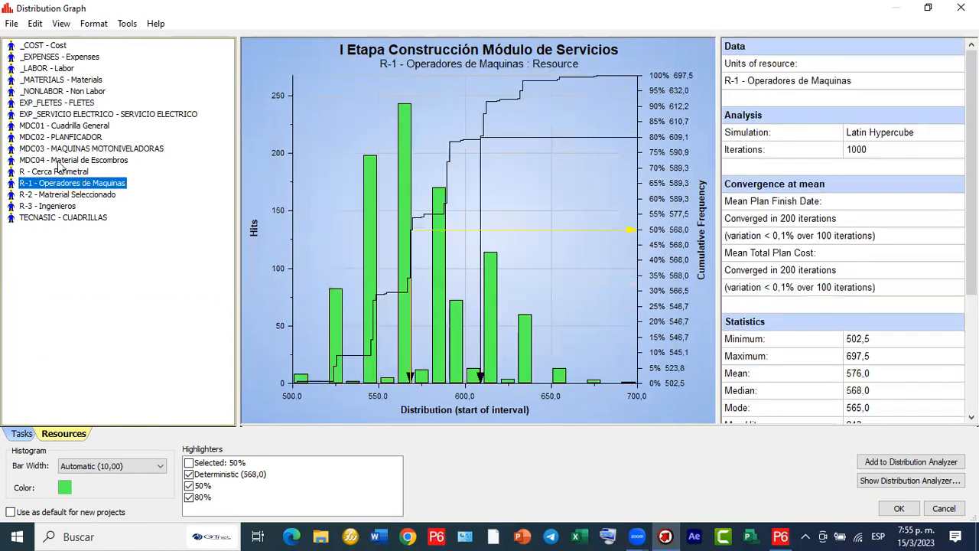
pyautogui.click(59, 161)
pyautogui.click(69, 173)
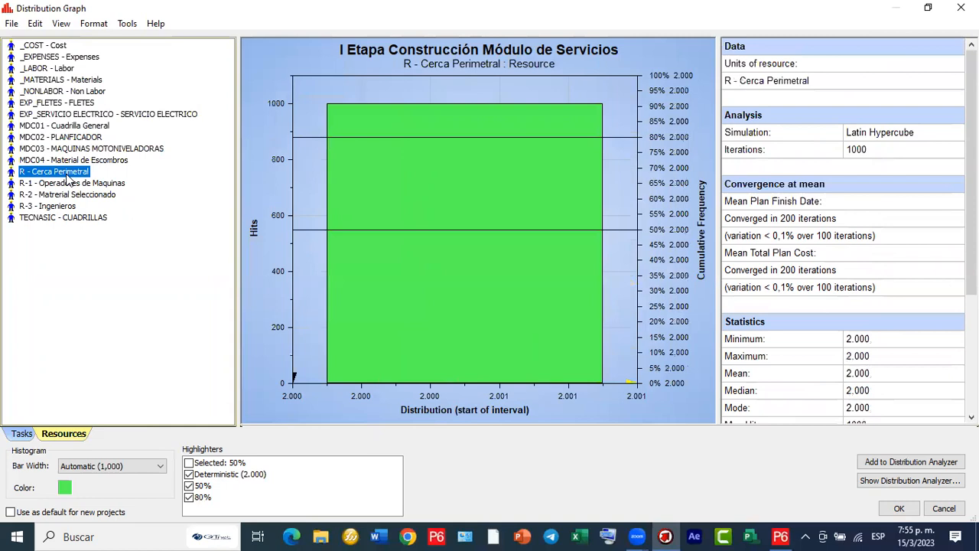
pyautogui.click(65, 162)
# Examine the distribution, statistics and highlighters of the MDC02 - PLANFICADOR resource.
pyautogui.click(53, 137)
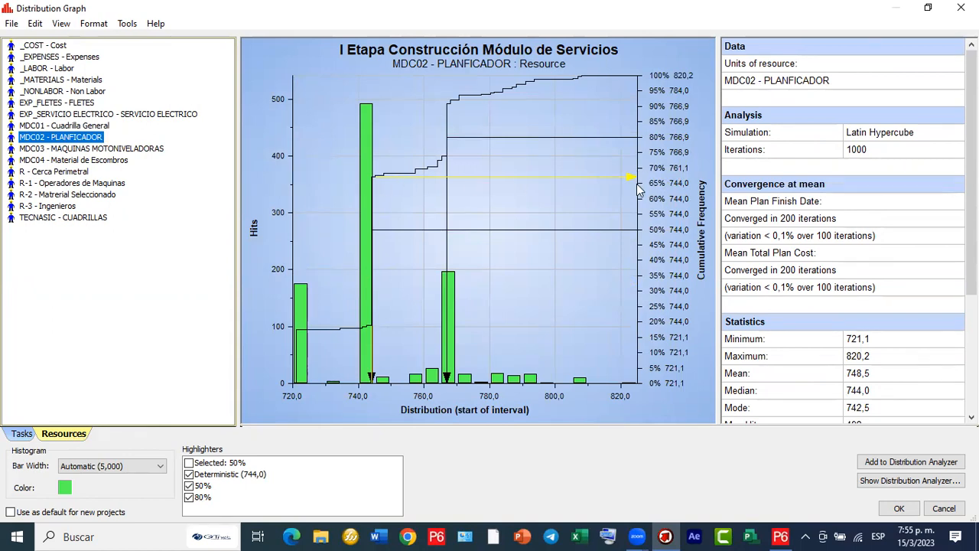
pyautogui.scroll(-3, 806, 367)
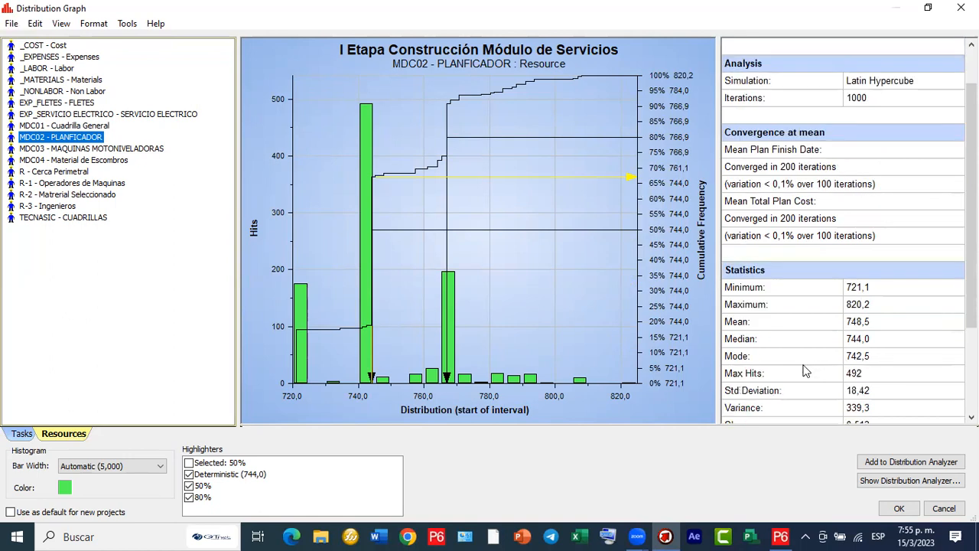
pyautogui.scroll(-1, 806, 371)
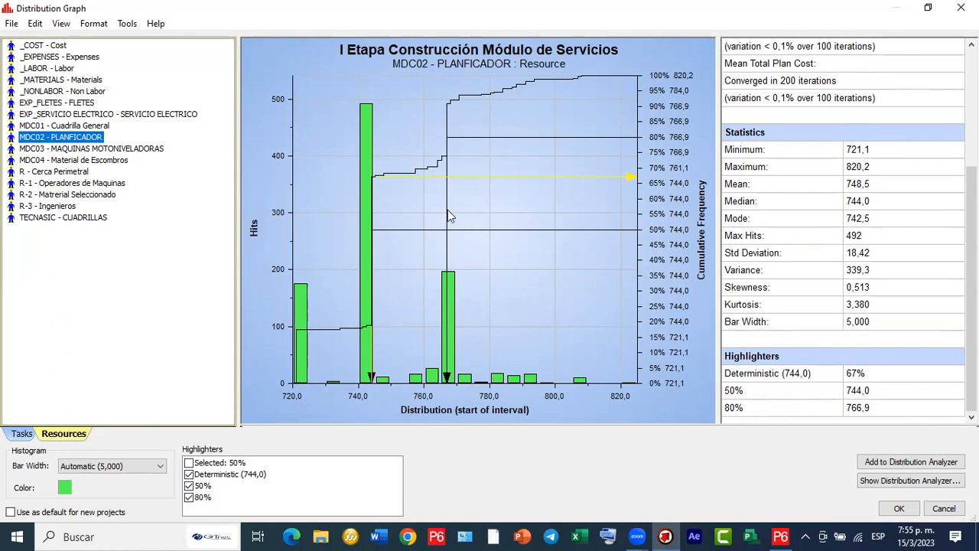
# View the distributions of the resources from MDC03 - MAQUINAS MOTONIVELADORAS through R-3 - Ingenieros in turn.
pyautogui.click(104, 149)
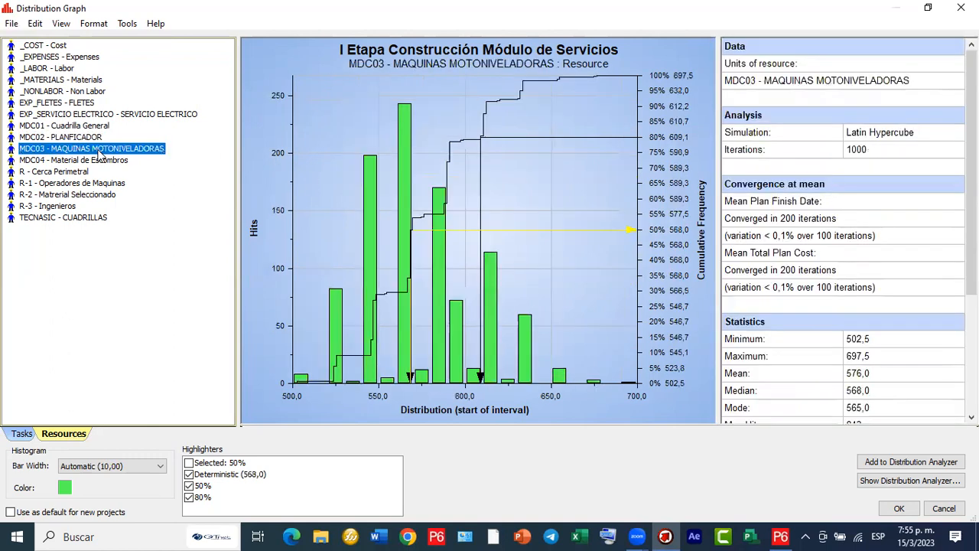
pyautogui.click(90, 162)
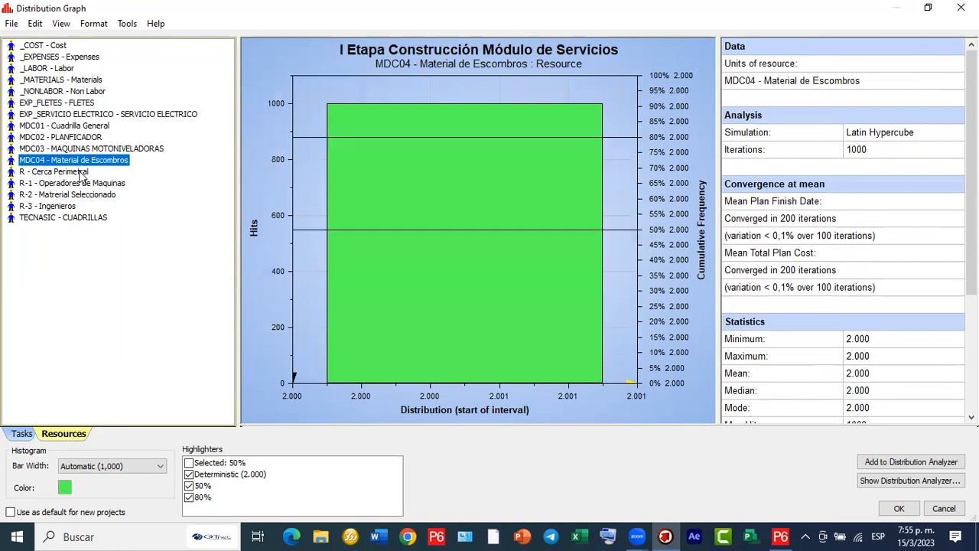
pyautogui.click(80, 172)
pyautogui.click(81, 184)
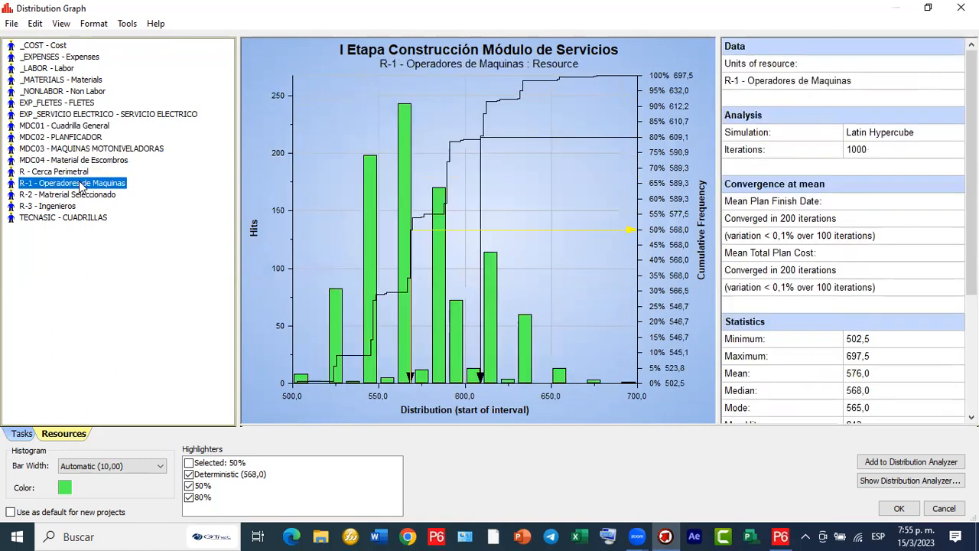
pyautogui.click(83, 196)
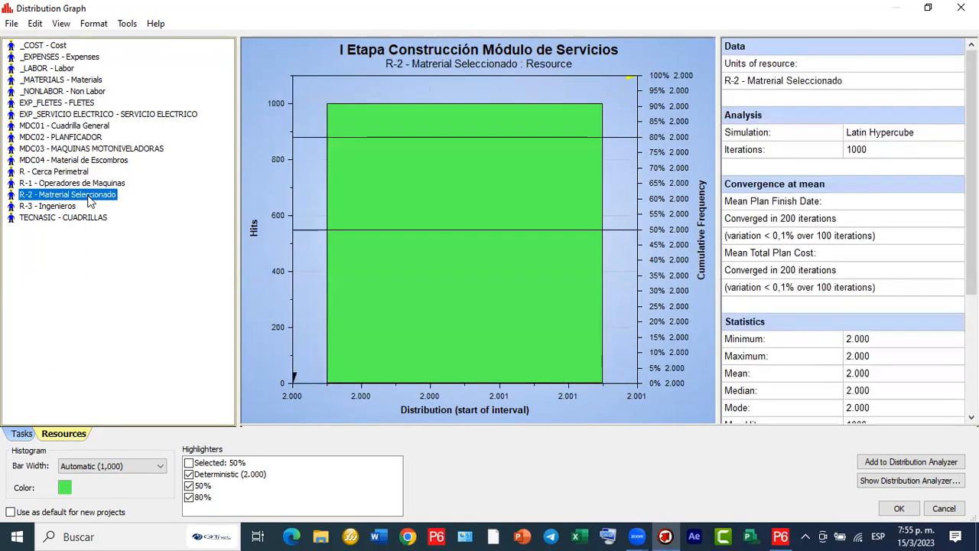
pyautogui.click(65, 206)
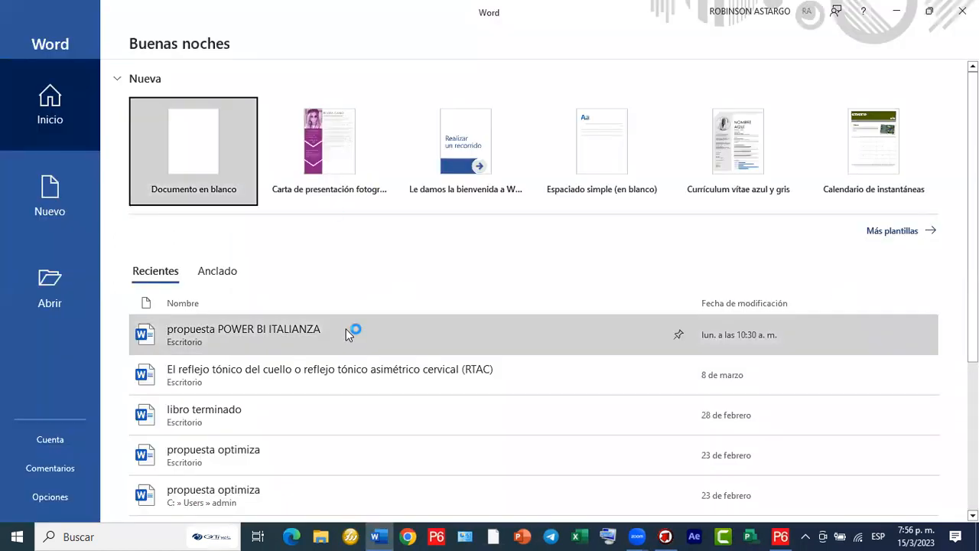
# Switch to Word and open the recent document ANALISIS DE RIESGOS.
pyautogui.scroll(-3, 346, 329)
pyautogui.scroll(-1, 346, 329)
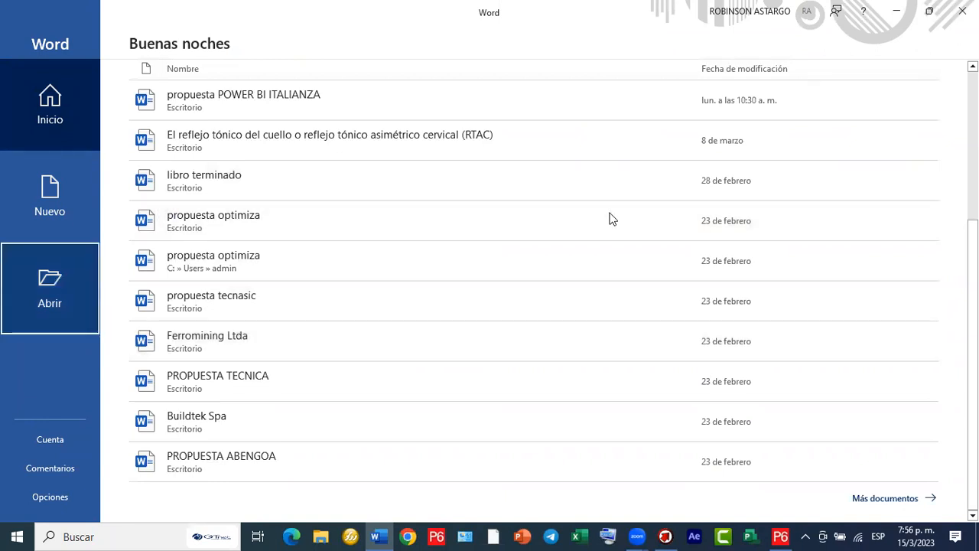
pyautogui.scroll(-3, 456, 212)
pyautogui.scroll(-3, 452, 233)
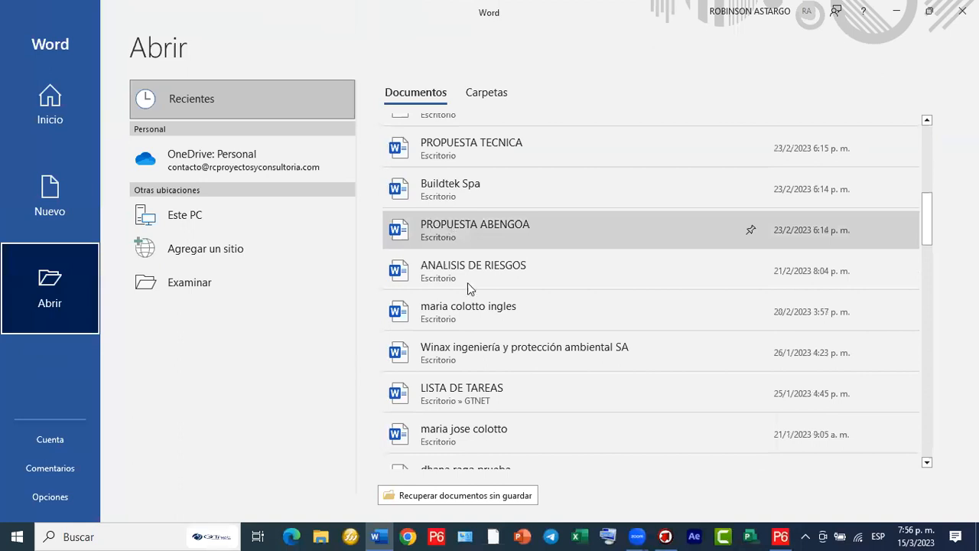
pyautogui.click(467, 283)
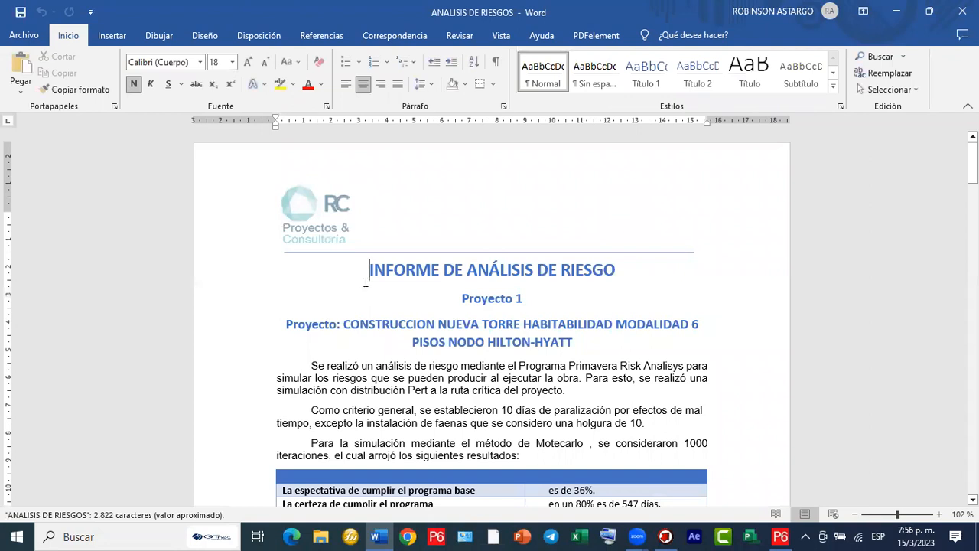
# Examine the opening page of the risk analysis report, including its title, project name and introductory paragraphs.
pyautogui.scroll(-3, 441, 282)
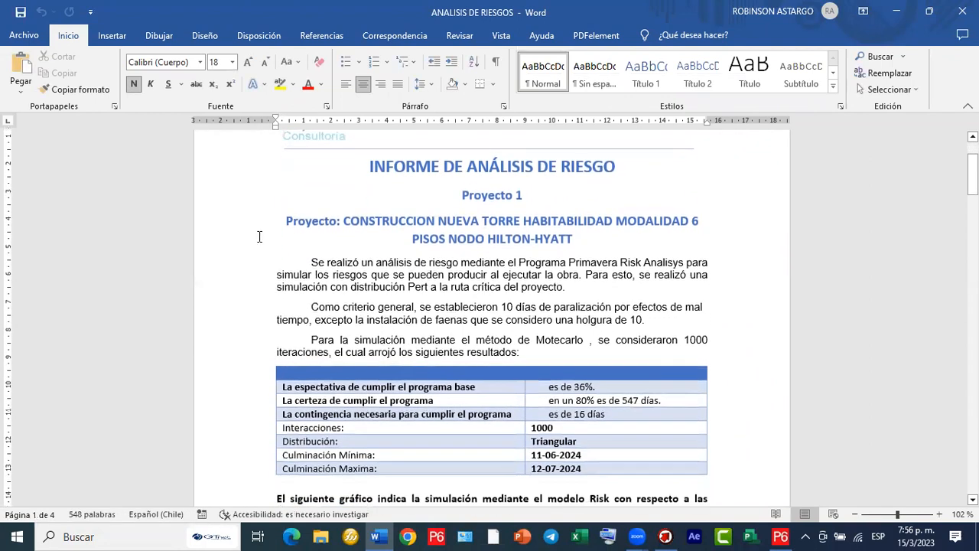
pyautogui.scroll(-2, 492, 175)
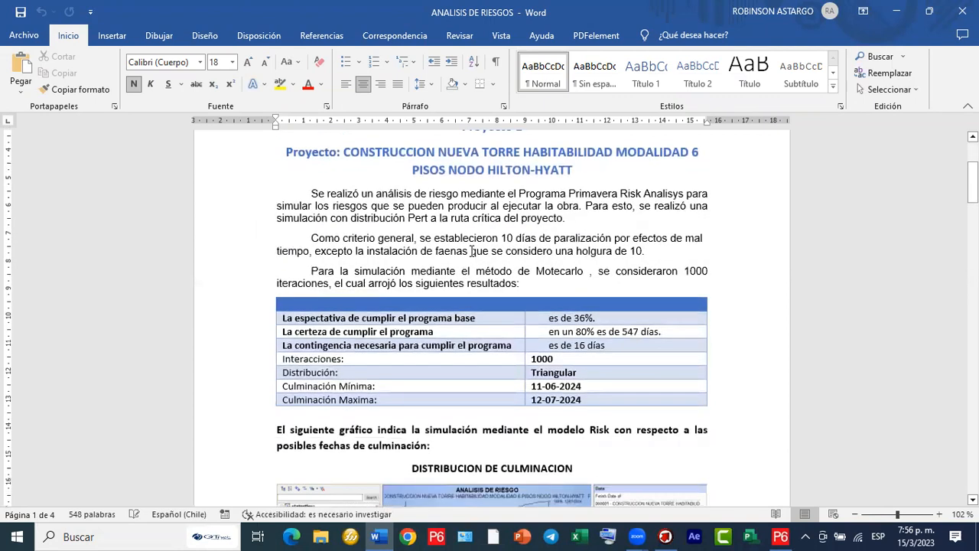
pyautogui.scroll(3, 486, 161)
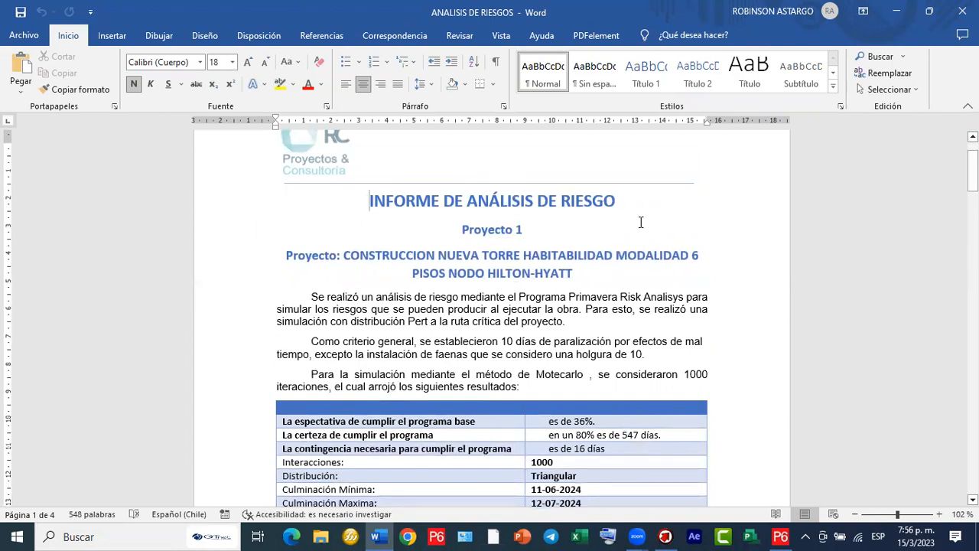
pyautogui.scroll(-1, 641, 221)
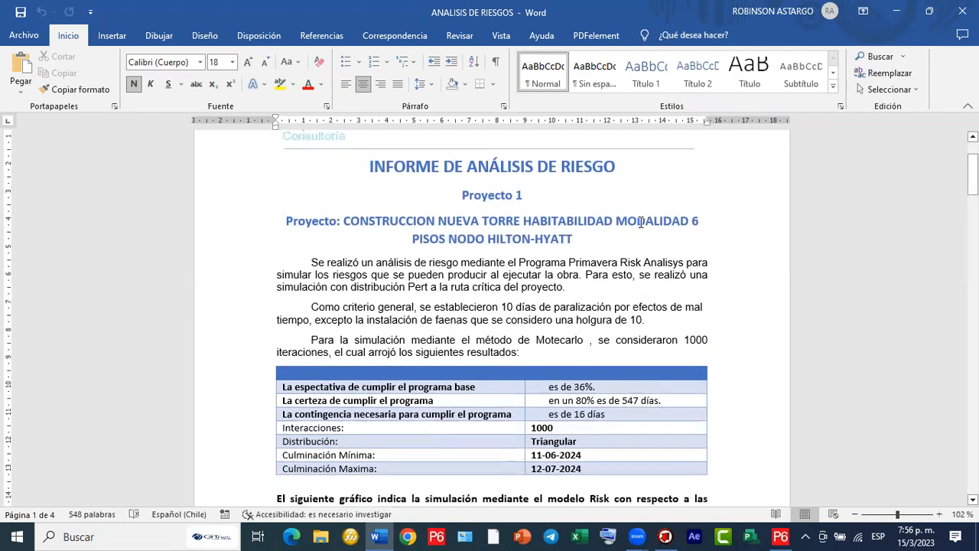
pyautogui.scroll(-1, 641, 222)
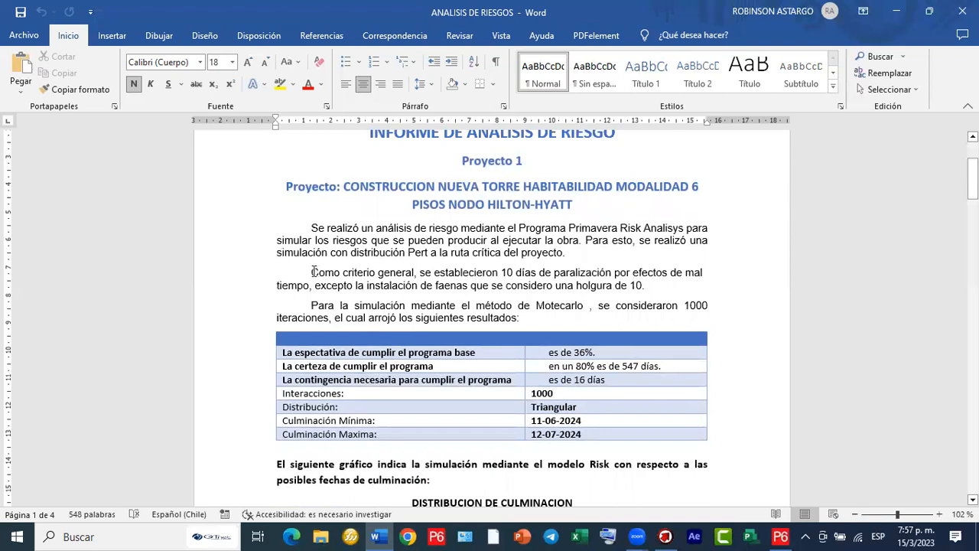
# Select and read the report's general criterion on bad-weather stoppage days and its sentence about the Monte Carlo iterations.
pyautogui.moveTo(313, 273); pyautogui.dragTo(695, 274)
pyautogui.moveTo(504, 274); pyautogui.dragTo(644, 283)
pyautogui.scroll(-2, 548, 278)
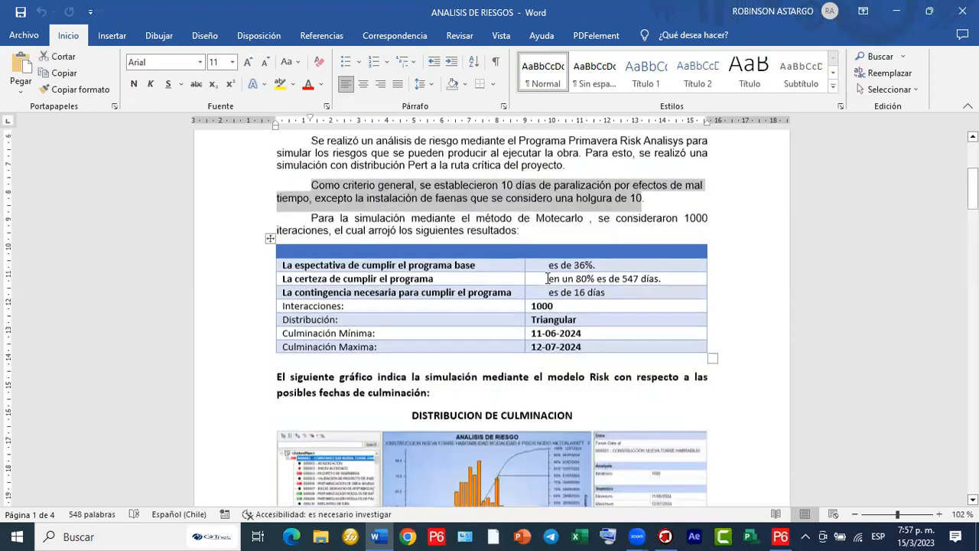
pyautogui.moveTo(477, 202); pyautogui.dragTo(587, 200)
pyautogui.moveTo(683, 201); pyautogui.dragTo(527, 218)
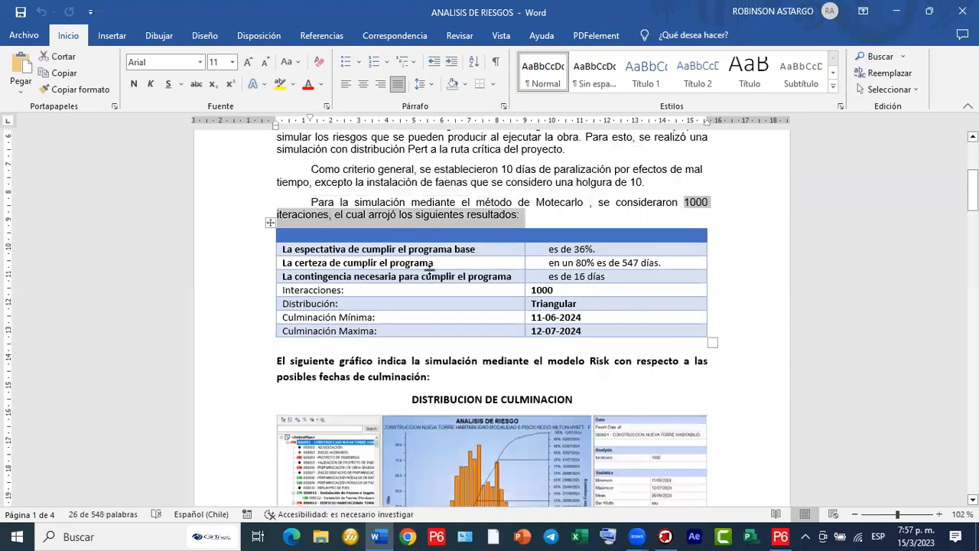
# Examine the results table's row on the expectation of meeting the base programme.
pyautogui.scroll(-1, 430, 270)
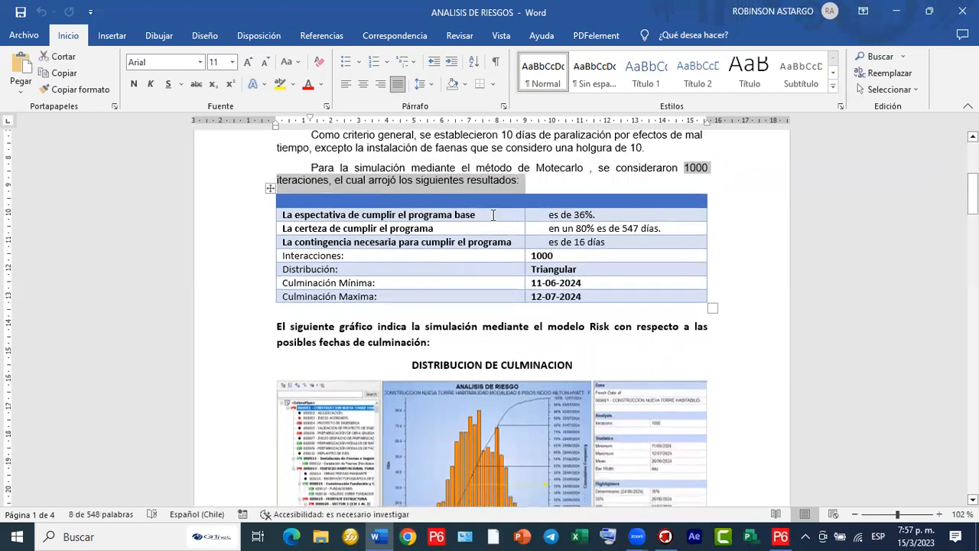
pyautogui.click(491, 215)
pyautogui.click(603, 217)
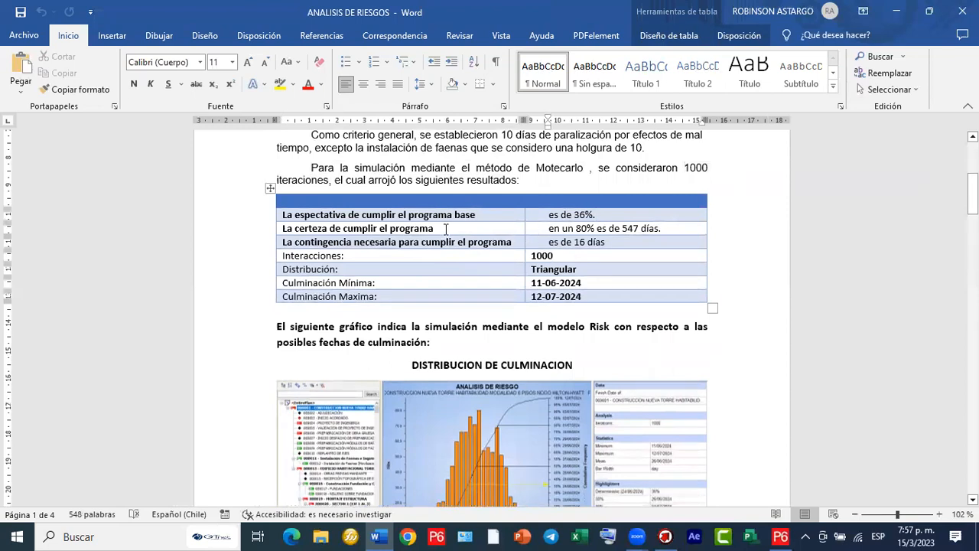
# Examine the report's Triangular simulation results, from the results table through the finish-date and duration histograms to the Monte Carlo conclusion.
pyautogui.click(446, 229)
pyautogui.click(594, 227)
pyautogui.click(665, 228)
pyautogui.click(565, 260)
pyautogui.scroll(-1, 641, 290)
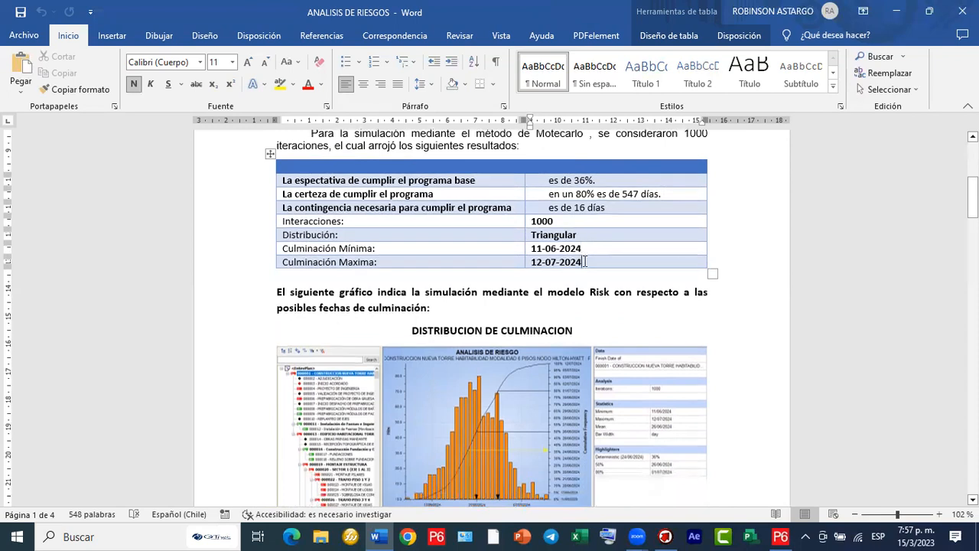
pyautogui.scroll(-10, 584, 262)
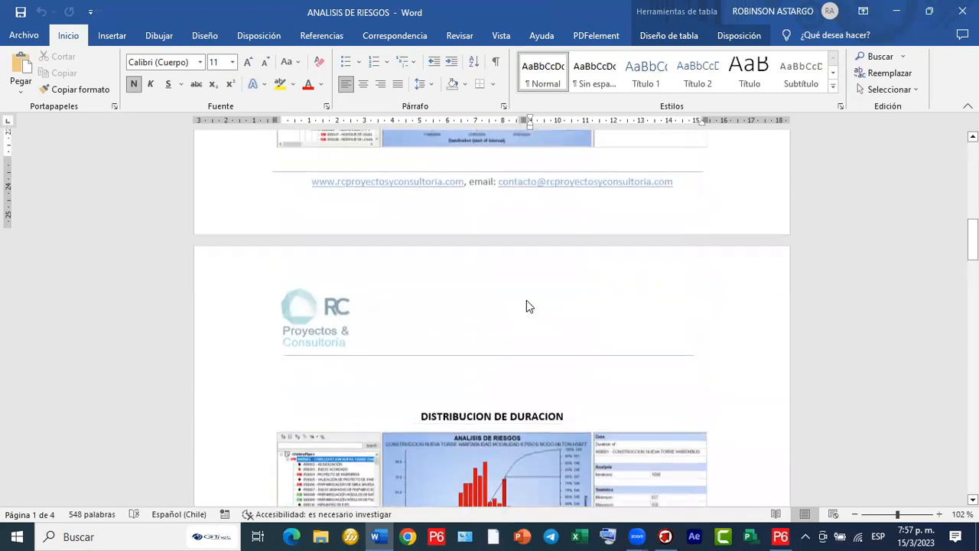
pyautogui.scroll(-5, 526, 306)
pyautogui.scroll(-2, 504, 307)
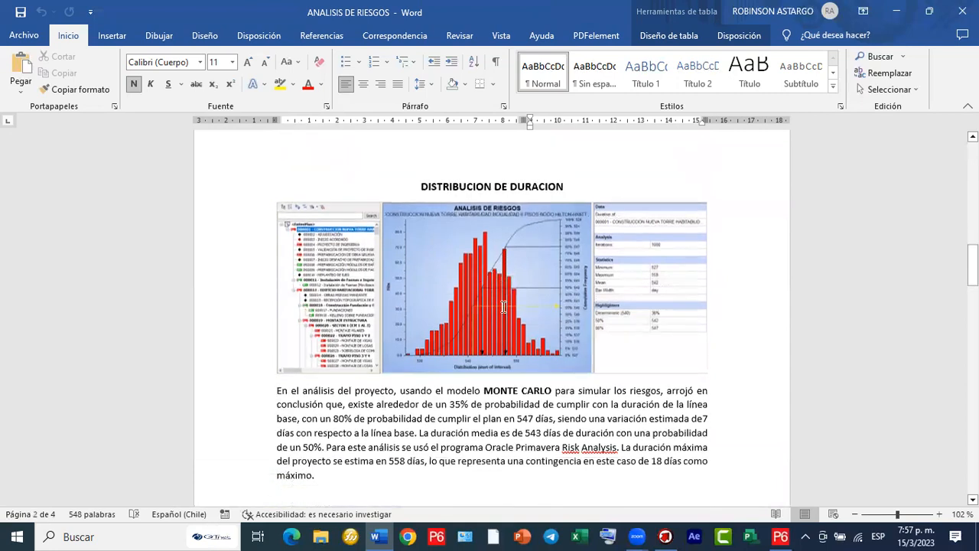
pyautogui.scroll(-2, 459, 304)
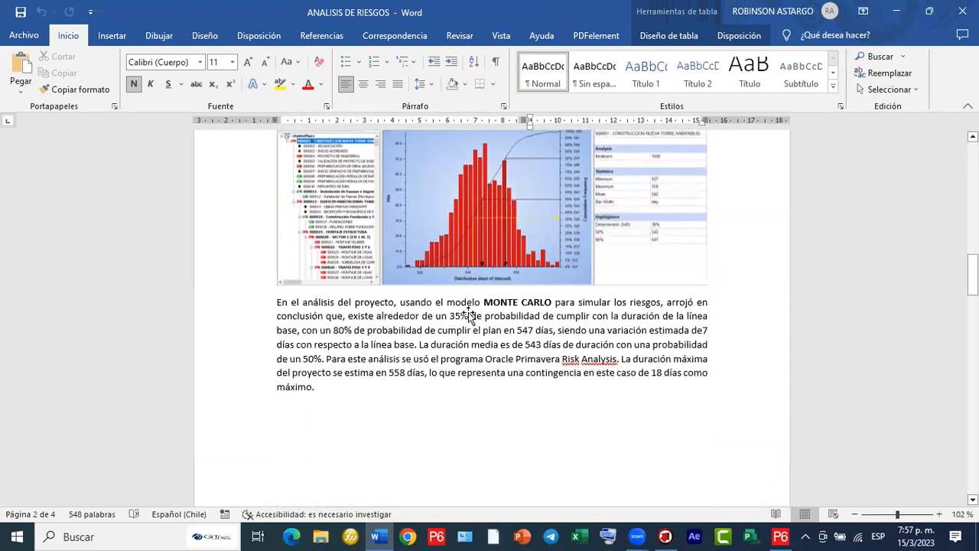
pyautogui.scroll(1, 470, 283)
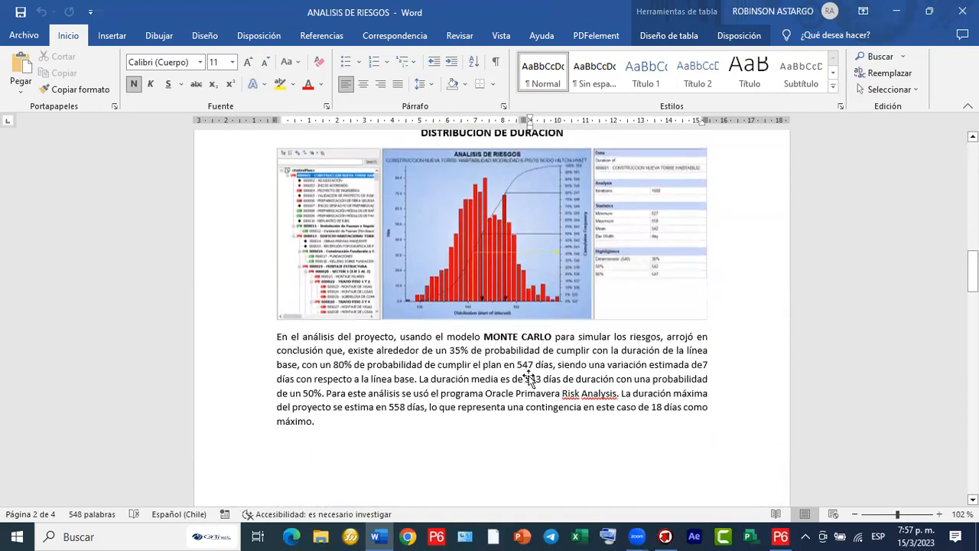
# Examine the report's Pert simulation section with its finish-date and duration histograms, and return to the first page's results table.
pyautogui.scroll(-5, 540, 348)
pyautogui.scroll(-15, 540, 349)
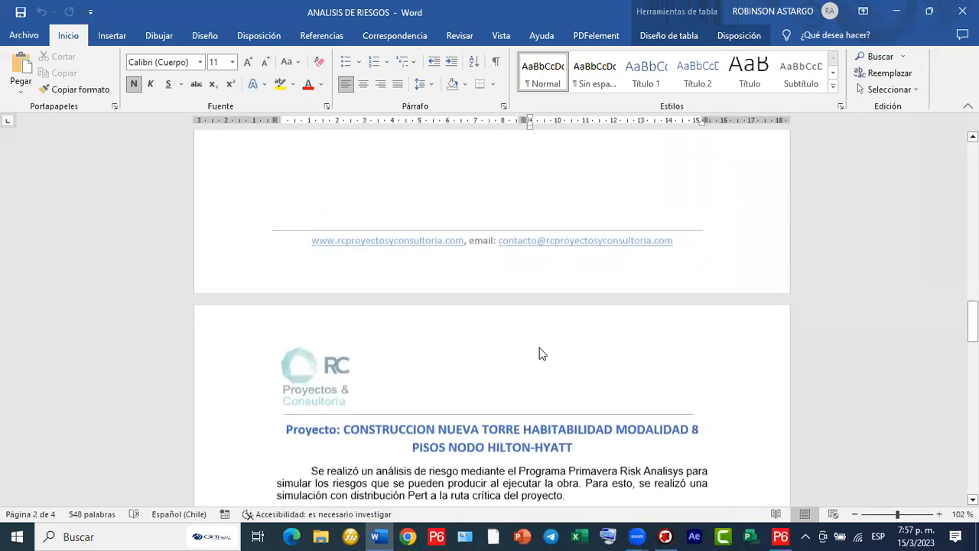
pyautogui.scroll(-12, 540, 351)
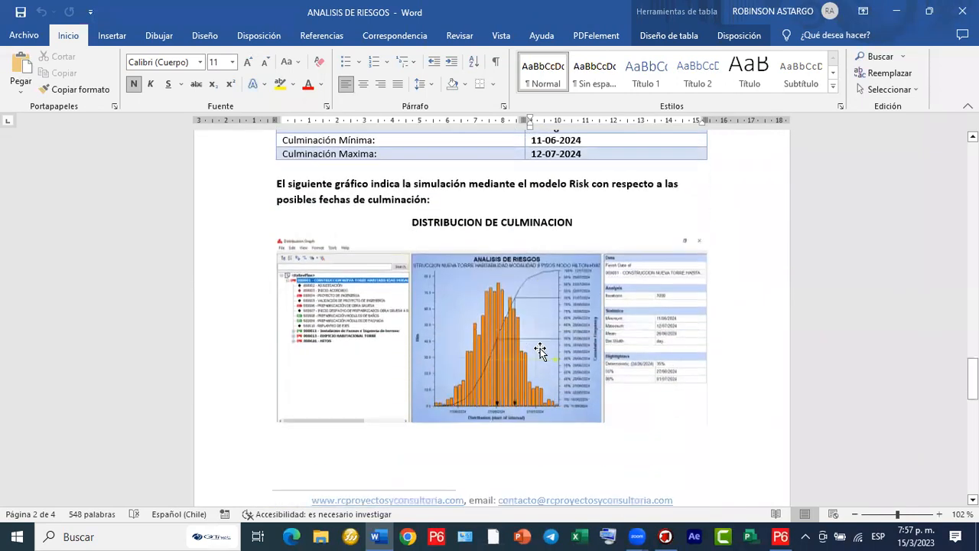
pyautogui.scroll(-9, 538, 353)
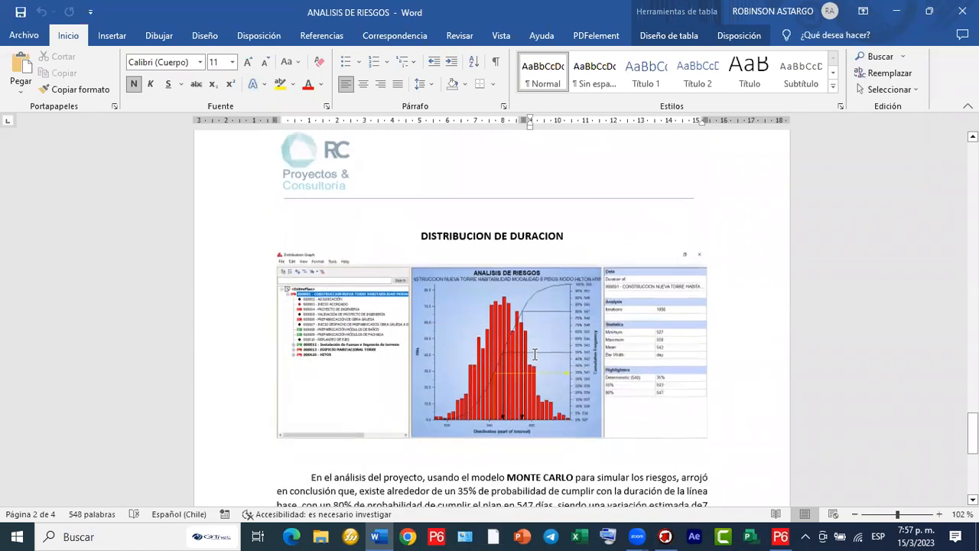
pyautogui.scroll(12, 535, 354)
pyautogui.scroll(15, 535, 355)
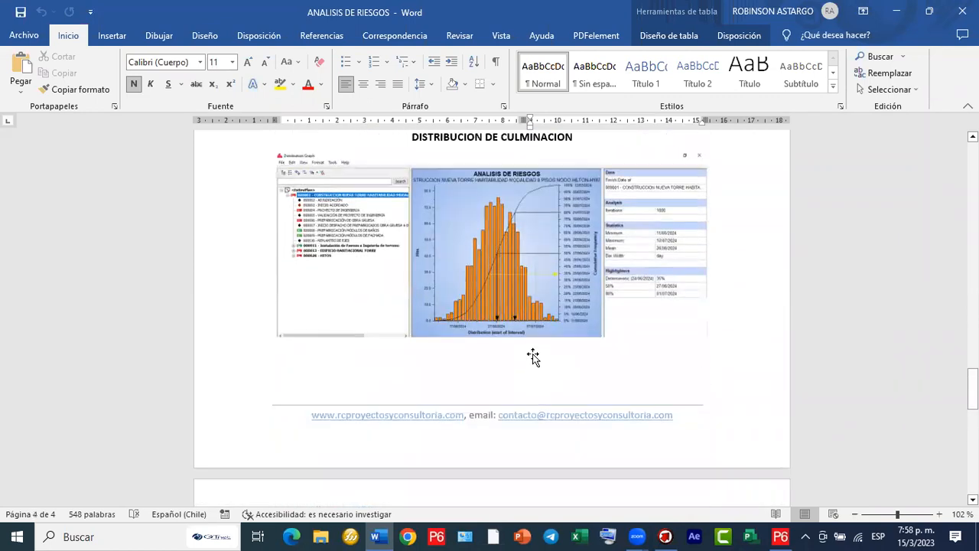
pyautogui.scroll(12, 533, 353)
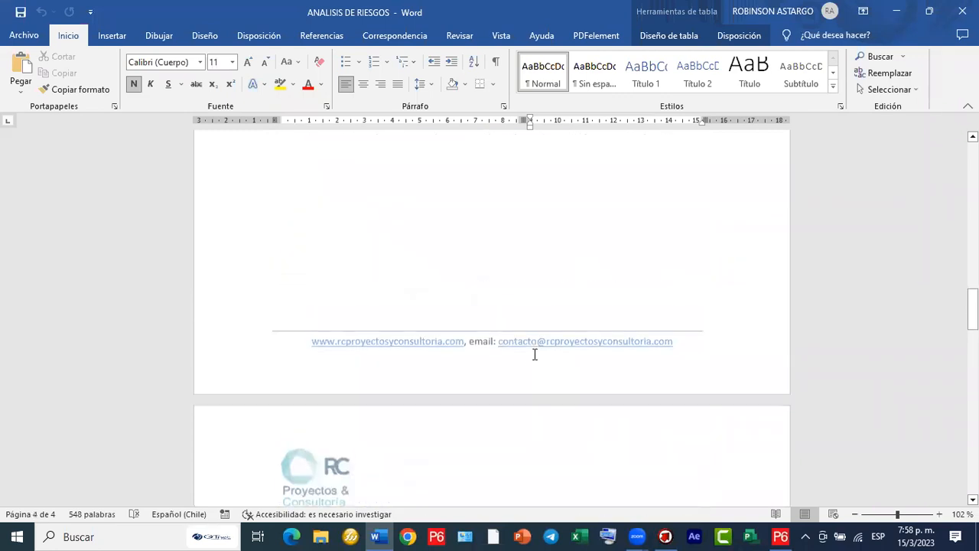
pyautogui.scroll(6, 533, 353)
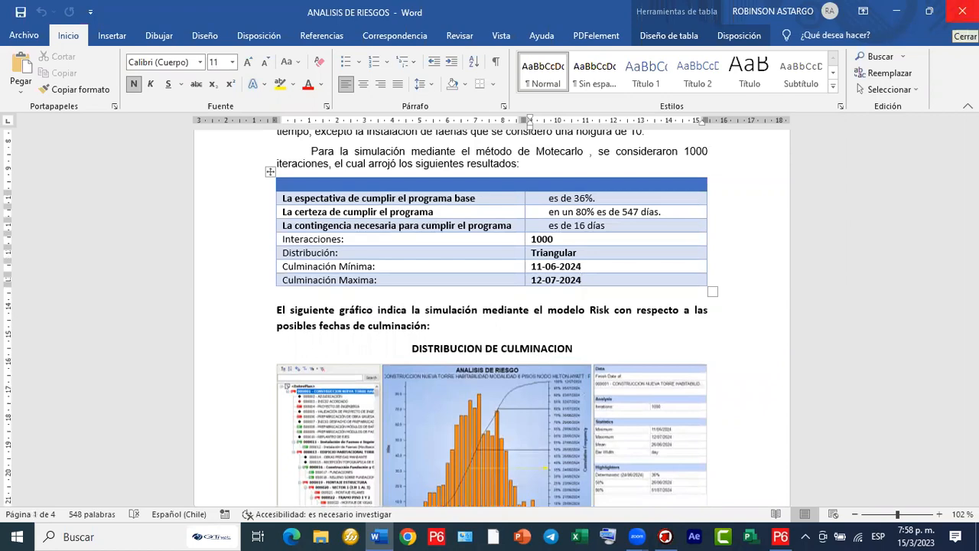
# Close the Word report, switch to Primavera Risk Analysis, and view the Entire Plan's Start Date and Duration distributions.
pyautogui.click(963, 11)
pyautogui.hotkey('alt', 'Tab')
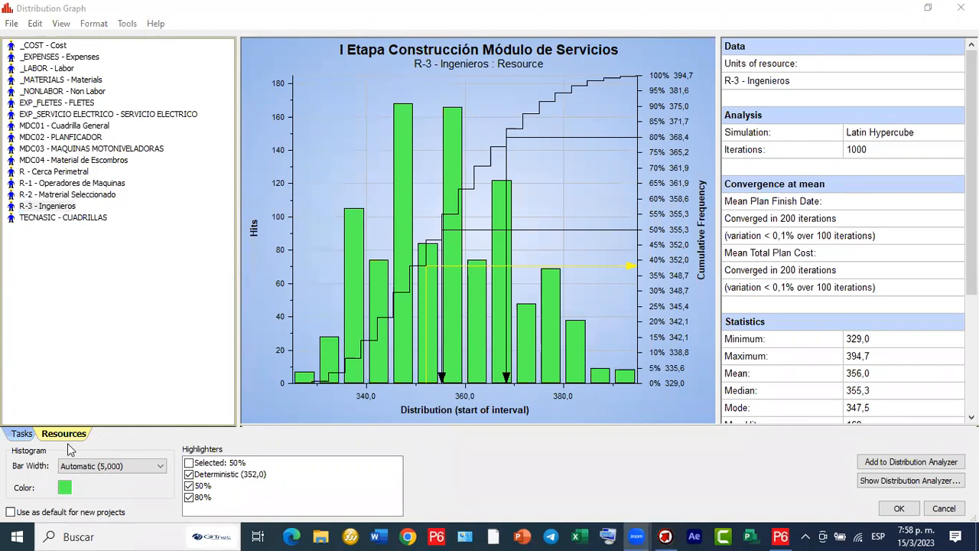
pyautogui.click(23, 433)
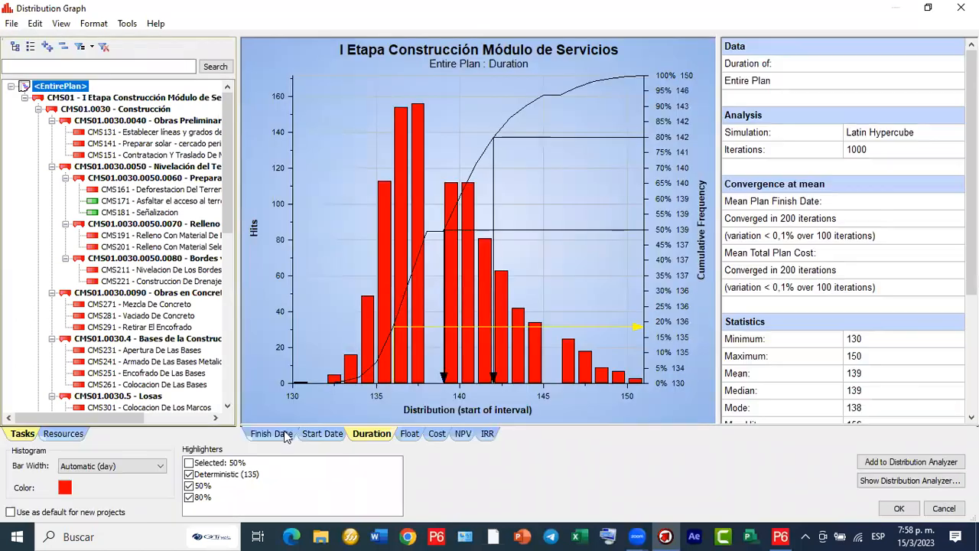
pyautogui.click(315, 434)
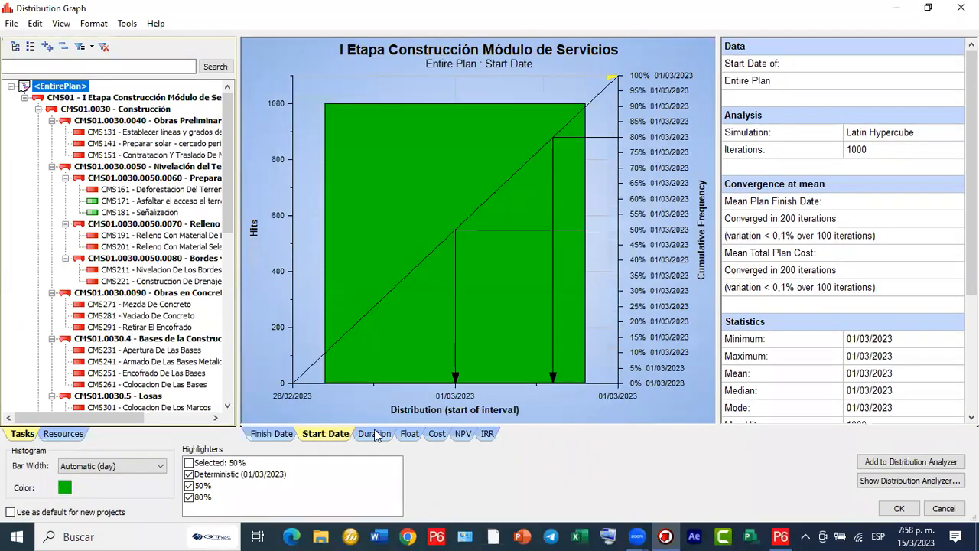
pyautogui.click(372, 435)
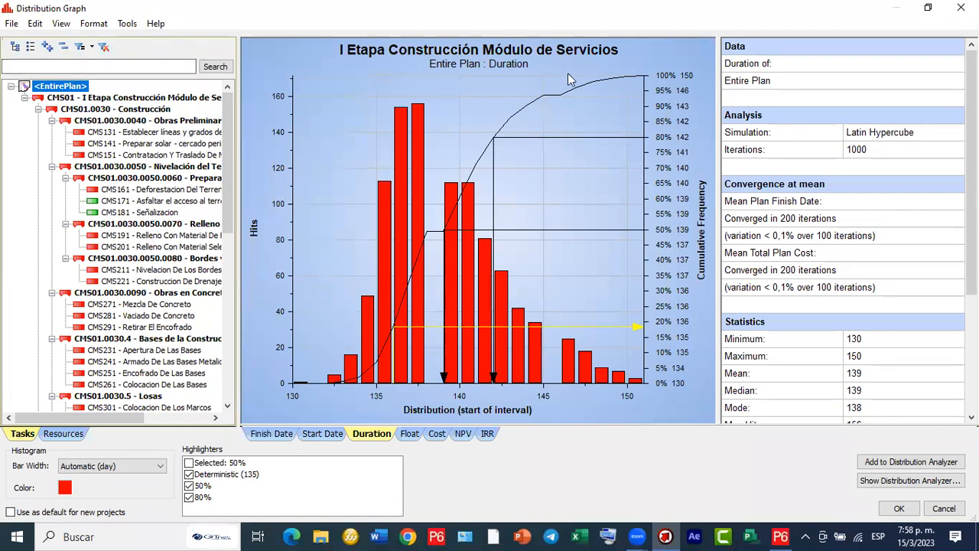
# Copy the Entire Plan's Duration graph together with its statistics.
pyautogui.rightClick(571, 192)
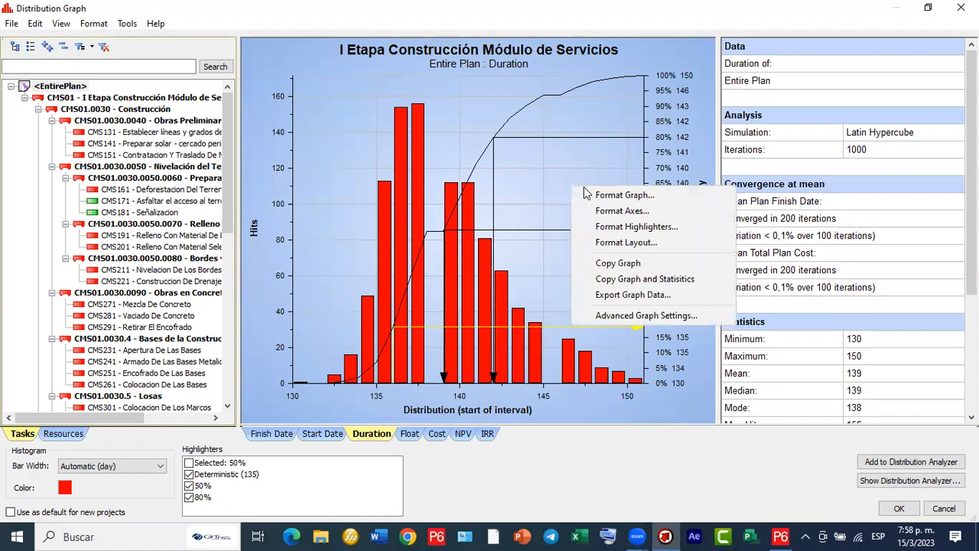
pyautogui.click(689, 280)
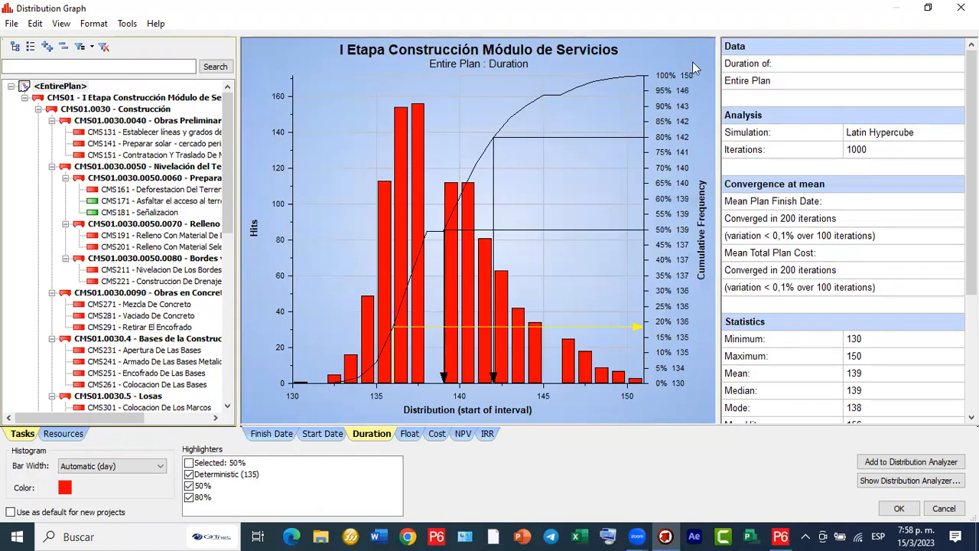
# Change the fill color of the Duration graph's histogram bars to light purple, applying the settings to the Duration graph only.
pyautogui.rightClick(580, 172)
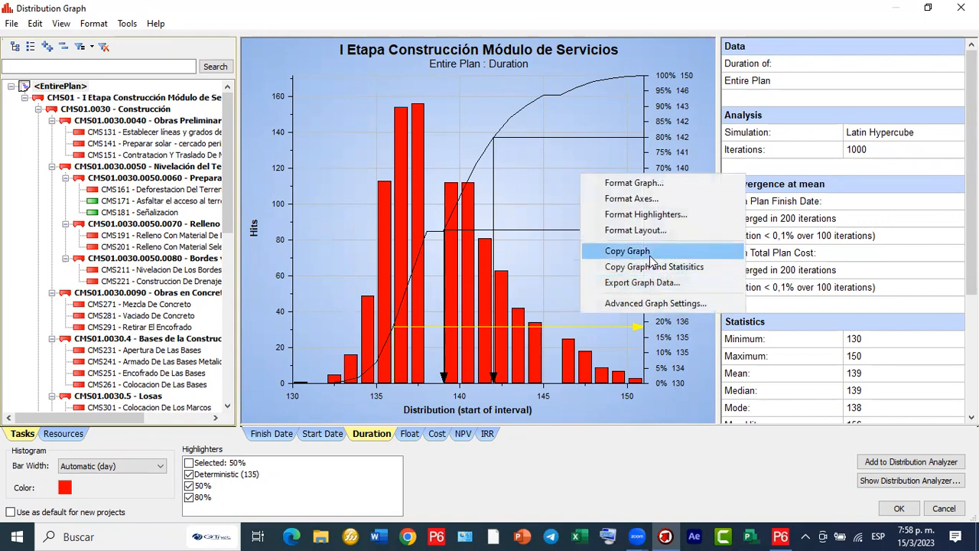
pyautogui.click(635, 184)
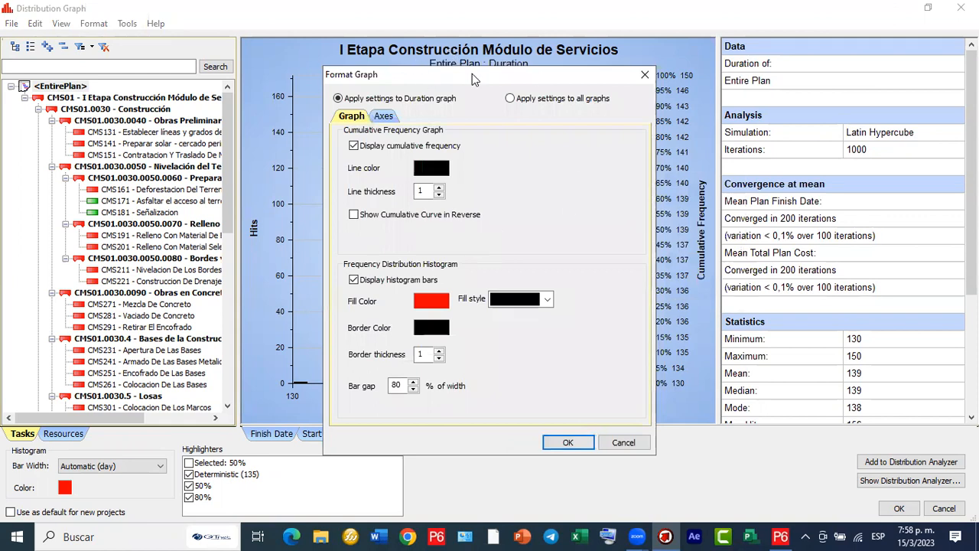
pyautogui.moveTo(472, 73); pyautogui.dragTo(752, 32)
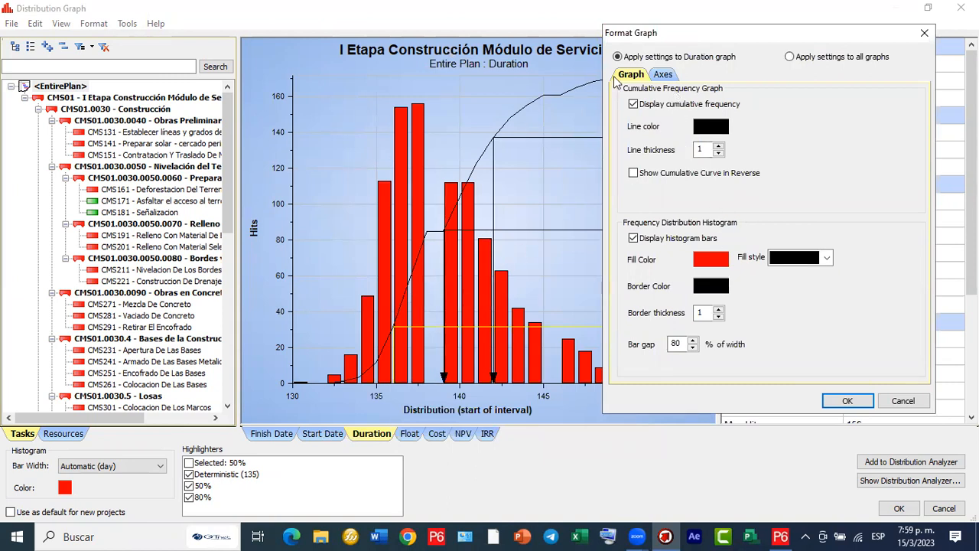
pyautogui.click(700, 261)
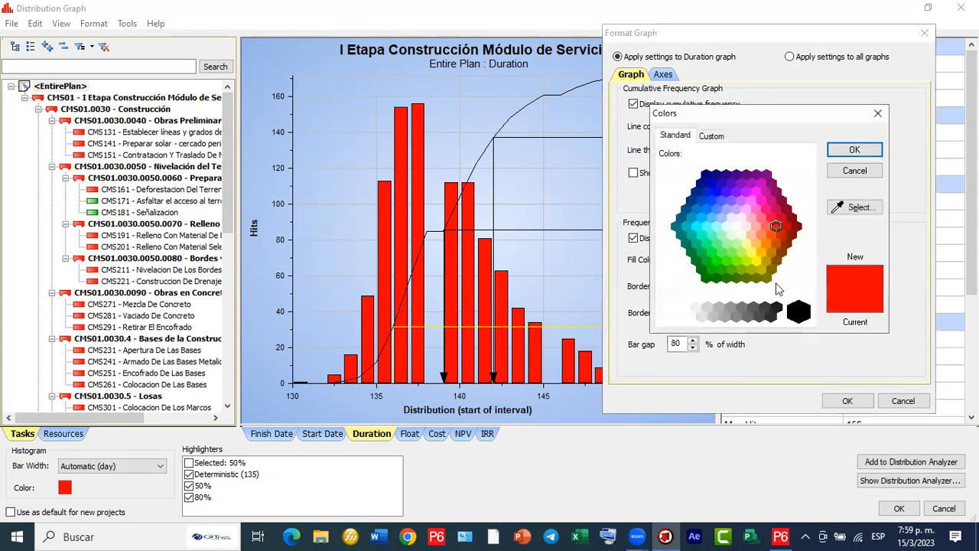
pyautogui.click(740, 200)
pyautogui.click(850, 150)
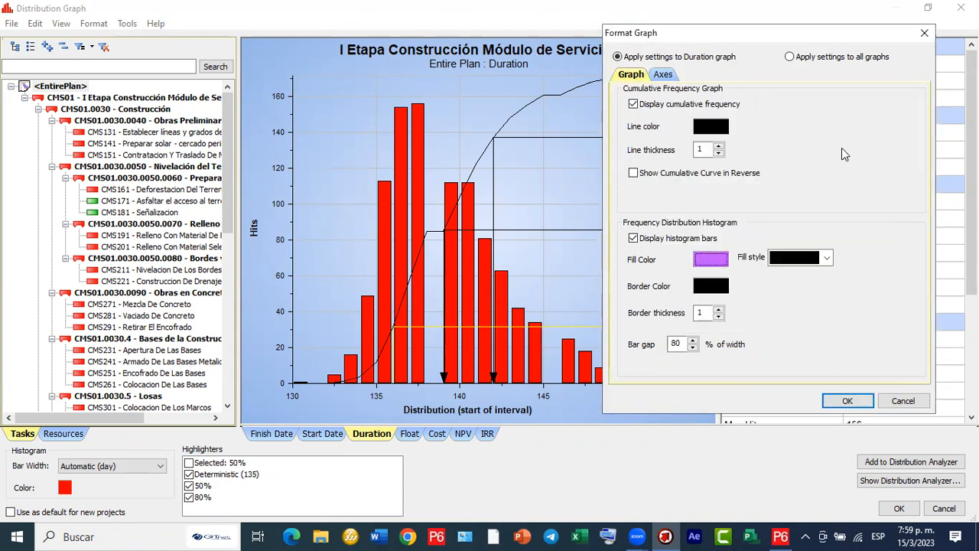
pyautogui.click(838, 402)
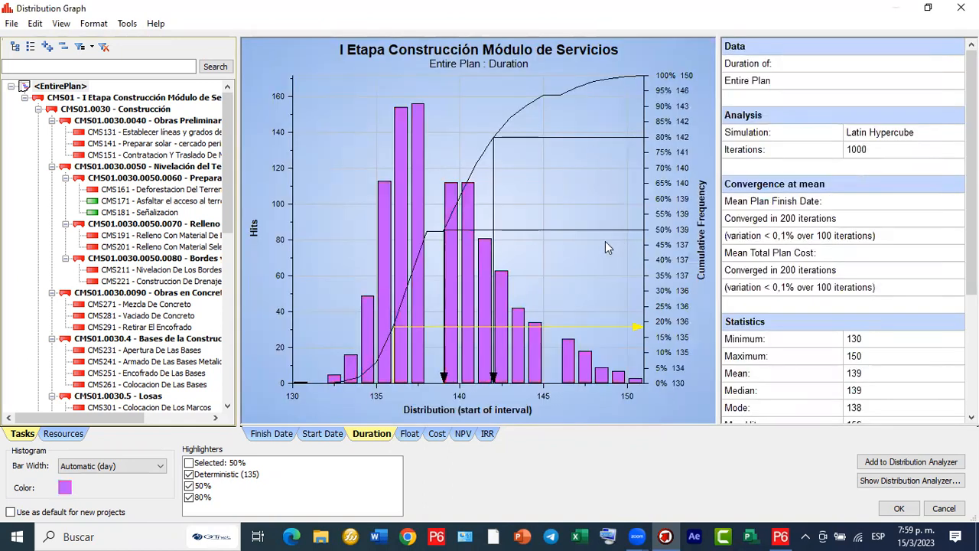
# Preview the printout of the Entire Plan's Duration graph and close the preview.
pyautogui.rightClick(608, 203)
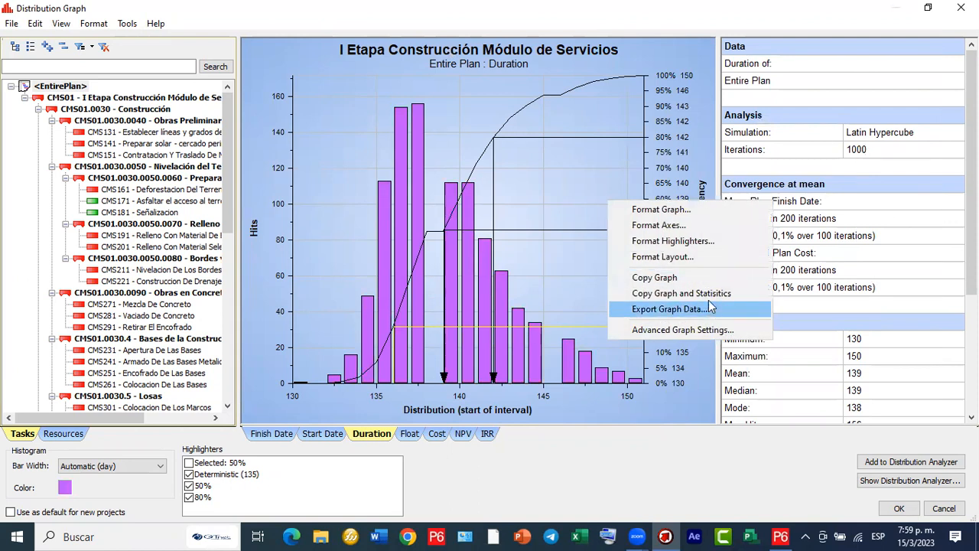
pyautogui.click(567, 189)
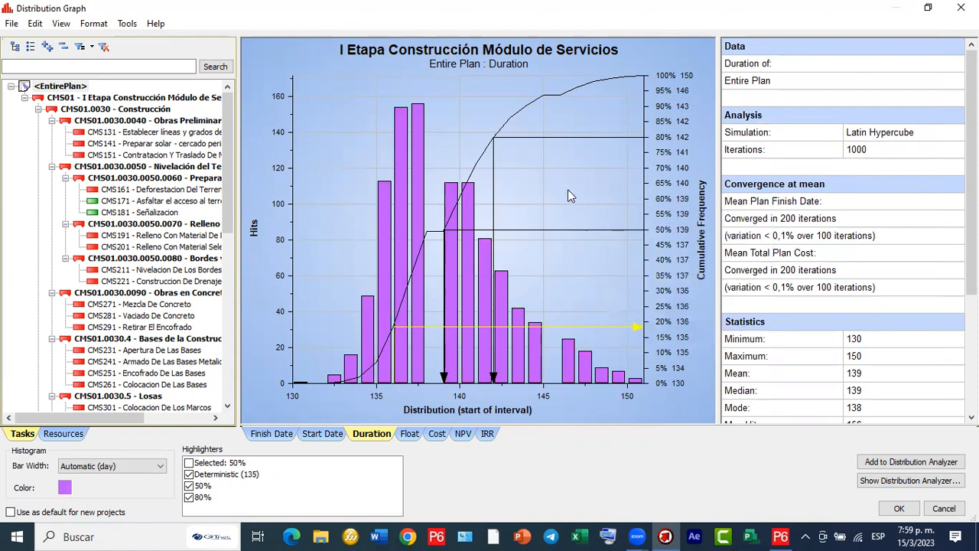
pyautogui.click(12, 25)
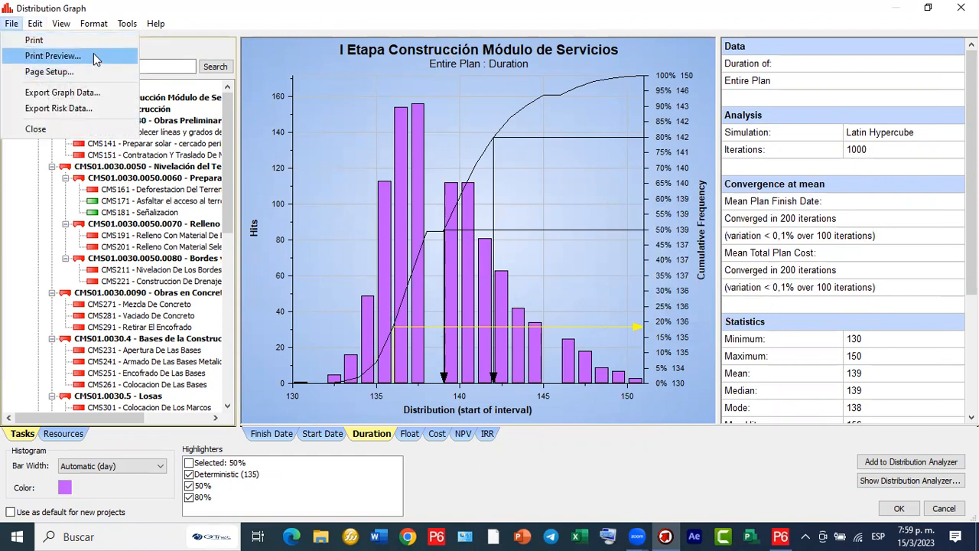
pyautogui.click(602, 240)
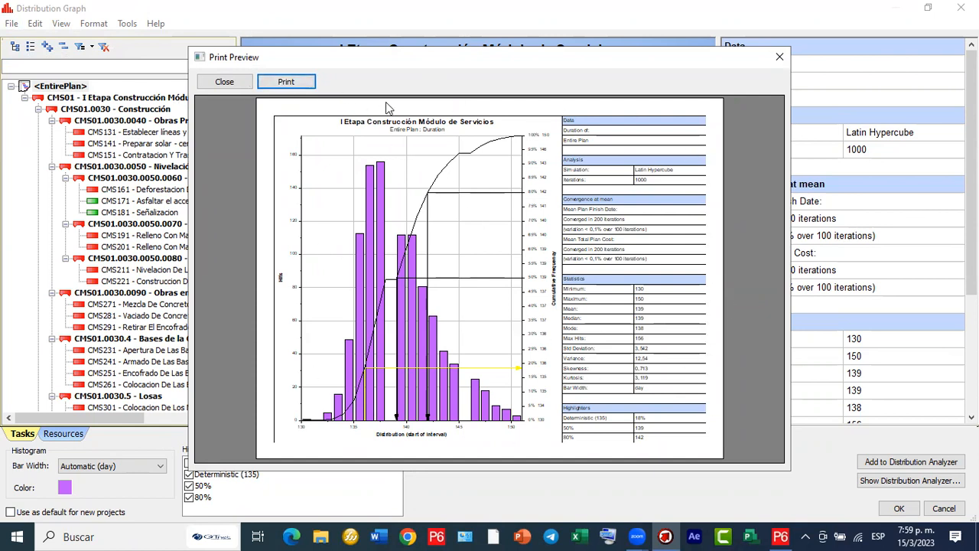
pyautogui.click(779, 59)
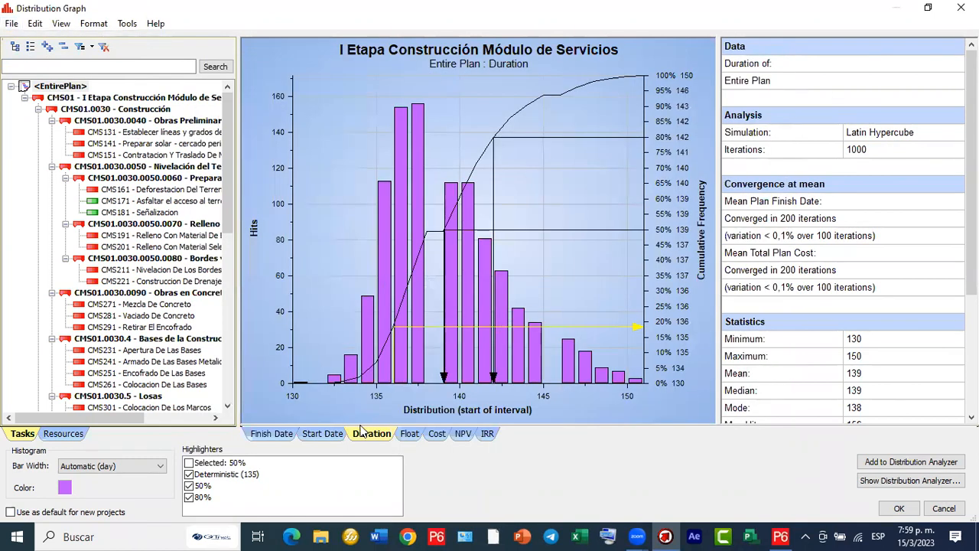
# Show the Start Date distribution of CMS01.0030.0050.0080 - Bordes y Drenajes, preview its printout and close the preview.
pyautogui.click(334, 436)
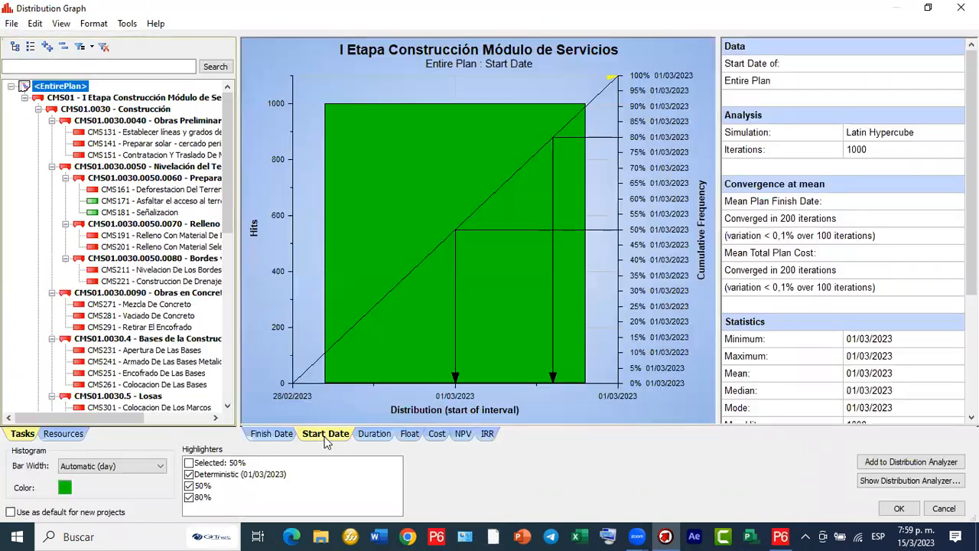
pyautogui.click(175, 261)
pyautogui.click(11, 24)
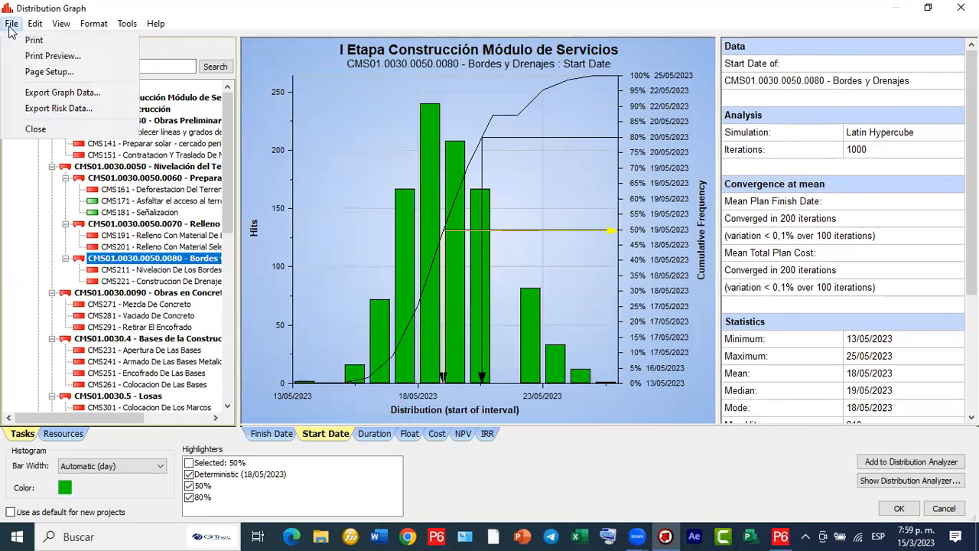
pyautogui.click(607, 210)
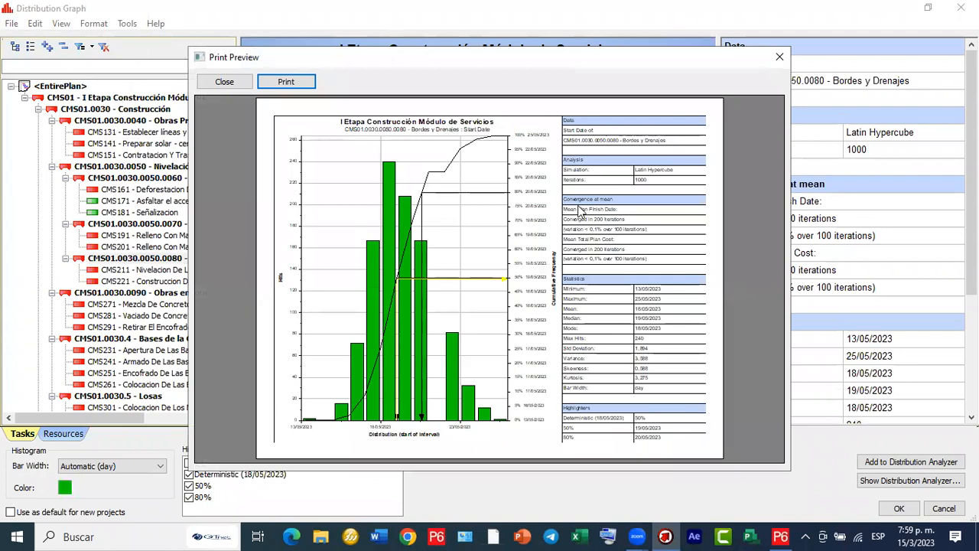
pyautogui.click(225, 81)
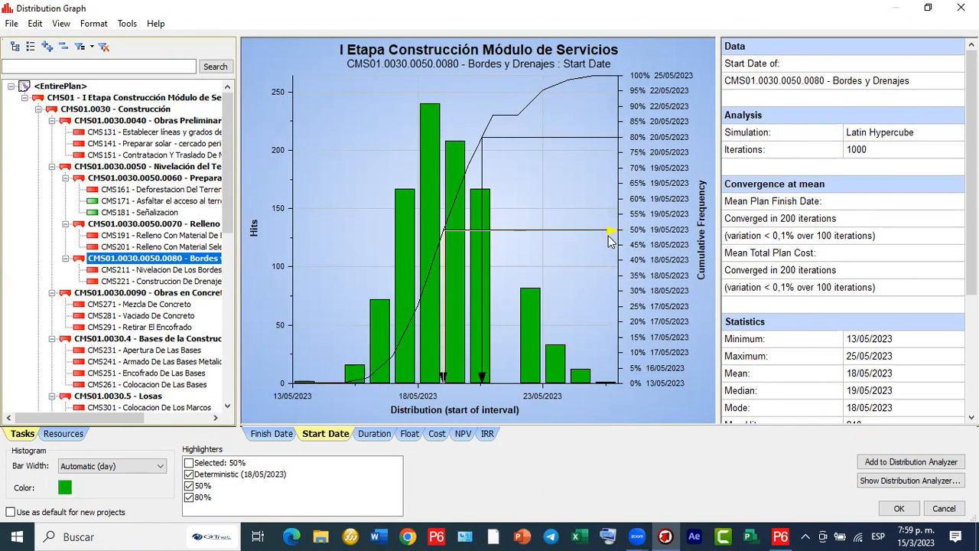
# View the Start Date distribution for the Entire Plan and for the task CMS201 - Relleno Con Material Seleccionado.
pyautogui.click(61, 86)
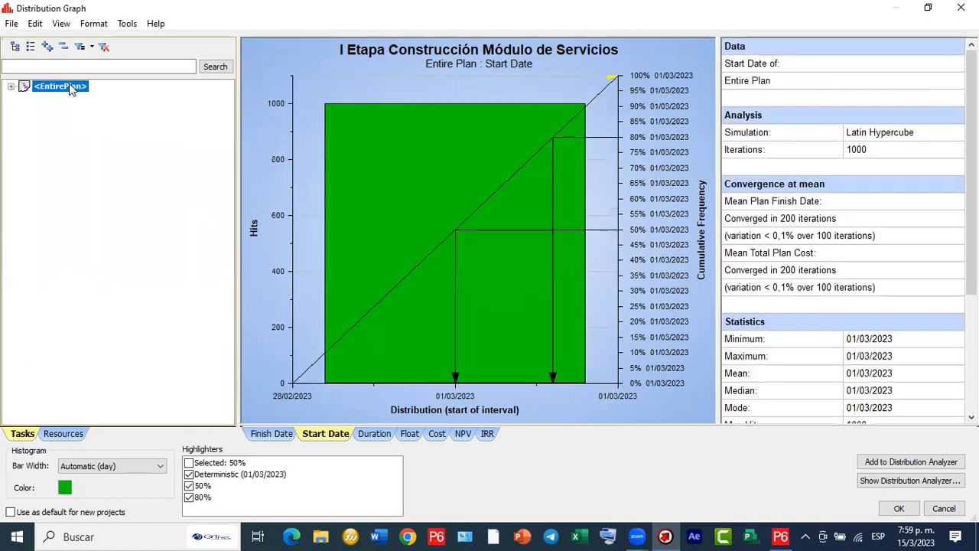
pyautogui.click(10, 86)
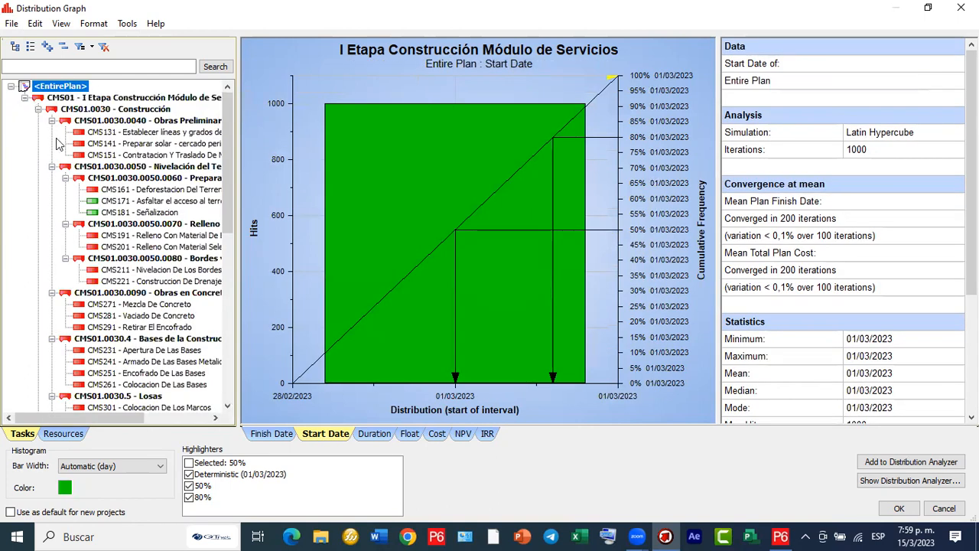
pyautogui.click(153, 246)
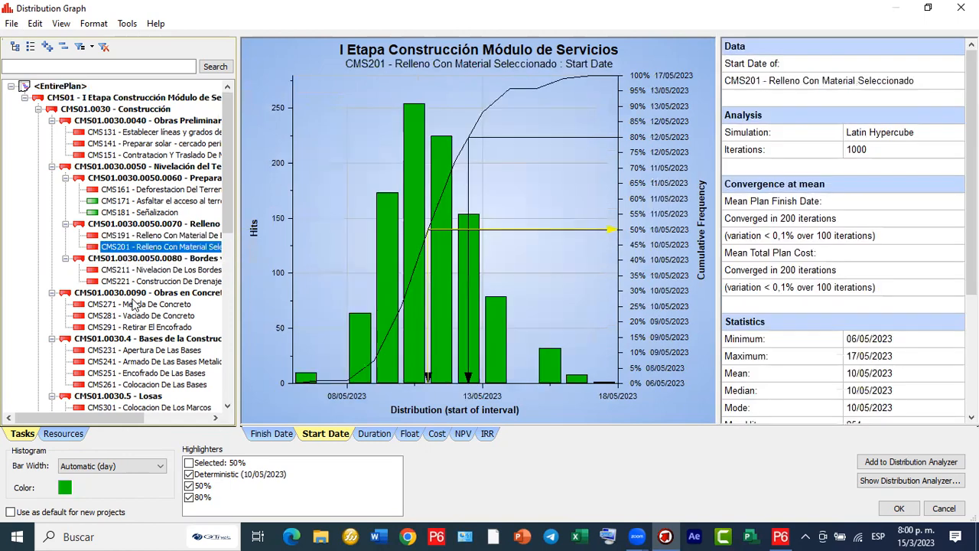
# View the Start Date distribution of CMS01.0030.0090 - Obras en Concreto and close the Distribution Graph, saving its changes.
pyautogui.click(131, 293)
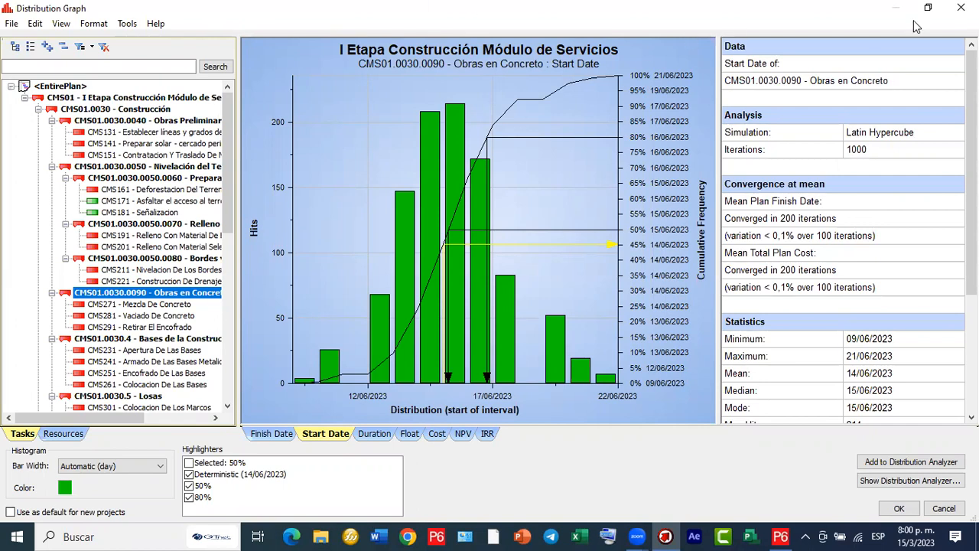
pyautogui.click(960, 8)
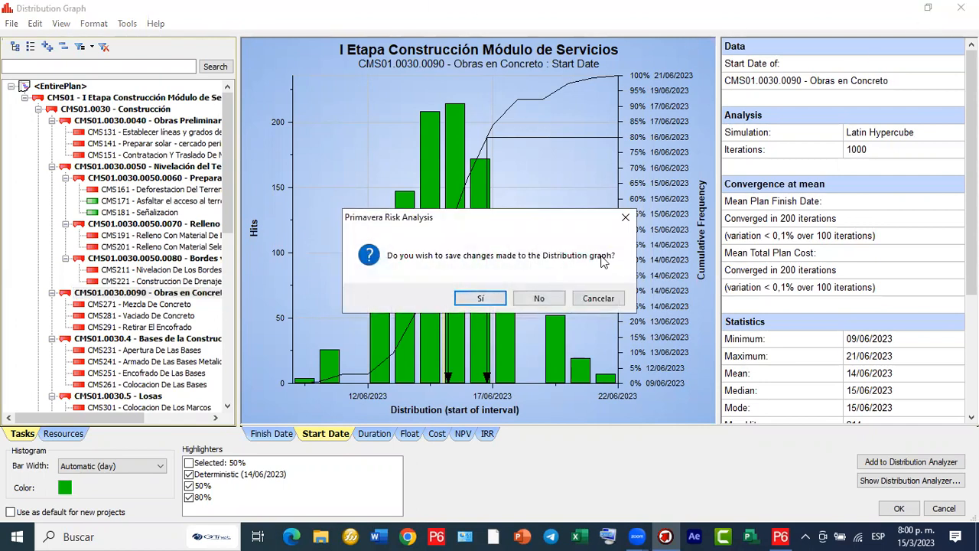
pyautogui.click(480, 297)
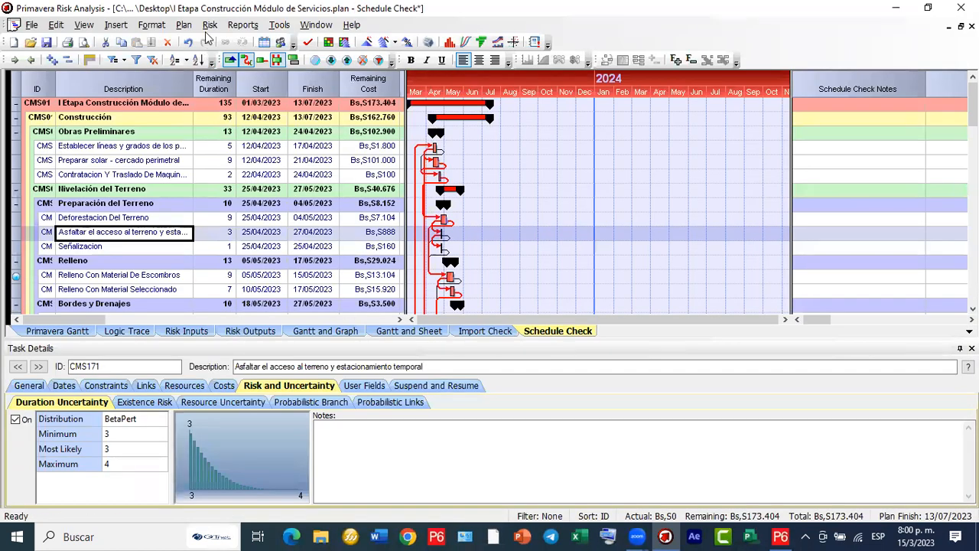
# Reopen the Distribution Graph report to review the saved Start Date distribution and close it.
pyautogui.click(243, 24)
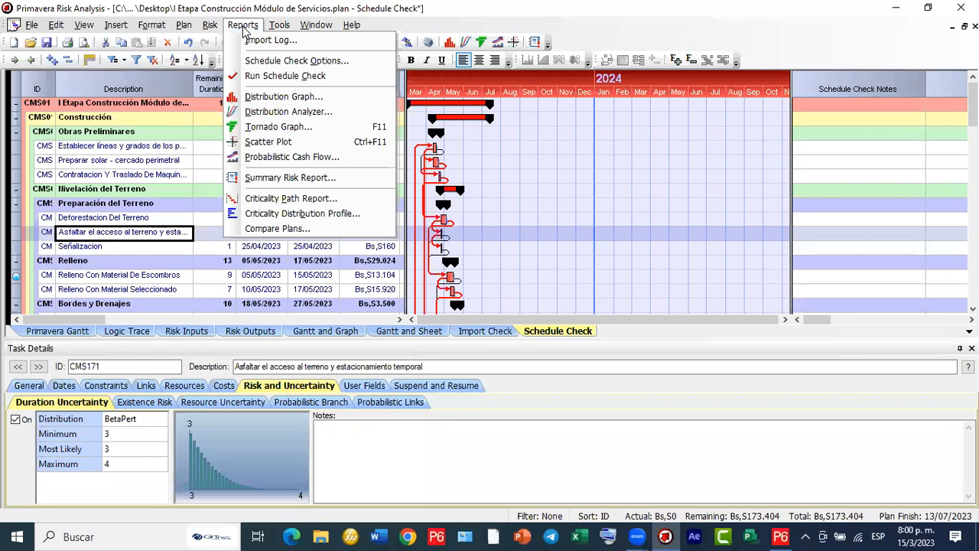
pyautogui.click(305, 95)
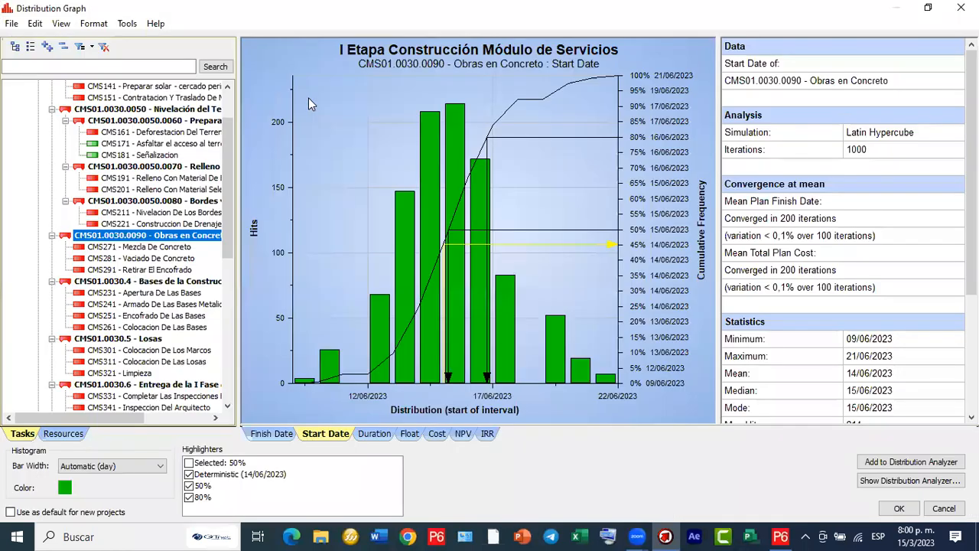
pyautogui.click(961, 6)
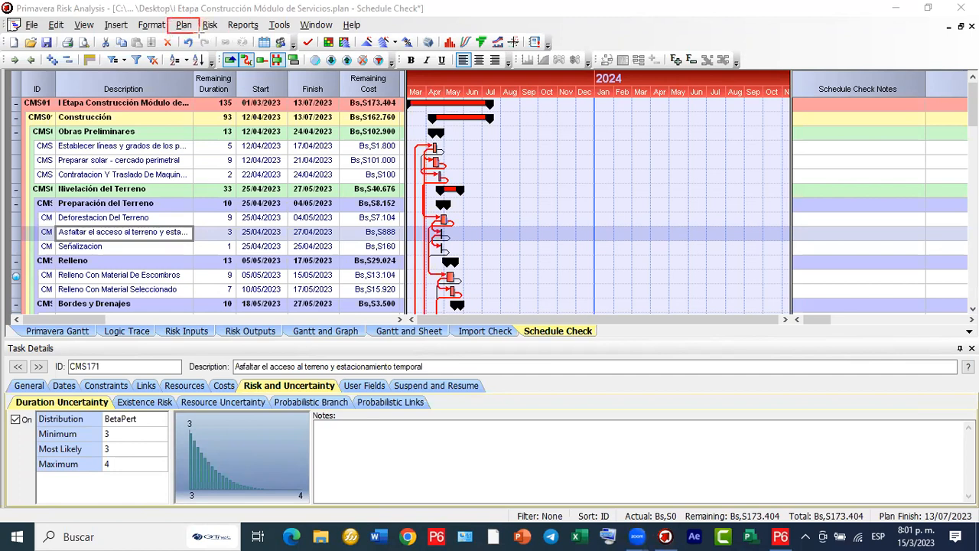
# Open the plan's calendars and select the PROYECTO calendar.
pyautogui.click(192, 26)
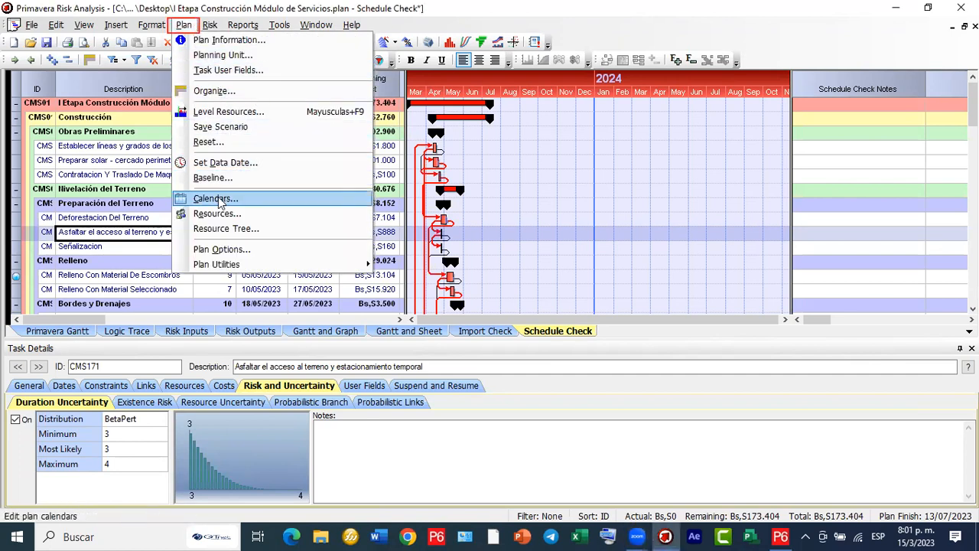
pyautogui.click(253, 206)
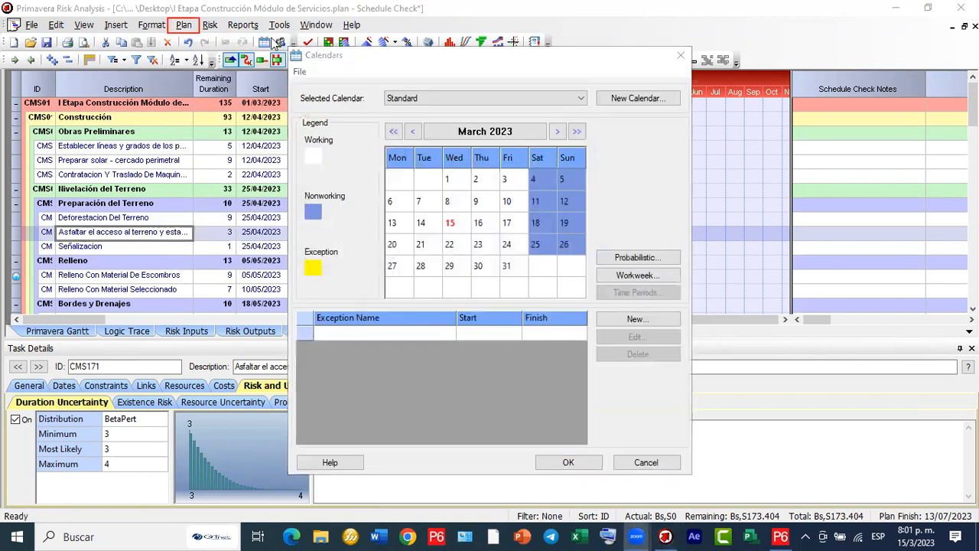
pyautogui.click(580, 98)
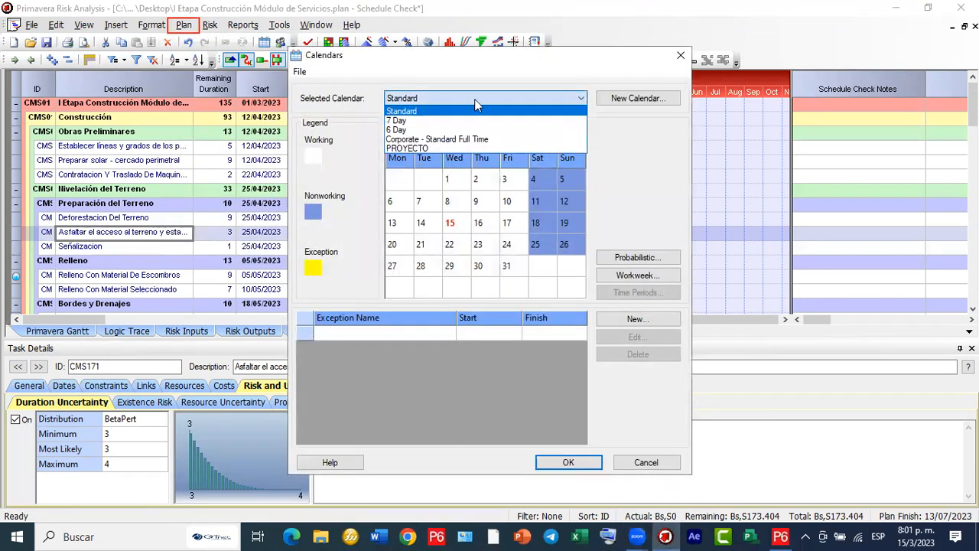
pyautogui.click(424, 149)
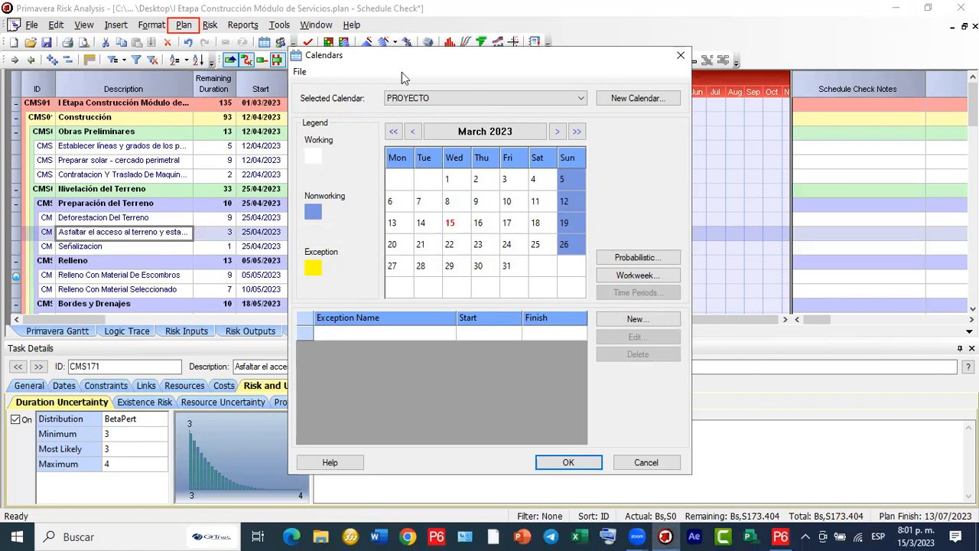
pyautogui.moveTo(425, 103); pyautogui.dragTo(614, 251)
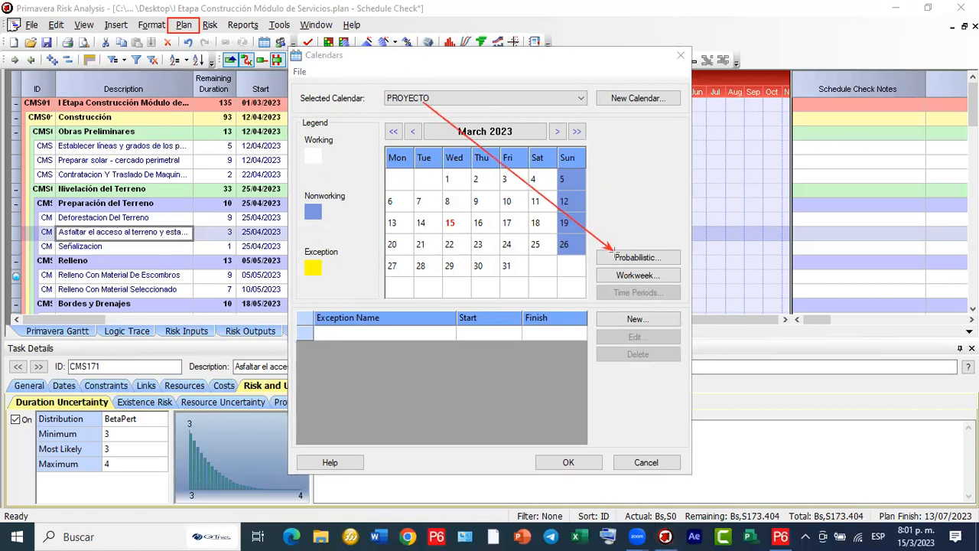
# Make the PROYECTO calendar probabilistic and move its settings dialog clear of the month view.
pyautogui.click(665, 261)
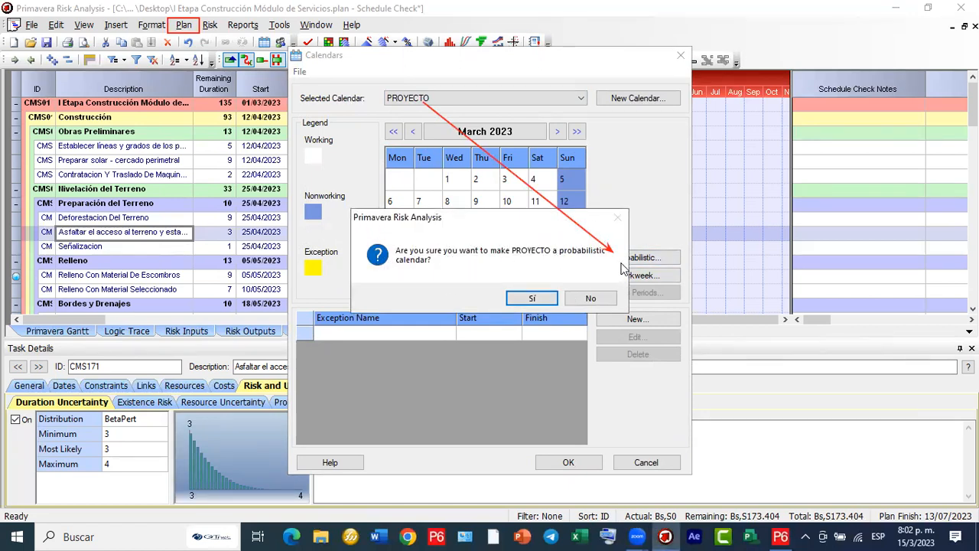
pyautogui.click(548, 300)
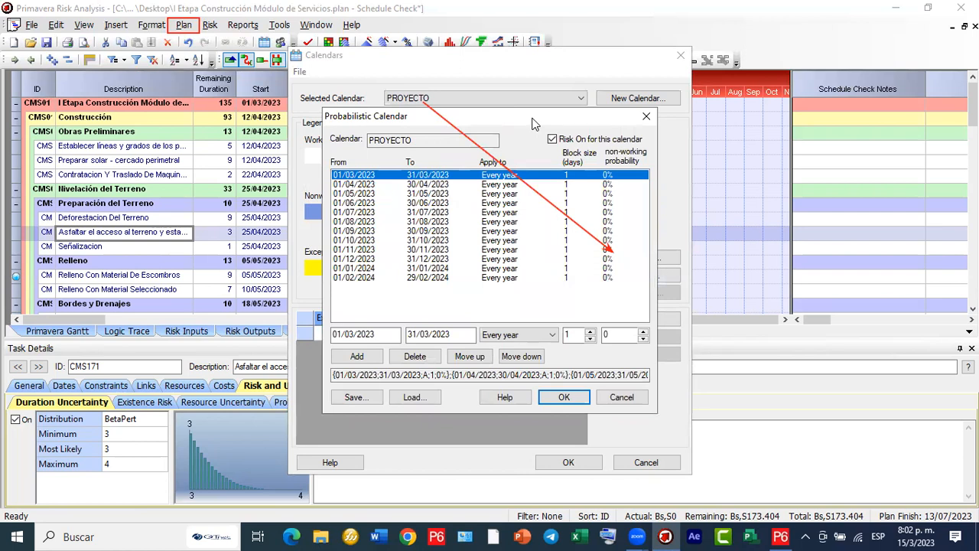
pyautogui.moveTo(533, 122); pyautogui.dragTo(716, 125)
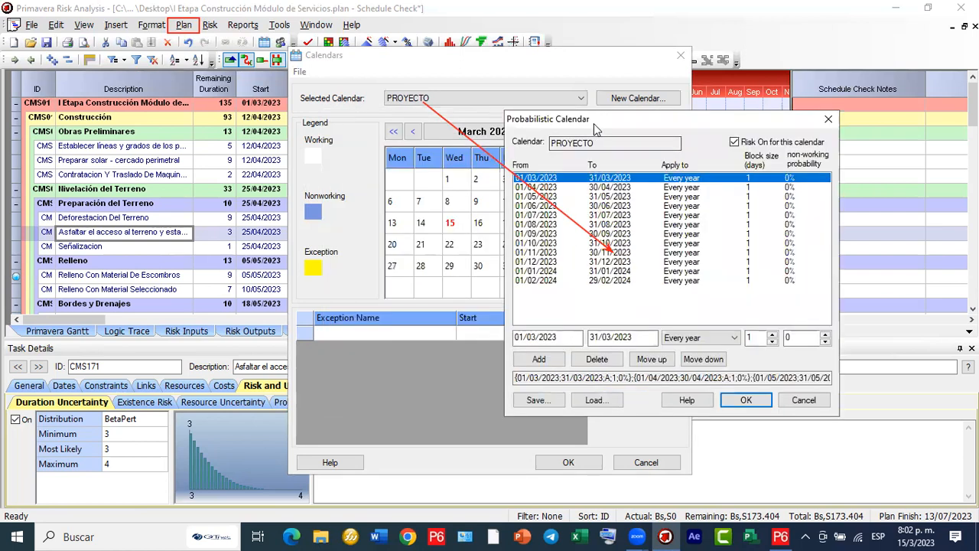
pyautogui.moveTo(594, 124); pyautogui.dragTo(632, 132)
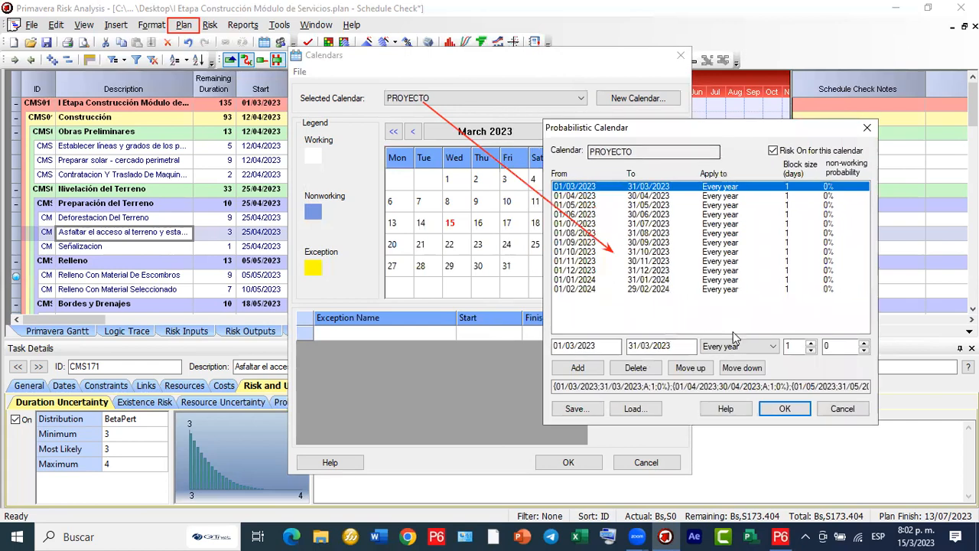
# Delete all the default monthly periods from the PROYECTO probabilistic calendar.
pyautogui.click(635, 368)
pyautogui.click(635, 368)
pyautogui.click(635, 368)
pyautogui.click(635, 368)
pyautogui.click(635, 368)
pyautogui.click(635, 368)
pyautogui.click(635, 368)
pyautogui.click(635, 368)
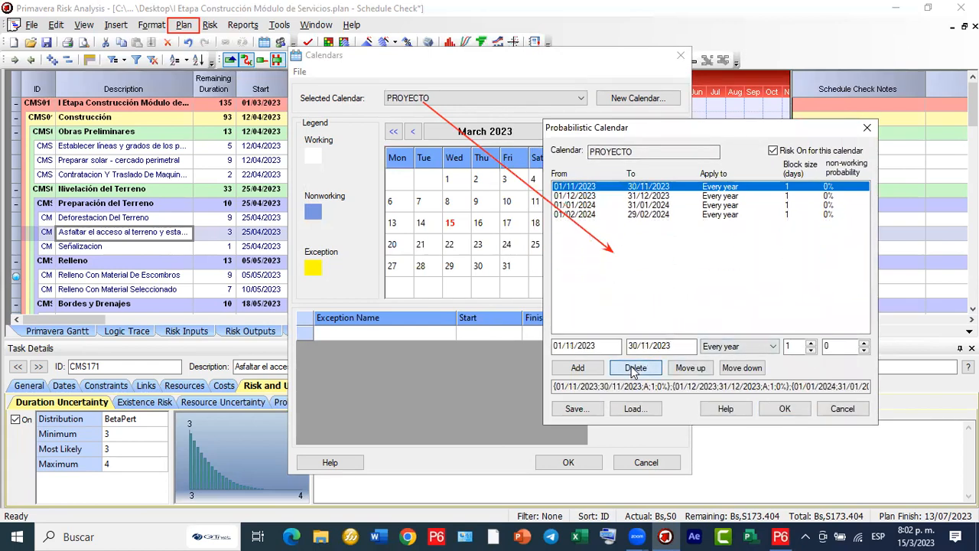
pyautogui.click(634, 368)
pyautogui.click(634, 369)
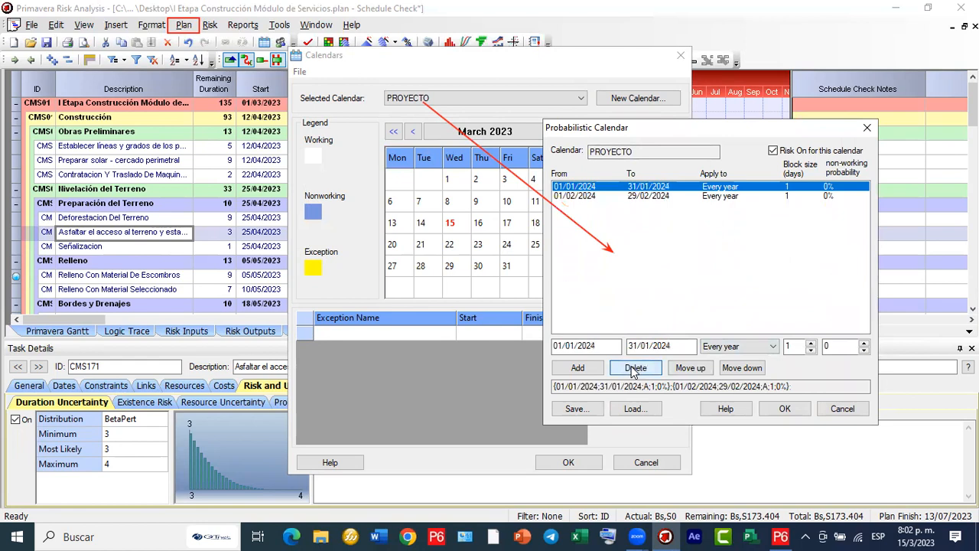
pyautogui.click(635, 369)
pyautogui.click(633, 368)
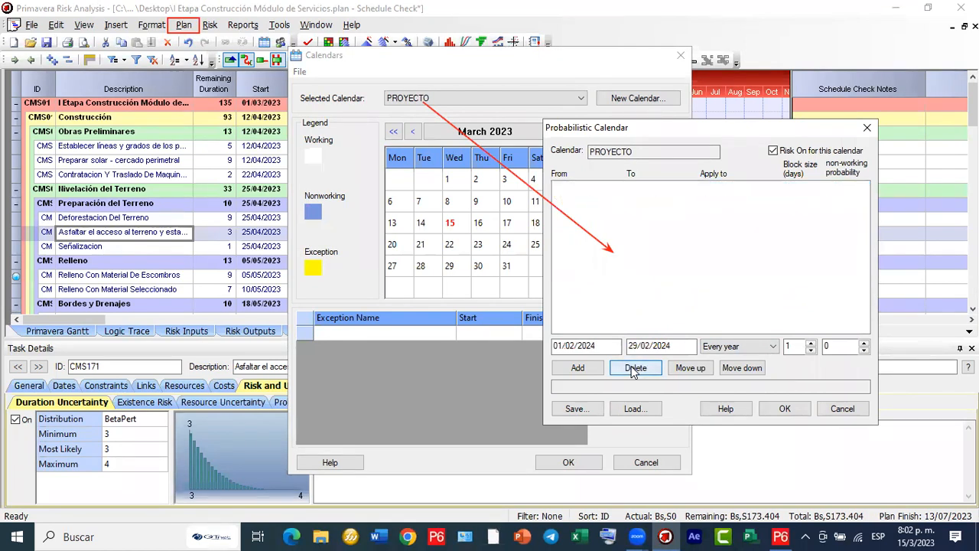
# Try to enter 15/15/2024 as the period's start date.
pyautogui.click(597, 346)
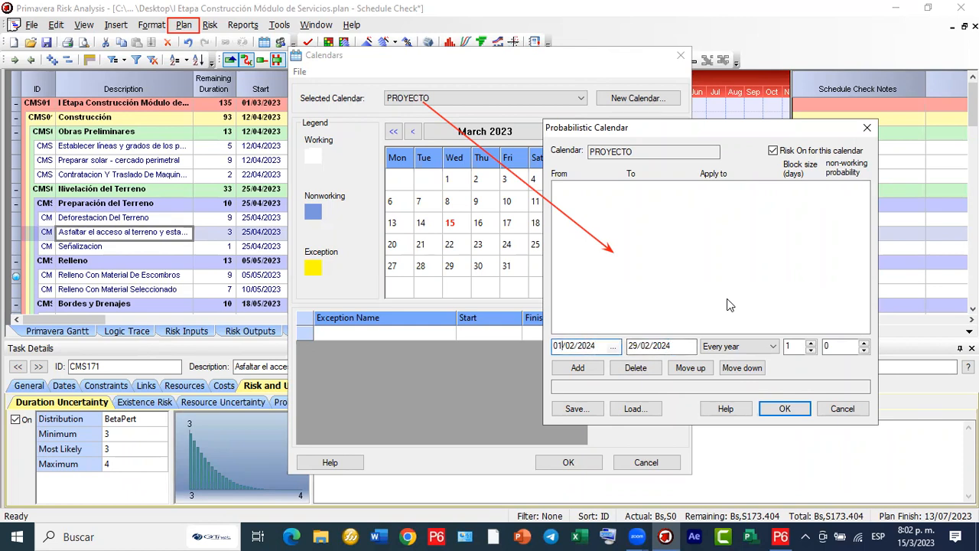
pyautogui.write('15')
pyautogui.press('BackSpace')
pyautogui.write('54')
pyautogui.press('BackSpace')
pyautogui.press('BackSpace')
pyautogui.write('1')
pyautogui.press('BackSpace')
pyautogui.write('5')
pyautogui.click(658, 346)
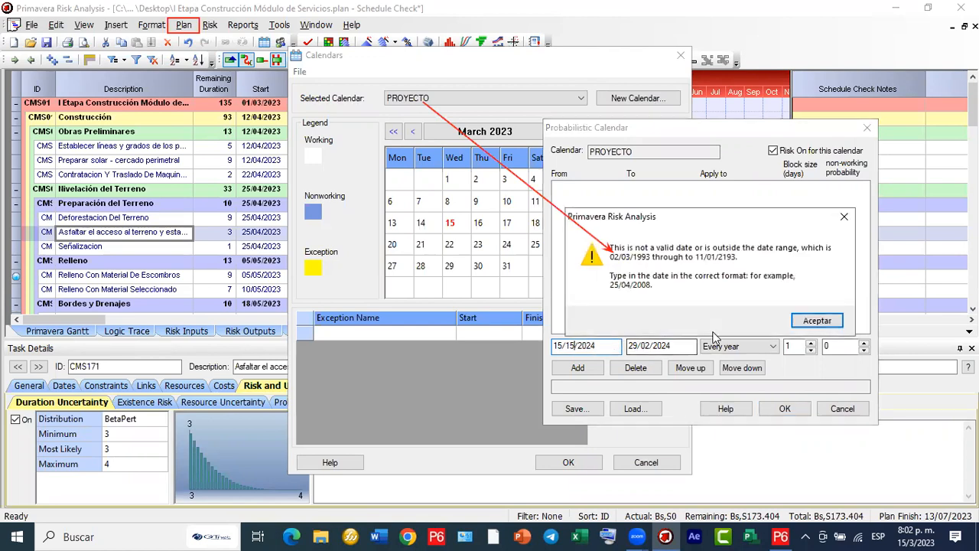
pyautogui.click(816, 322)
# Set the period's start date to 01/02/2023 and its end date to 30/03/2023.
pyautogui.click(613, 344)
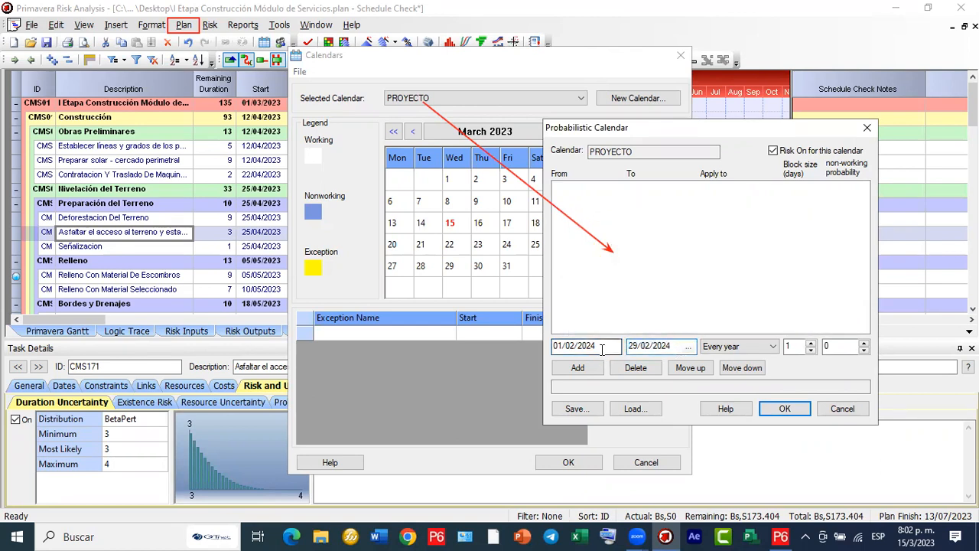
pyautogui.press('BackSpace')
pyautogui.write('3')
pyautogui.click(641, 349)
pyautogui.press('BackSpace')
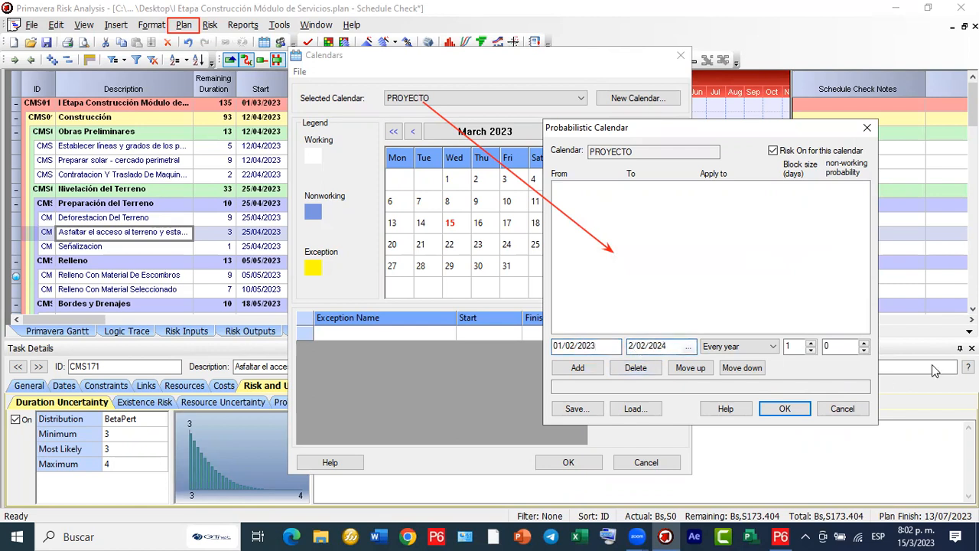
pyautogui.press('BackSpace')
pyautogui.write('30')
pyautogui.press('Right')
pyautogui.press('Right')
pyautogui.press('Delete')
pyautogui.write('3')
pyautogui.press('BackSpace')
pyautogui.write('3')
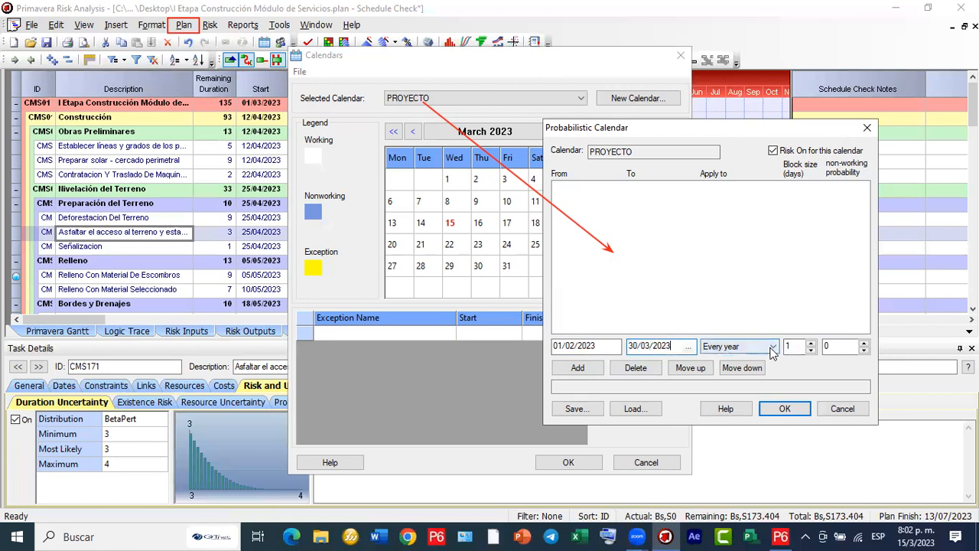
# Set the non-working probability to 5% and confirm the probabilistic calendar without adding the period.
pyautogui.click(864, 344)
pyautogui.click(864, 343)
pyautogui.click(864, 344)
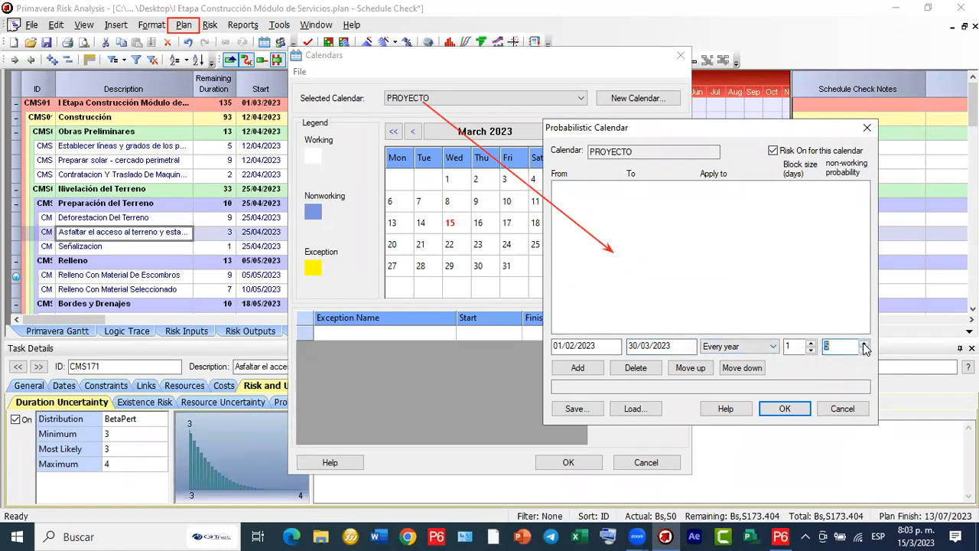
pyautogui.click(800, 410)
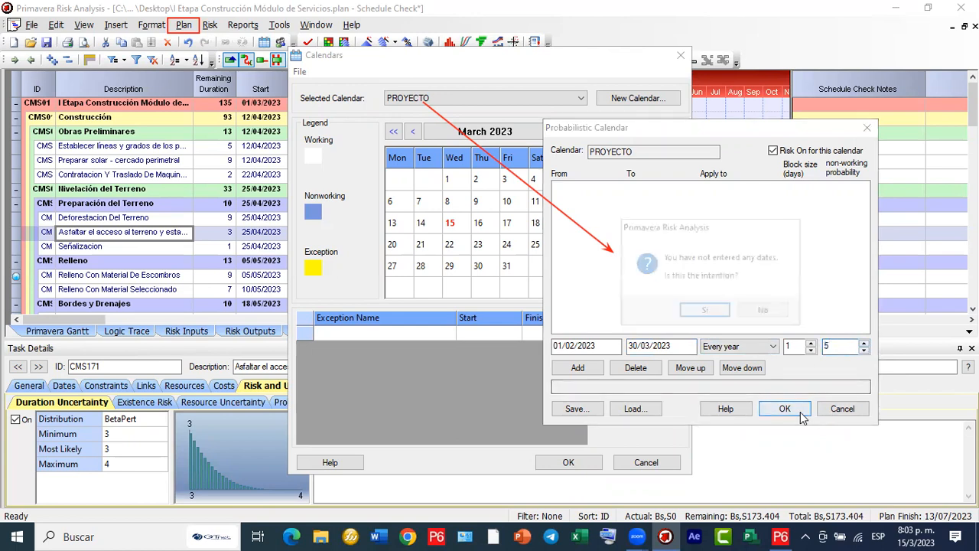
pyautogui.click(720, 312)
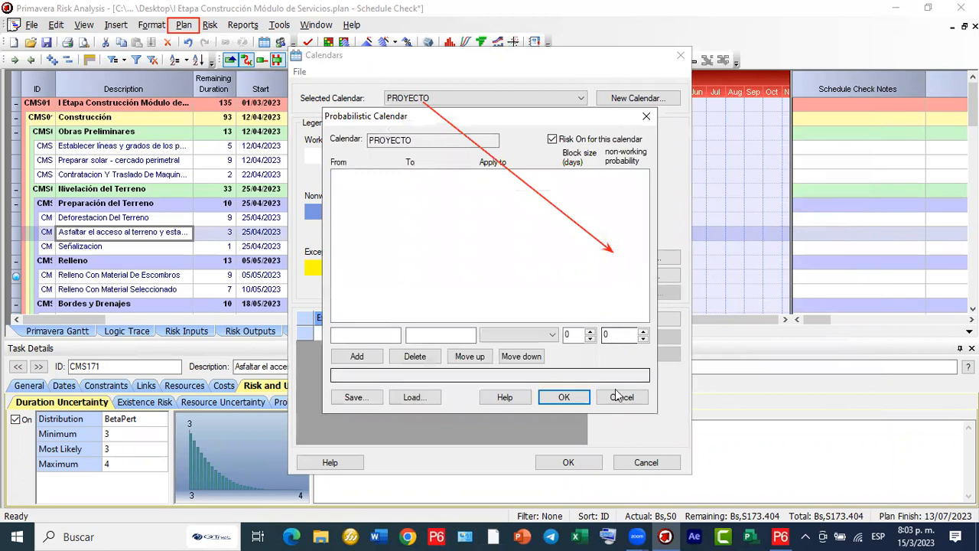
# Enter a period from 01/03/2023 to 30/03/2023 for the PROYECTO probabilistic calendar.
pyautogui.click(374, 357)
pyautogui.click(520, 302)
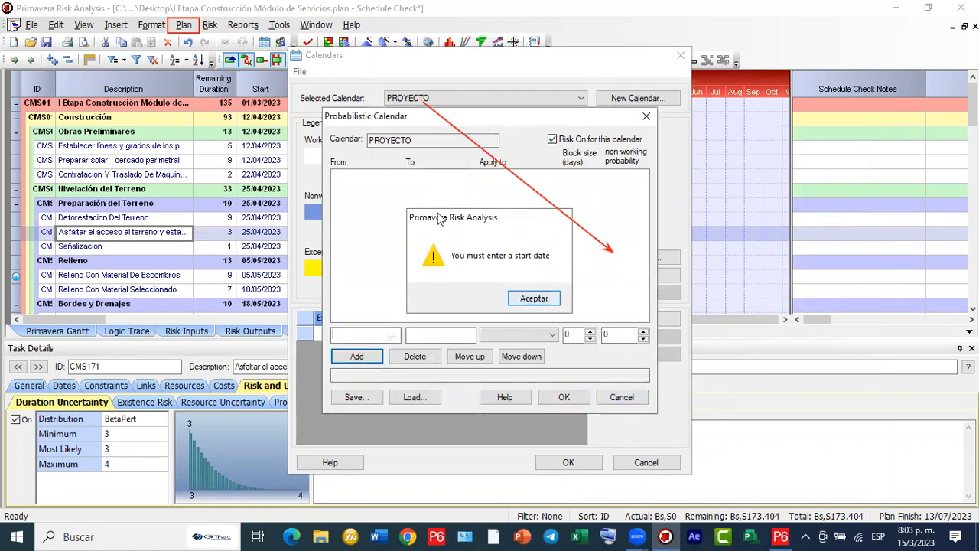
pyautogui.click(393, 335)
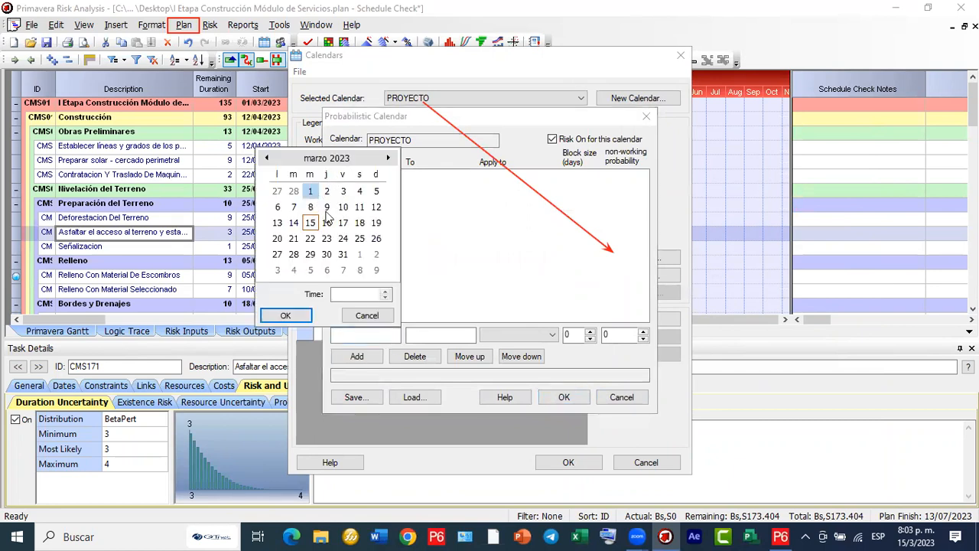
pyautogui.click(286, 315)
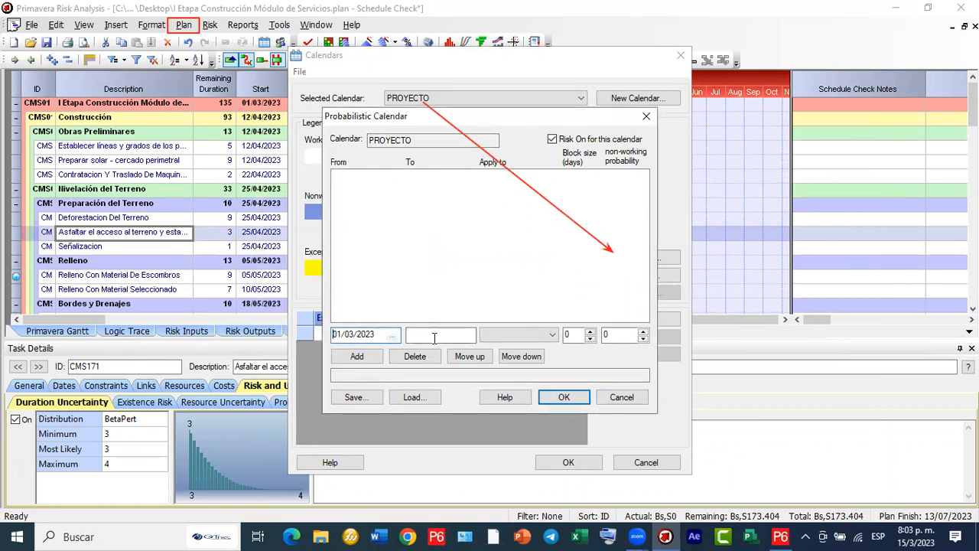
pyautogui.click(469, 335)
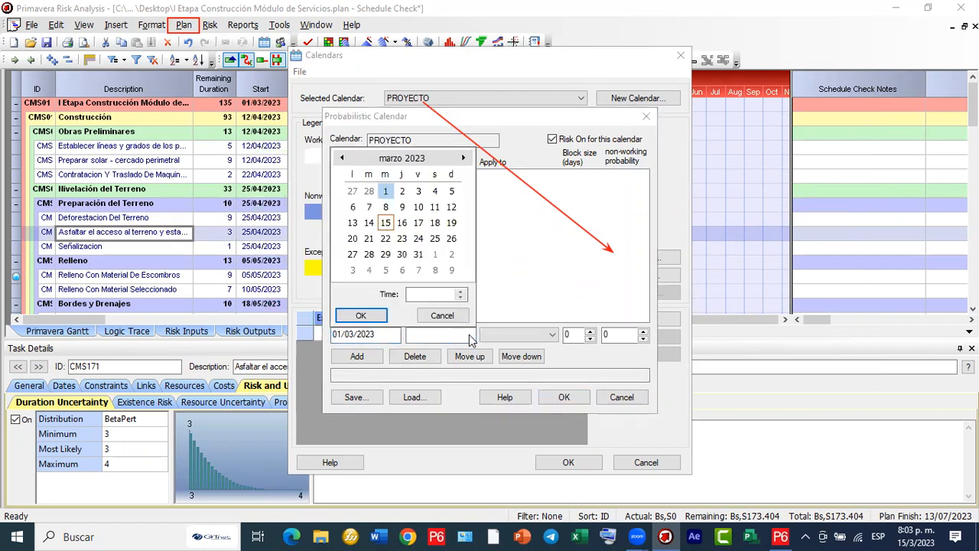
pyautogui.click(402, 254)
pyautogui.click(361, 316)
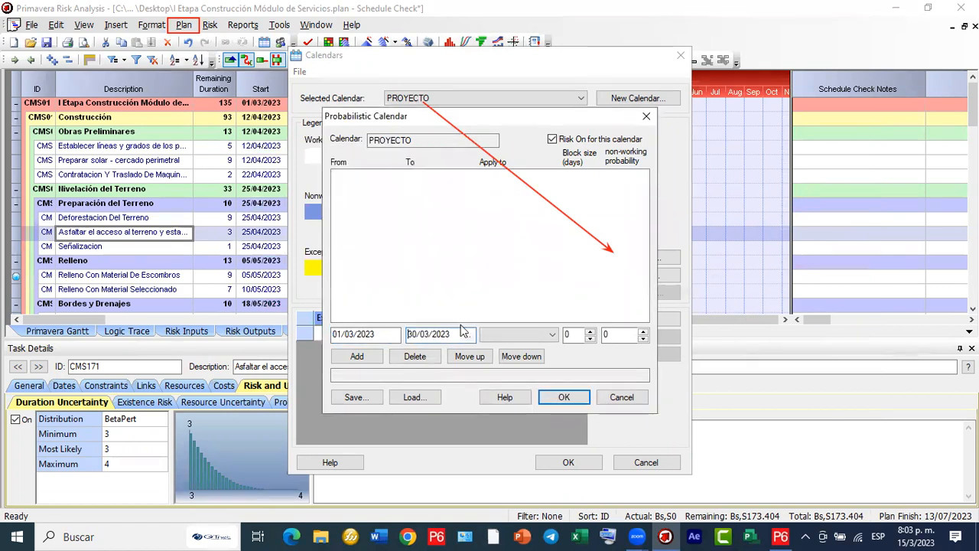
# Apply the period to the current year only with a block size of 3 days and add it to the calendar.
pyautogui.click(540, 334)
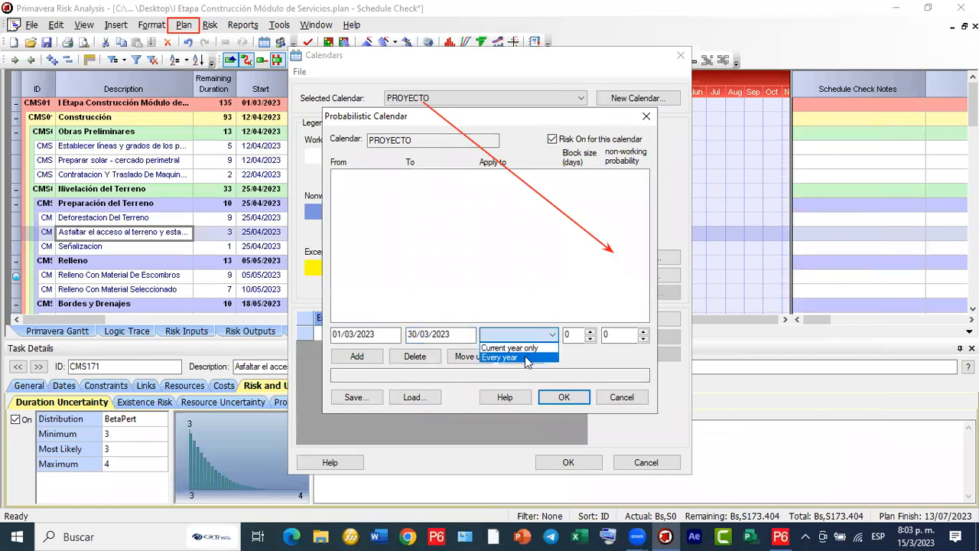
pyautogui.click(515, 348)
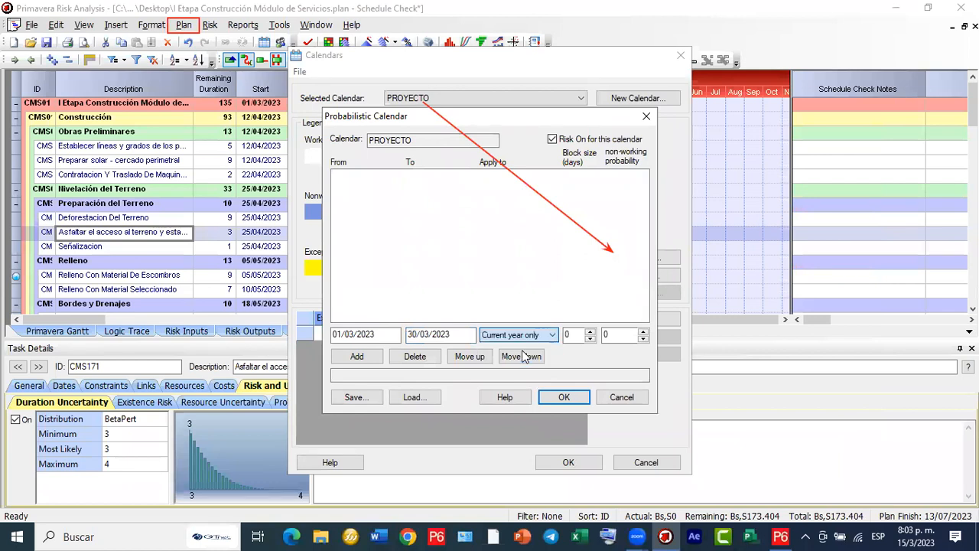
pyautogui.doubleClick(590, 333)
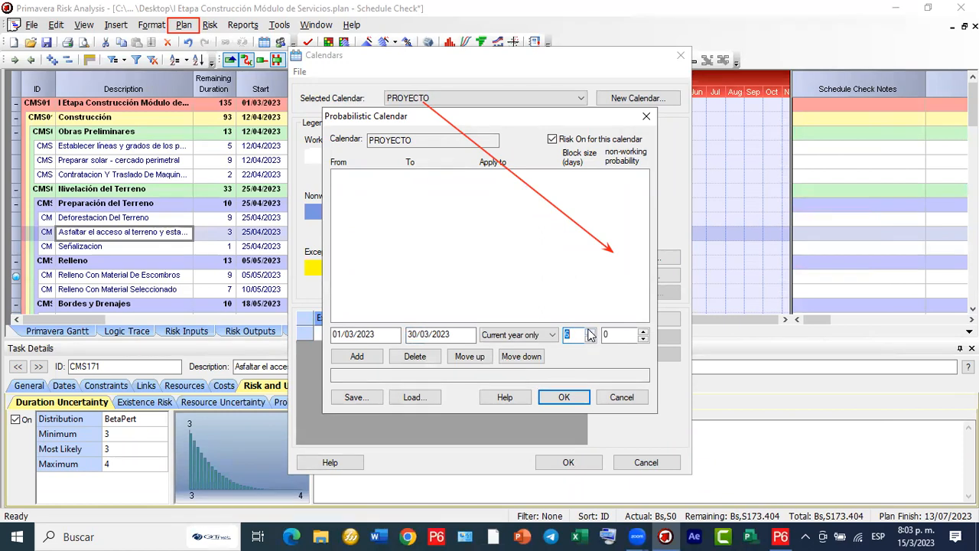
pyautogui.click(589, 333)
pyautogui.click(591, 341)
pyautogui.click(371, 359)
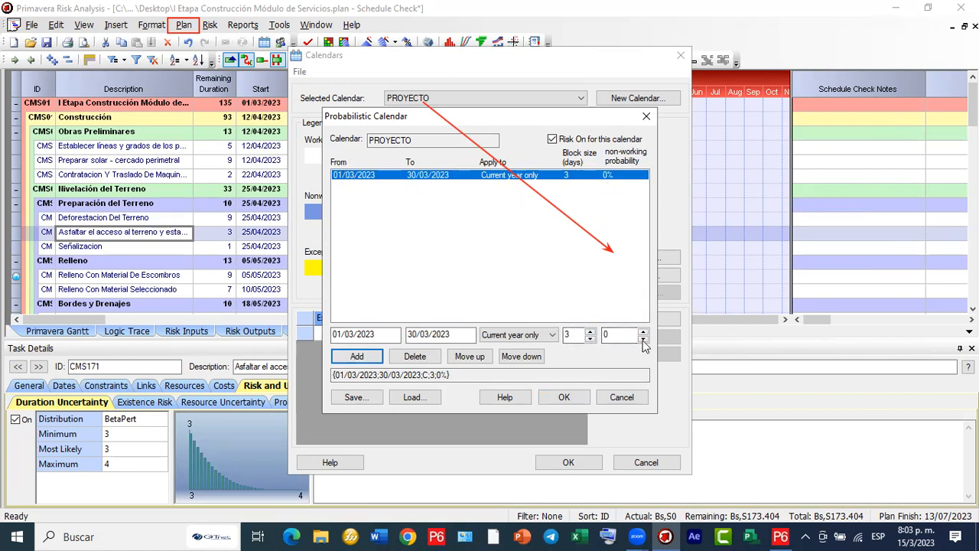
# Set the non-working probability of the March 2023 period to 50% and confirm the probabilistic calendar.
pyautogui.click(616, 332)
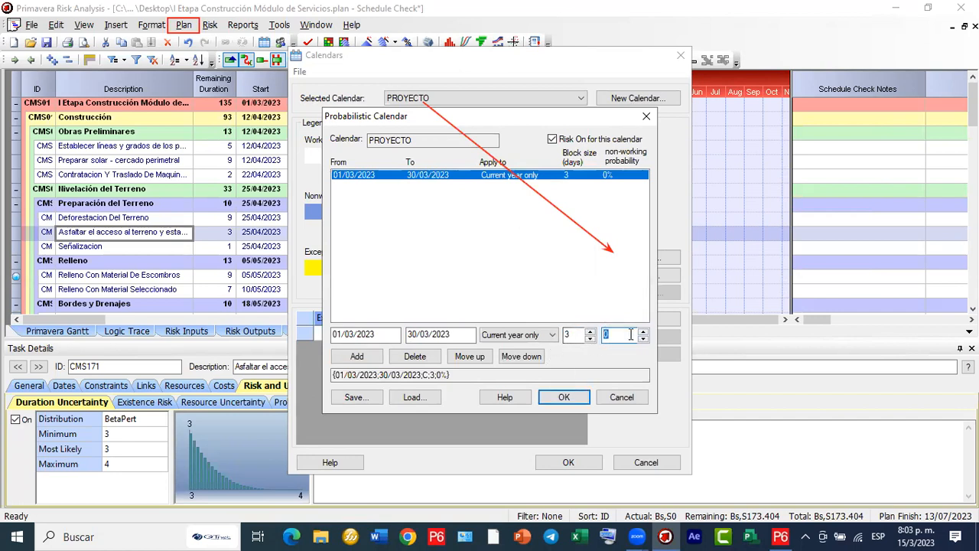
pyautogui.write('50')
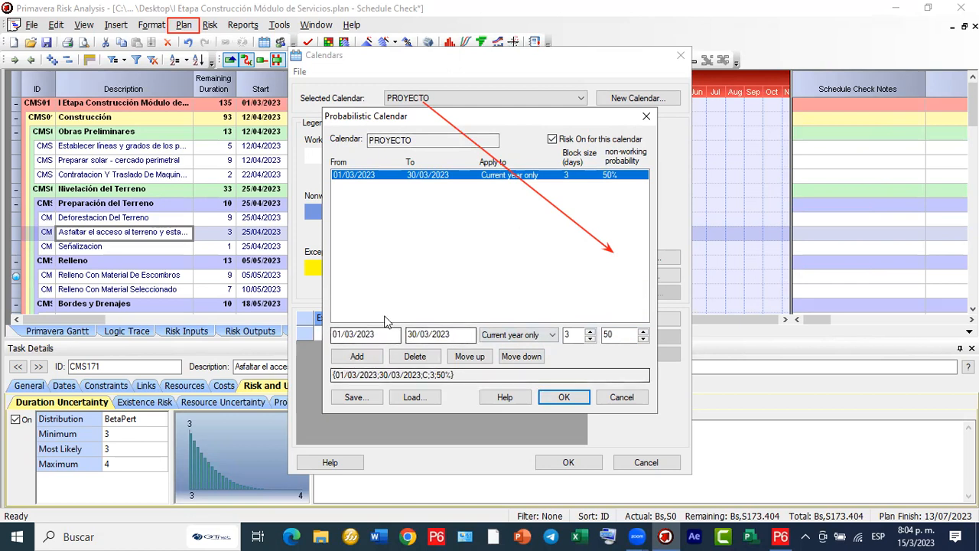
pyautogui.click(565, 400)
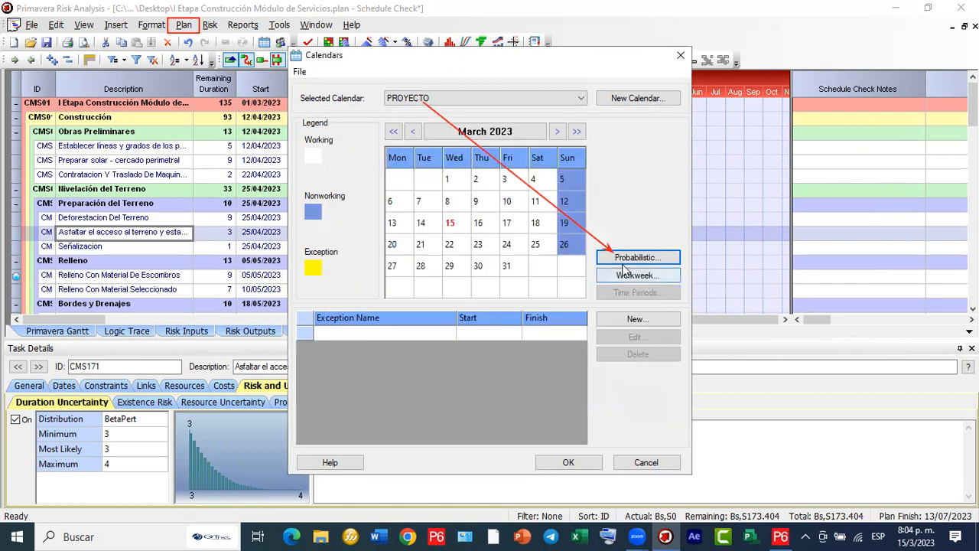
# Recheck the risk period saved in the PROYECTO probabilistic calendar, then confirm the calendar settings.
pyautogui.click(624, 264)
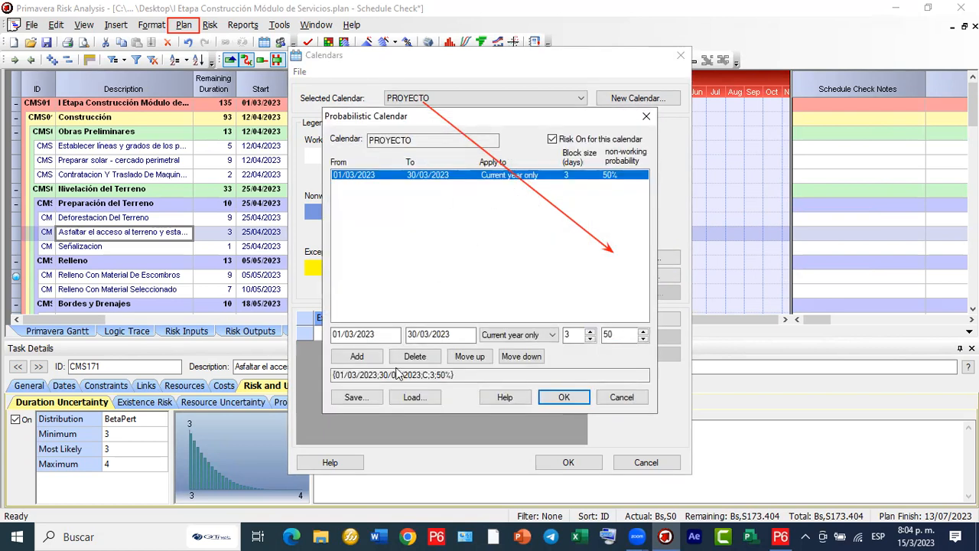
pyautogui.click(565, 400)
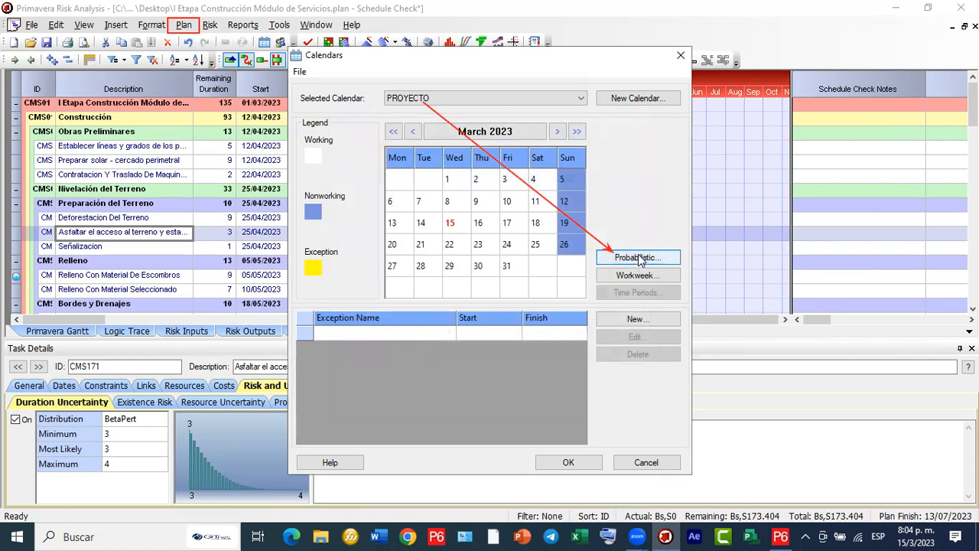
pyautogui.click(652, 258)
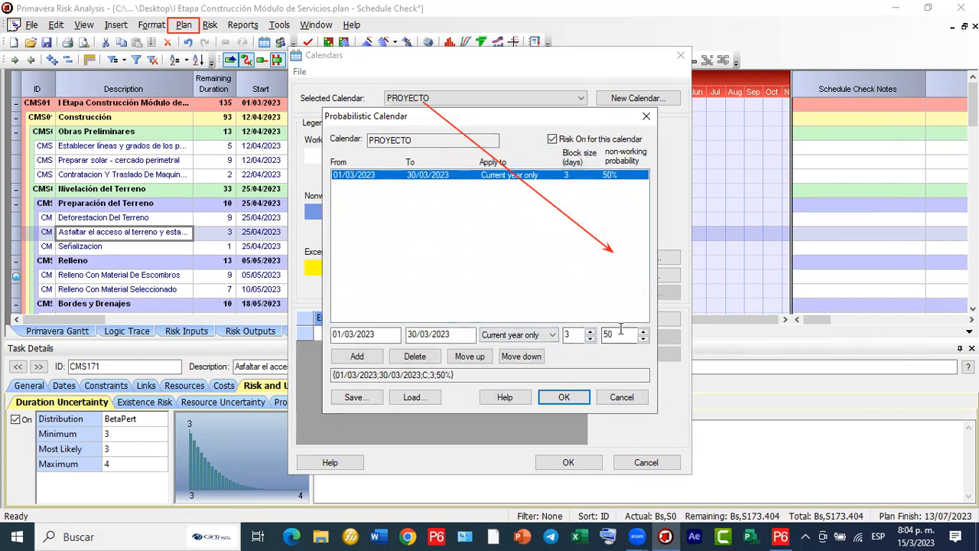
pyautogui.click(570, 397)
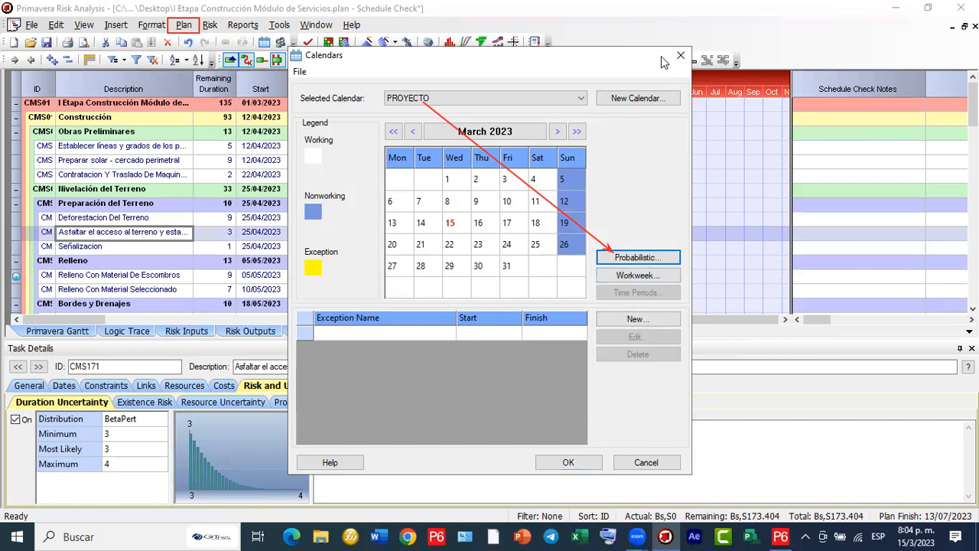
pyautogui.click(569, 462)
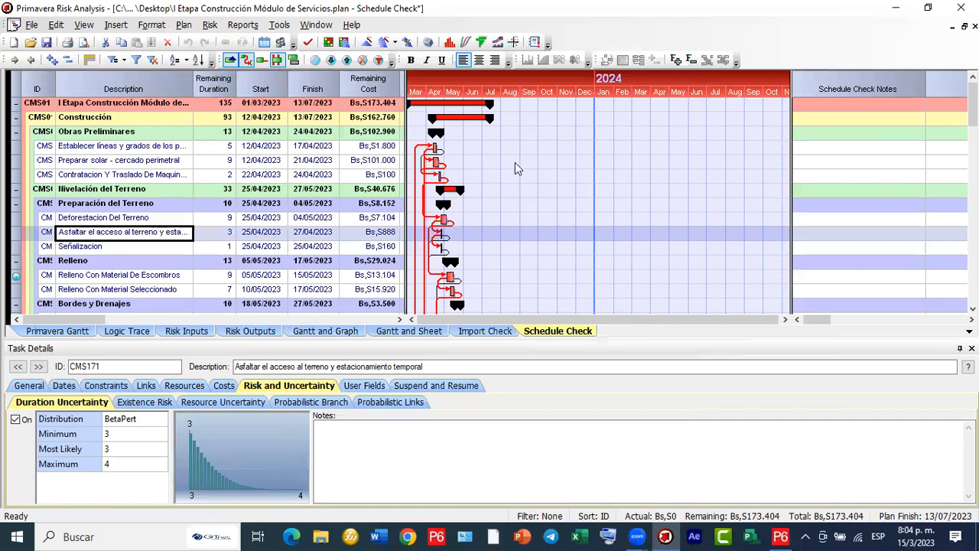
pyautogui.scroll(-10, 515, 162)
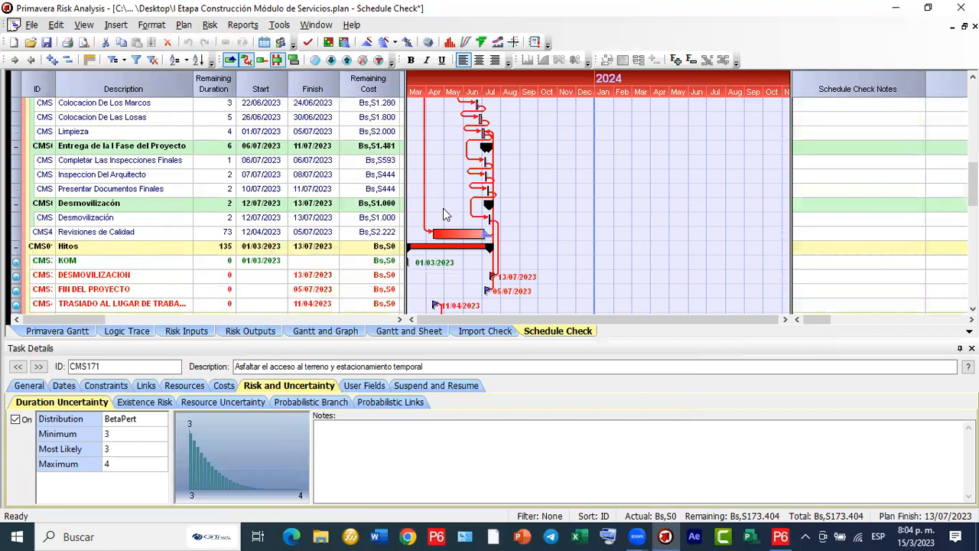
pyautogui.scroll(10, 443, 208)
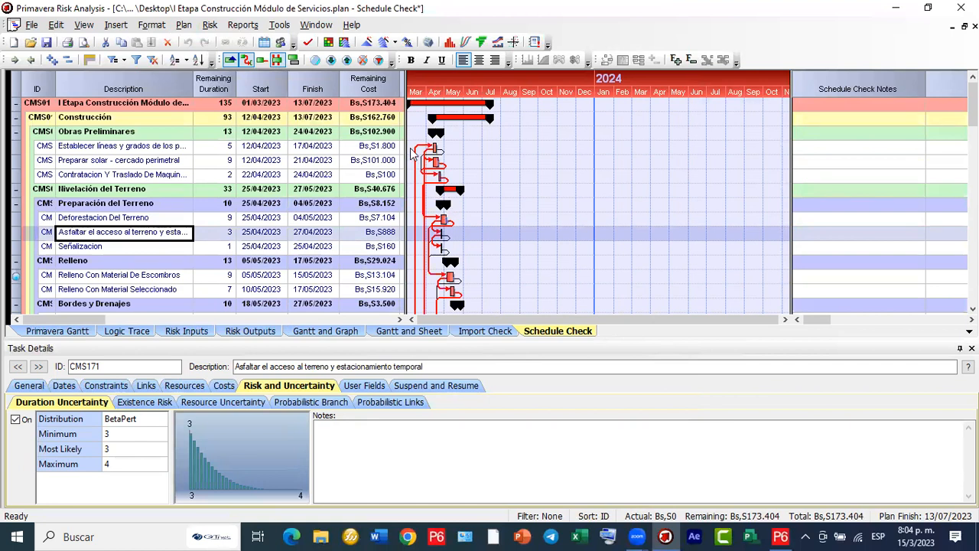
pyautogui.moveTo(406, 157)
pyautogui.mouseDown()
pyautogui.moveTo(509, 167)
pyautogui.moveTo(404, 188)
pyautogui.moveTo(404, 176)
pyautogui.mouseUp()
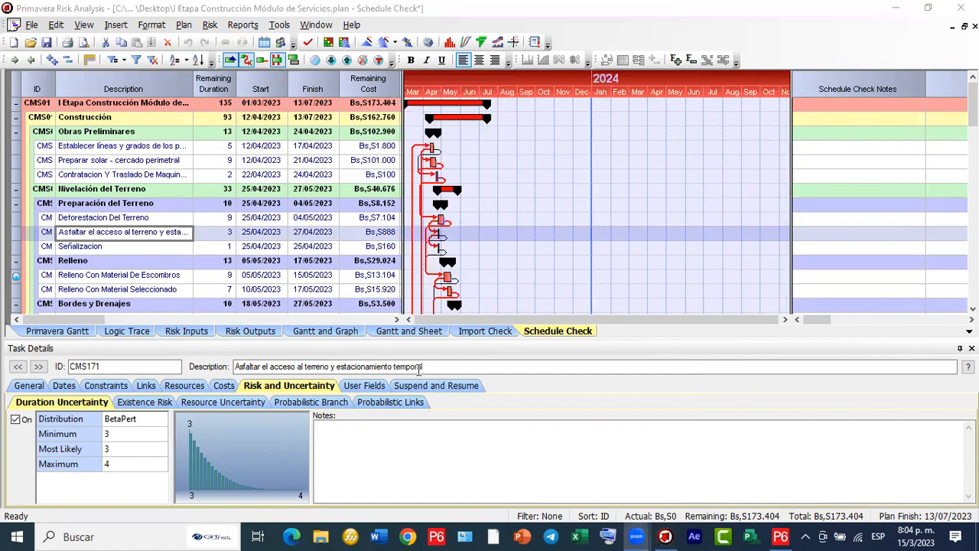
# Open Weather Modeling and add weather modeling to this plan.
pyautogui.click(184, 26)
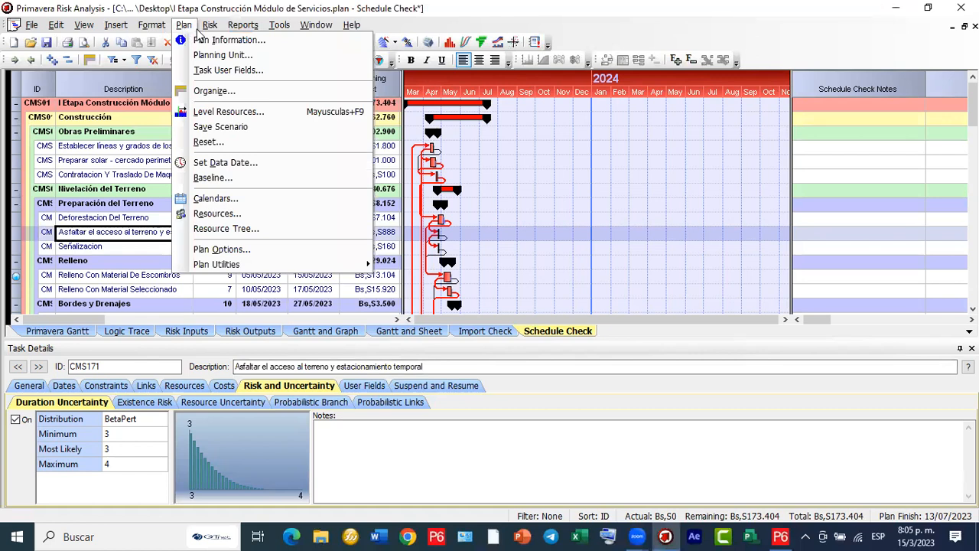
pyautogui.moveTo(212, 29)
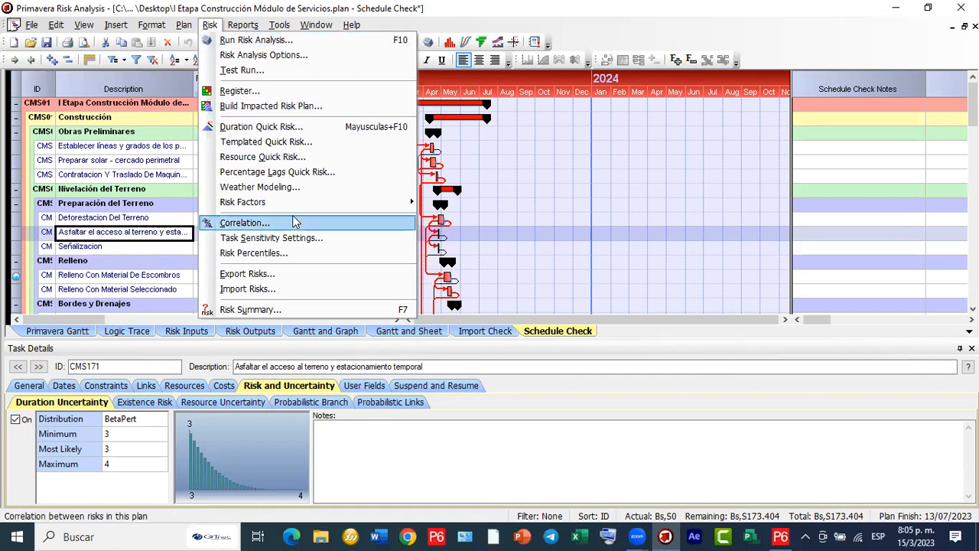
pyautogui.click(260, 191)
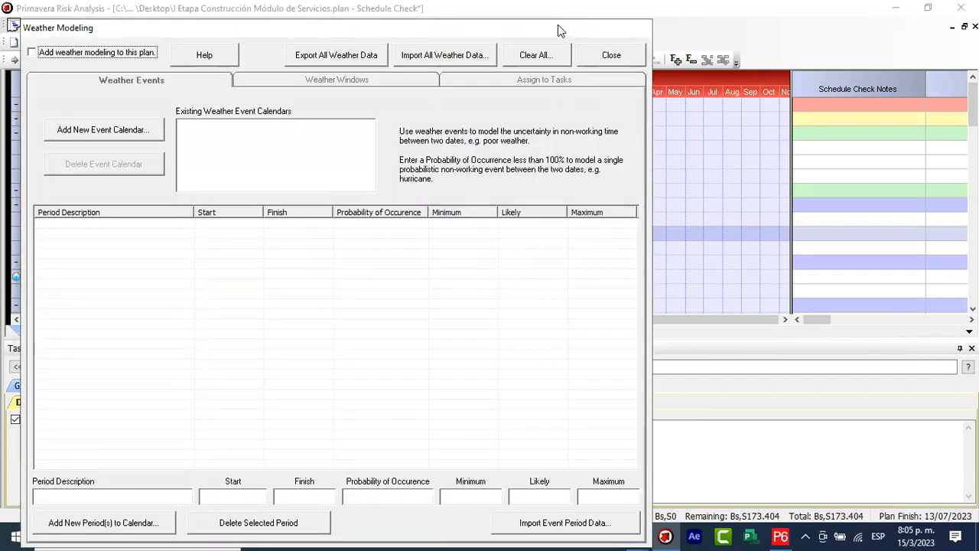
pyautogui.moveTo(582, 28); pyautogui.dragTo(720, 9)
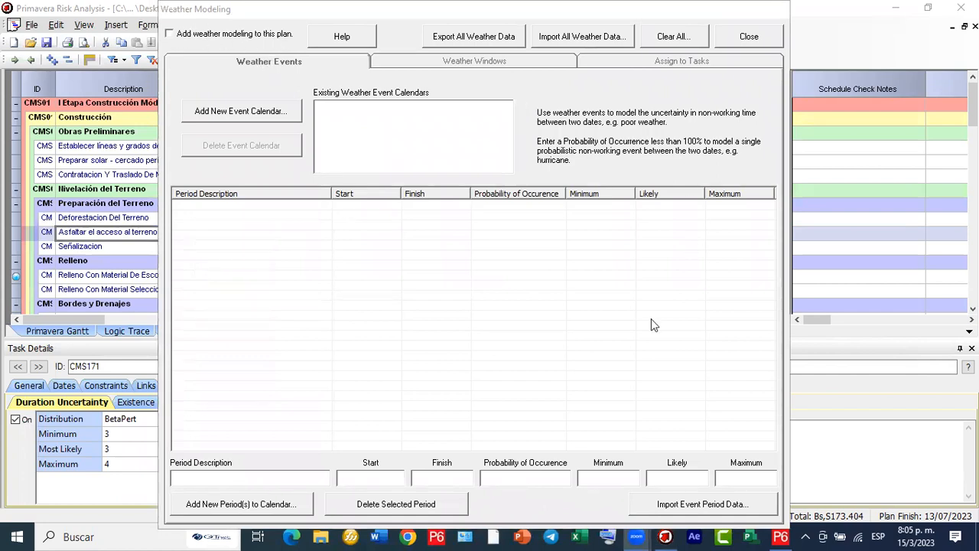
pyautogui.click(169, 33)
pyautogui.click(170, 35)
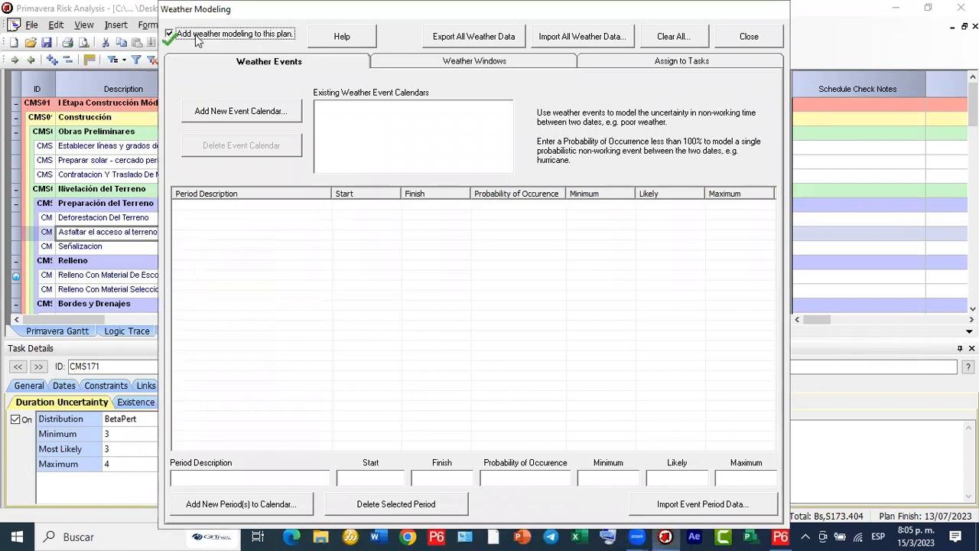
# Start a new weather event calendar named lluvias with monthly events from 01/05/2023.
pyautogui.click(259, 119)
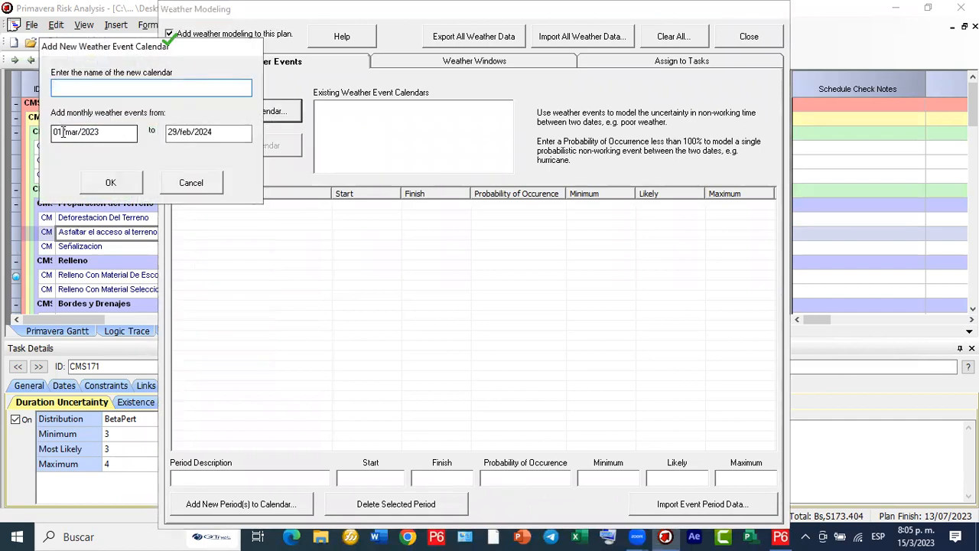
pyautogui.click(130, 132)
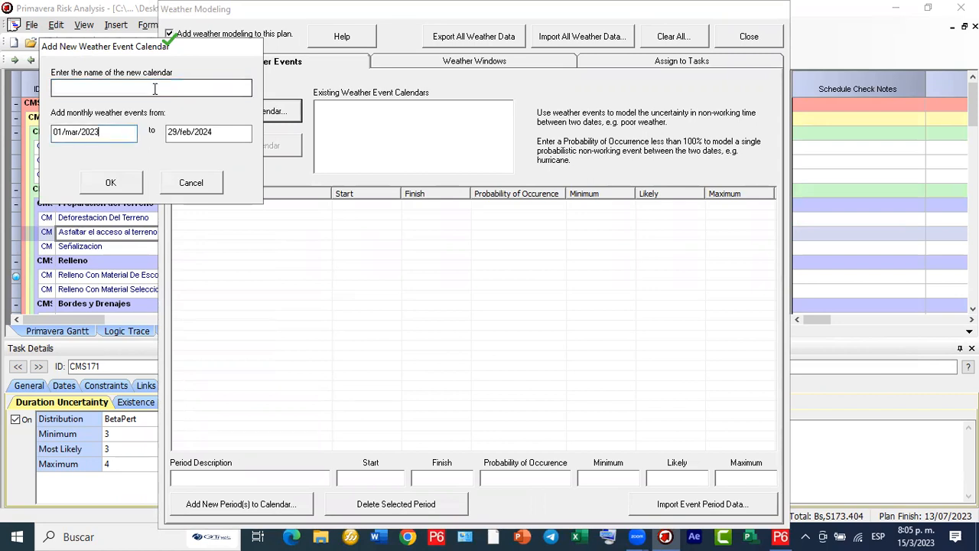
pyautogui.click(113, 83)
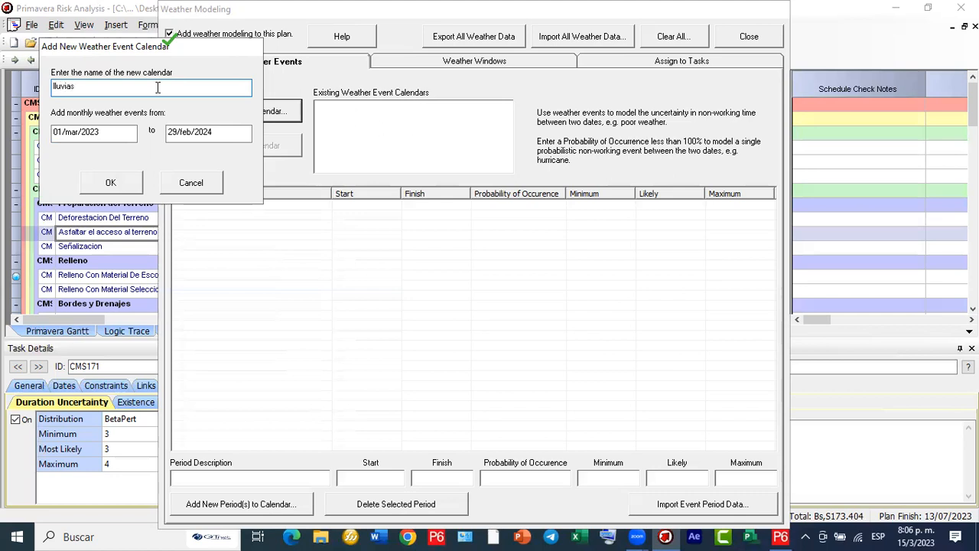
pyautogui.click(98, 133)
pyautogui.click(78, 133)
pyautogui.write('05')
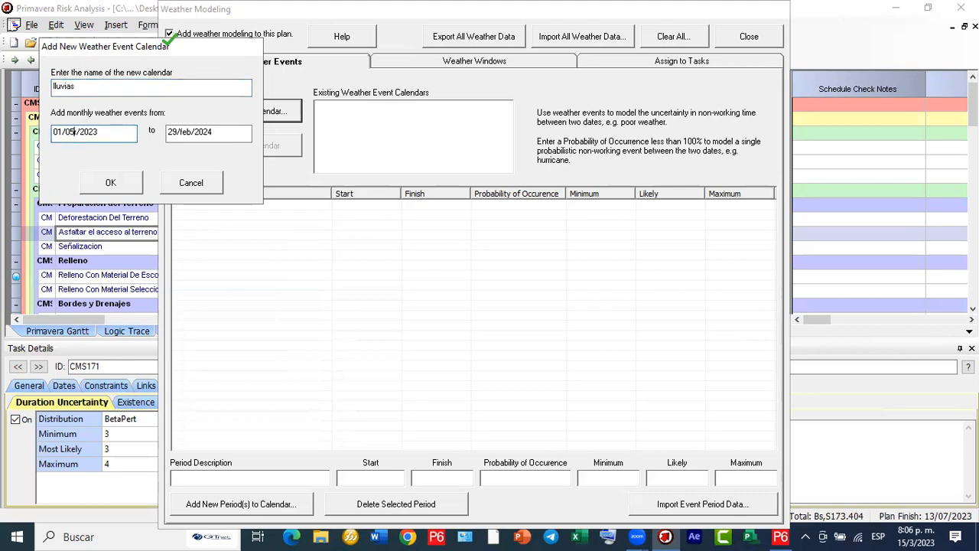
# Set the end date of the monthly weather events to 30/05/2024 and create the calendar.
pyautogui.click(175, 132)
pyautogui.click(175, 131)
pyautogui.write('30')
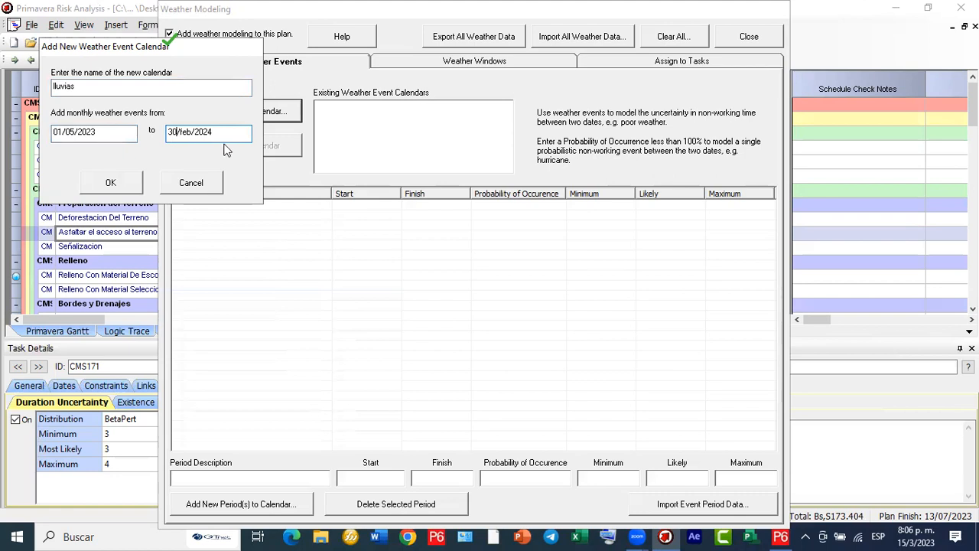
pyautogui.click(191, 131)
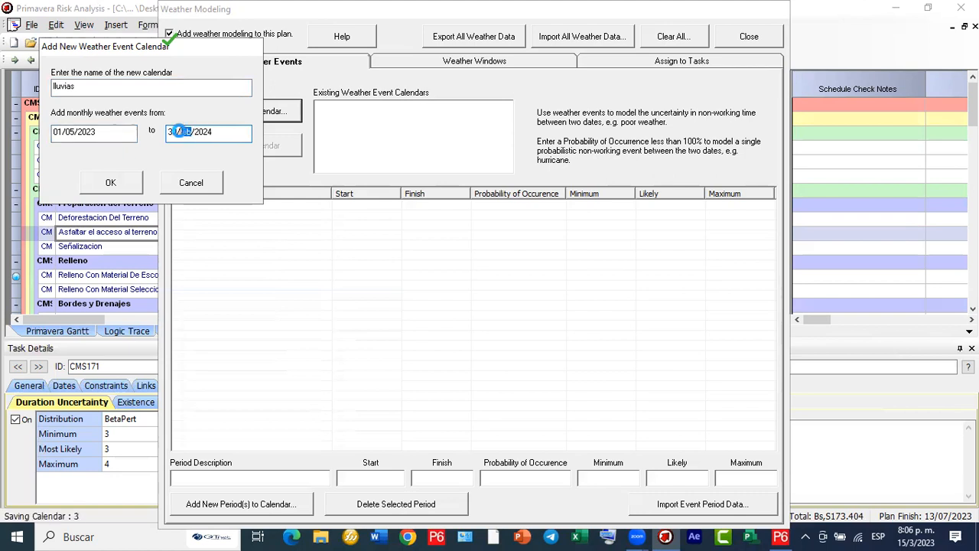
pyautogui.press('BackSpace')
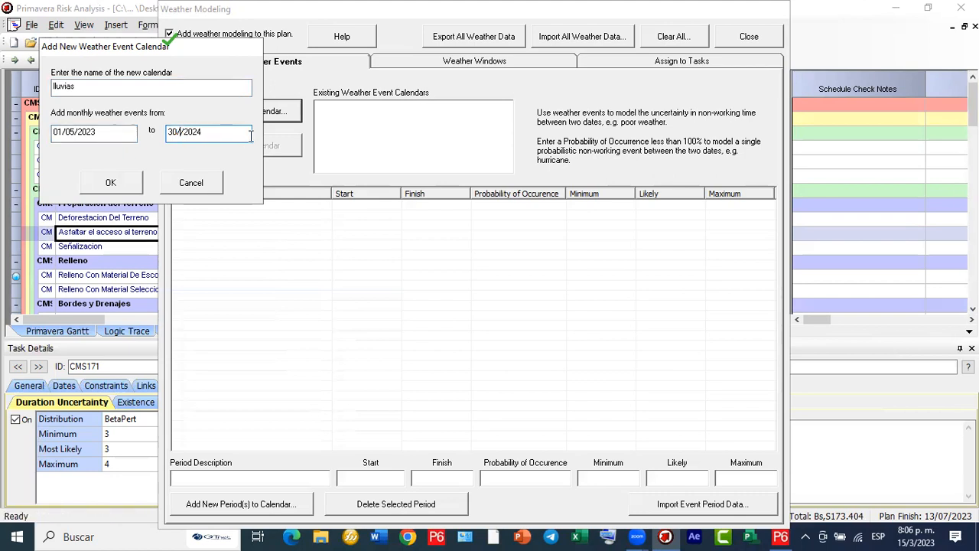
pyautogui.write('05')
pyautogui.click(124, 187)
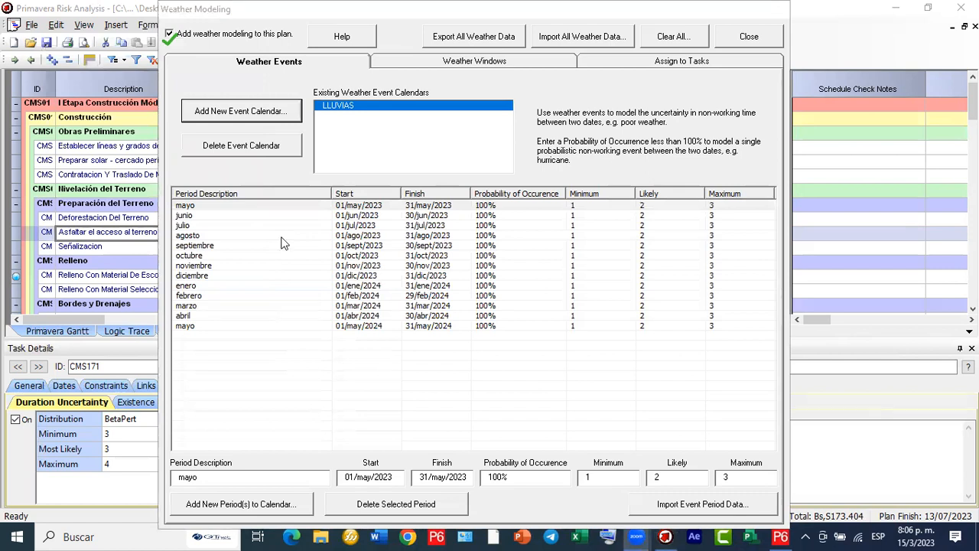
# Delete the LLUVIAS calendar's monthly periods from June 2023 through May 2024, keeping only May 2023.
pyautogui.click(244, 216)
pyautogui.press('Down')
pyautogui.press('Down')
pyautogui.press('Up')
pyautogui.press('Up')
pyautogui.press('Down')
pyautogui.press('Down')
pyautogui.press('Down')
pyautogui.press('Up')
pyautogui.press('Up')
pyautogui.press('Up')
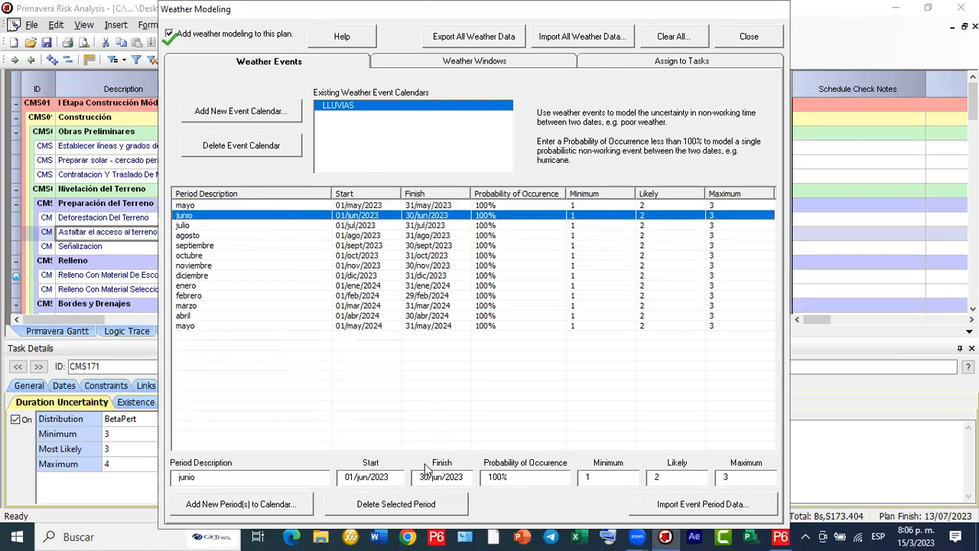
pyautogui.click(356, 503)
pyautogui.click(356, 503)
pyautogui.click(356, 502)
pyautogui.click(356, 503)
pyautogui.click(355, 502)
pyautogui.click(356, 502)
pyautogui.click(355, 503)
pyautogui.click(356, 502)
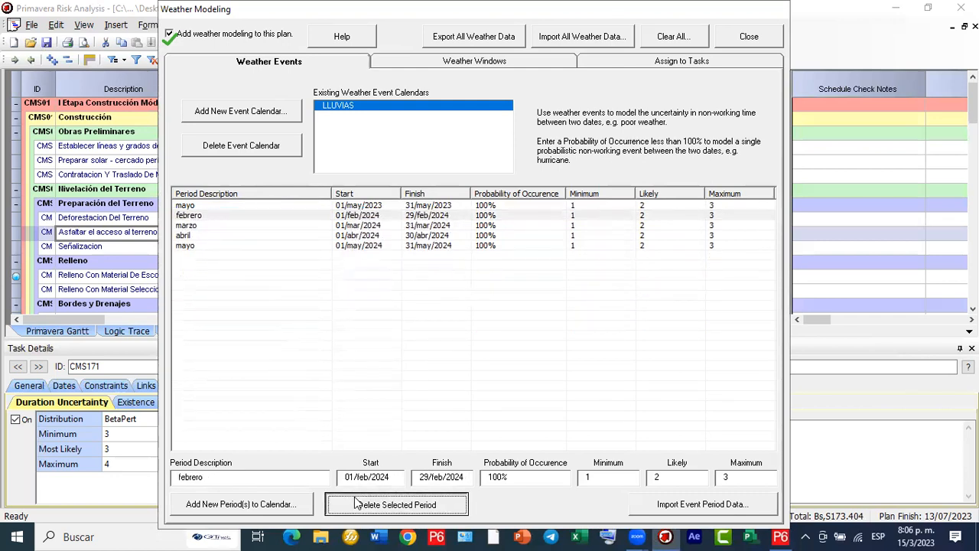
pyautogui.click(356, 502)
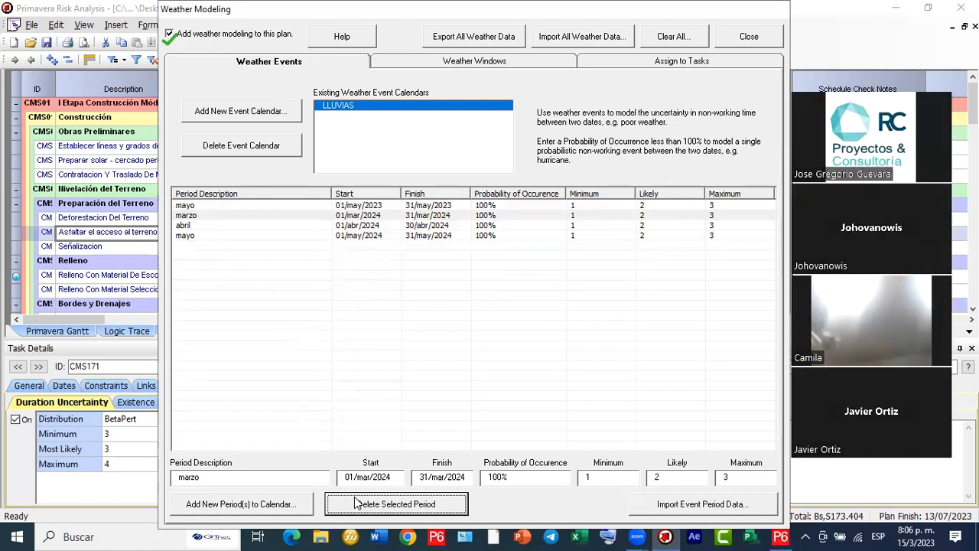
pyautogui.click(356, 502)
pyautogui.click(356, 503)
pyautogui.click(355, 503)
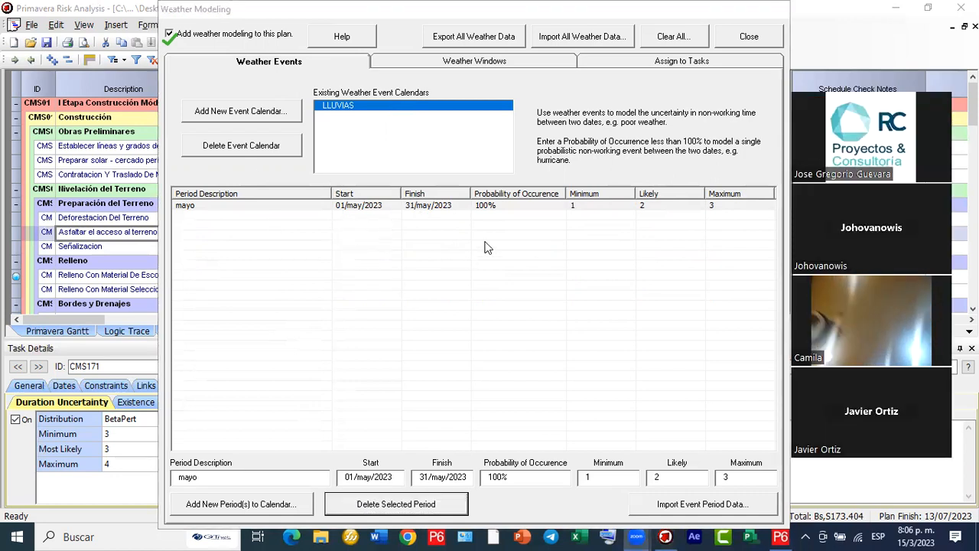
# Select the remaining mayo period and examine its probability of occurrence and minimum value.
pyautogui.click(527, 205)
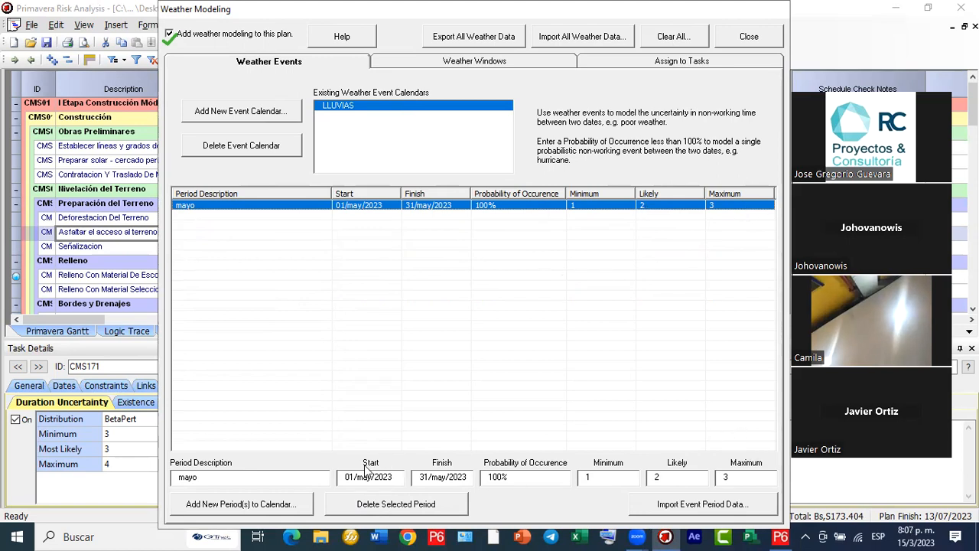
pyautogui.click(541, 477)
pyautogui.moveTo(517, 477); pyautogui.dragTo(482, 476)
pyautogui.click(590, 478)
pyautogui.moveTo(590, 478); pyautogui.dragTo(583, 481)
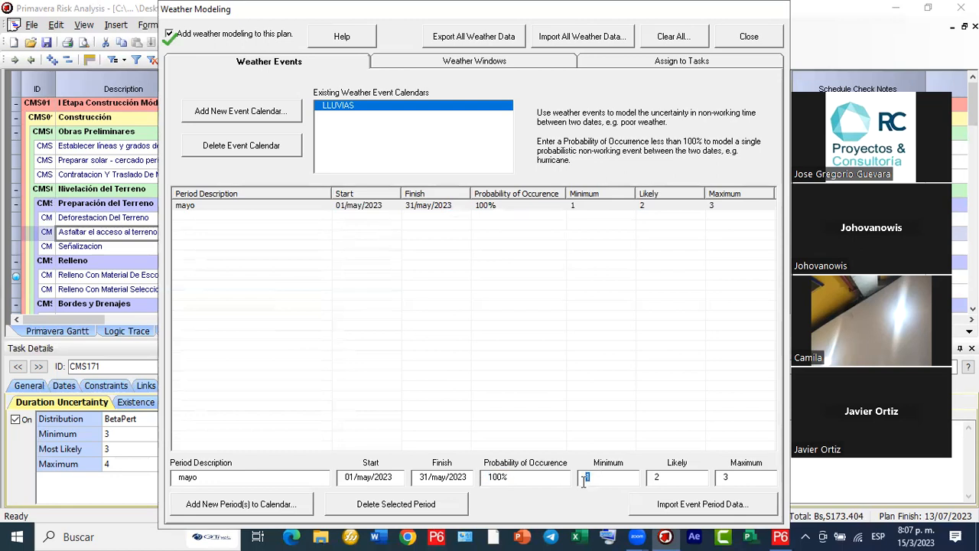
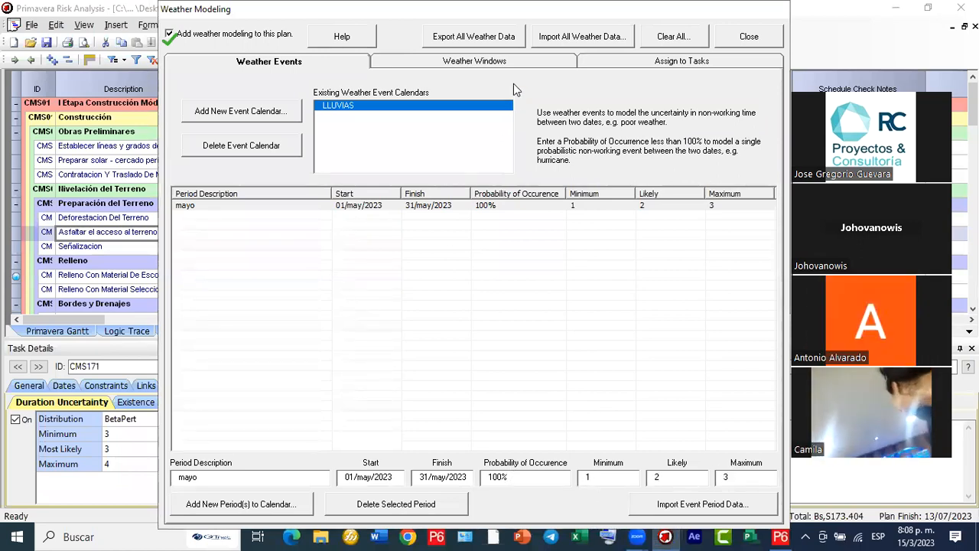
# Draw red annotation arrows from the LLUVIAS calendar list to the Probability of Occurrence, Minimum, Likely and Maximum values.
pyautogui.click(811, 96)
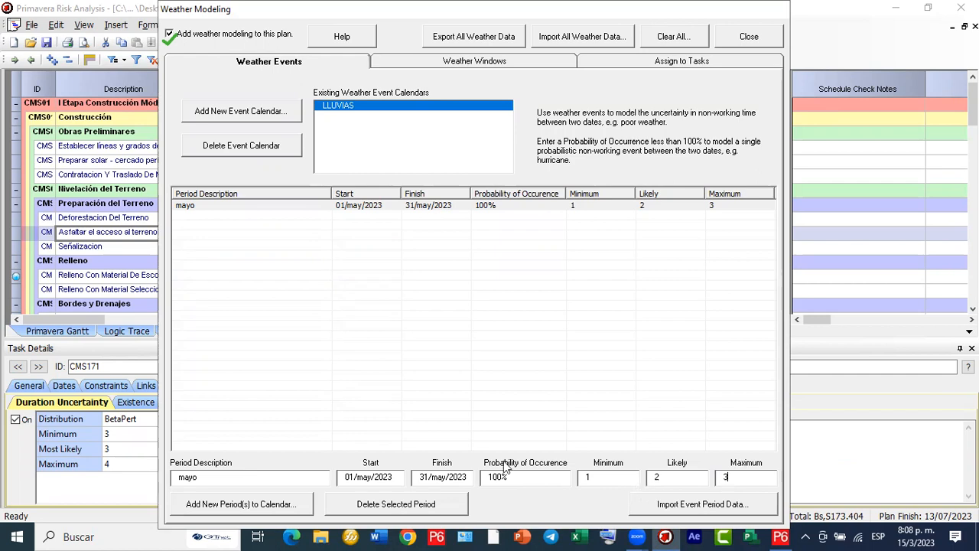
pyautogui.hotkey('ctrl', '2')
pyautogui.moveTo(354, 132)
pyautogui.mouseDown()
pyautogui.moveTo(602, 498)
pyautogui.moveTo(514, 476)
pyautogui.moveTo(510, 463)
pyautogui.mouseUp()
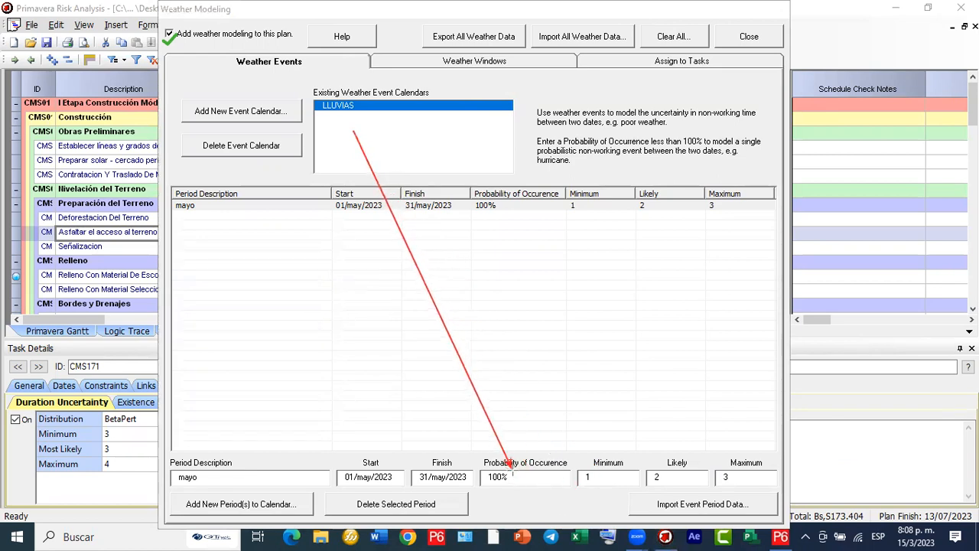
pyautogui.moveTo(353, 132)
pyautogui.mouseDown()
pyautogui.moveTo(605, 407)
pyautogui.moveTo(616, 475)
pyautogui.mouseUp()
pyautogui.moveTo(353, 131)
pyautogui.mouseDown()
pyautogui.moveTo(610, 267)
pyautogui.moveTo(670, 457)
pyautogui.mouseUp()
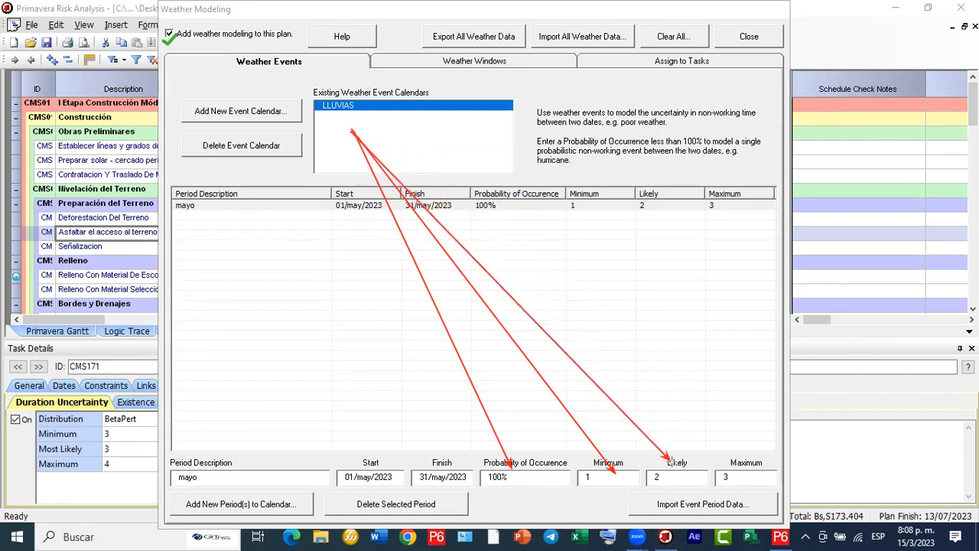
pyautogui.moveTo(354, 129); pyautogui.dragTo(689, 281)
pyautogui.moveTo(759, 351); pyautogui.dragTo(738, 471)
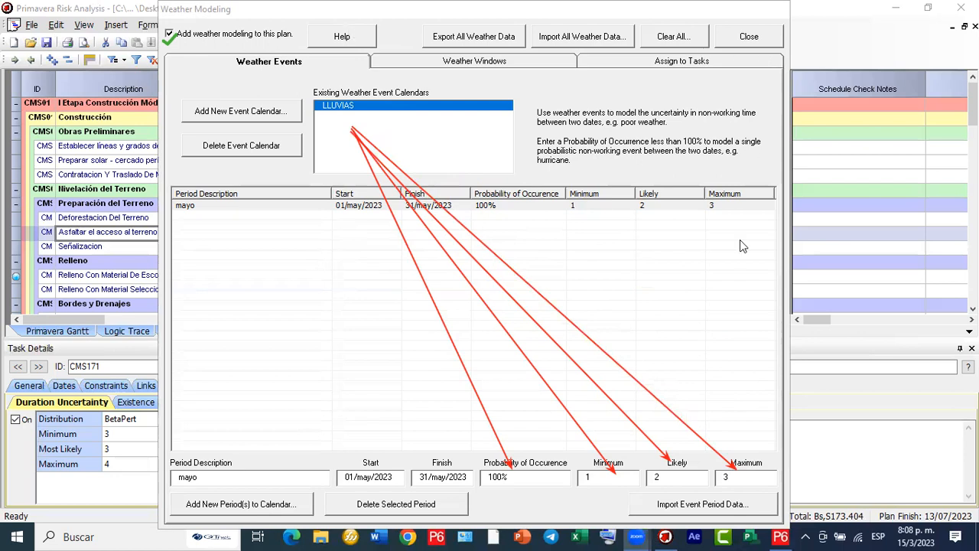
# Close the weather modeling setup and look through the plan's construction tasks and their dates.
pyautogui.click(749, 36)
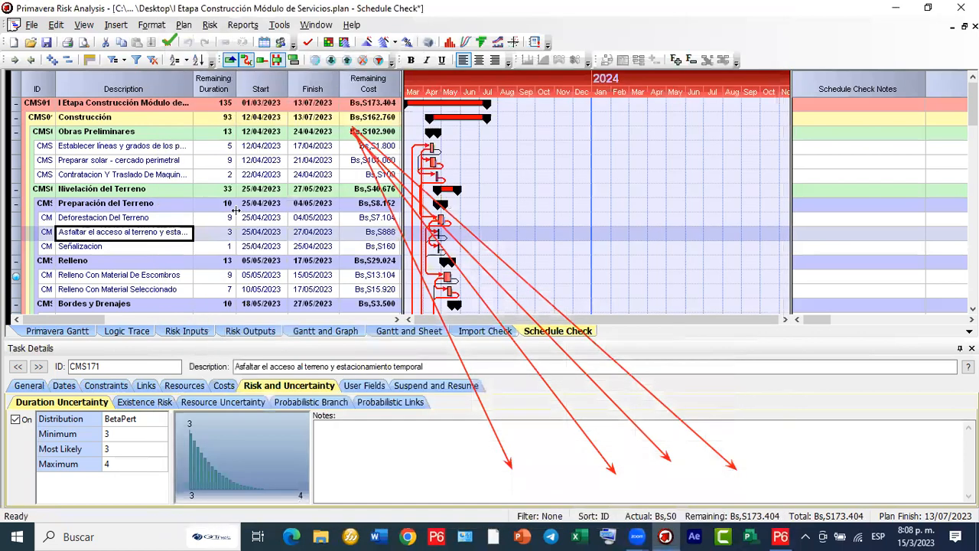
pyautogui.scroll(-8, 145, 164)
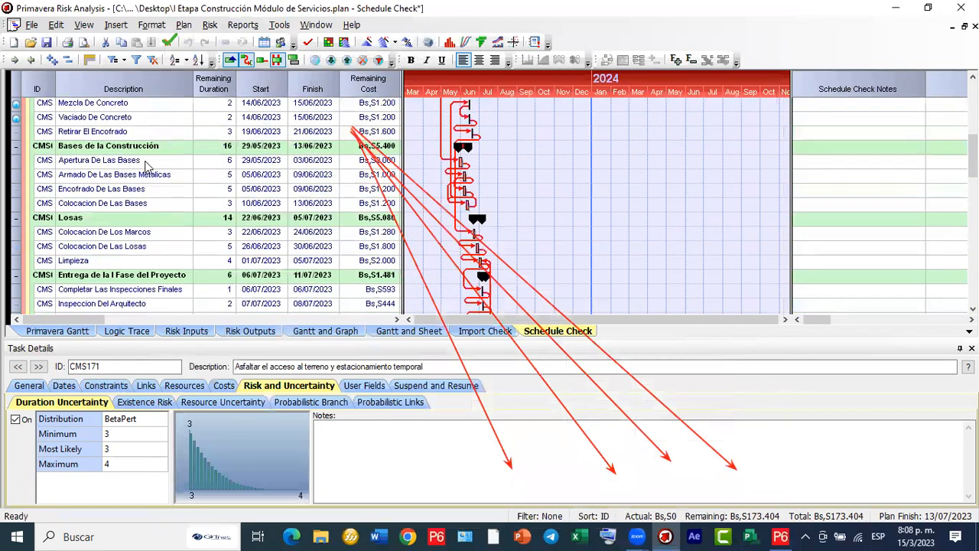
pyautogui.scroll(7, 145, 164)
pyautogui.scroll(1, 146, 165)
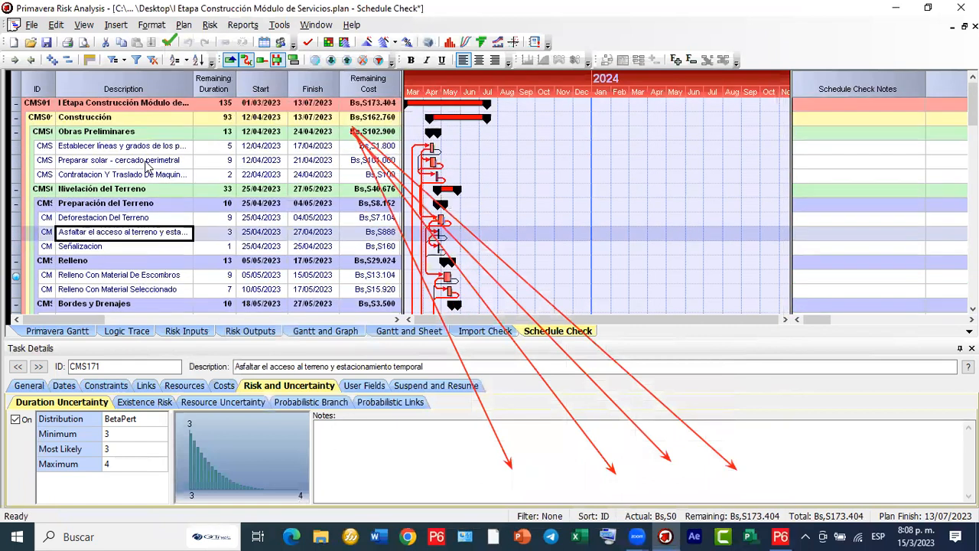
pyautogui.scroll(-5, 145, 164)
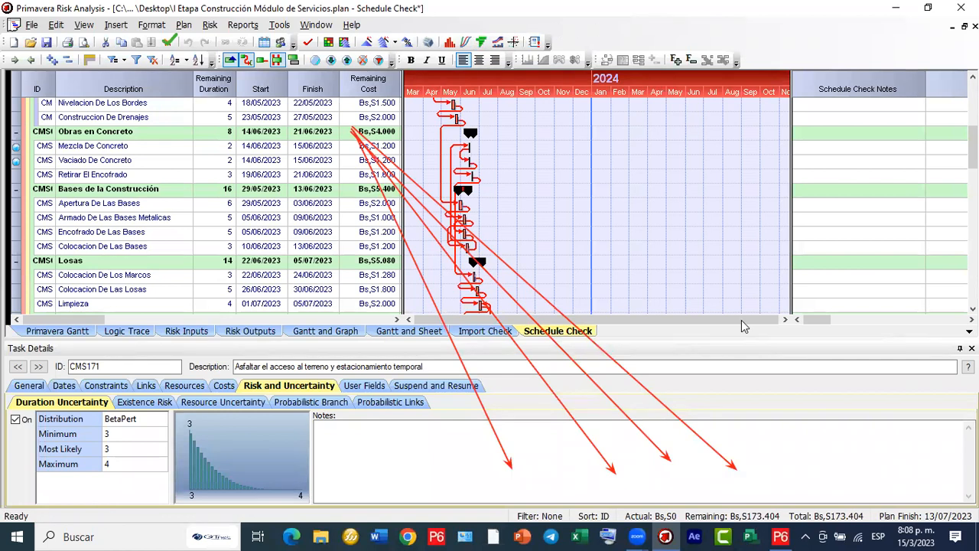
pyautogui.scroll(5, 261, 157)
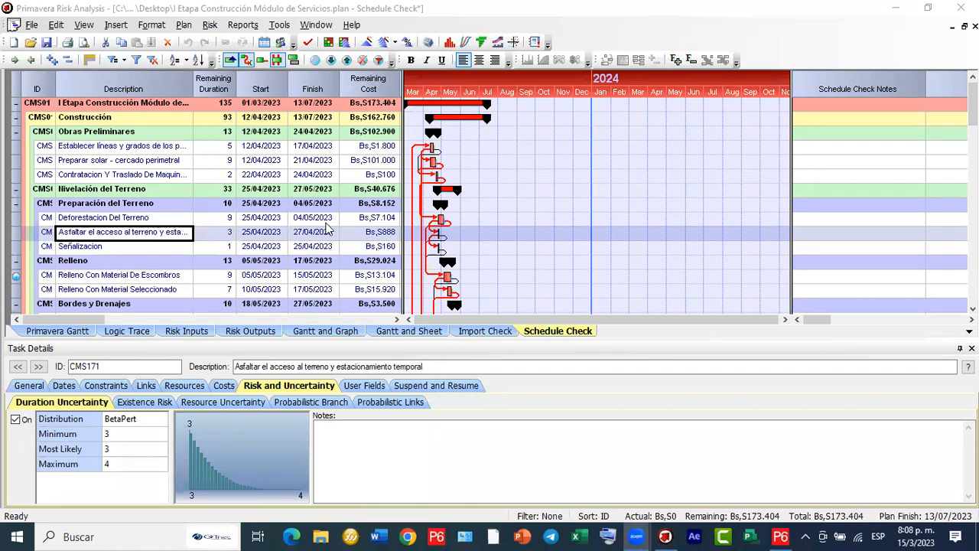
# Run the complete risk analysis with 1000 iterations and bring up the distribution graph with the full task tree.
pyautogui.click(211, 25)
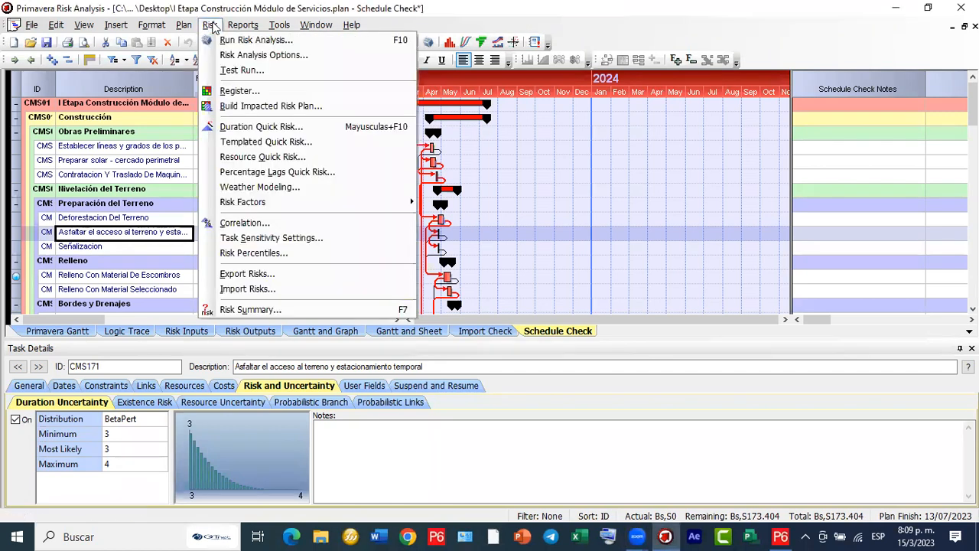
pyautogui.click(258, 42)
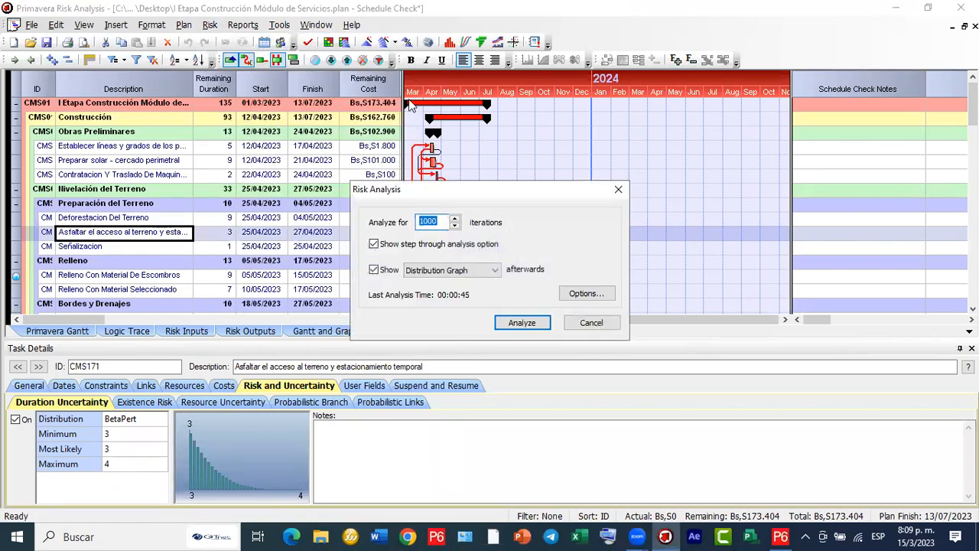
pyautogui.click(545, 325)
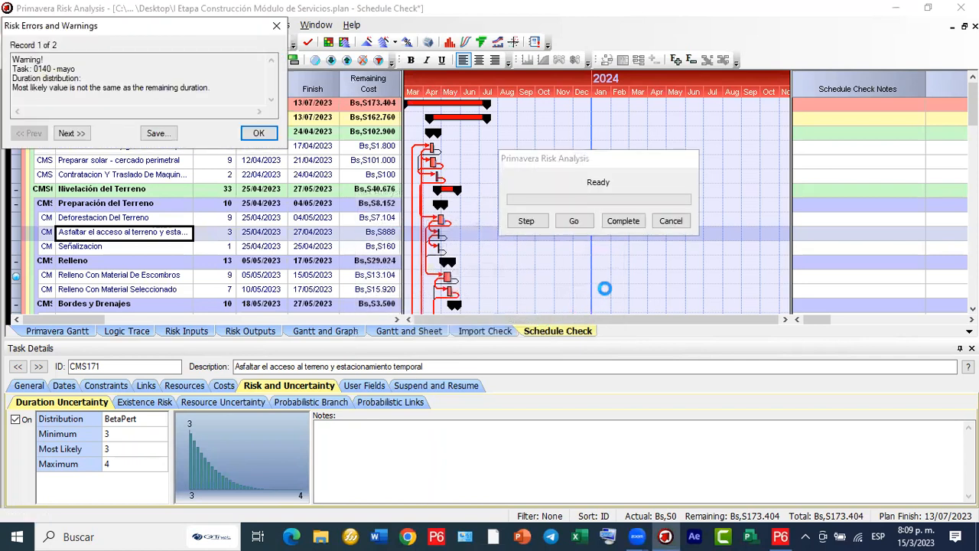
pyautogui.click(258, 134)
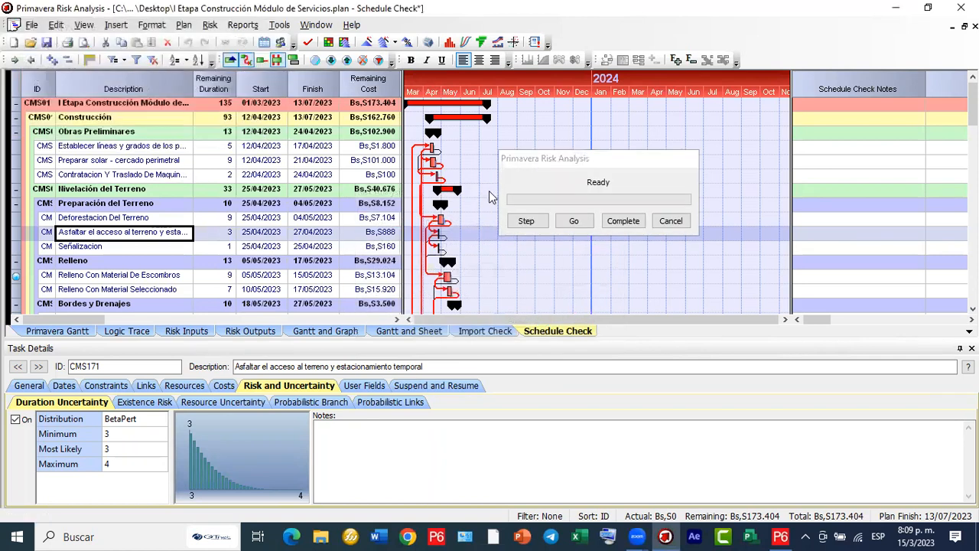
pyautogui.click(632, 222)
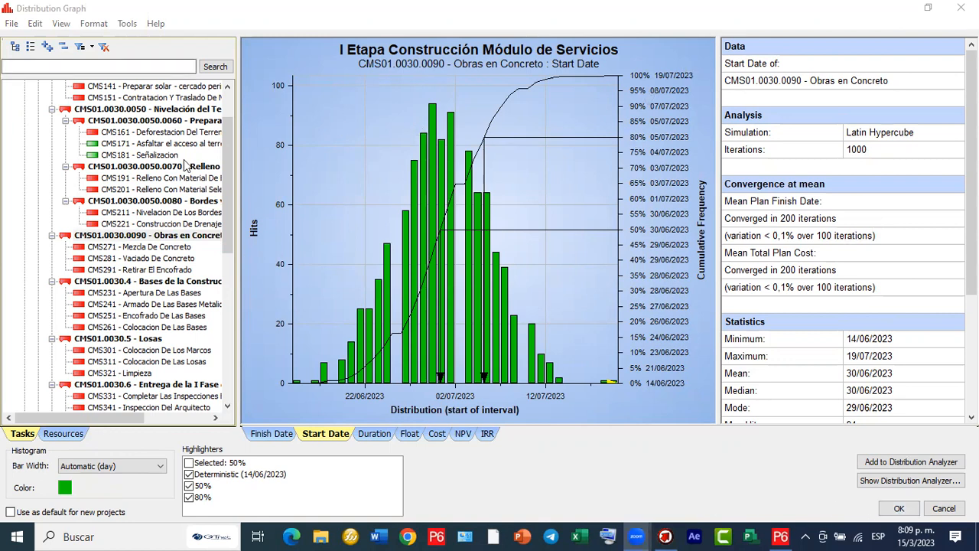
pyautogui.moveTo(227, 142); pyautogui.dragTo(192, 56)
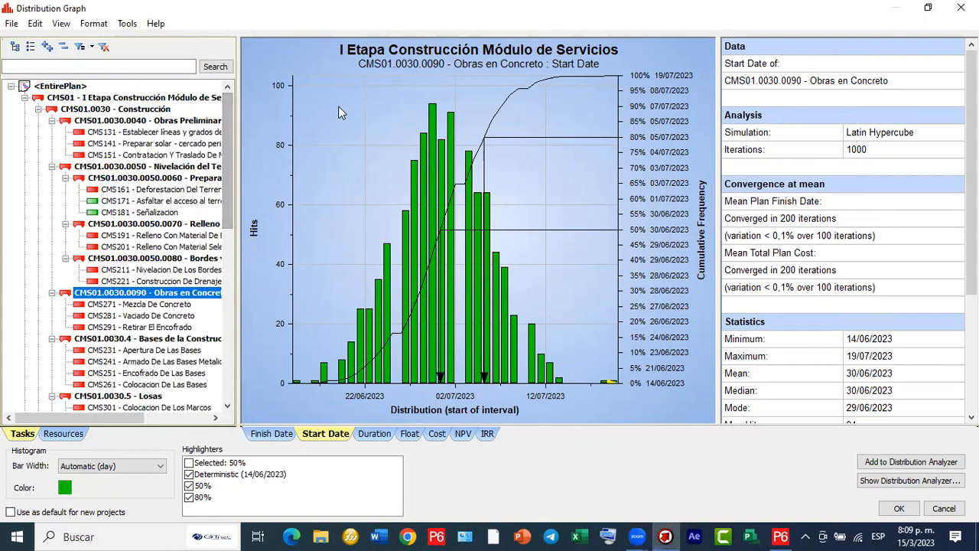
# Mark the task tree, histogram and Analysis details with freehand red annotations, clear them and close the distribution graph.
pyautogui.moveTo(351, 156)
pyautogui.mouseDown()
pyautogui.moveTo(350, 146)
pyautogui.moveTo(368, 160)
pyautogui.moveTo(388, 144)
pyautogui.moveTo(414, 147)
pyautogui.mouseUp()
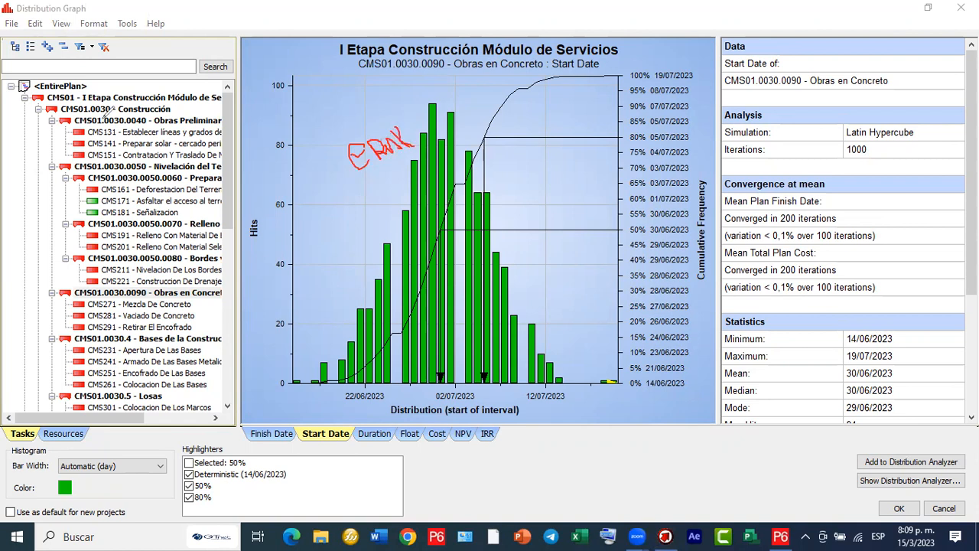
pyautogui.moveTo(38, 95)
pyautogui.mouseDown()
pyautogui.moveTo(211, 200)
pyautogui.moveTo(49, 372)
pyautogui.moveTo(48, 100)
pyautogui.mouseUp()
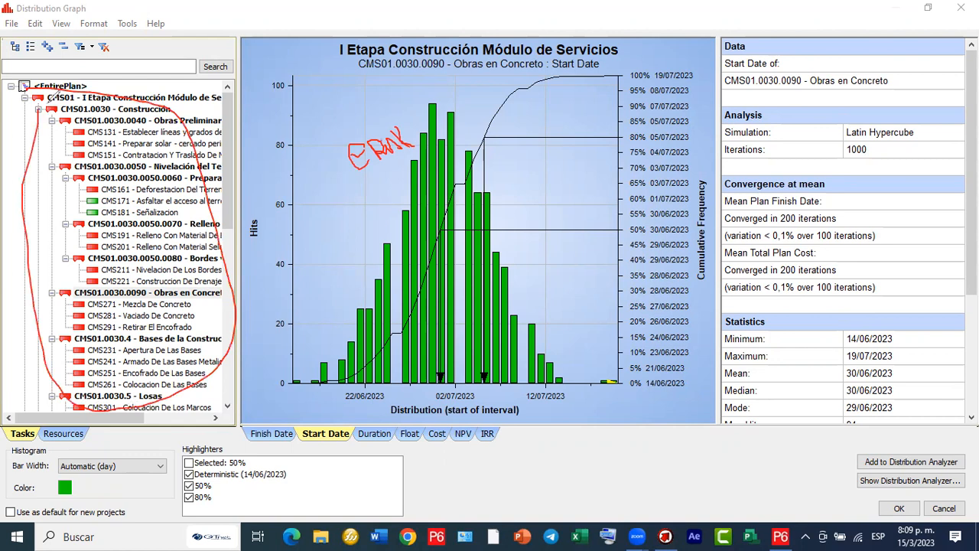
pyautogui.moveTo(219, 98); pyautogui.dragTo(308, 95)
pyautogui.moveTo(186, 98)
pyautogui.mouseDown()
pyautogui.moveTo(428, 80)
pyautogui.moveTo(409, 91)
pyautogui.moveTo(408, 76)
pyautogui.moveTo(419, 90)
pyautogui.mouseUp()
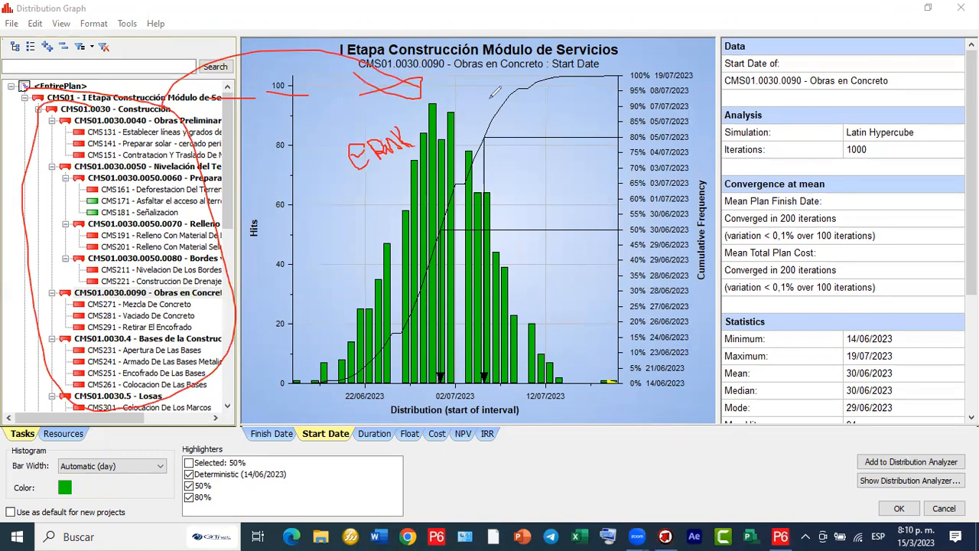
pyautogui.moveTo(549, 79)
pyautogui.mouseDown()
pyautogui.moveTo(688, 126)
pyautogui.moveTo(551, 82)
pyautogui.mouseUp()
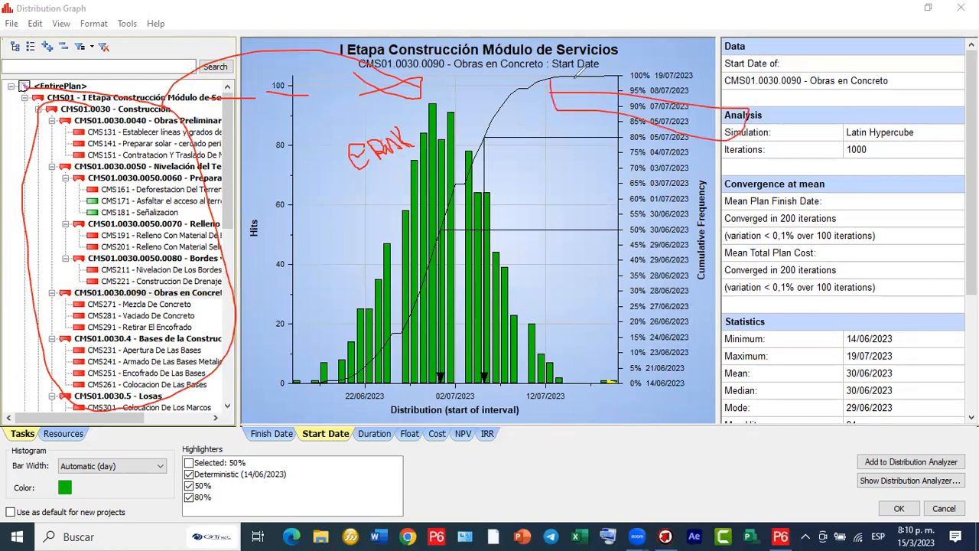
pyautogui.moveTo(788, 107)
pyautogui.mouseDown()
pyautogui.moveTo(858, 137)
pyautogui.moveTo(880, 102)
pyautogui.moveTo(784, 112)
pyautogui.mouseUp()
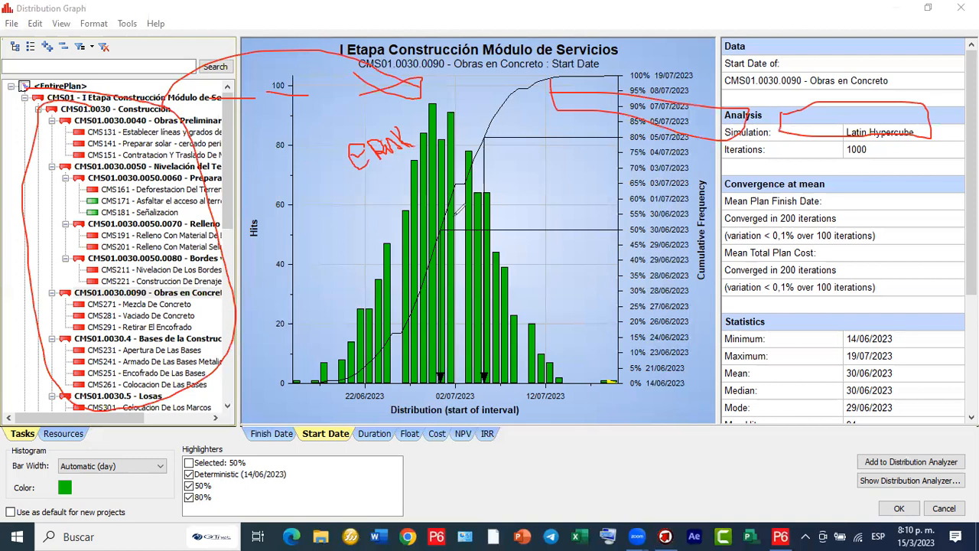
pyautogui.press('Escape')
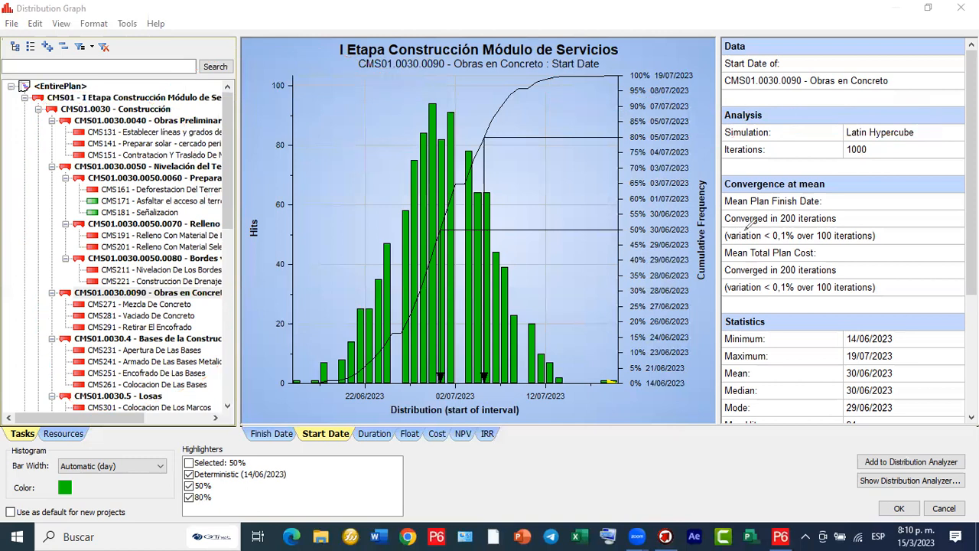
pyautogui.click(276, 333)
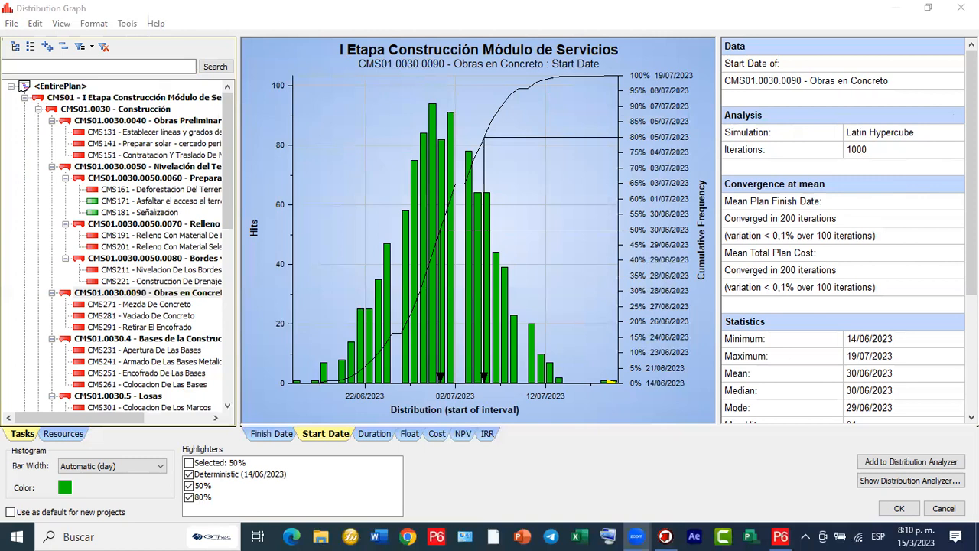
pyautogui.click(961, 8)
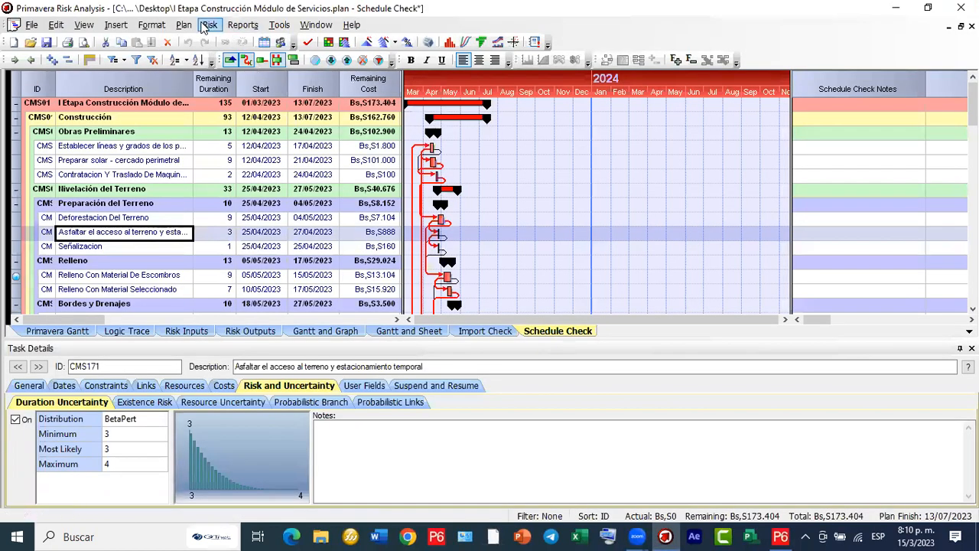
# Apply a BetaPert duration quick risk to all tasks in the plan with the maximum duration set to 115% of remaining duration.
pyautogui.click(207, 24)
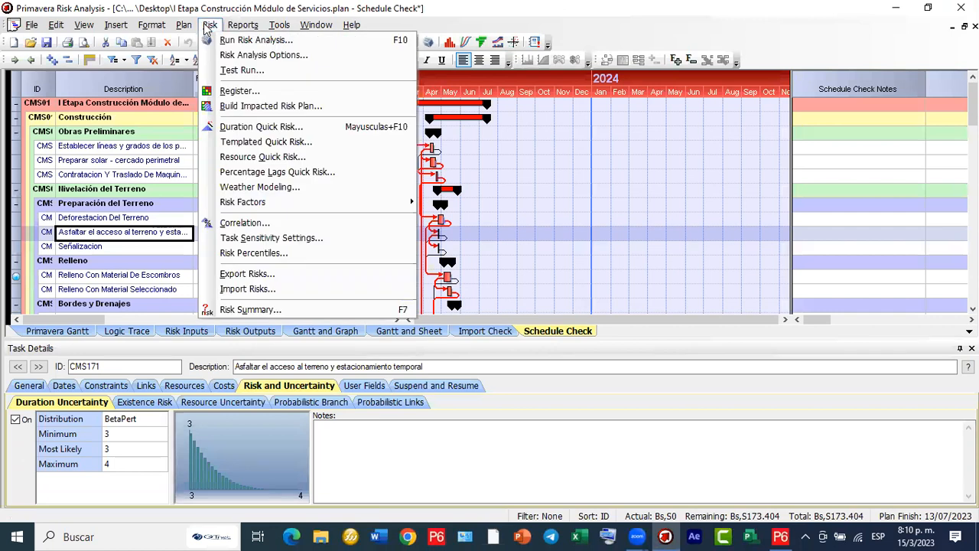
pyautogui.click(283, 129)
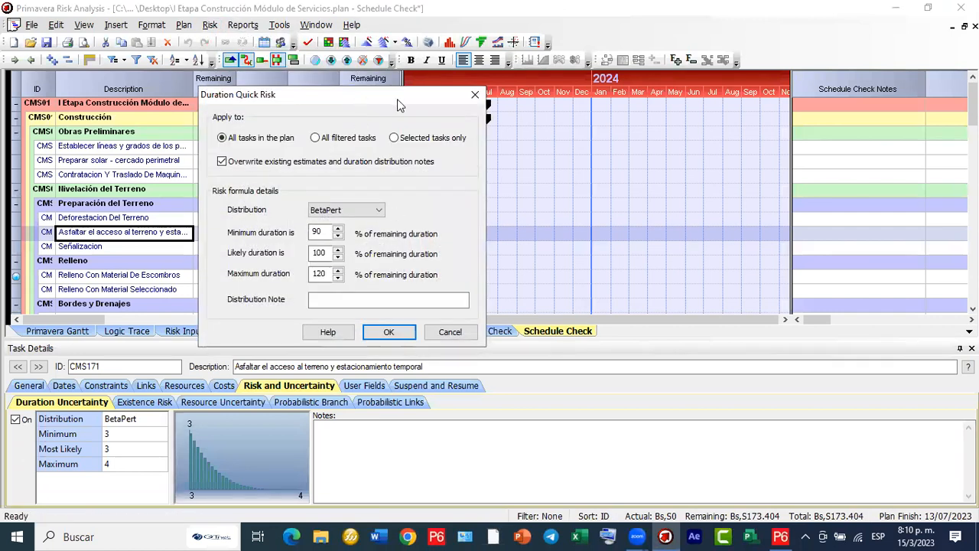
pyautogui.moveTo(397, 104); pyautogui.dragTo(681, 33)
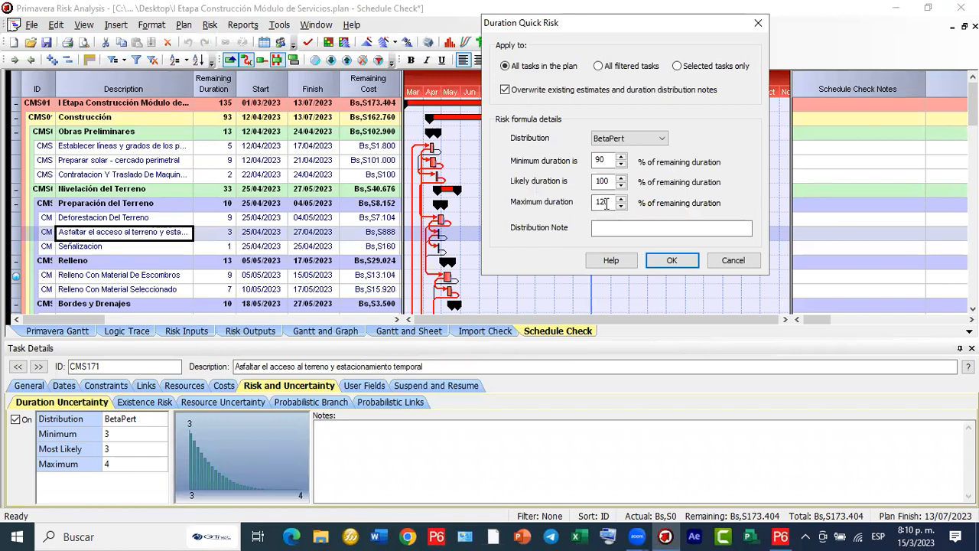
pyautogui.moveTo(610, 202); pyautogui.dragTo(603, 202)
pyautogui.write('15')
pyautogui.click(672, 260)
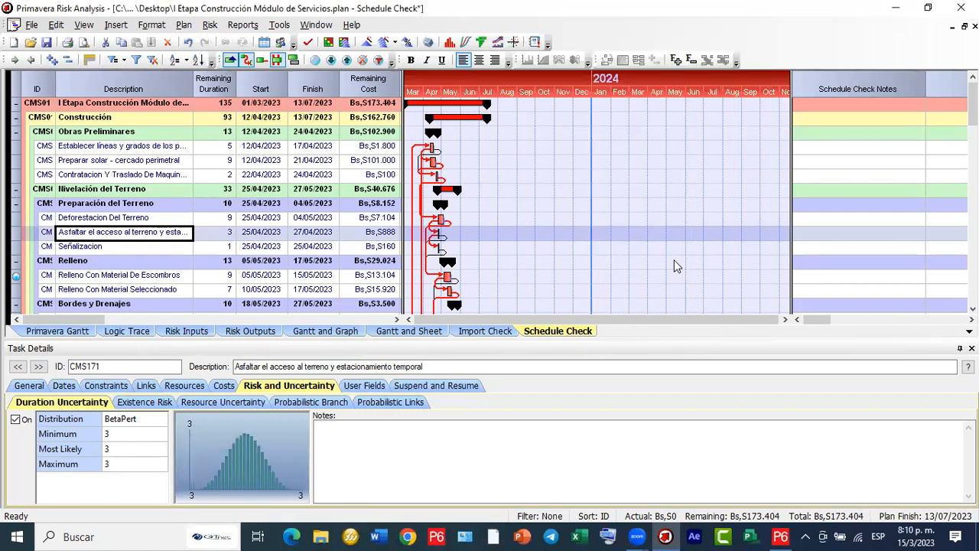
# Rerun the complete risk analysis for 1000 iterations using the revised duration uncertainty.
pyautogui.click(210, 25)
pyautogui.click(227, 42)
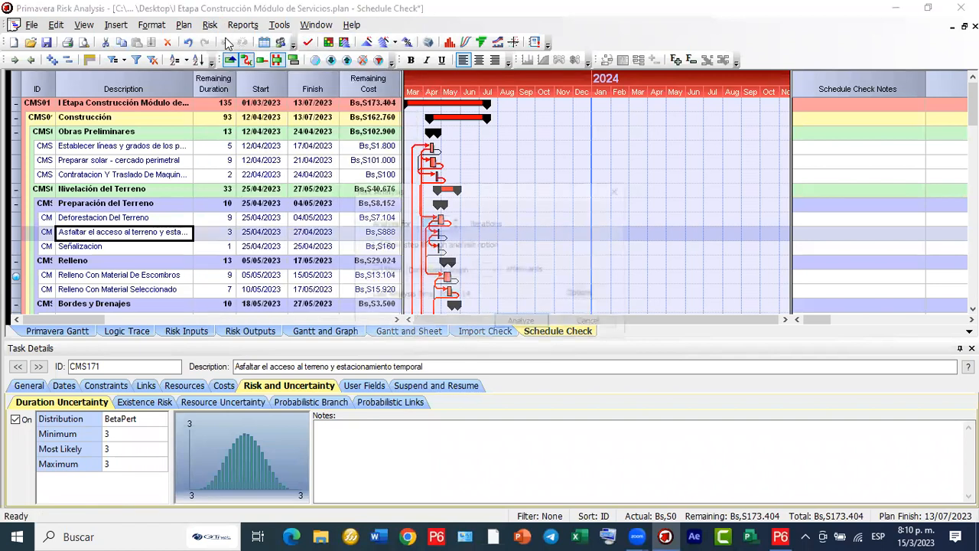
pyautogui.click(520, 323)
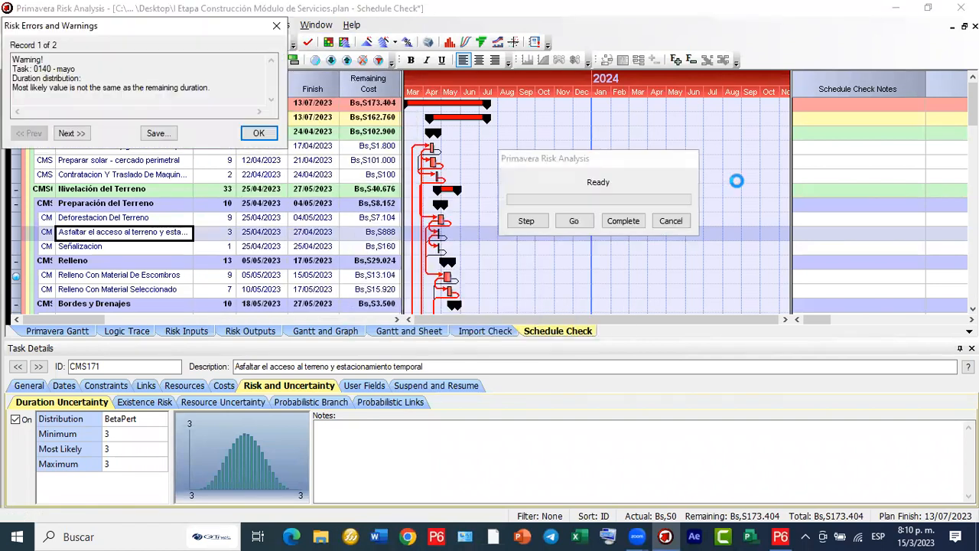
pyautogui.click(159, 133)
pyautogui.click(372, 266)
pyautogui.click(267, 134)
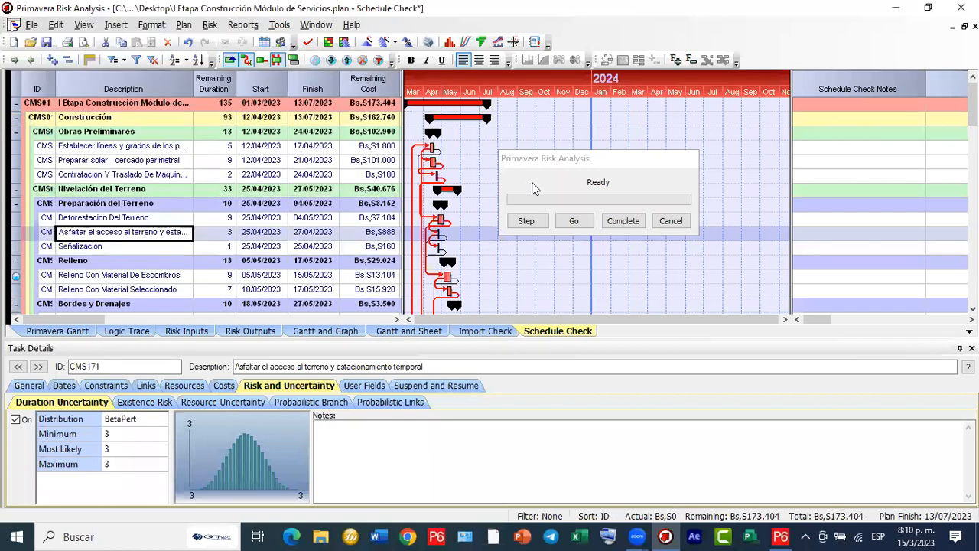
pyautogui.click(620, 218)
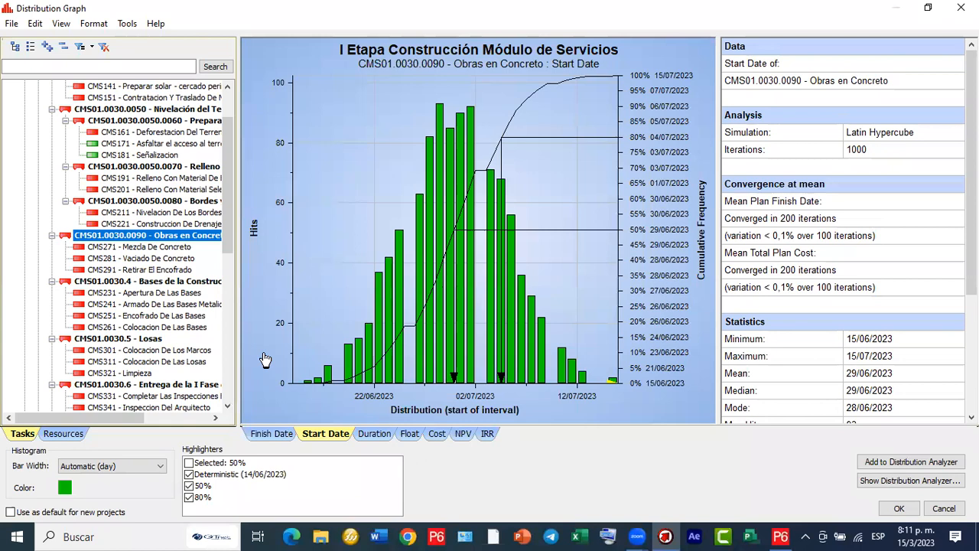
# Examine the entire plan's finish date distribution, its statistics and its 50% and 80% highlighters, and close the graph.
pyautogui.click(271, 433)
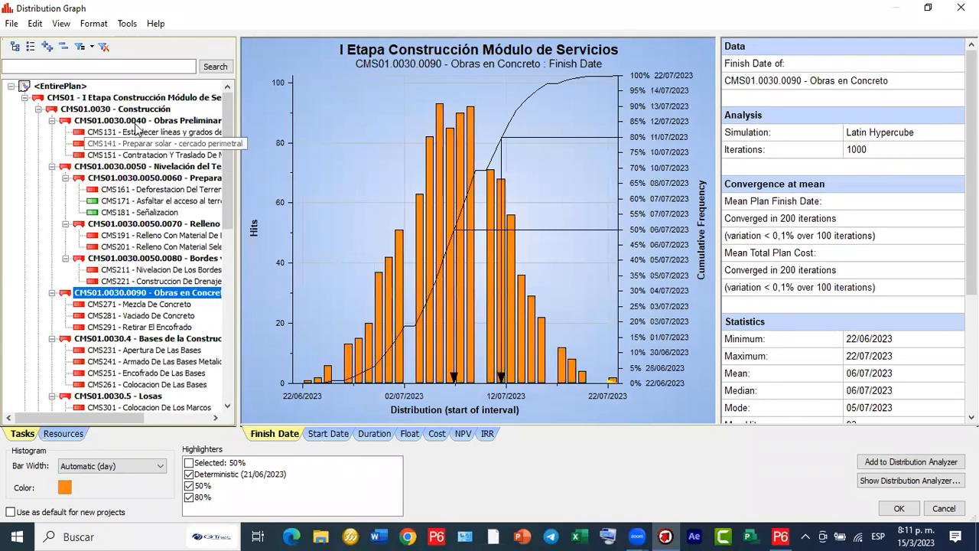
pyautogui.scroll(-3, 863, 356)
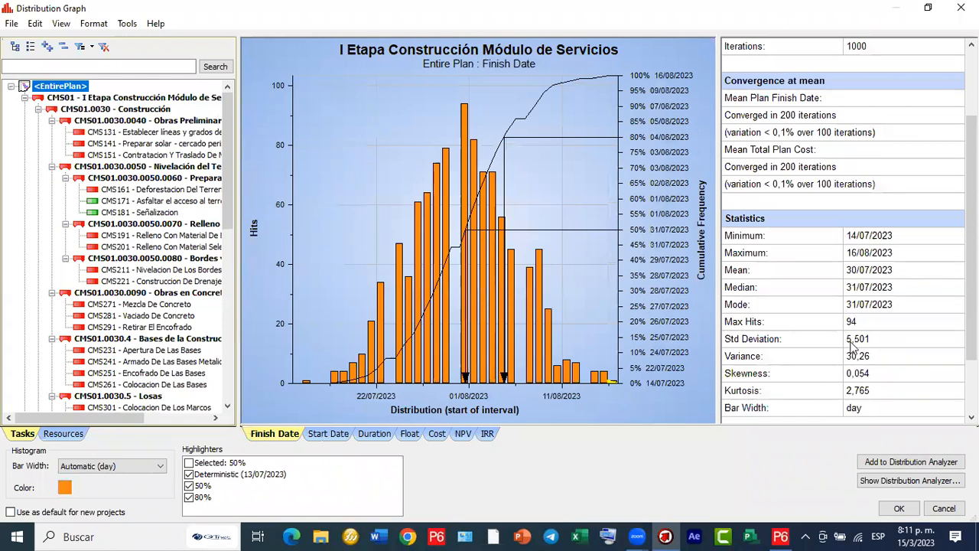
pyautogui.scroll(-1, 857, 346)
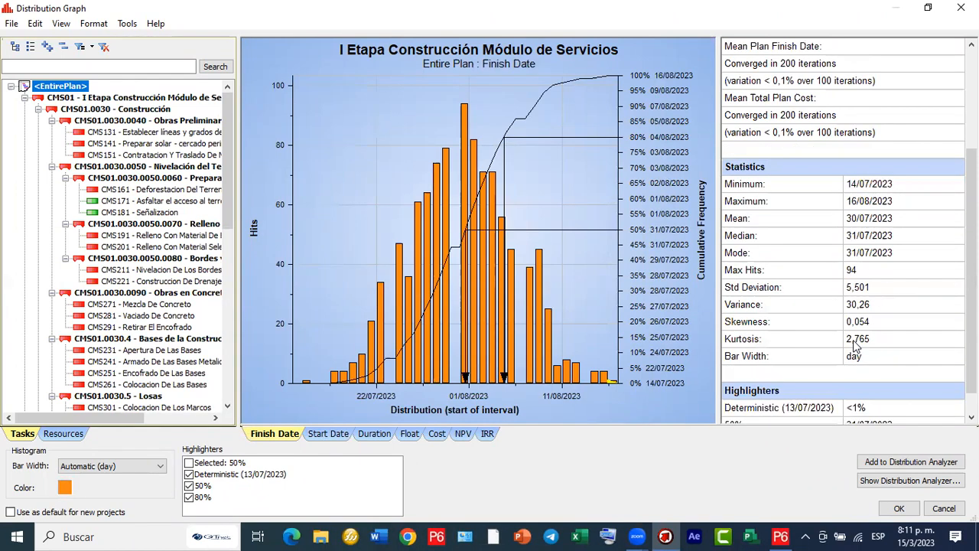
pyautogui.scroll(-1, 855, 344)
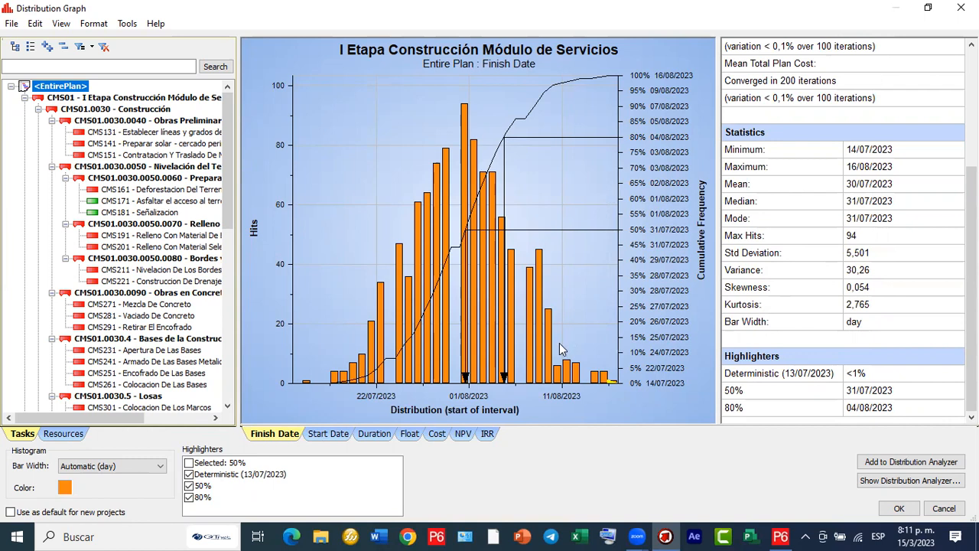
pyautogui.click(938, 514)
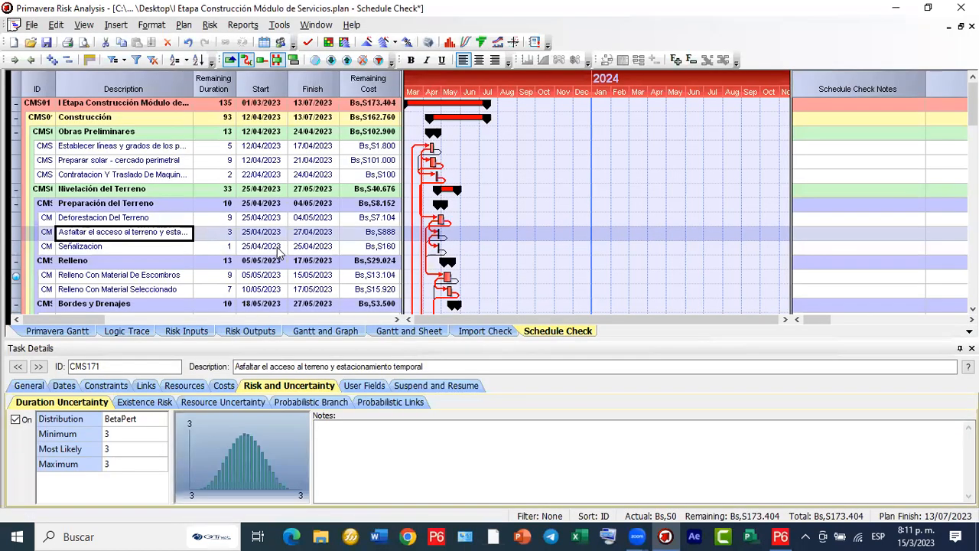
pyautogui.scroll(-12, 550, 246)
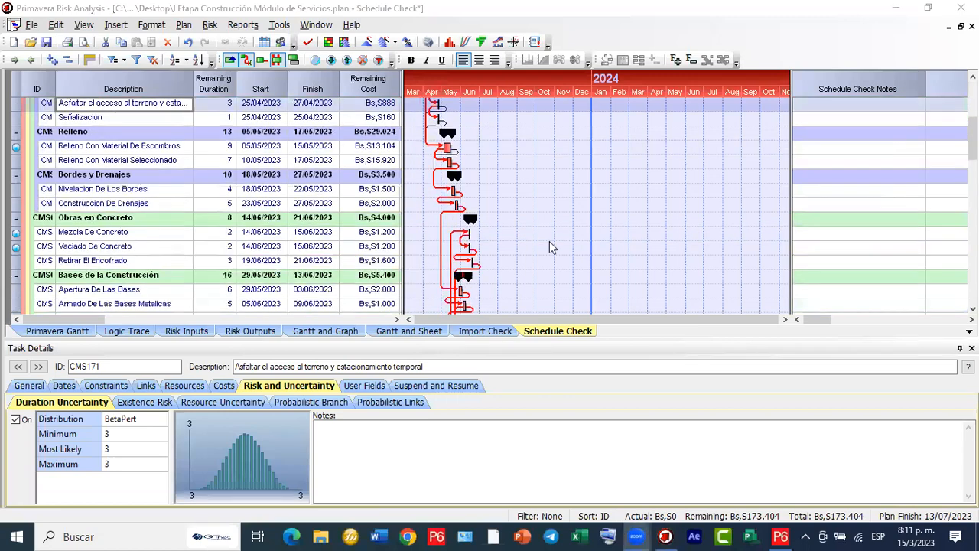
pyautogui.scroll(6, 550, 246)
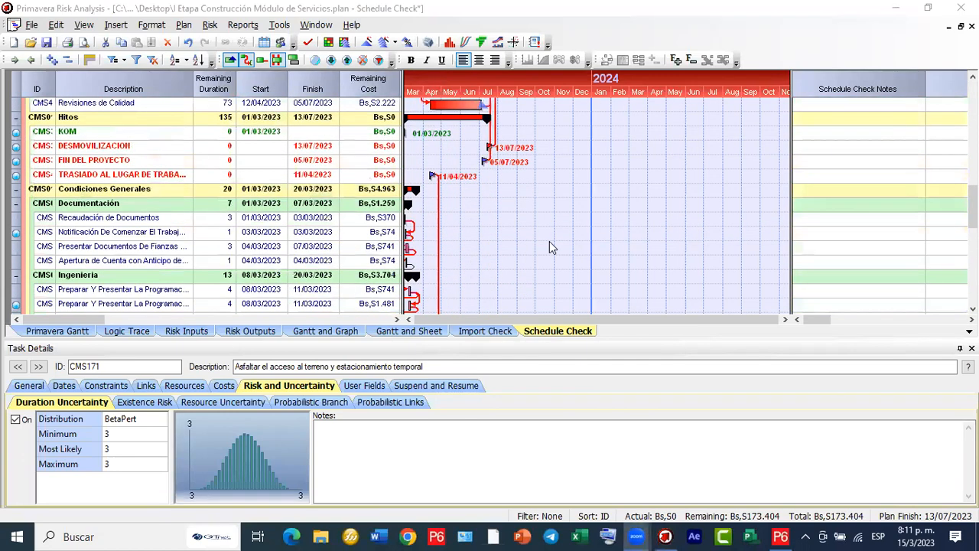
pyautogui.scroll(5, 550, 243)
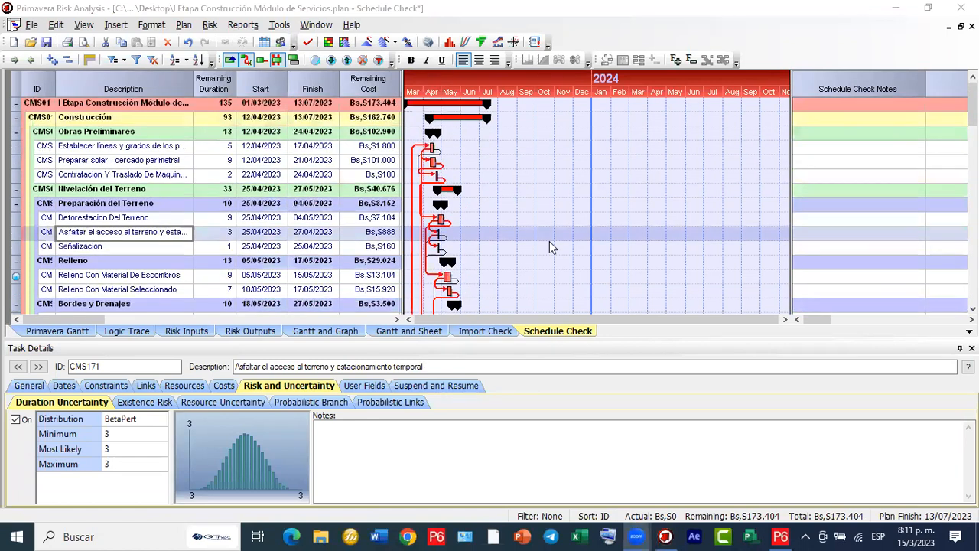
# Apply a BetaPert duration quick risk to all tasks with minimum 90%, likely 100% and maximum 115% of remaining duration.
pyautogui.click(798, 325)
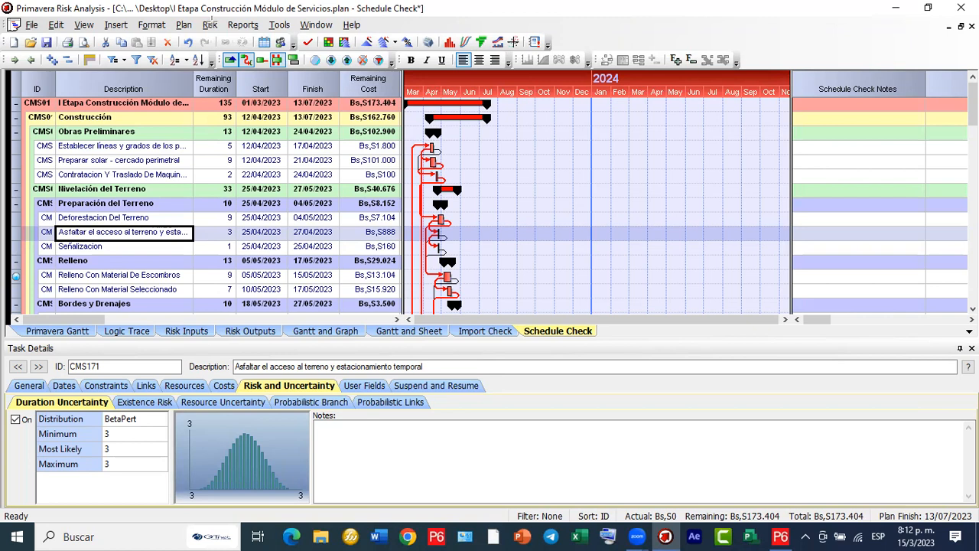
pyautogui.moveTo(192, 15); pyautogui.dragTo(229, 34)
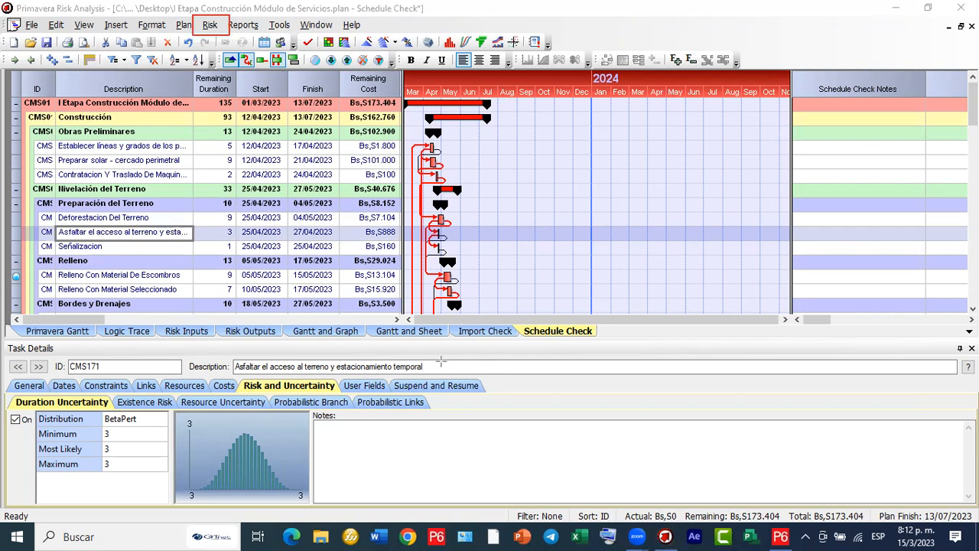
pyautogui.click(211, 26)
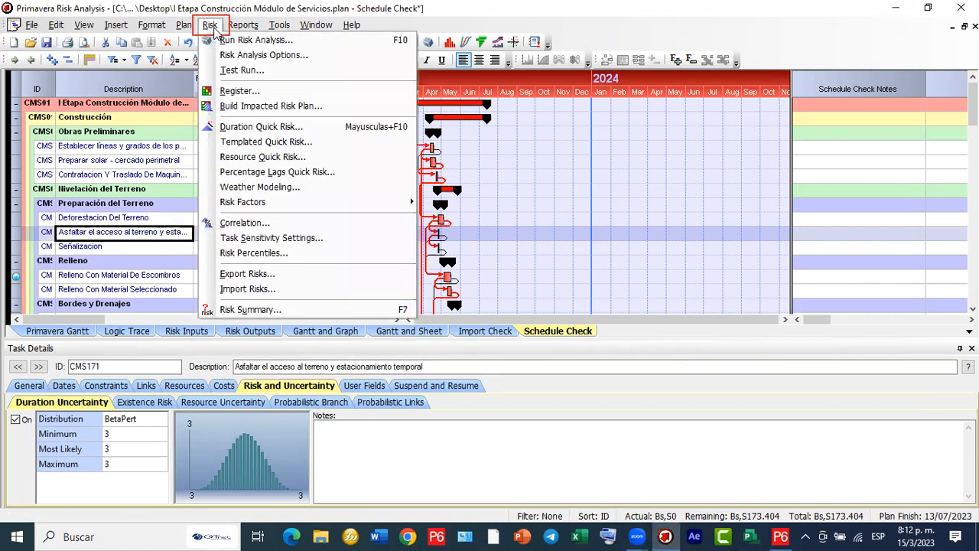
pyautogui.click(211, 26)
pyautogui.click(208, 28)
pyautogui.click(262, 128)
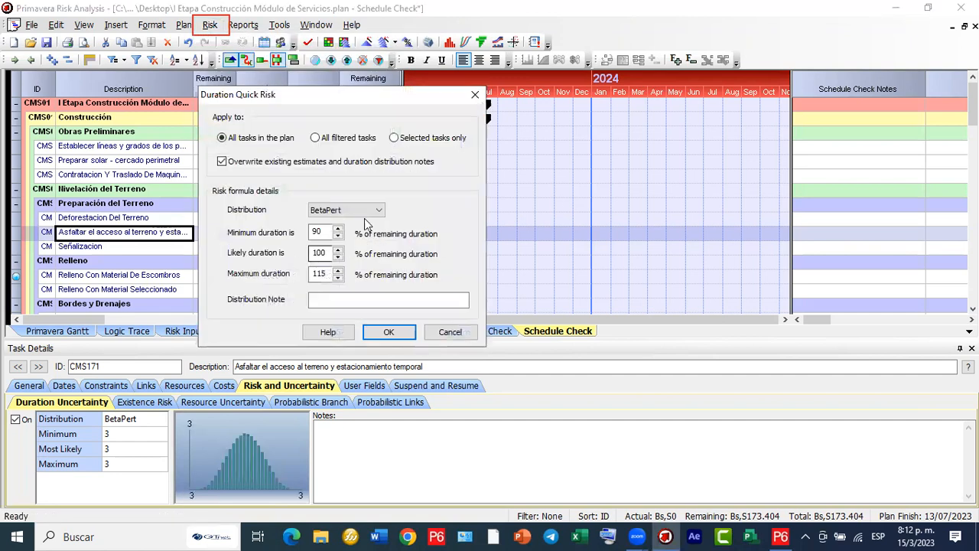
pyautogui.click(322, 252)
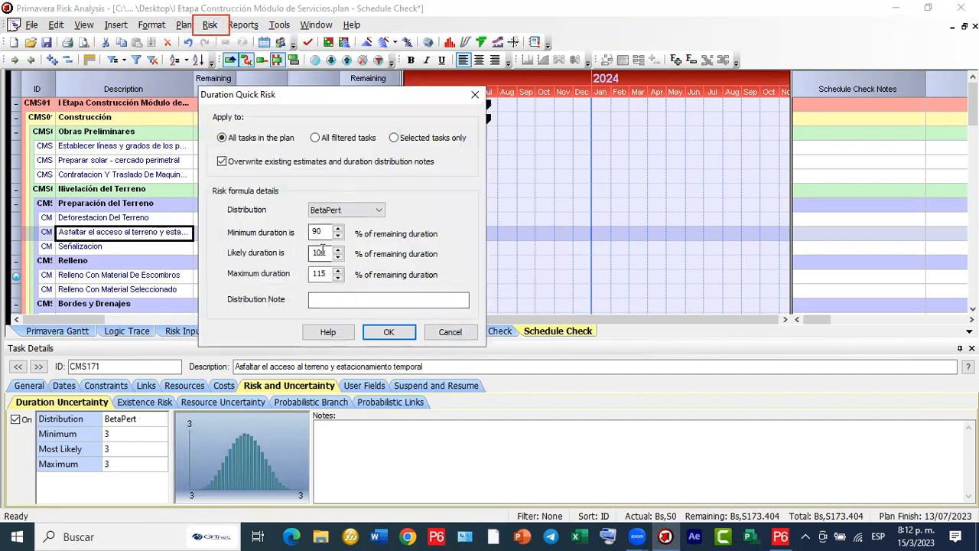
pyautogui.click(389, 331)
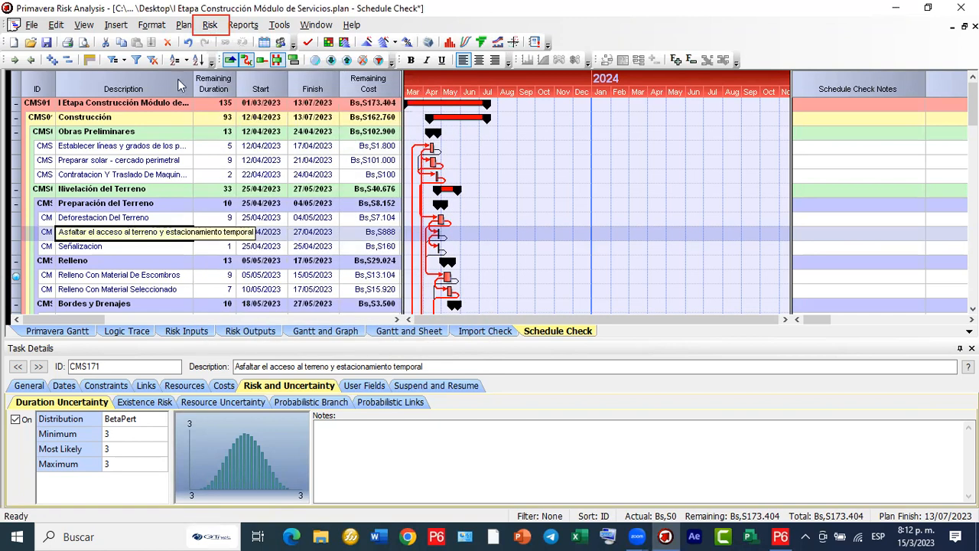
# Run the complete risk analysis again for 1000 iterations and close the resulting distribution graph.
pyautogui.click(208, 31)
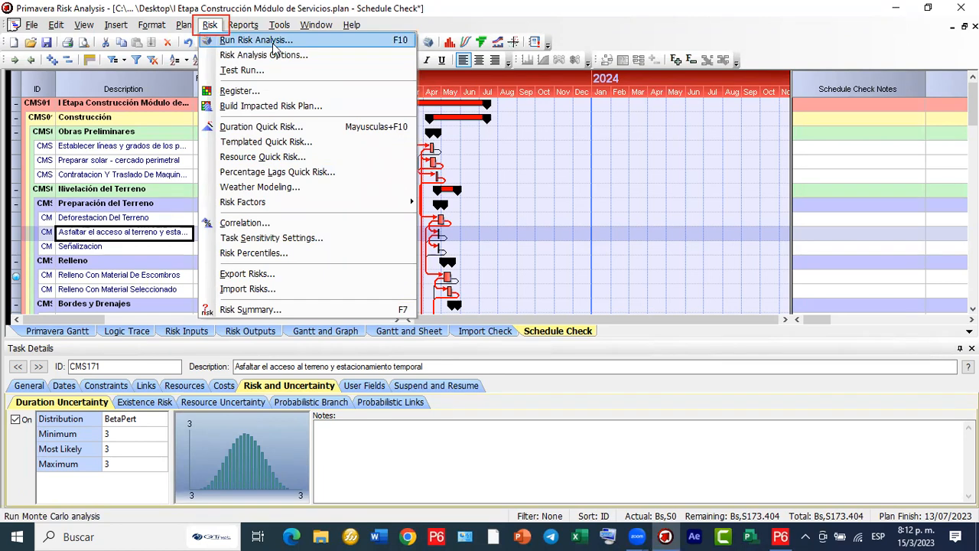
pyautogui.click(273, 44)
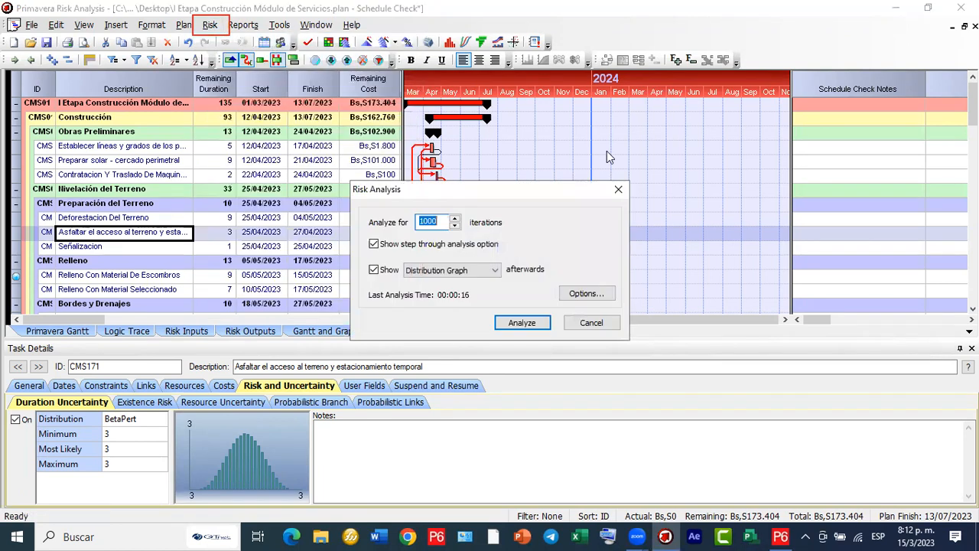
pyautogui.click(524, 323)
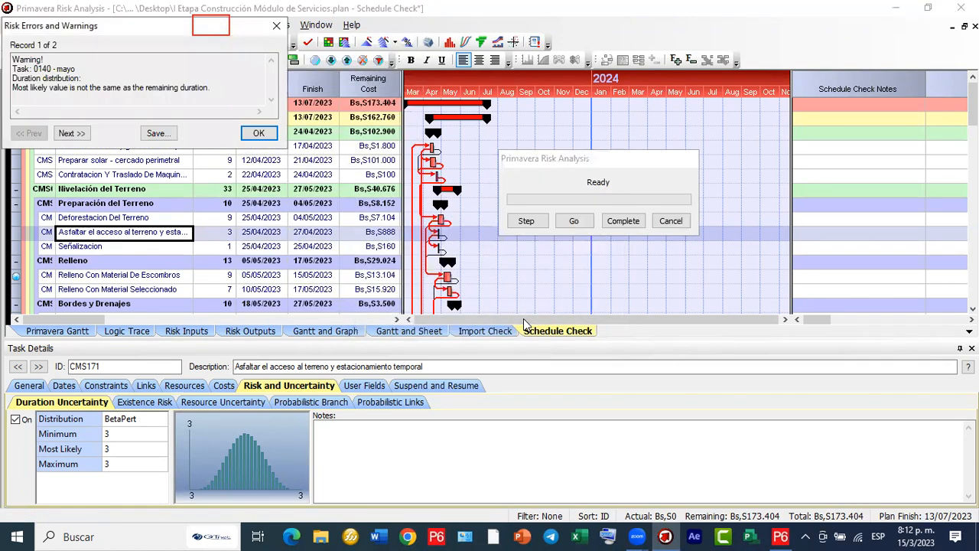
pyautogui.click(264, 131)
pyautogui.click(623, 221)
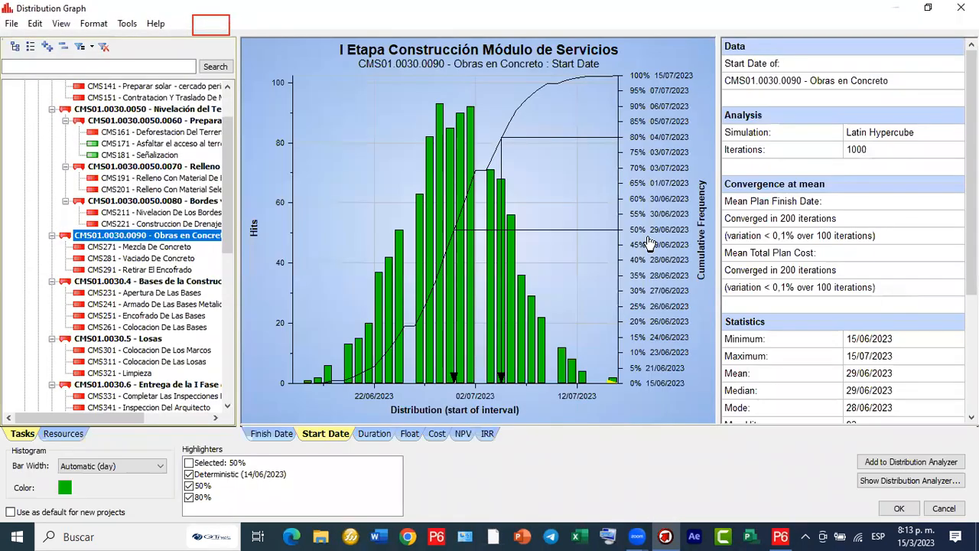
pyautogui.click(961, 6)
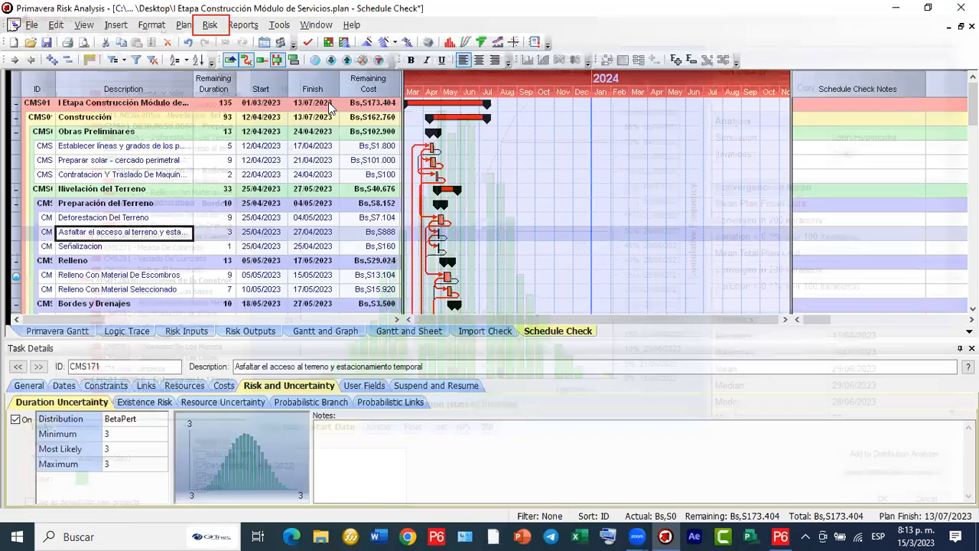
# Switch to Primavera P6 and view the assigned risks of activity CMS11, Notificación De Comenzar El Trabajo Y Firma del Contrato.
pyautogui.click(411, 366)
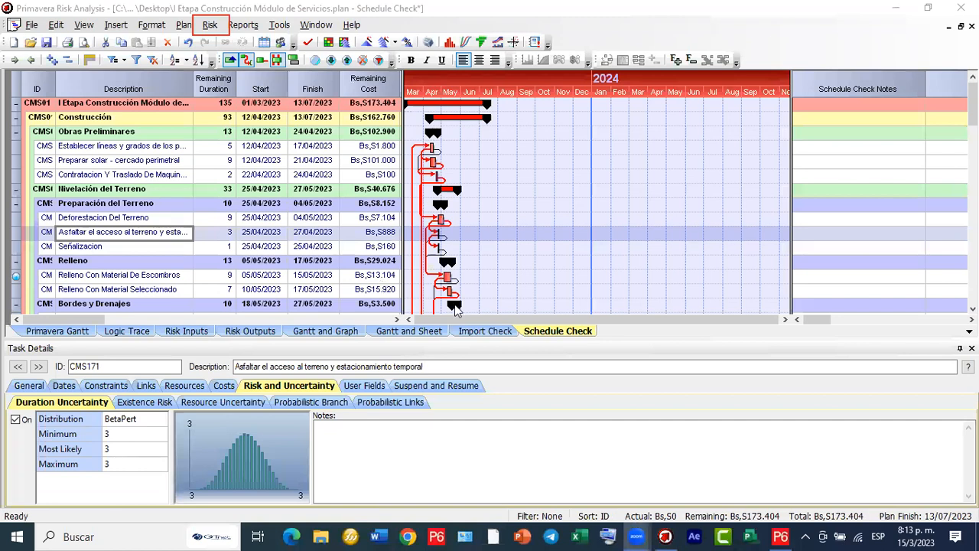
pyautogui.click(779, 535)
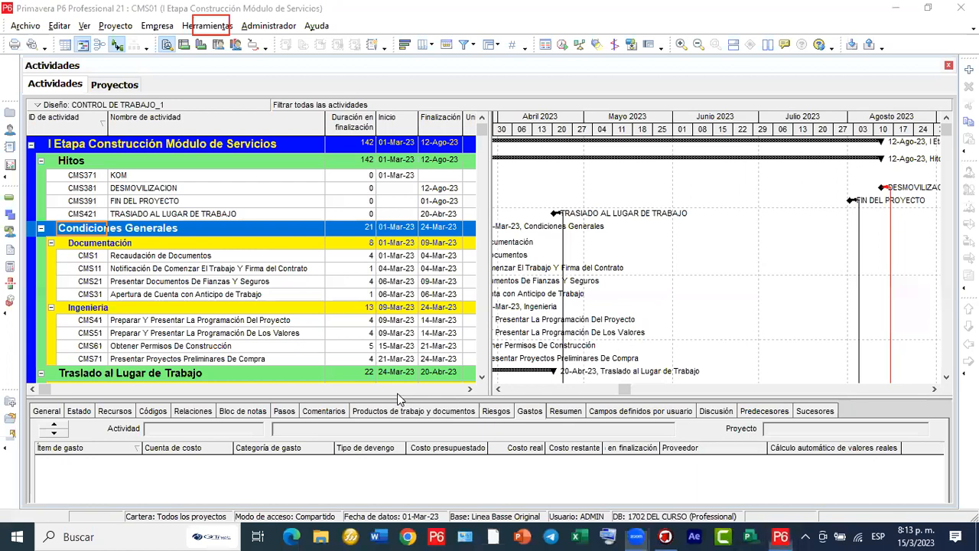
pyautogui.click(225, 269)
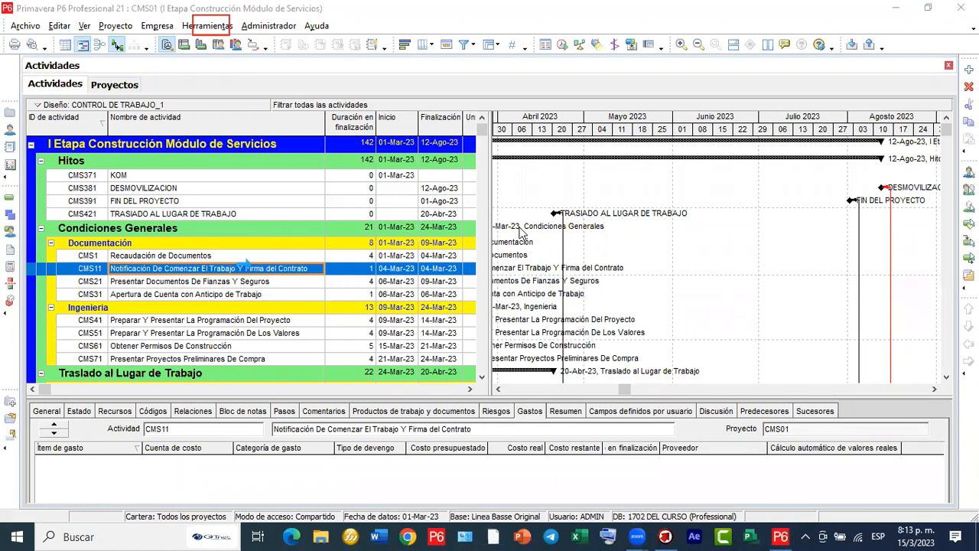
pyautogui.moveTo(293, 262)
pyautogui.mouseDown()
pyautogui.moveTo(699, 398)
pyautogui.moveTo(493, 406)
pyautogui.mouseUp()
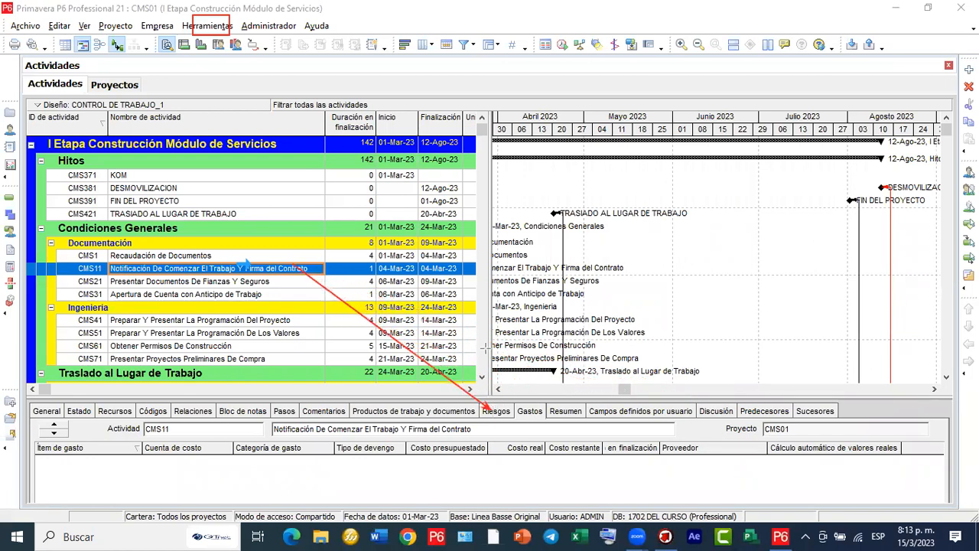
pyautogui.click(505, 414)
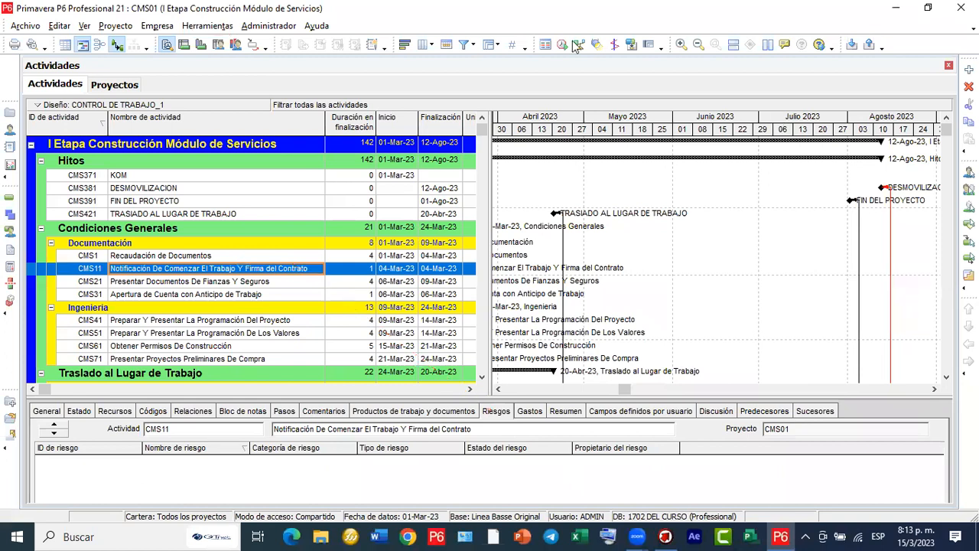
# Switch back to Primavera Risk Analysis and open the risk register using the standard risk register option.
pyautogui.click(665, 537)
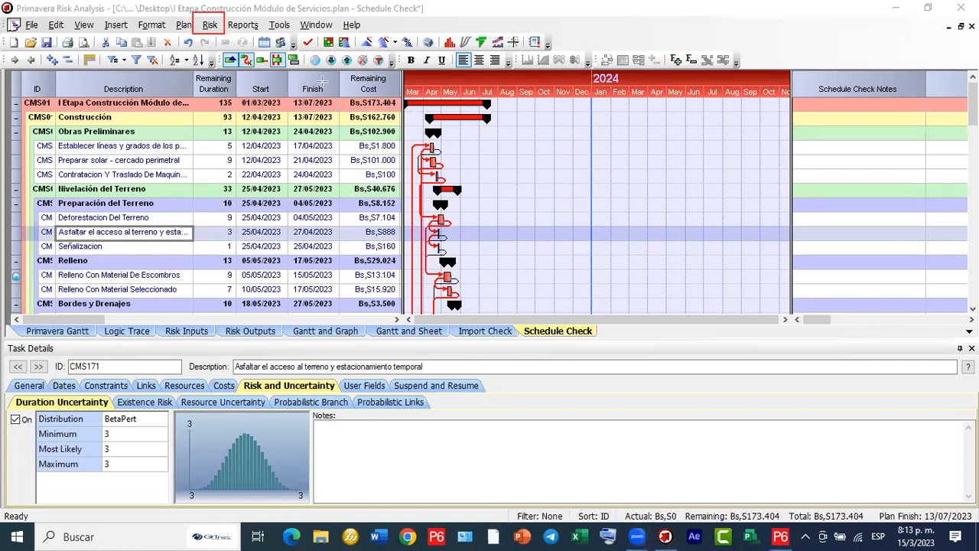
pyautogui.click(210, 26)
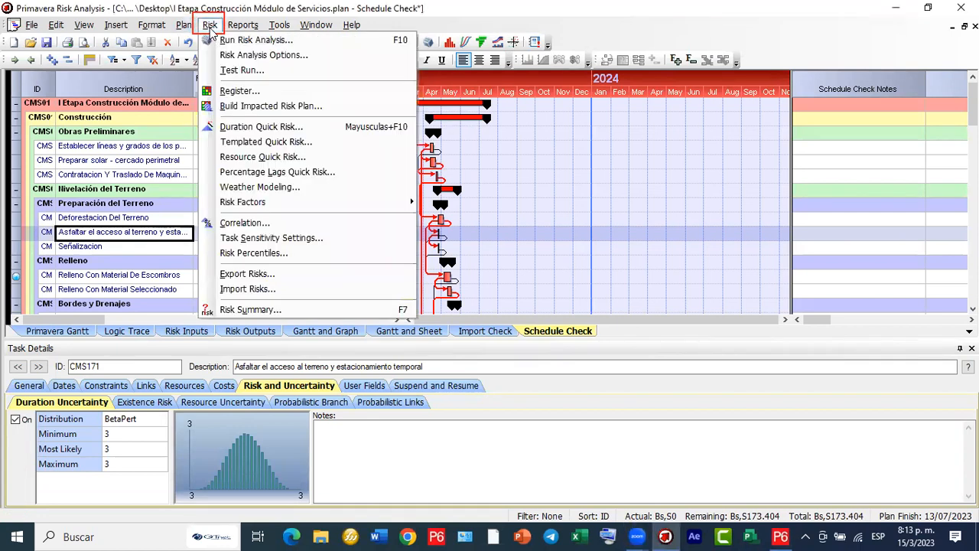
pyautogui.click(229, 95)
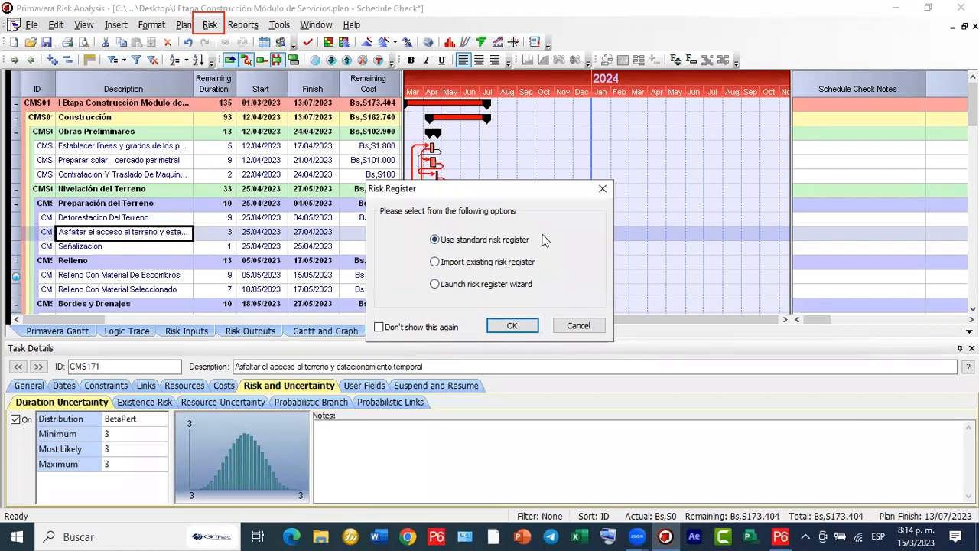
pyautogui.click(519, 330)
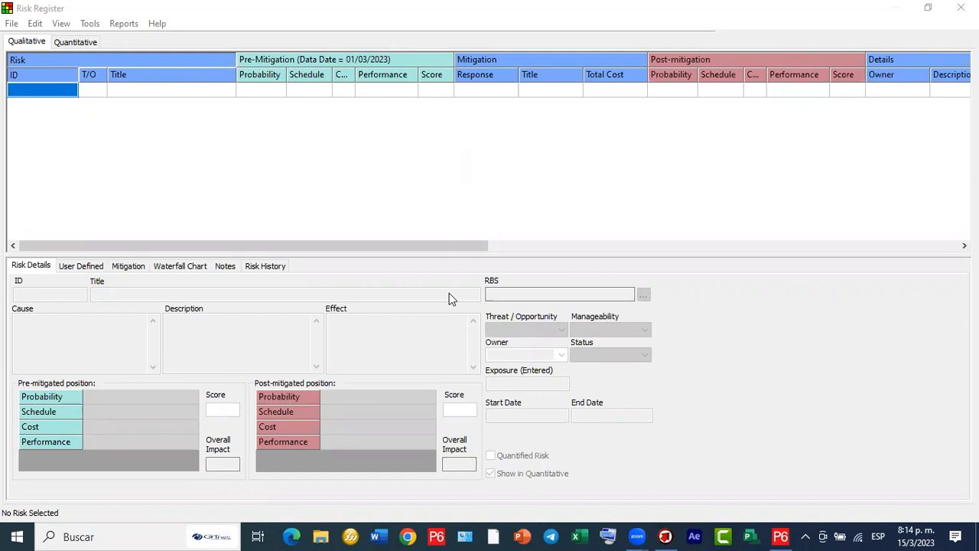
# Open the register's risk breakdown structure and insert a child element under Commercial.
pyautogui.moveTo(450, 274)
pyautogui.mouseDown()
pyautogui.moveTo(87, 118)
pyautogui.moveTo(45, 26)
pyautogui.mouseUp()
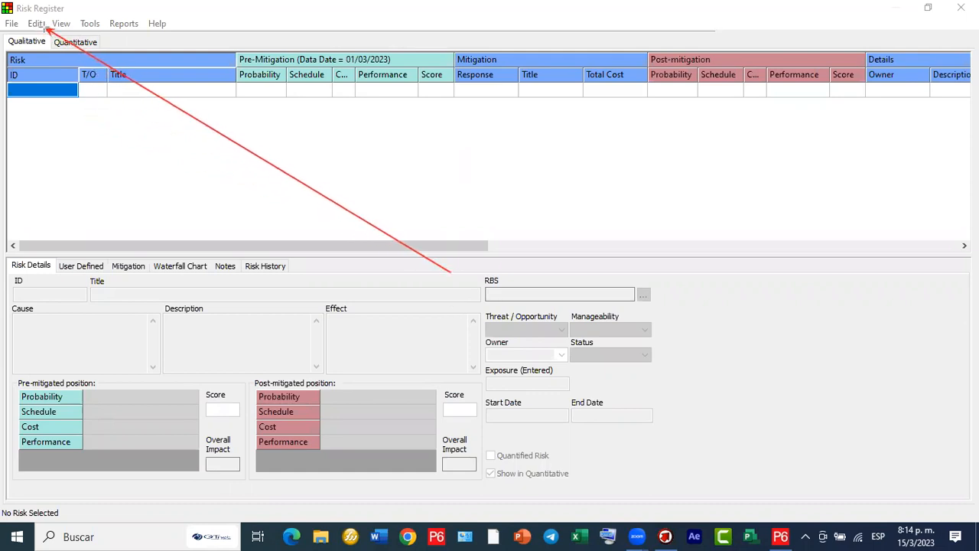
pyautogui.click(42, 25)
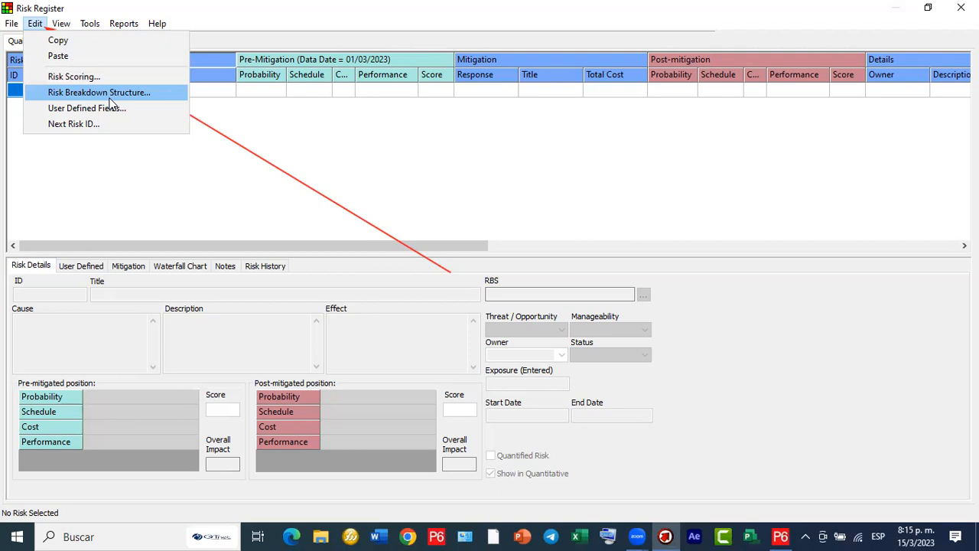
pyautogui.click(109, 98)
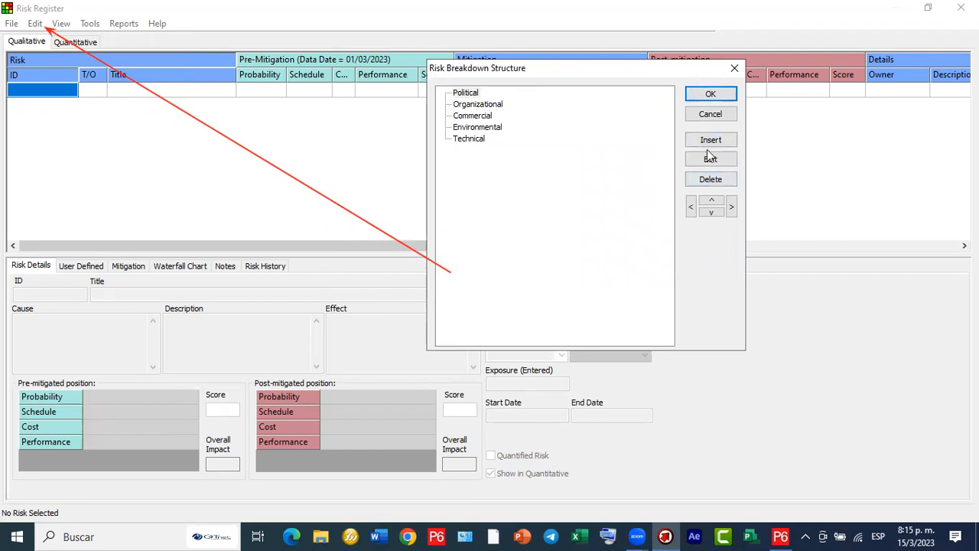
pyautogui.click(492, 117)
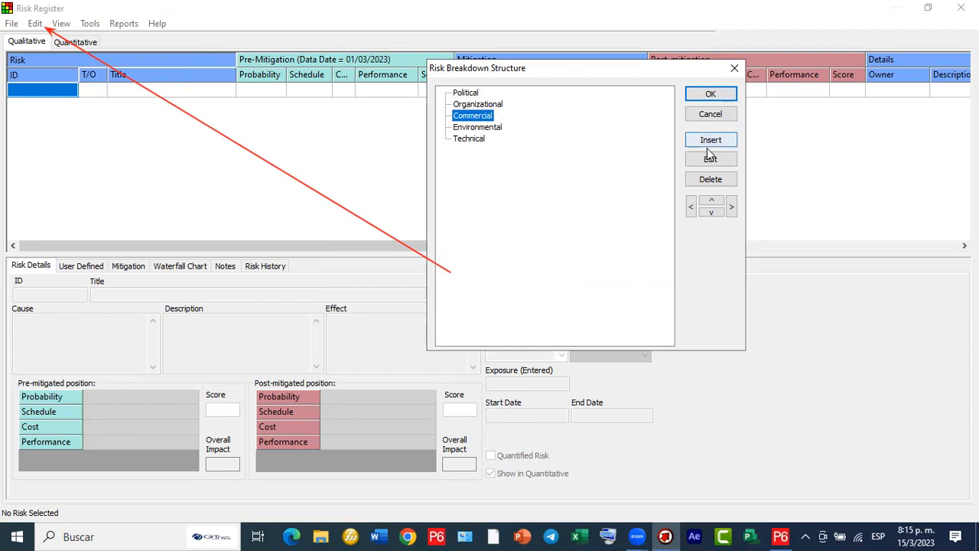
pyautogui.click(711, 142)
pyautogui.click(500, 127)
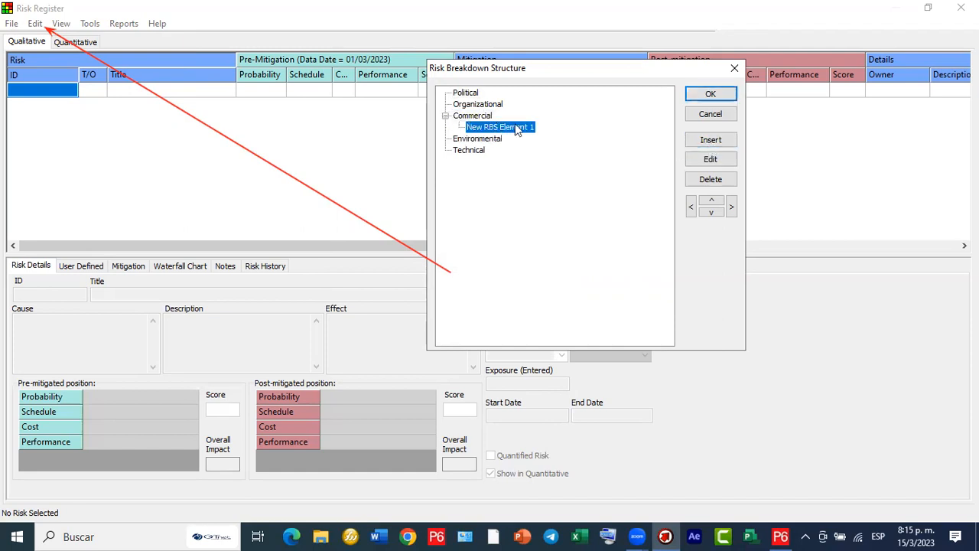
# Rename the new element under Commercial as Procura.
pyautogui.click(702, 161)
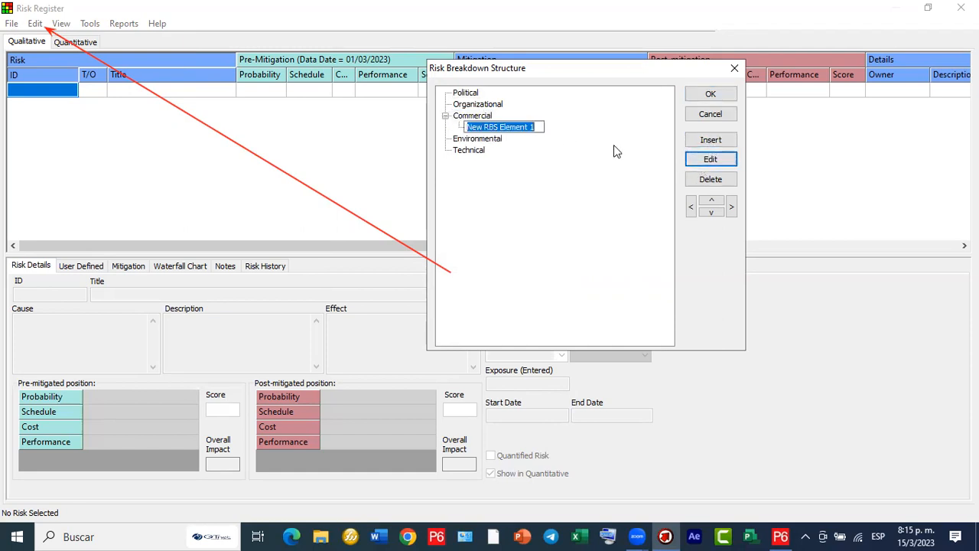
pyautogui.write('Pricura')
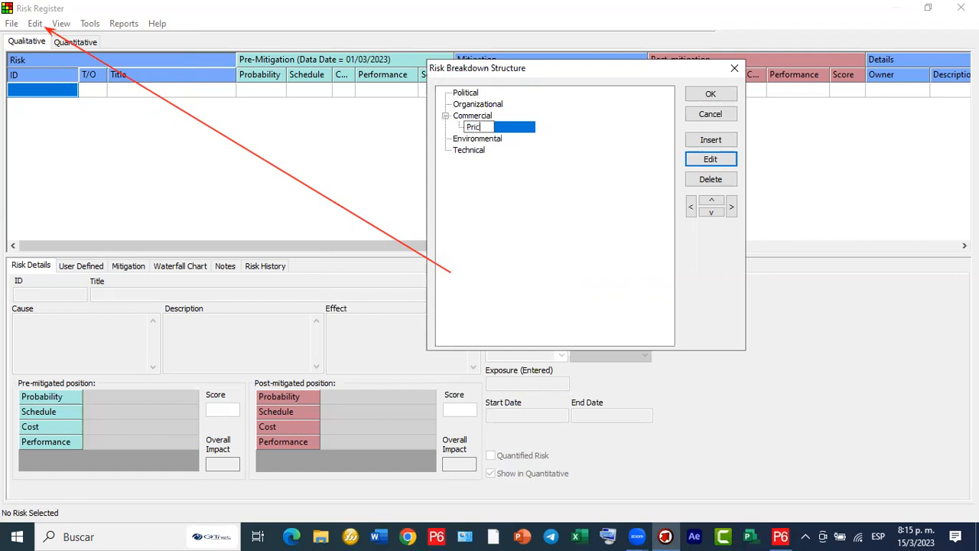
pyautogui.press('BackSpace')
pyautogui.press('BackSpace')
pyautogui.press('BackSpace')
pyautogui.press('BackSpace')
pyautogui.write('ura')
pyautogui.press('BackSpace')
pyautogui.press('BackSpace')
pyautogui.press('BackSpace')
pyautogui.write('ocura')
pyautogui.press('Return')
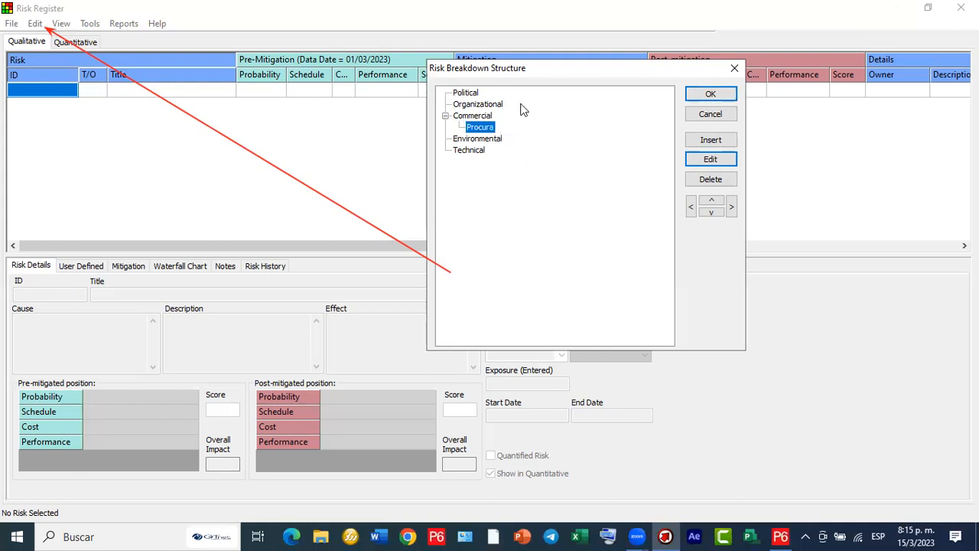
# Insert a child element named Ingenierai under Technical, plus a second child element with its default name.
pyautogui.click(469, 151)
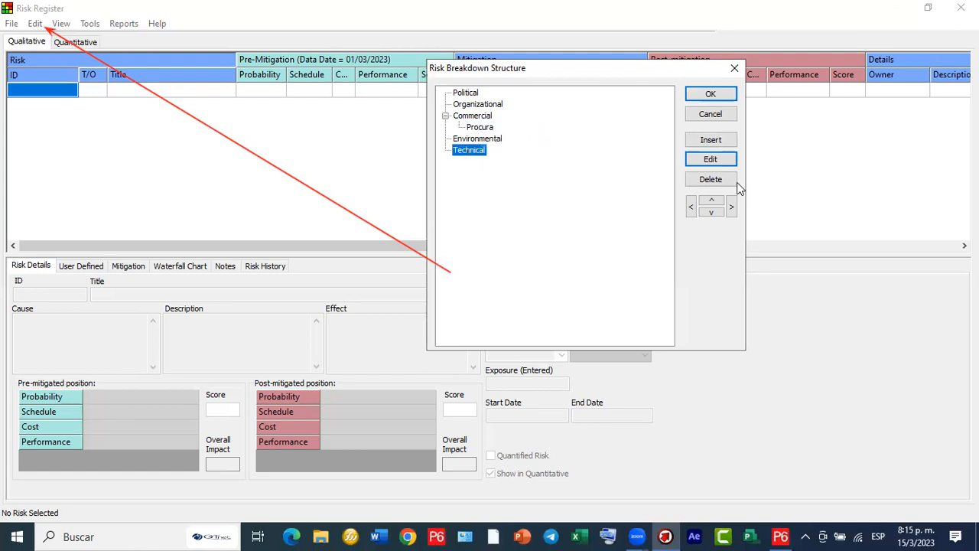
pyautogui.click(712, 161)
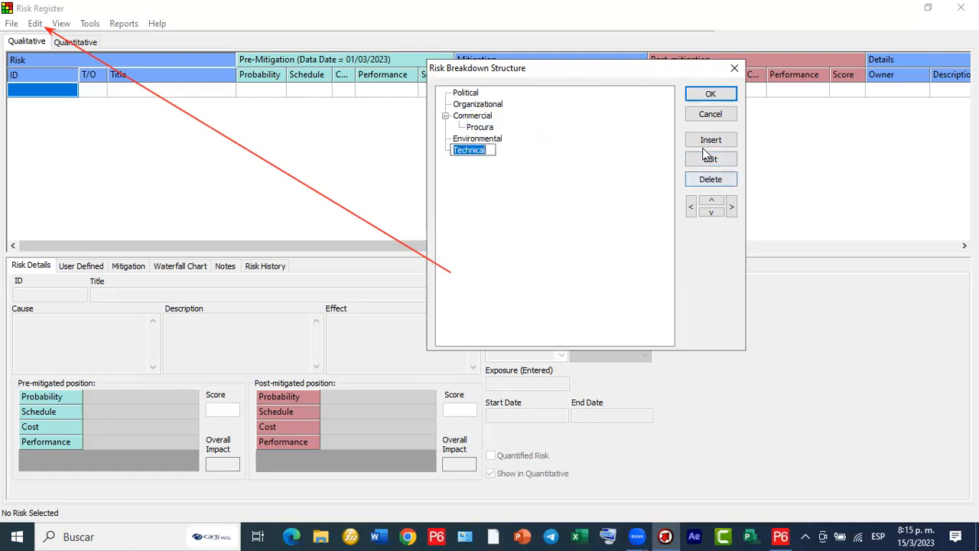
pyautogui.click(711, 141)
pyautogui.click(525, 162)
pyautogui.click(711, 160)
pyautogui.write('Inner')
pyautogui.press('BackSpace')
pyautogui.press('BackSpace')
pyautogui.press('BackSpace')
pyautogui.write('geni')
pyautogui.press('BackSpace')
pyautogui.write('nieria')
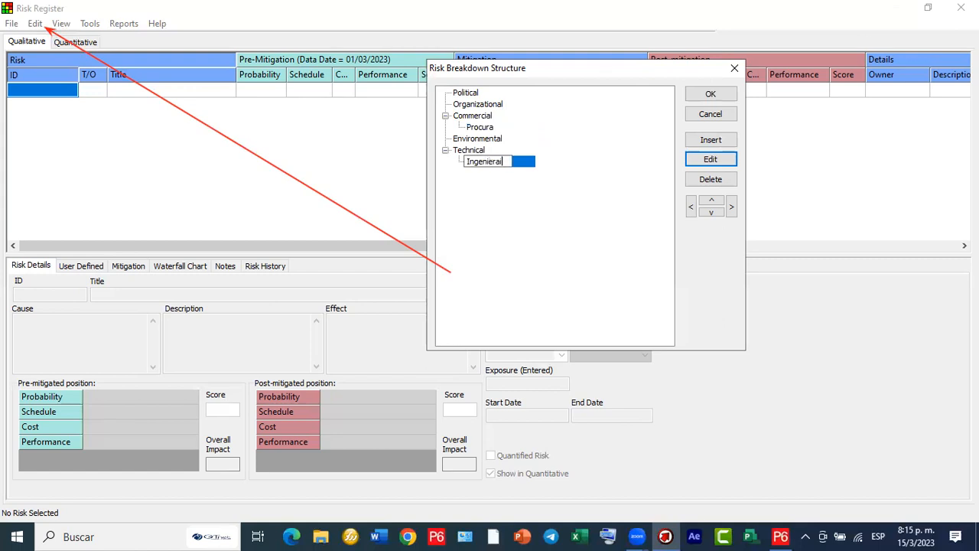
pyautogui.press('Return')
pyautogui.press('Up')
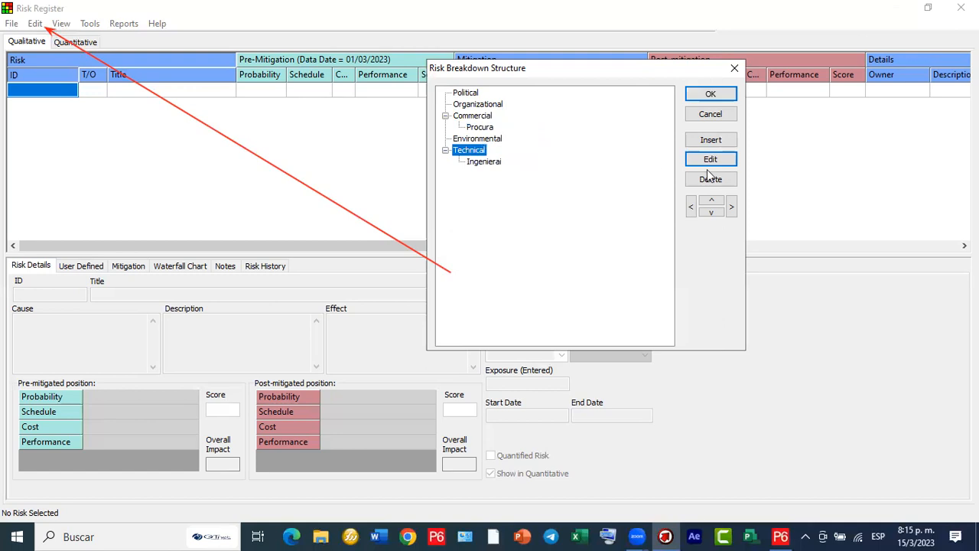
pyautogui.click(709, 141)
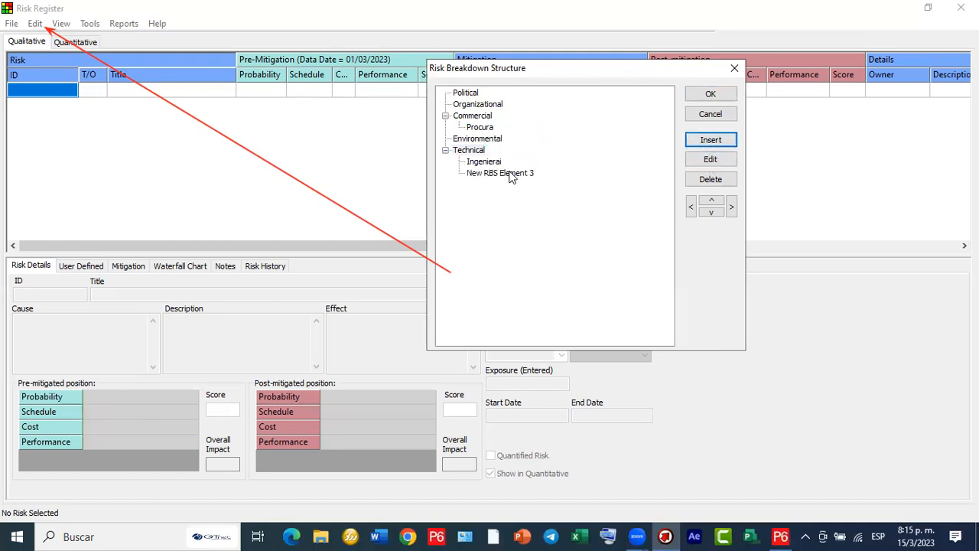
# Delete the Technical category together with its child elements and accept the risk breakdown structure.
pyautogui.click(710, 179)
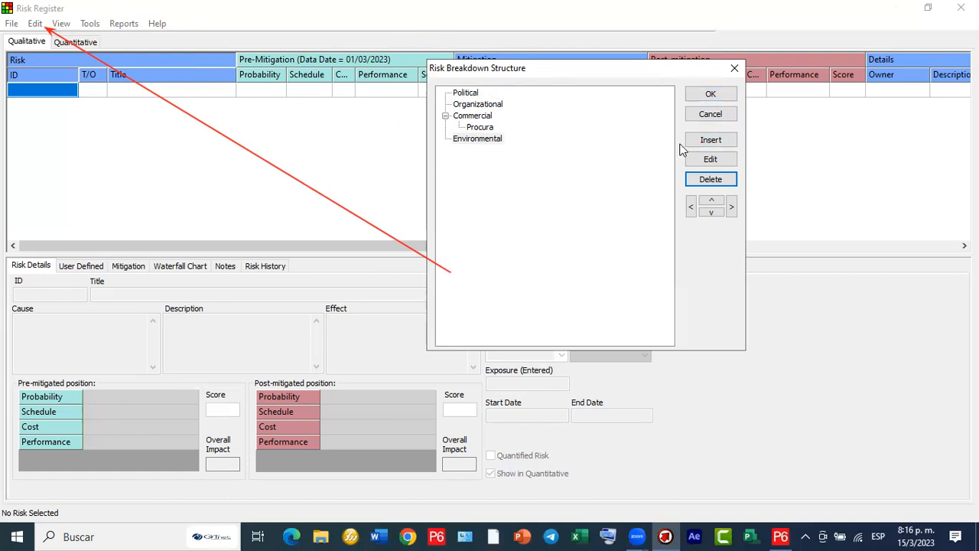
pyautogui.click(719, 95)
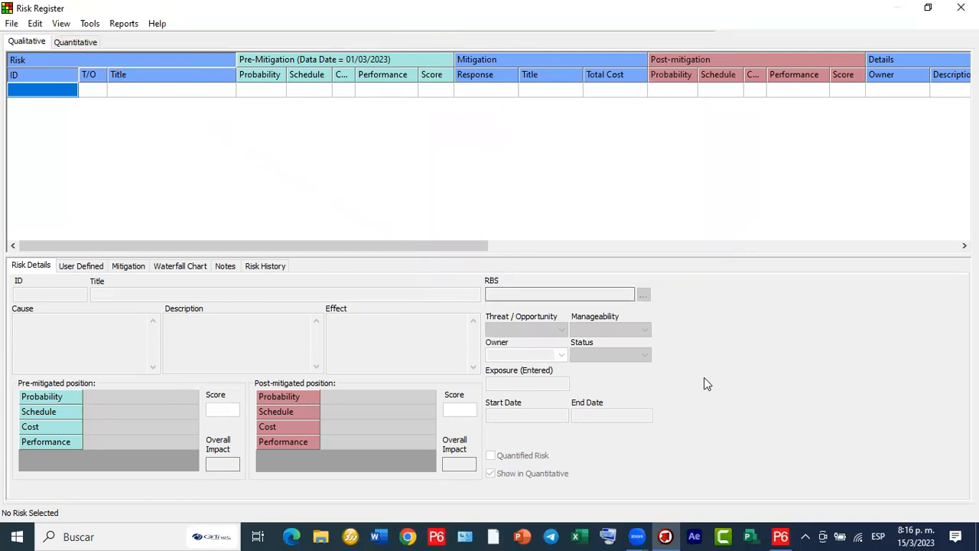
# Open the risk scoring settings of the risk register.
pyautogui.click(35, 24)
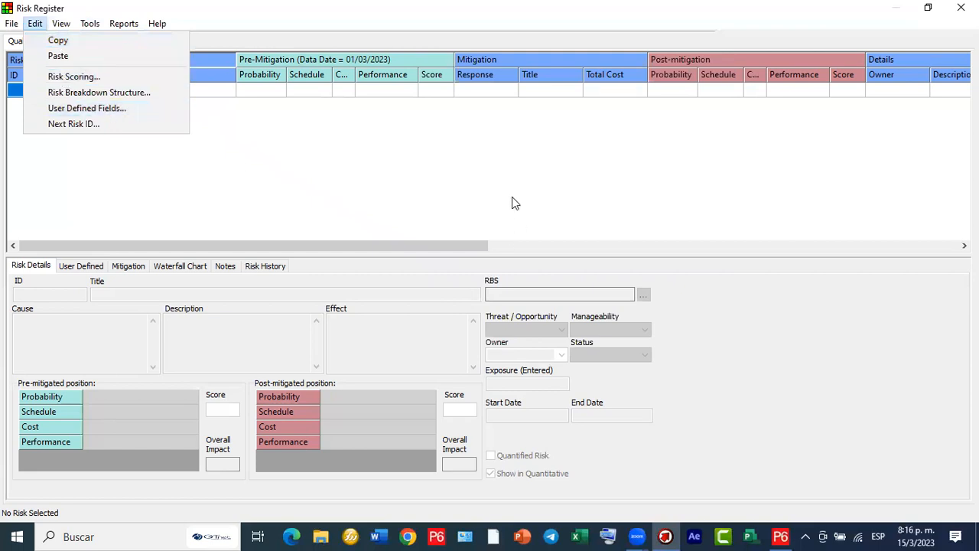
pyautogui.click(439, 203)
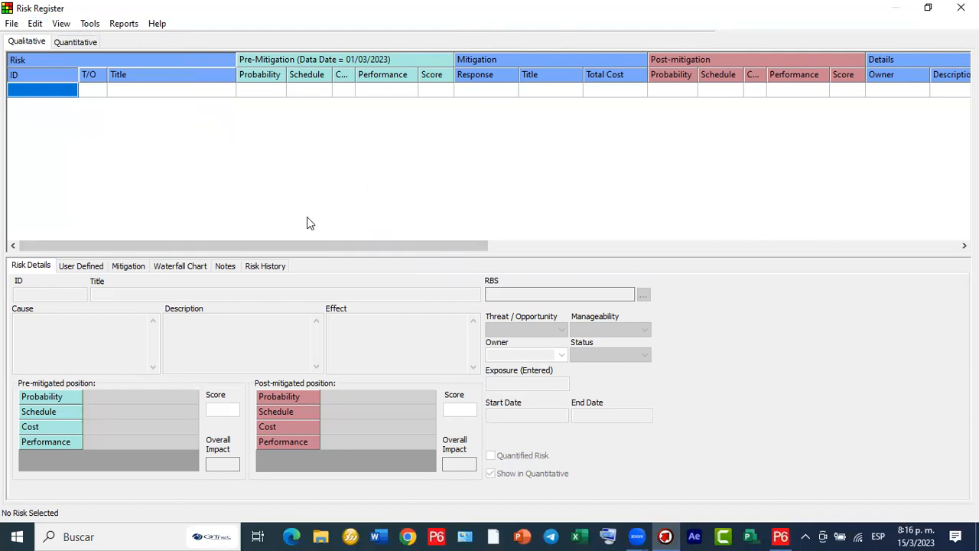
pyautogui.click(36, 23)
pyautogui.click(52, 77)
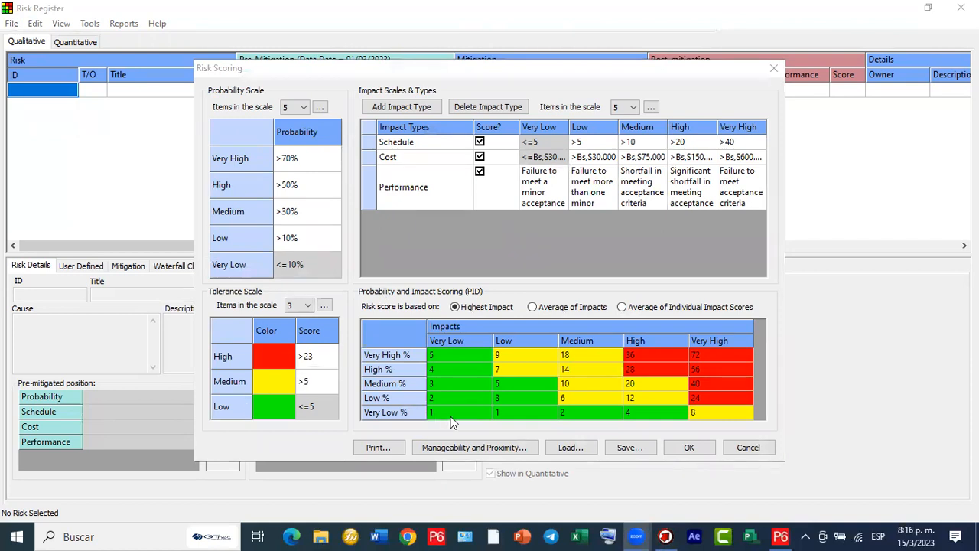
pyautogui.moveTo(198, 79)
pyautogui.mouseDown()
pyautogui.moveTo(307, 153)
pyautogui.moveTo(343, 282)
pyautogui.mouseUp()
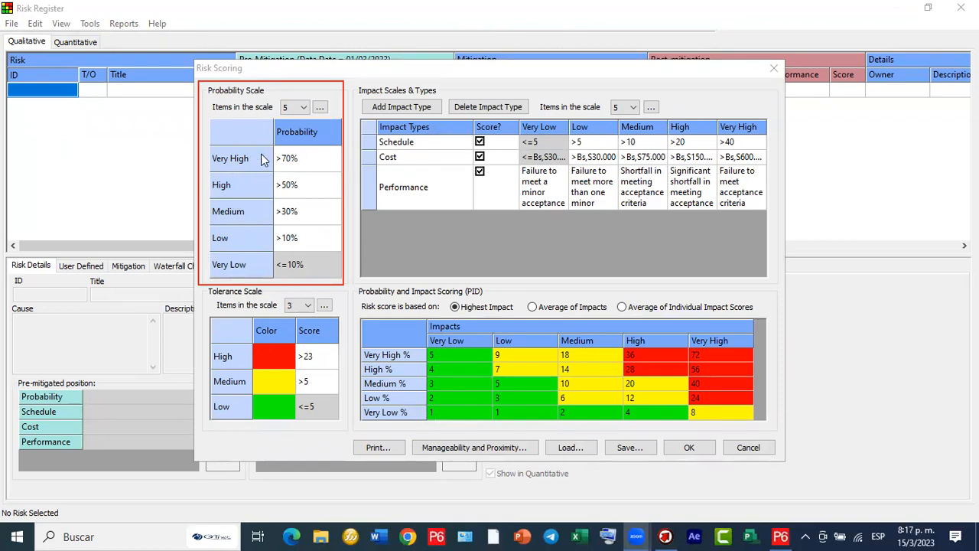
# Try a probability scale with 9 items and return it to 5 items.
pyautogui.click(300, 109)
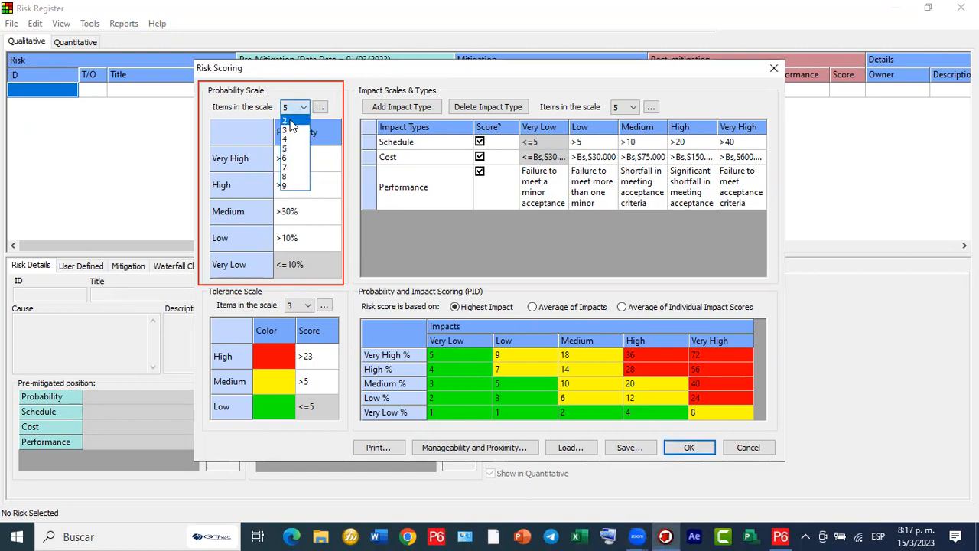
pyautogui.click(296, 186)
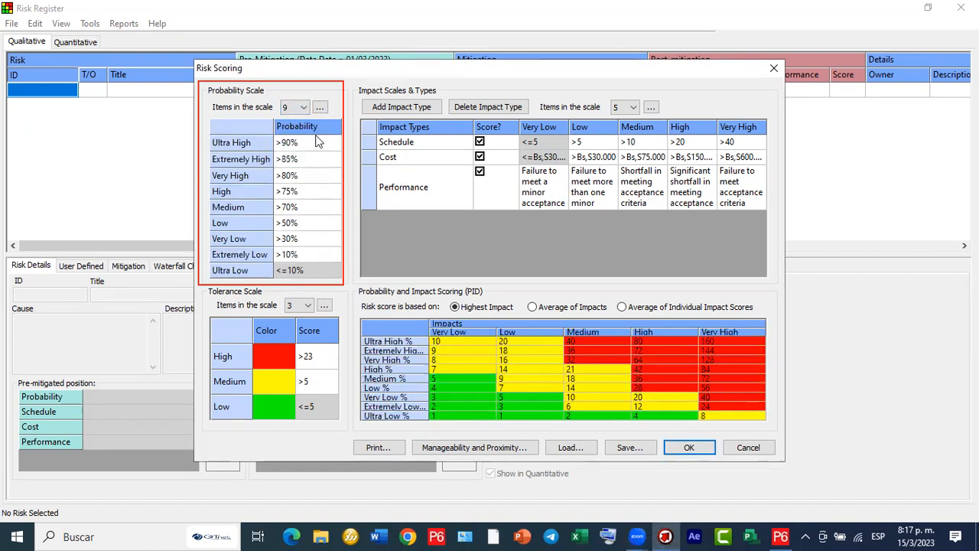
pyautogui.click(303, 107)
pyautogui.click(292, 148)
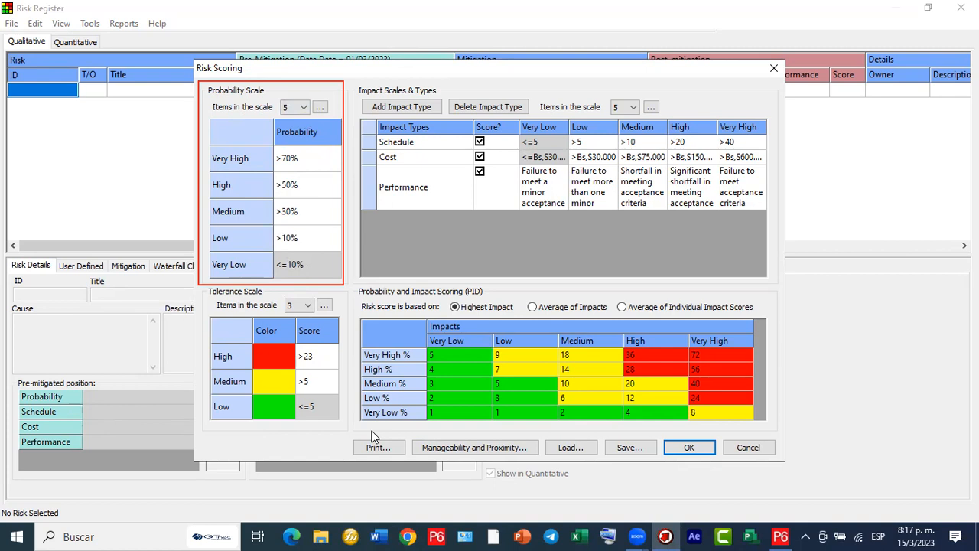
# Rename the Very High probability level with short name MA and full name Muy Alto, and accept the level definitions.
pyautogui.moveTo(279, 192)
pyautogui.mouseDown()
pyautogui.moveTo(321, 94)
pyautogui.moveTo(319, 110)
pyautogui.mouseUp()
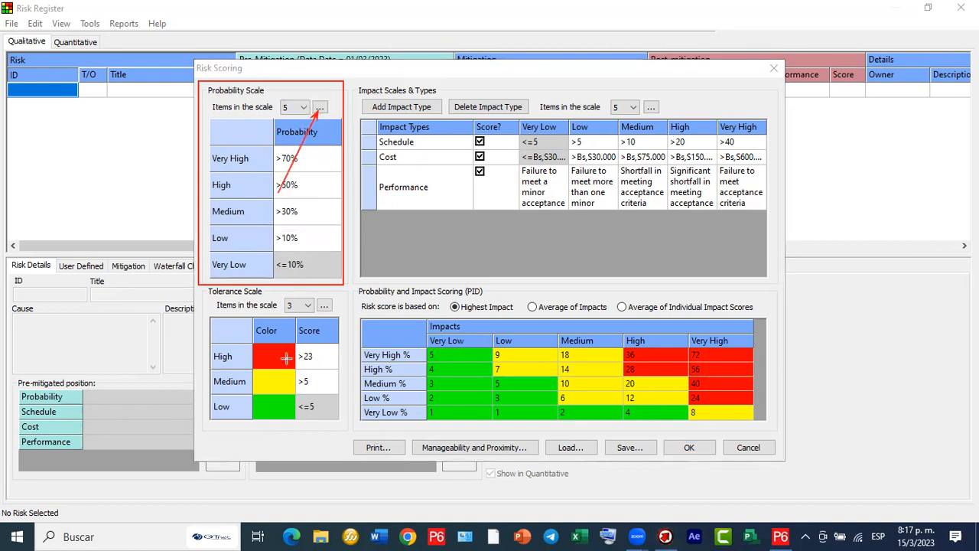
pyautogui.click(319, 112)
pyautogui.click(411, 203)
pyautogui.click(412, 203)
pyautogui.press('BackSpace')
pyautogui.press('BackSpace')
pyautogui.write('MA')
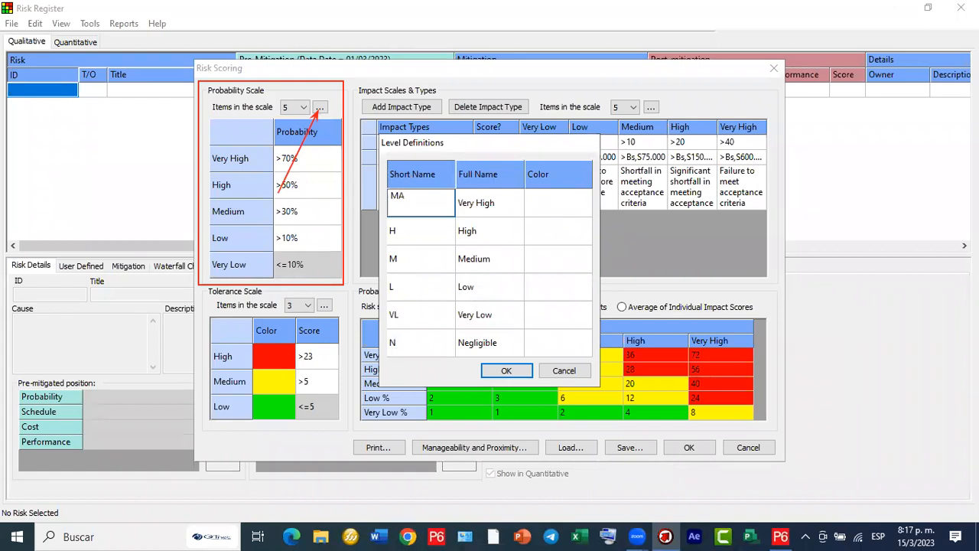
pyautogui.press('Tab')
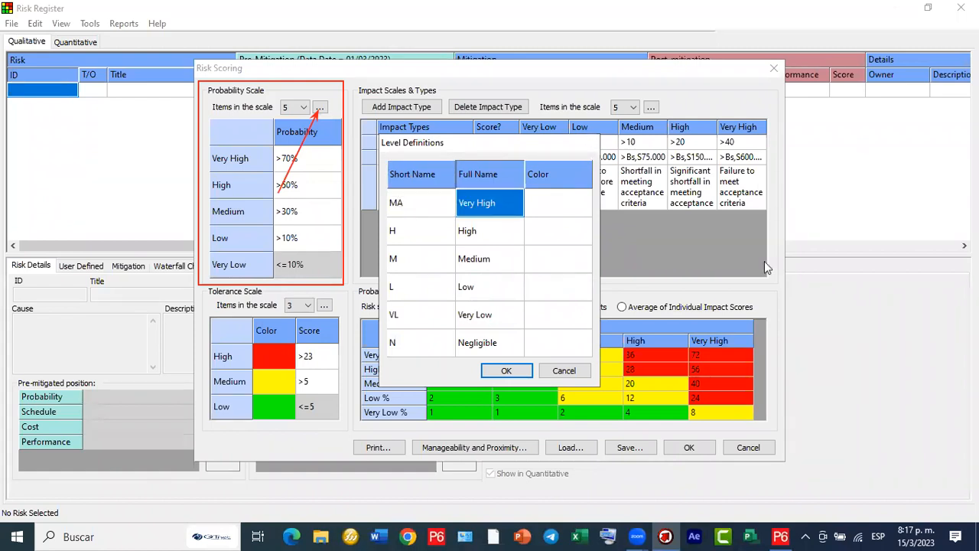
pyautogui.write('Muy Alto')
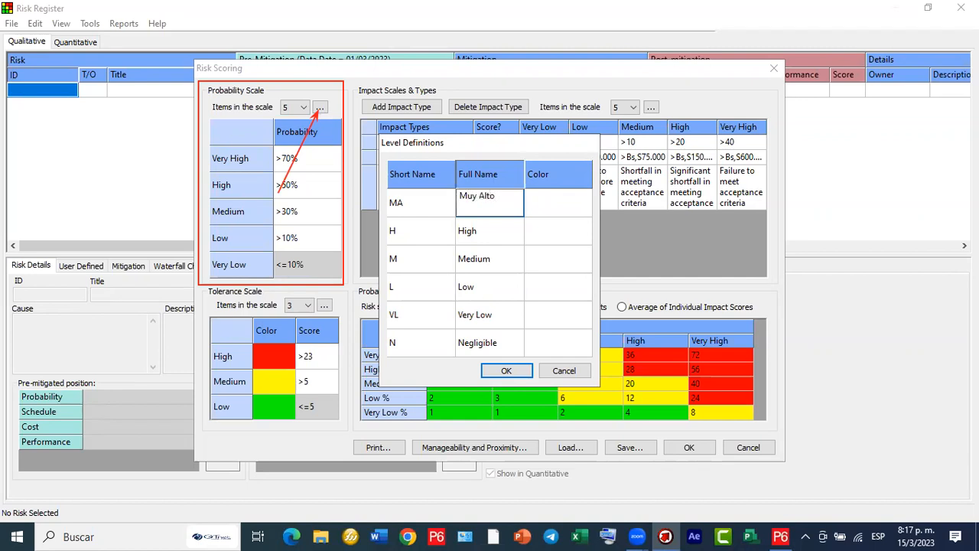
pyautogui.click(438, 238)
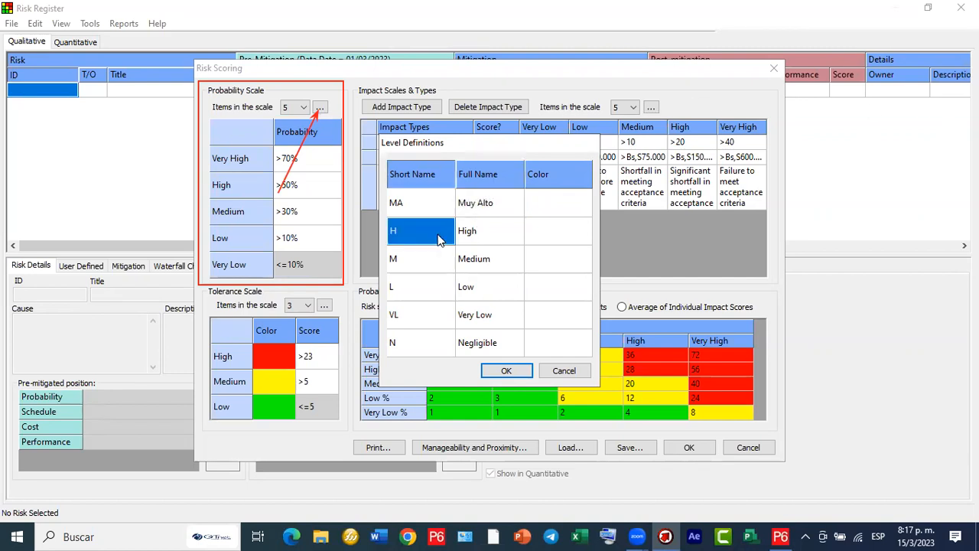
pyautogui.click(505, 370)
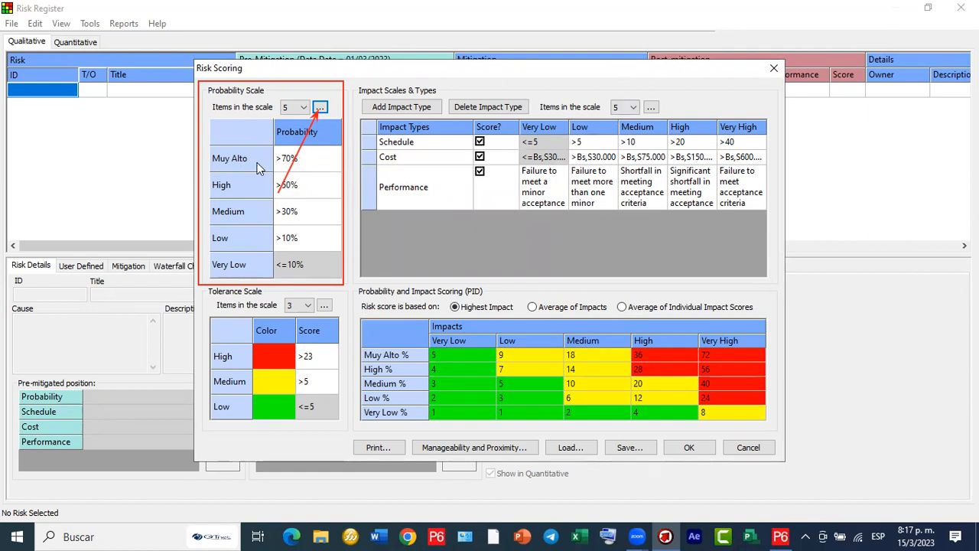
# Set the probability threshold of the Muy Alto level to >60%.
pyautogui.click(304, 160)
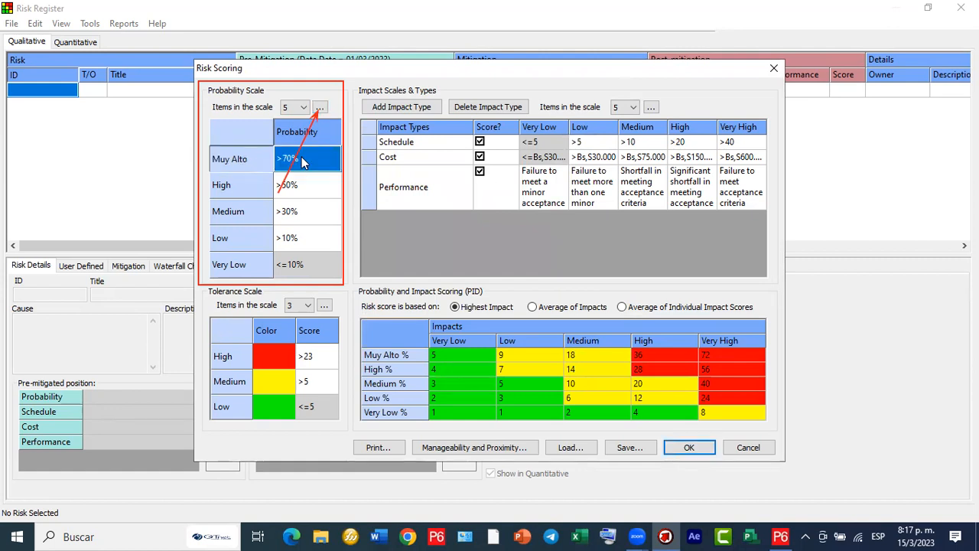
pyautogui.press('BackSpace')
pyautogui.press('BackSpace')
pyautogui.write('60')
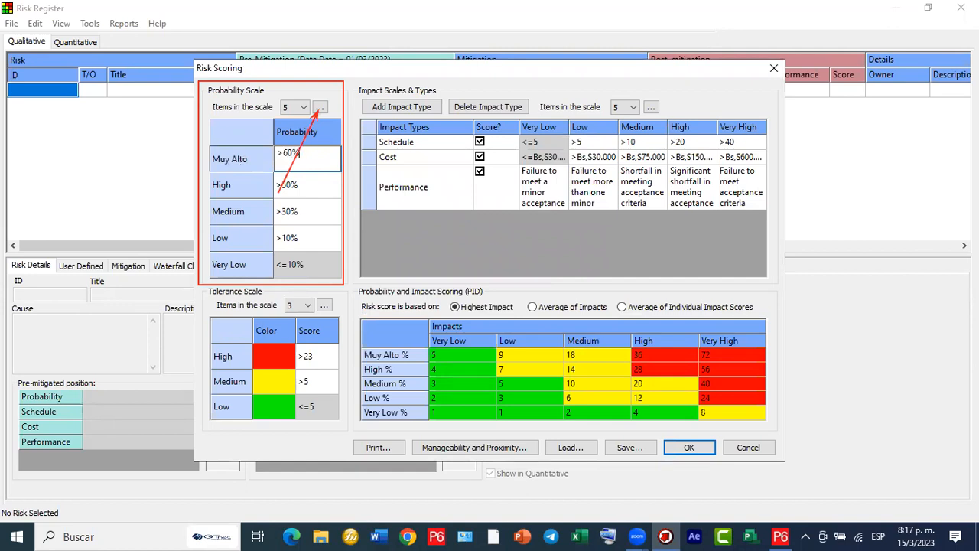
pyautogui.press('Return')
pyautogui.click(289, 187)
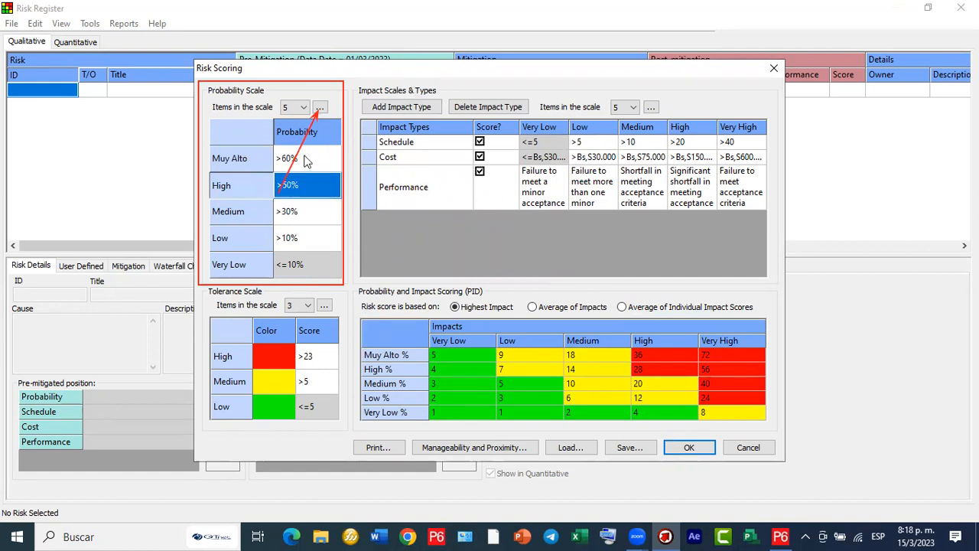
pyautogui.click(292, 183)
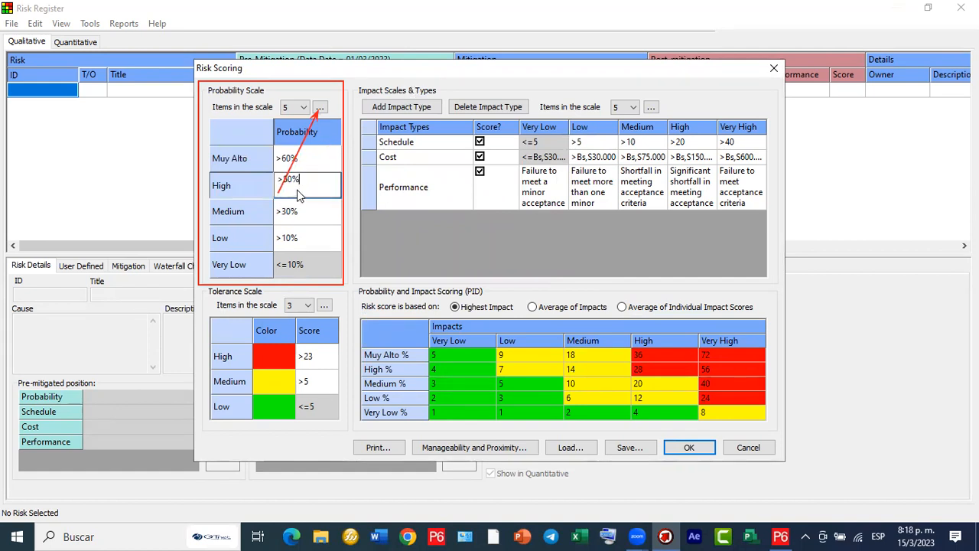
pyautogui.moveTo(306, 185); pyautogui.dragTo(284, 186)
pyautogui.click(310, 219)
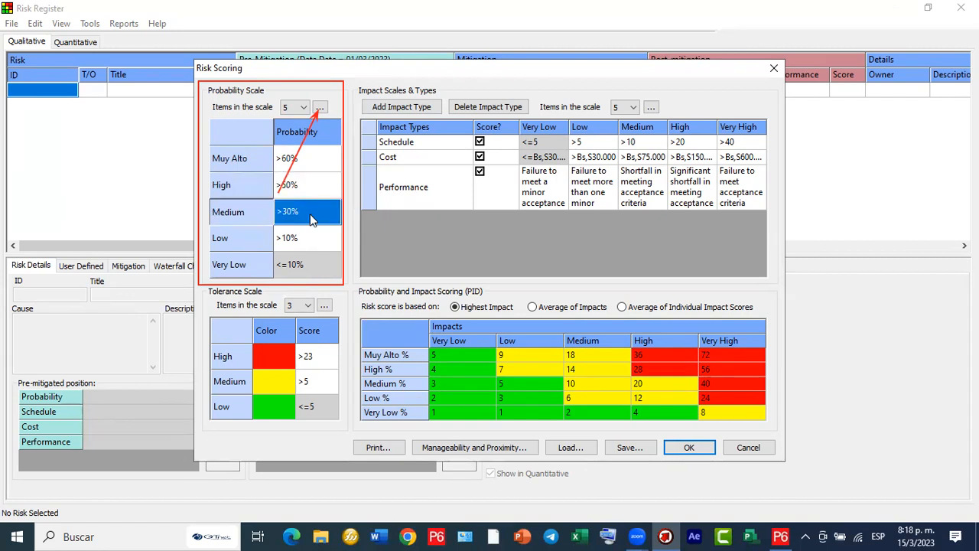
# Set the probability threshold of the Low level to >15%.
pyautogui.click(299, 241)
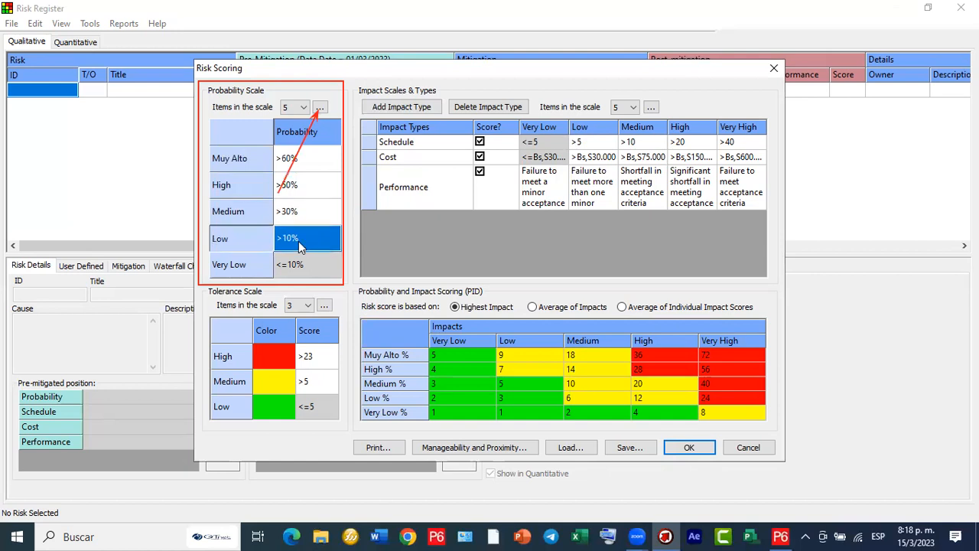
pyautogui.click(299, 243)
pyautogui.doubleClick(298, 242)
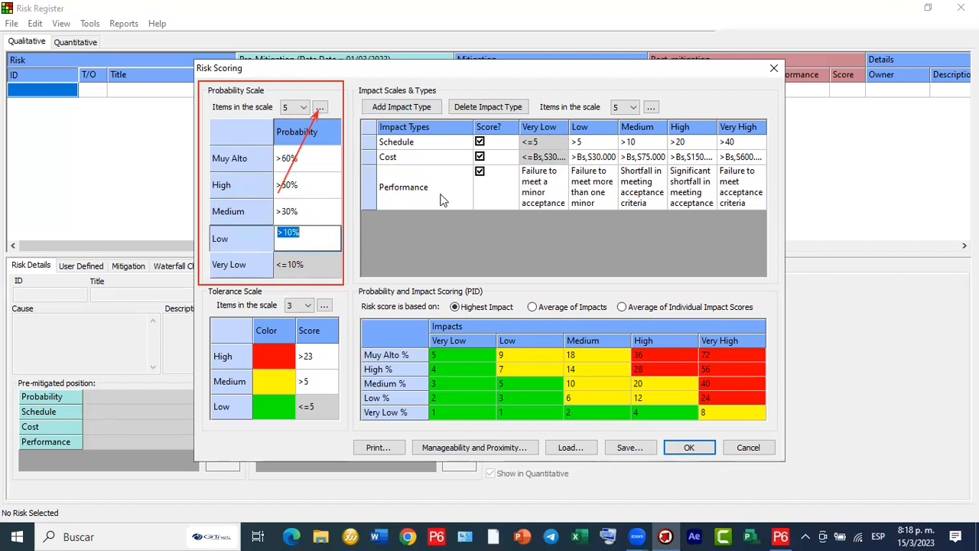
pyautogui.press('Home')
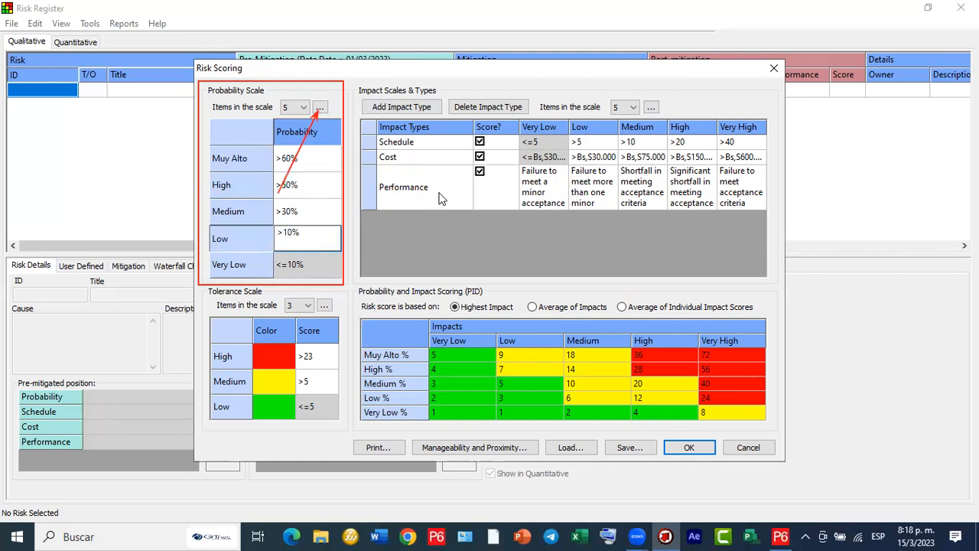
pyautogui.press('Delete')
pyautogui.write('5')
pyautogui.press('Return')
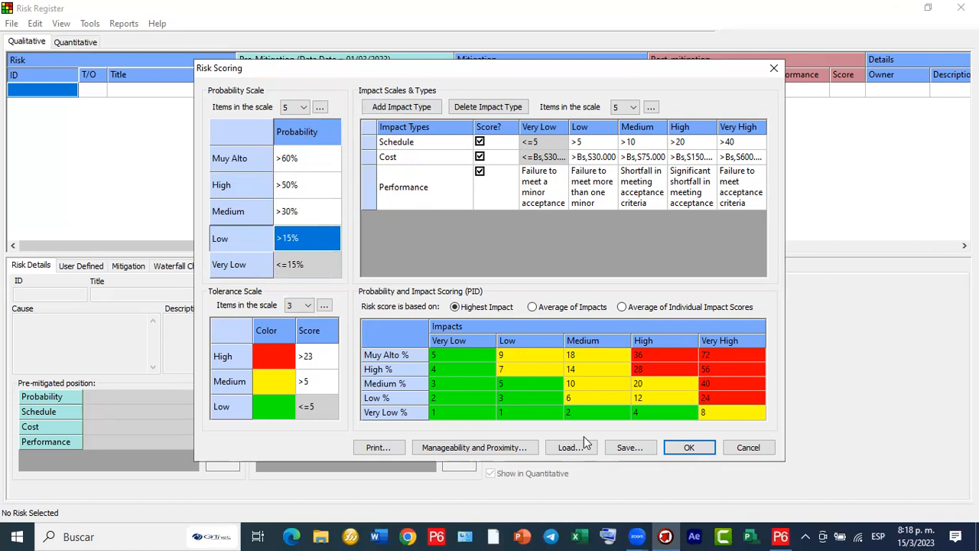
# Try an impact scale with 9 items and return it to 5 items.
pyautogui.moveTo(357, 111)
pyautogui.mouseDown()
pyautogui.moveTo(428, 166)
pyautogui.moveTo(796, 218)
pyautogui.moveTo(781, 223)
pyautogui.mouseUp()
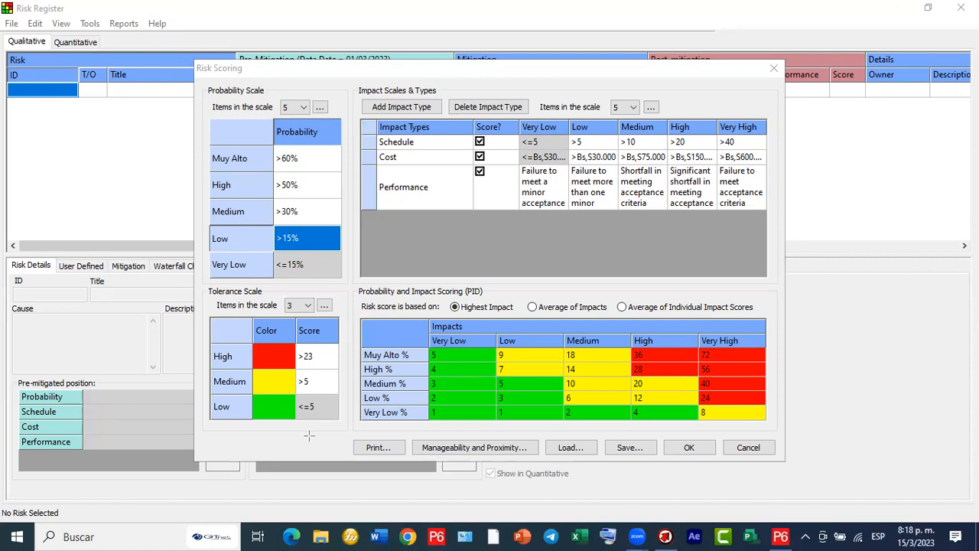
pyautogui.click(627, 107)
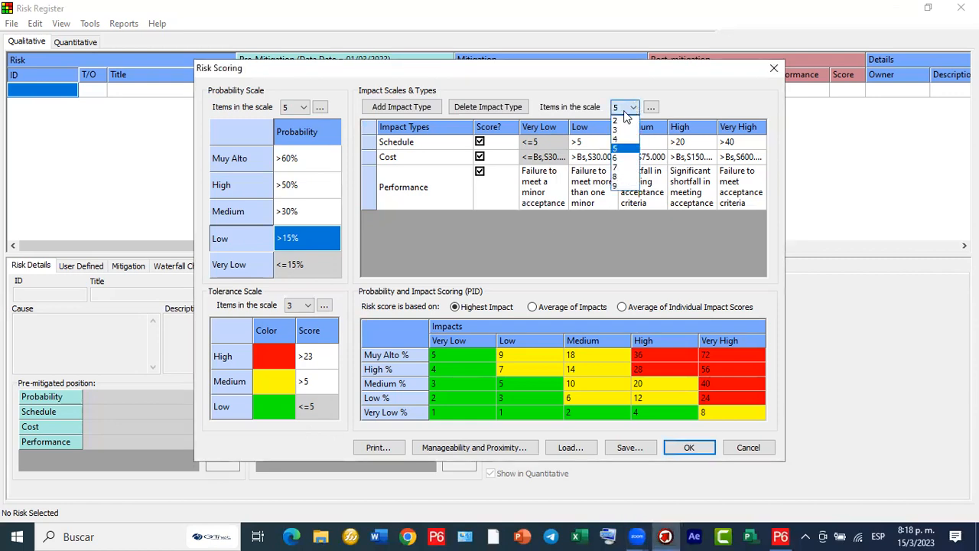
pyautogui.click(616, 185)
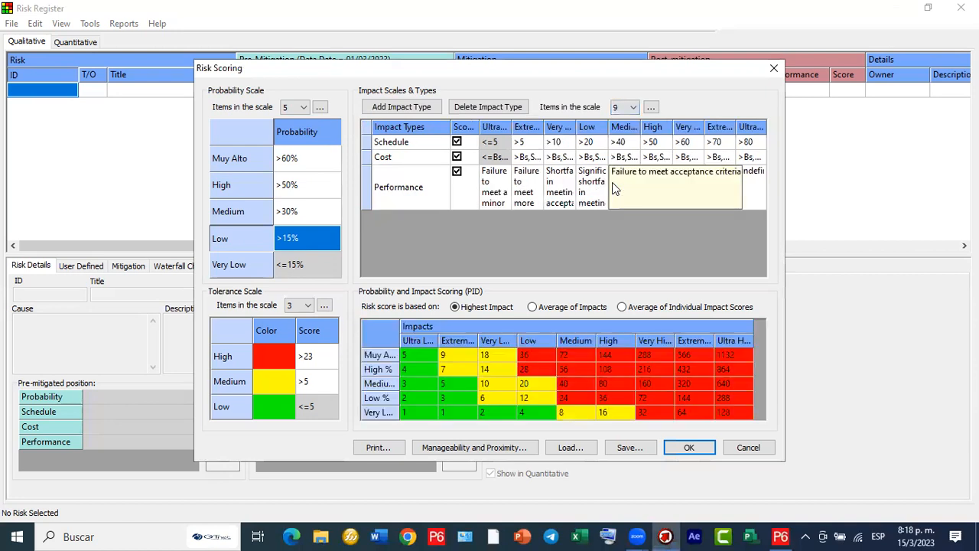
pyautogui.click(634, 112)
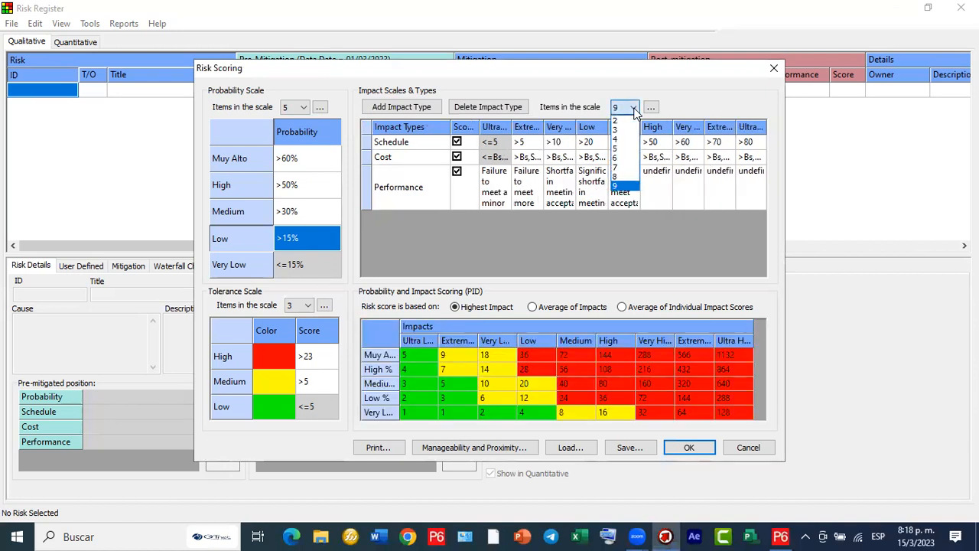
pyautogui.click(620, 148)
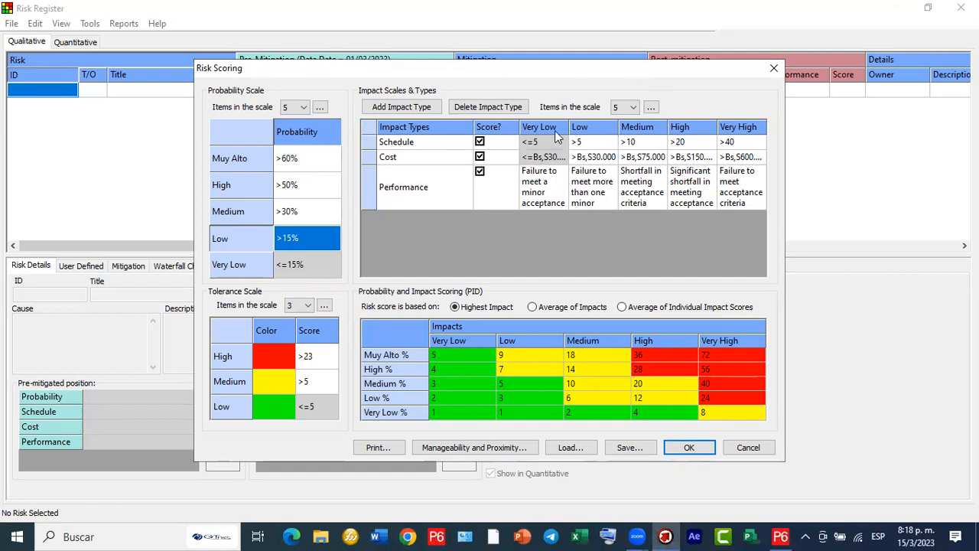
pyautogui.click(438, 147)
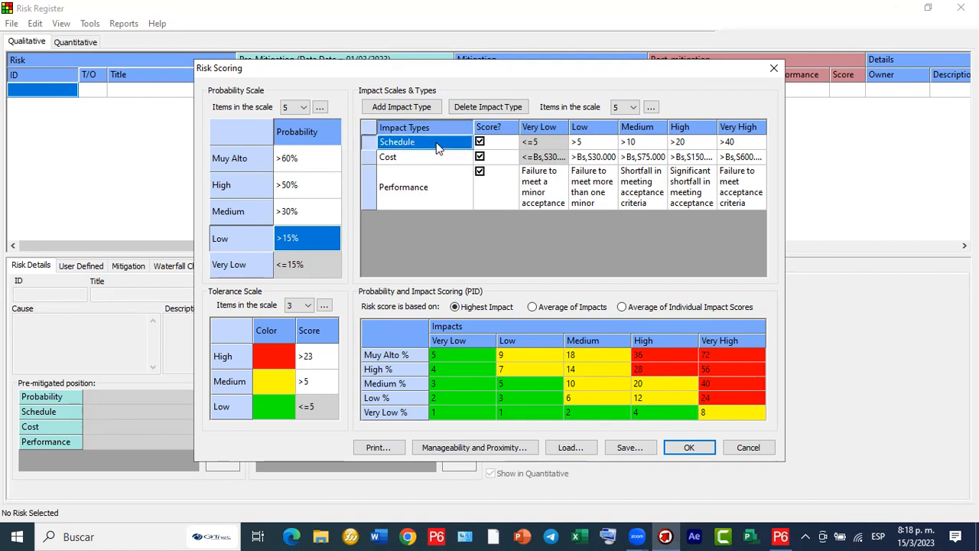
pyautogui.click(433, 162)
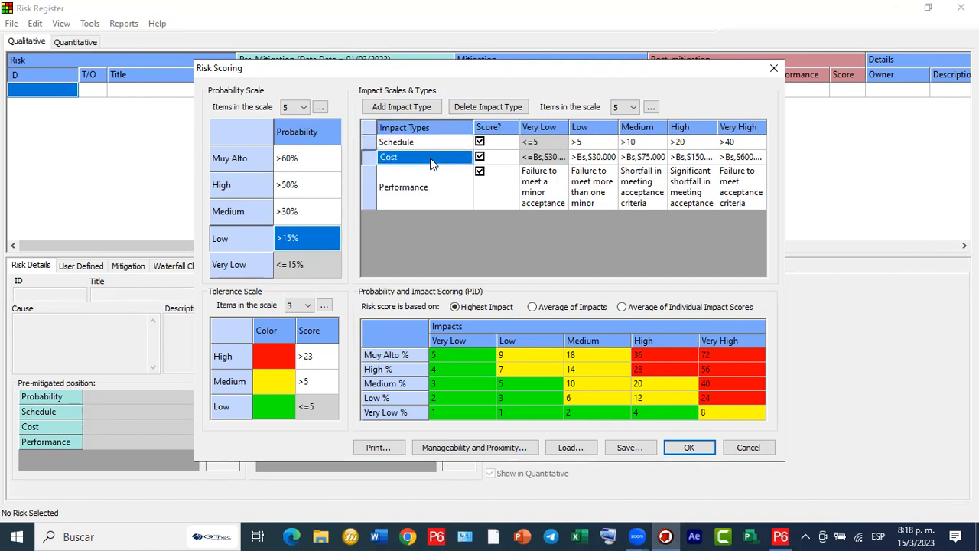
pyautogui.click(430, 201)
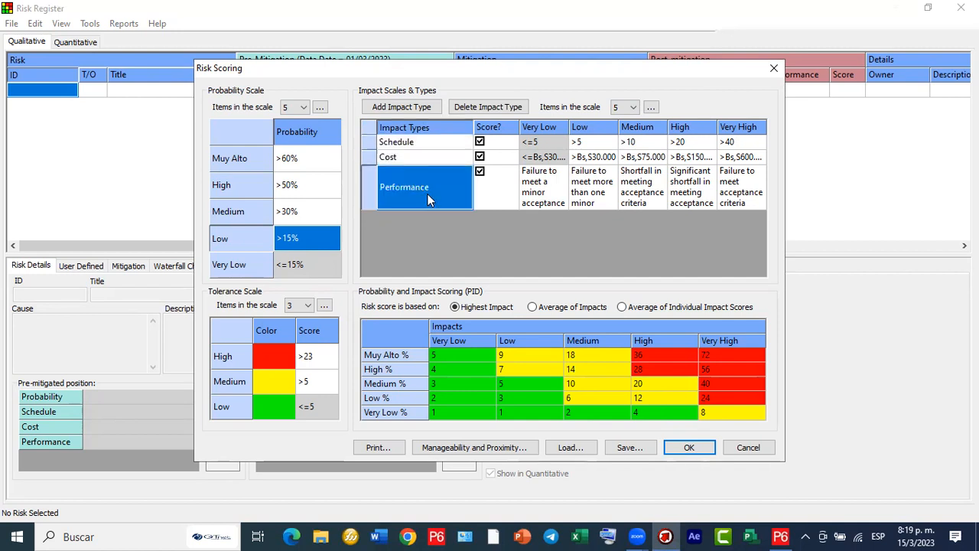
# Add a new impact type below Performance and name it Recurso Humano.
pyautogui.click(421, 107)
pyautogui.doubleClick(407, 241)
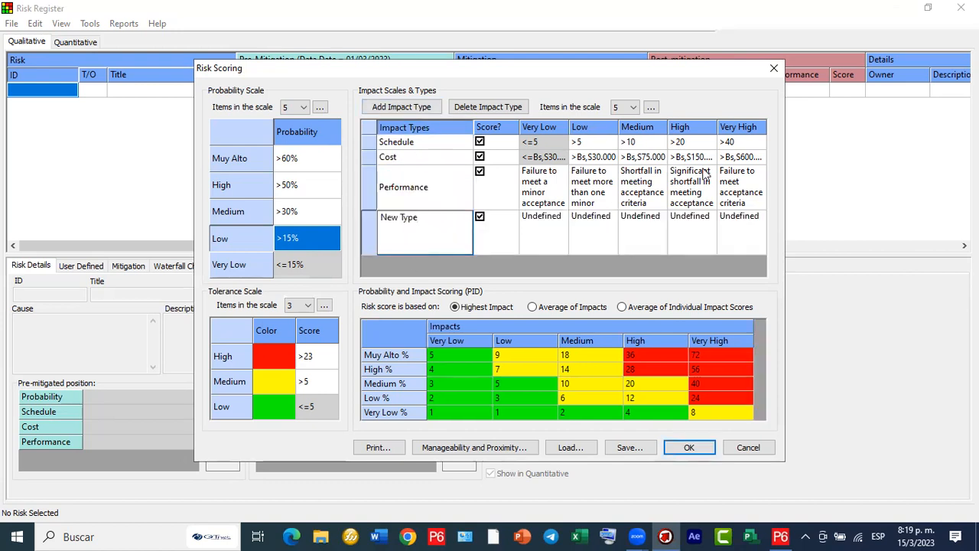
pyautogui.press('BackSpace')
pyautogui.press('BackSpace')
pyautogui.press('BackSpace')
pyautogui.press('BackSpace')
pyautogui.press('BackSpace')
pyautogui.press('BackSpace')
pyautogui.press('BackSpace')
pyautogui.press('BackSpace')
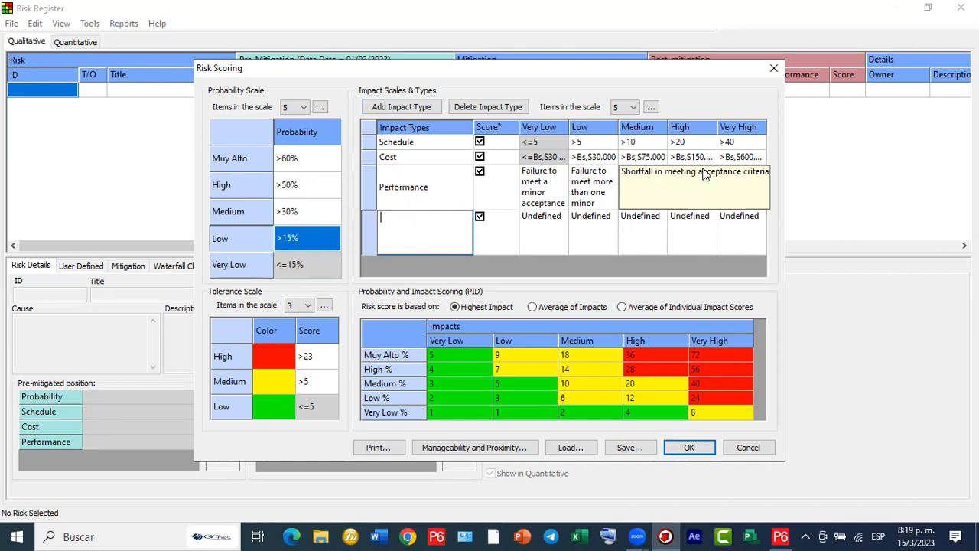
pyautogui.write('Recurso HUmano')
pyautogui.press('BackSpace')
pyautogui.press('BackSpace')
pyautogui.press('BackSpace')
pyautogui.write('uima')
pyautogui.press('BackSpace')
pyautogui.press('BackSpace')
pyautogui.press('BackSpace')
pyautogui.press('BackSpace')
pyautogui.press('BackSpace')
pyautogui.press('Return')
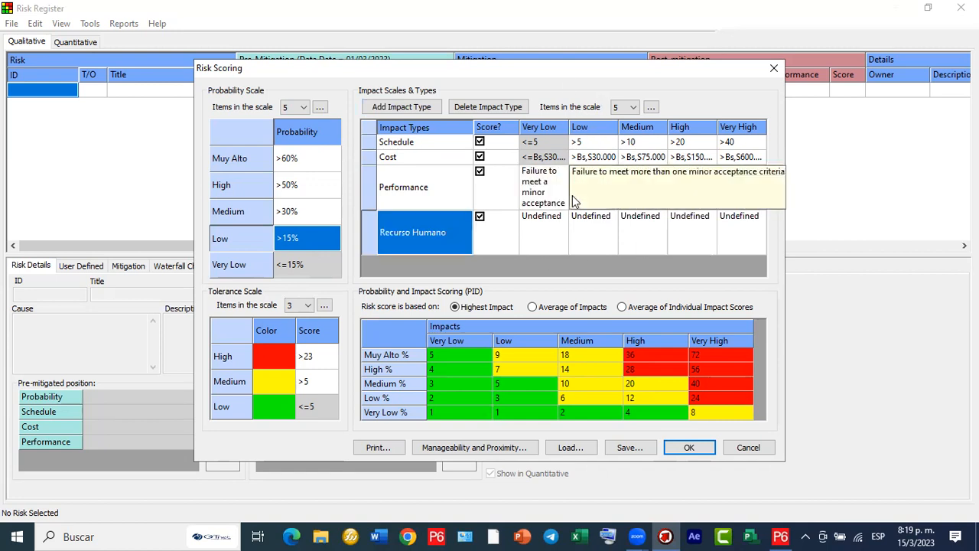
pyautogui.doubleClick(418, 146)
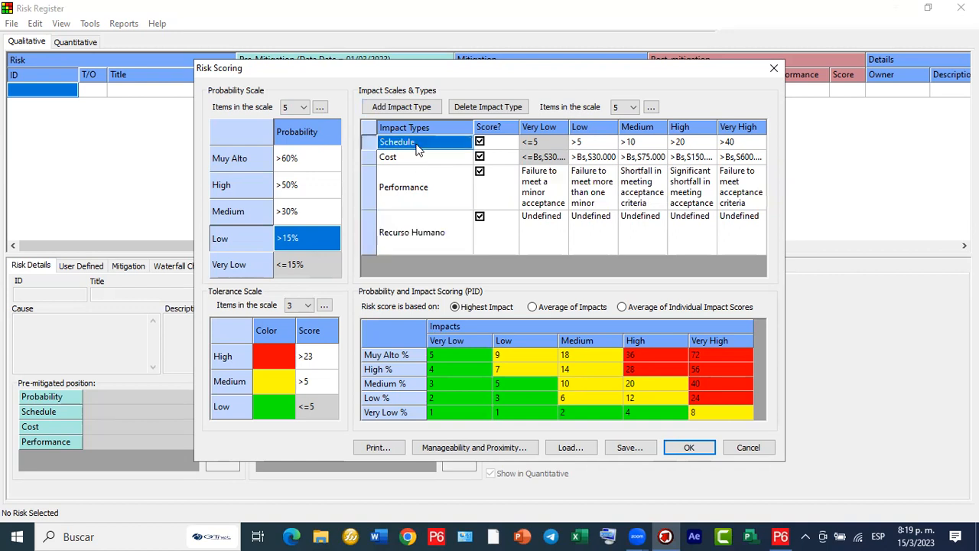
pyautogui.click(446, 169)
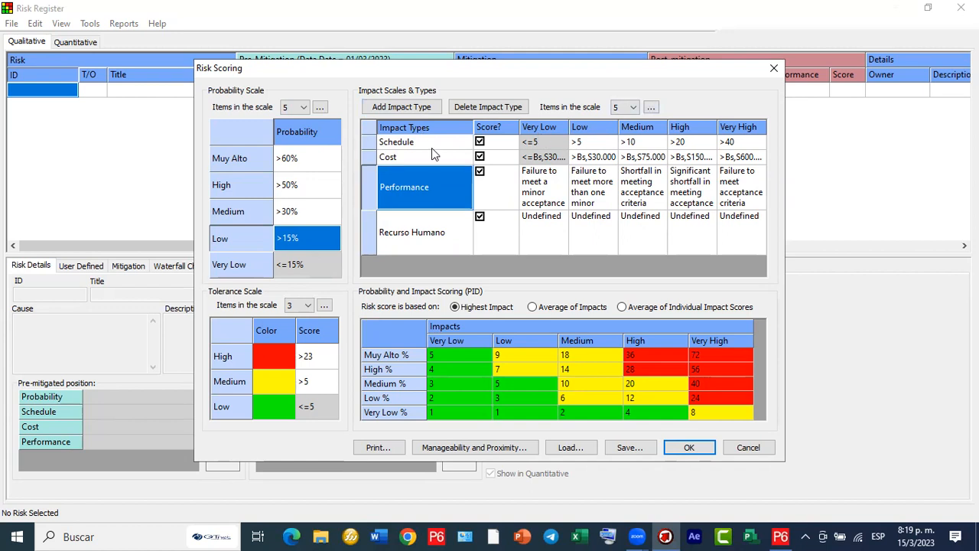
# Review the impact level definitions and the thresholds and descriptions of the Schedule, Cost, Performance and Recurso Humano impact types.
pyautogui.click(549, 144)
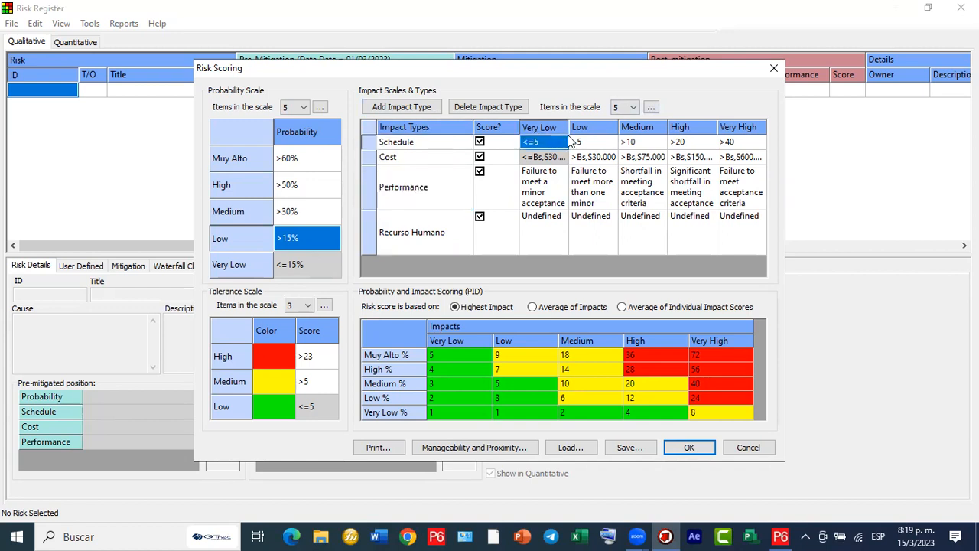
pyautogui.click(602, 144)
pyautogui.click(631, 144)
pyautogui.click(651, 107)
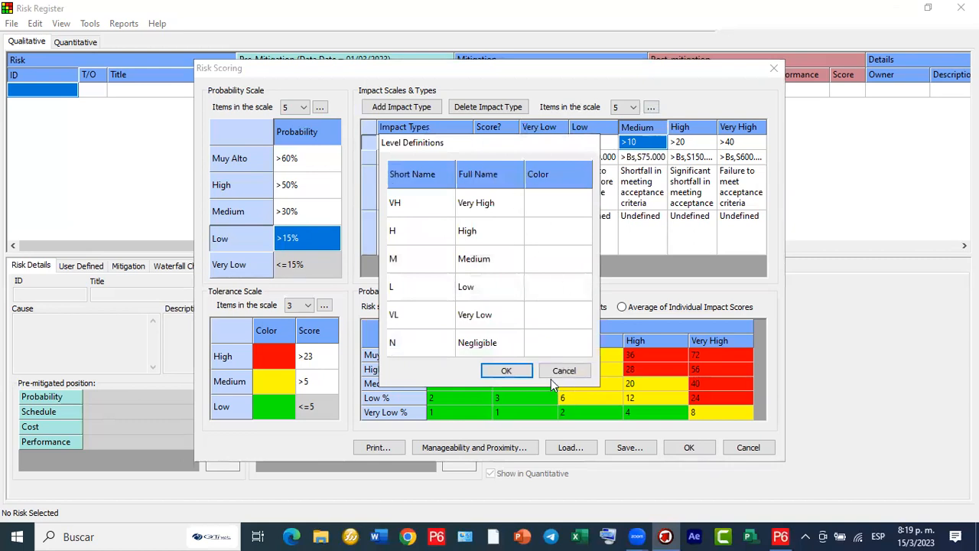
pyautogui.click(511, 372)
pyautogui.click(593, 157)
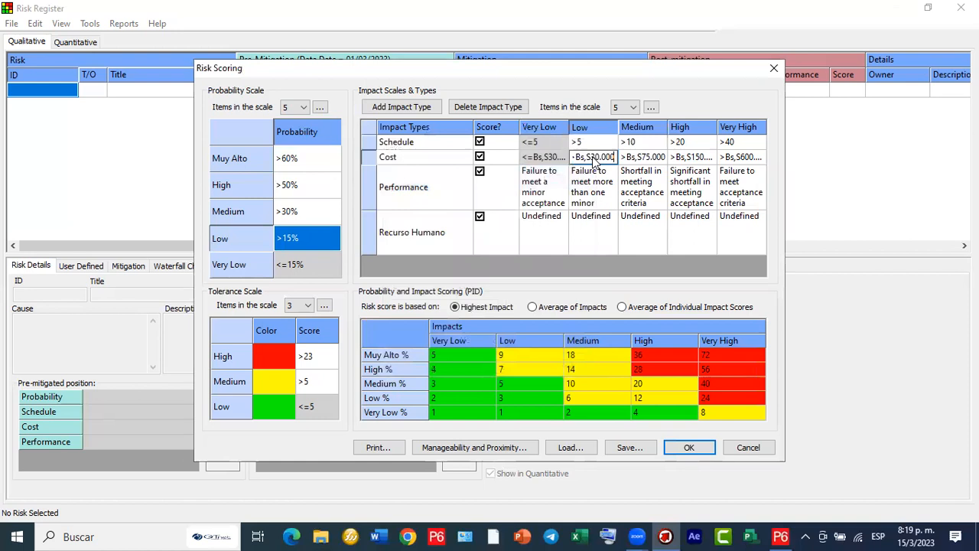
pyautogui.click(551, 177)
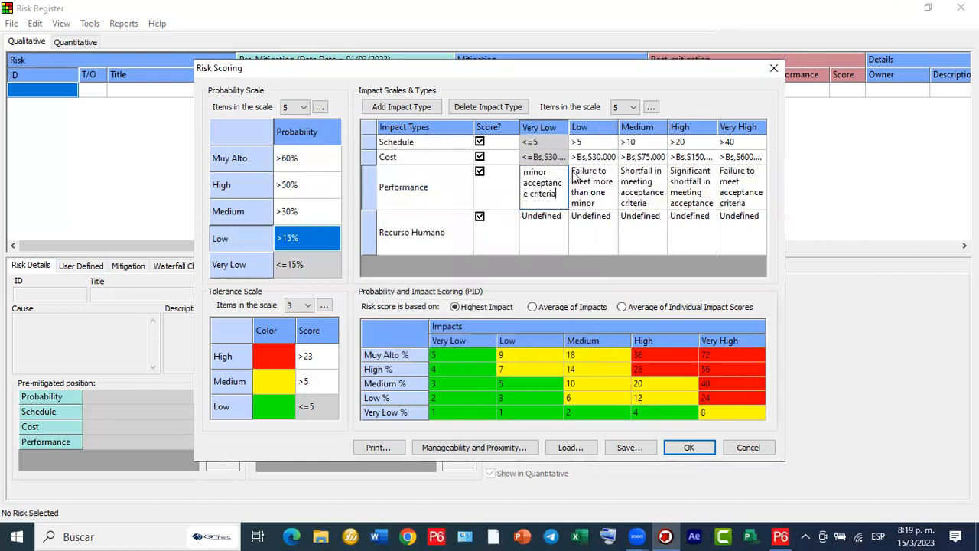
pyautogui.click(551, 223)
pyautogui.click(539, 187)
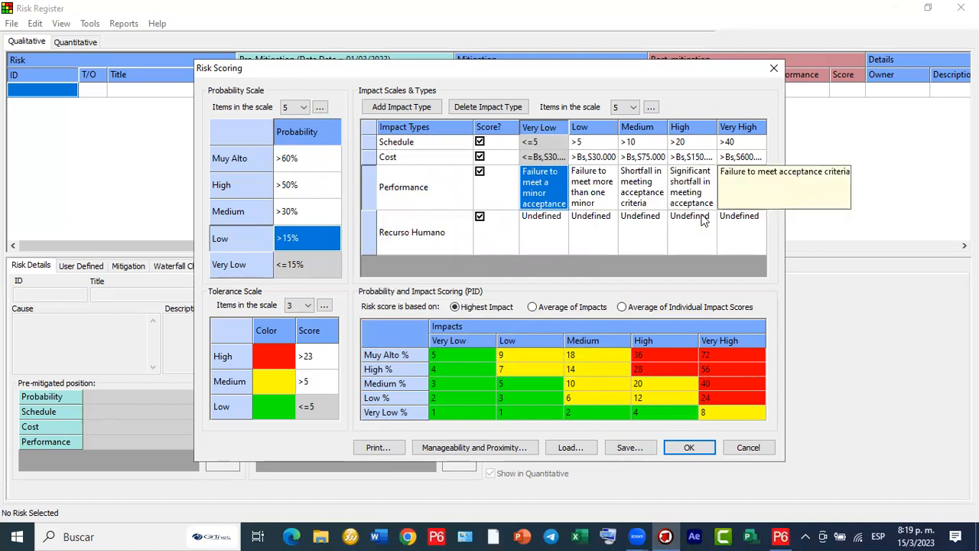
pyautogui.click(595, 234)
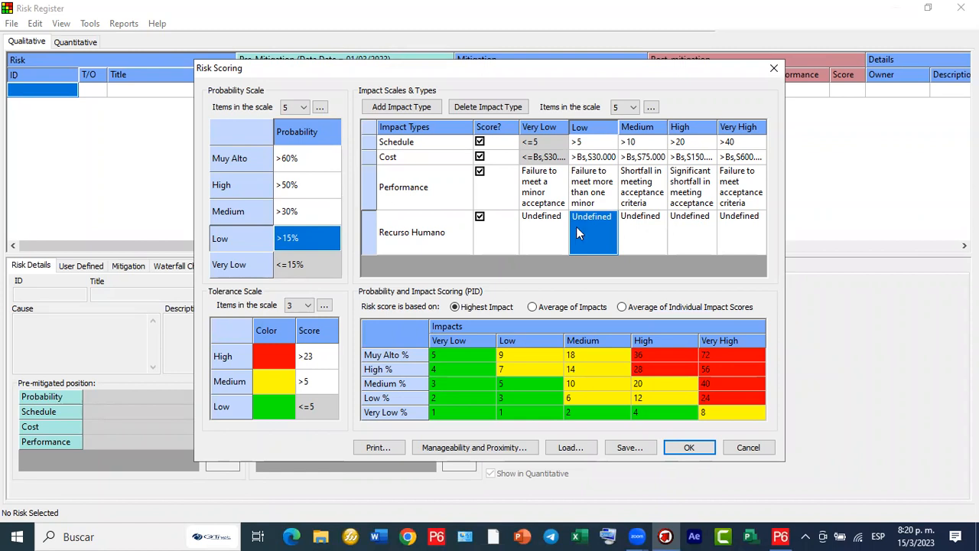
# Set the score for Muy Alto probability with Medium impact to 5 in the probability and impact matrix.
pyautogui.click(589, 358)
pyautogui.click(589, 358)
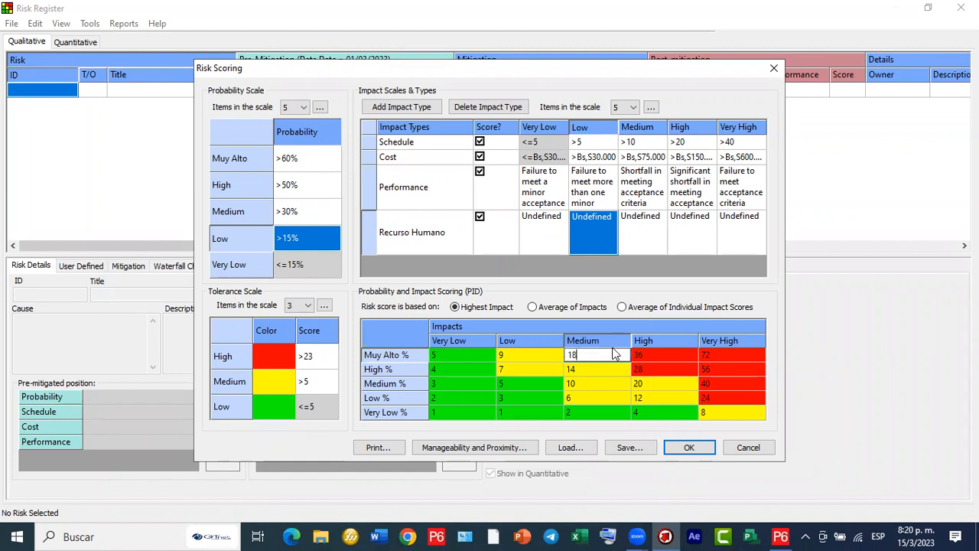
pyautogui.press('BackSpace')
pyautogui.press('BackSpace')
pyautogui.write('5')
pyautogui.press('Return')
pyautogui.press('Left')
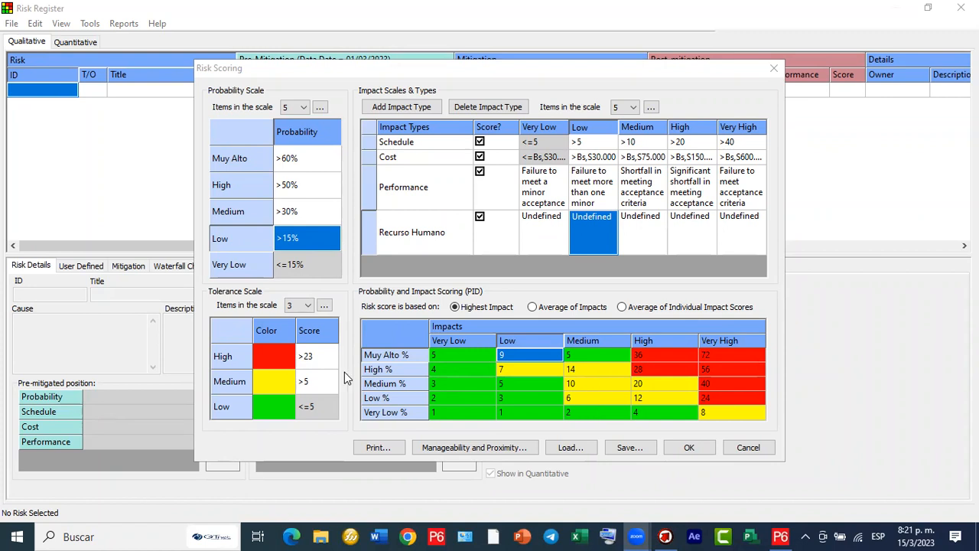
# Try a tolerance scale with 9 items and return it to 3 items.
pyautogui.click(309, 306)
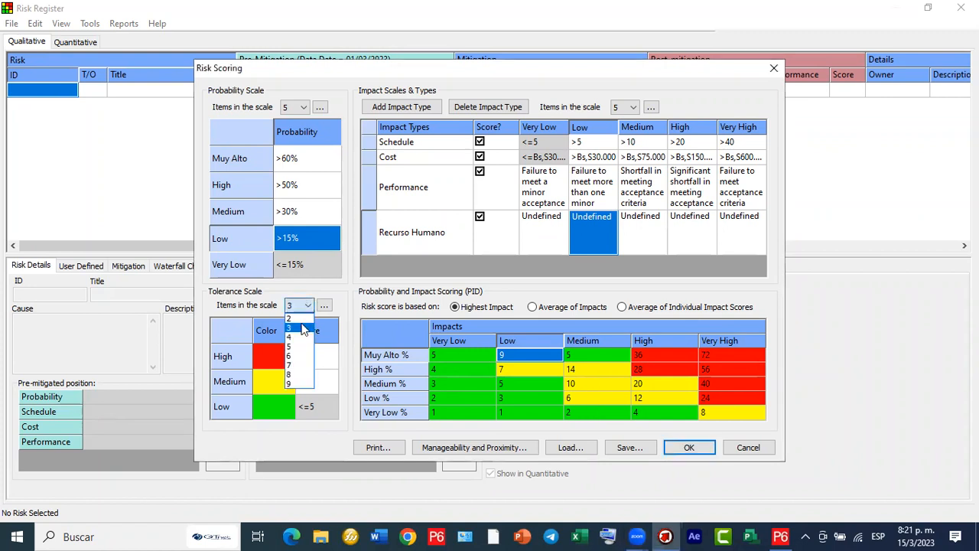
pyautogui.click(291, 385)
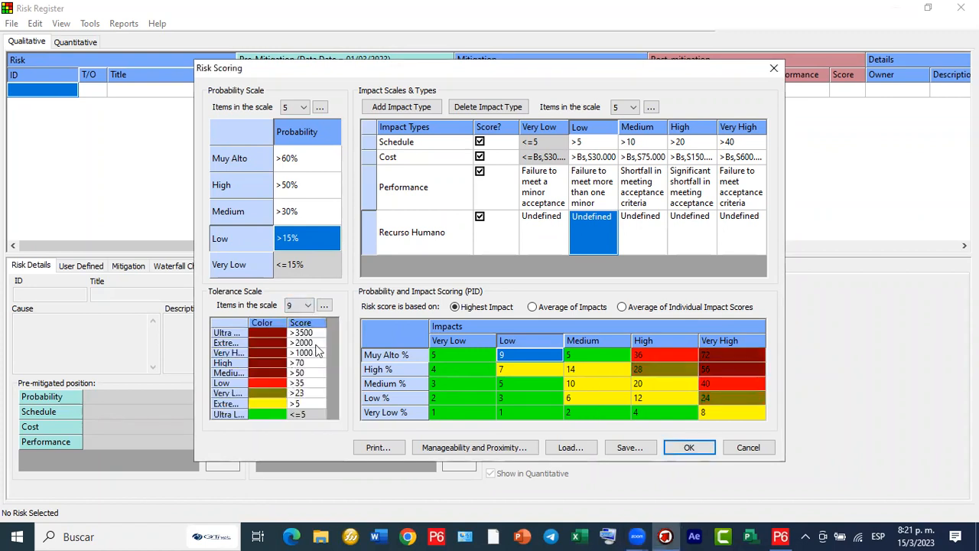
pyautogui.click(306, 306)
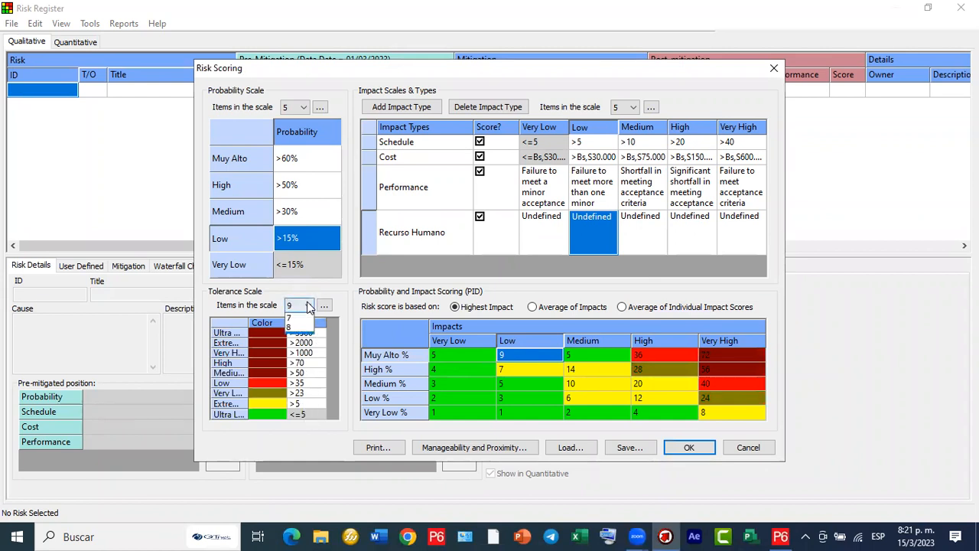
pyautogui.click(290, 329)
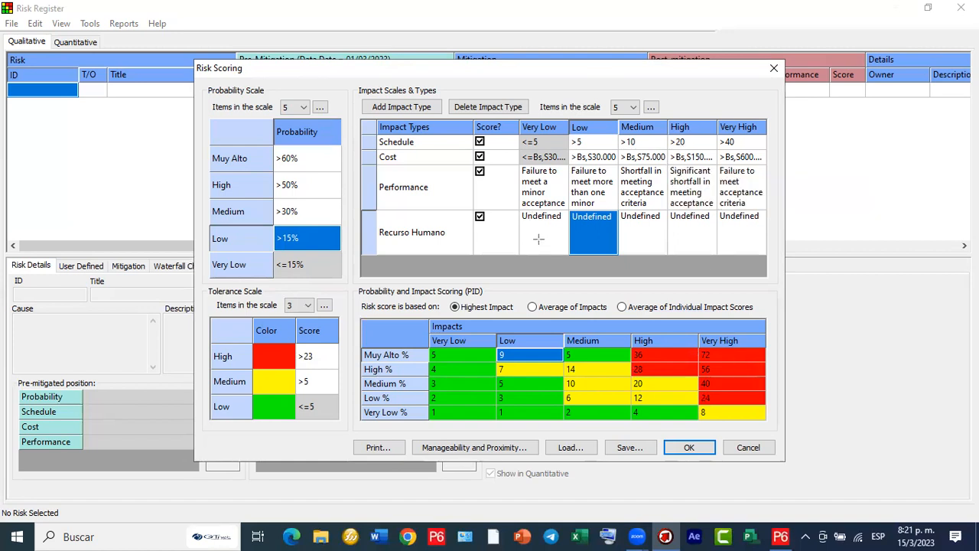
pyautogui.hotkey('ctrl', '2')
pyautogui.moveTo(537, 236)
pyautogui.mouseDown()
pyautogui.moveTo(497, 404)
pyautogui.moveTo(475, 444)
pyautogui.mouseUp()
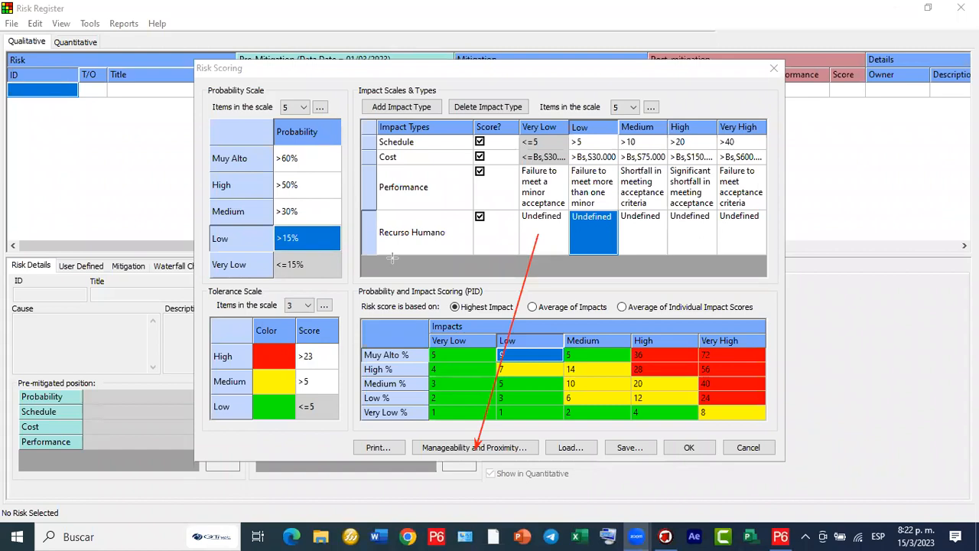
# In the manageability and proximity settings, try manageability scales with 9 and 3 items and return to 4 items.
pyautogui.click(453, 455)
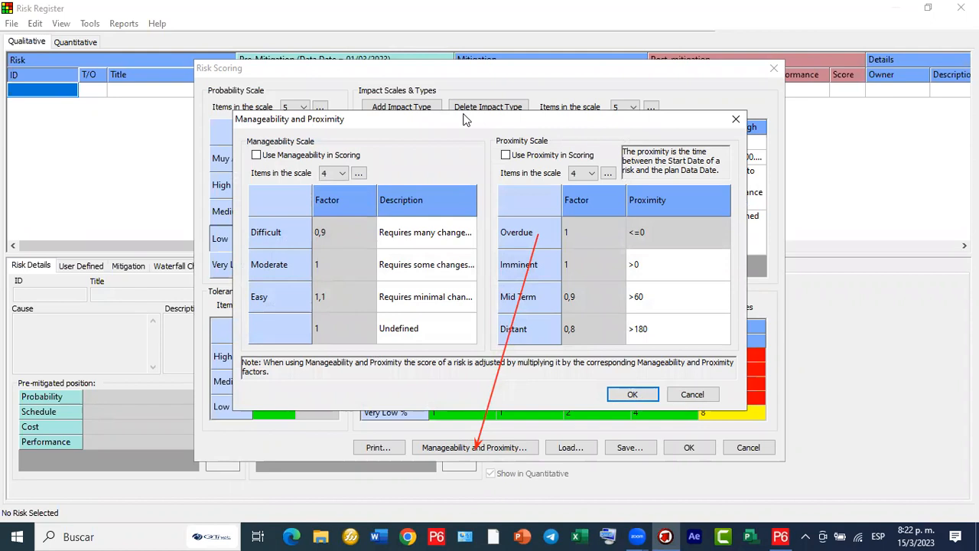
pyautogui.moveTo(464, 120); pyautogui.dragTo(529, 96)
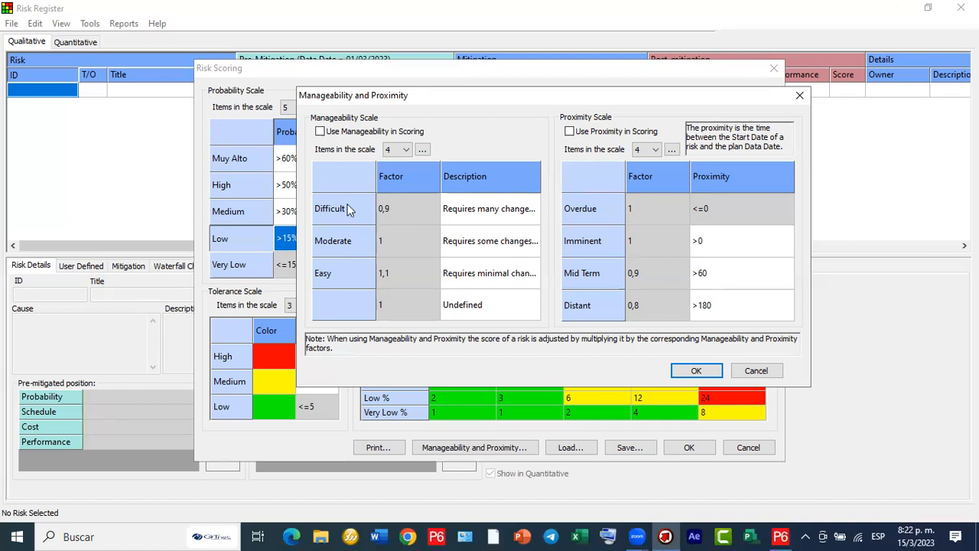
pyautogui.click(409, 152)
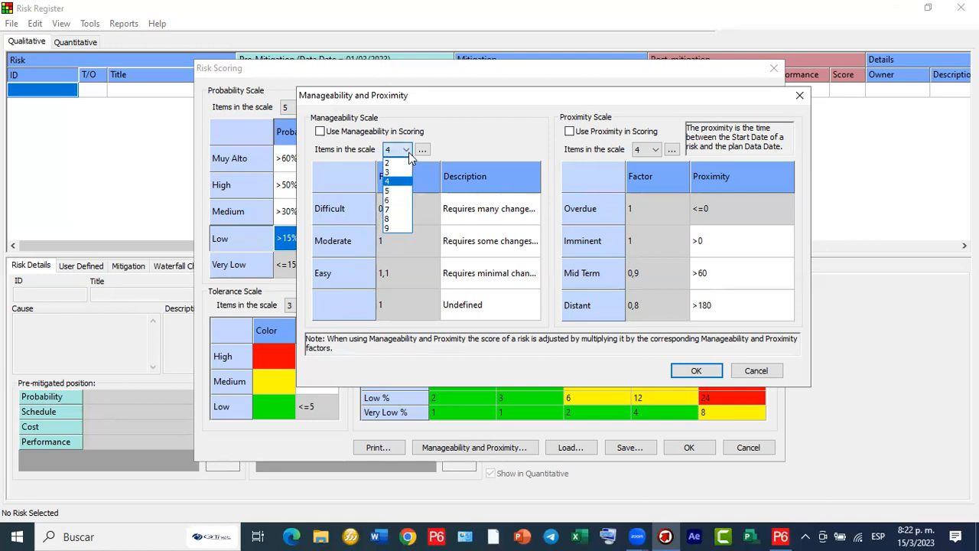
pyautogui.click(387, 228)
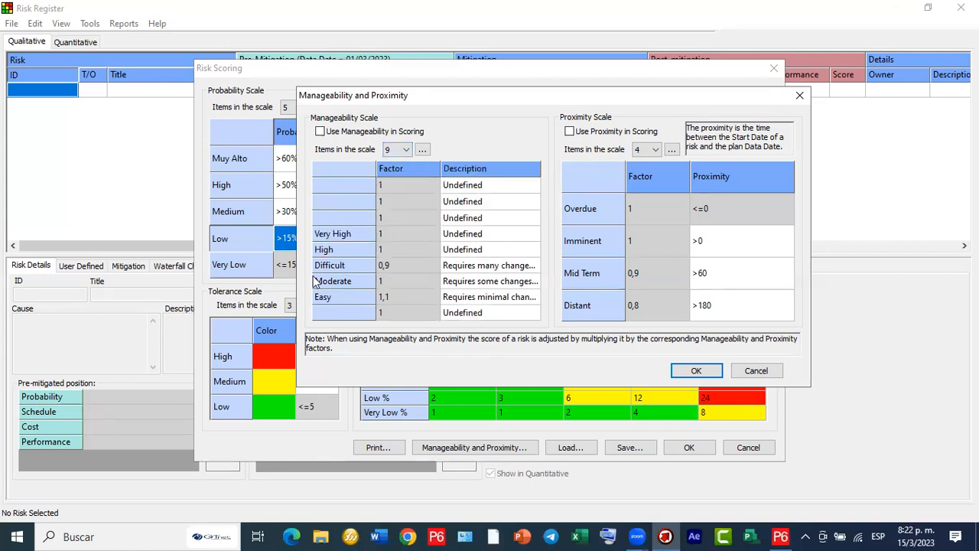
pyautogui.click(404, 151)
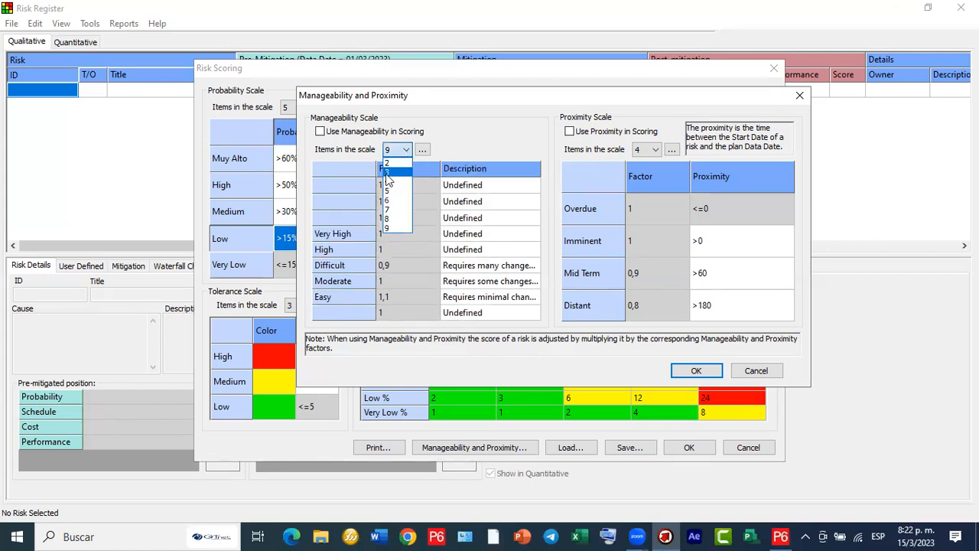
pyautogui.click(388, 172)
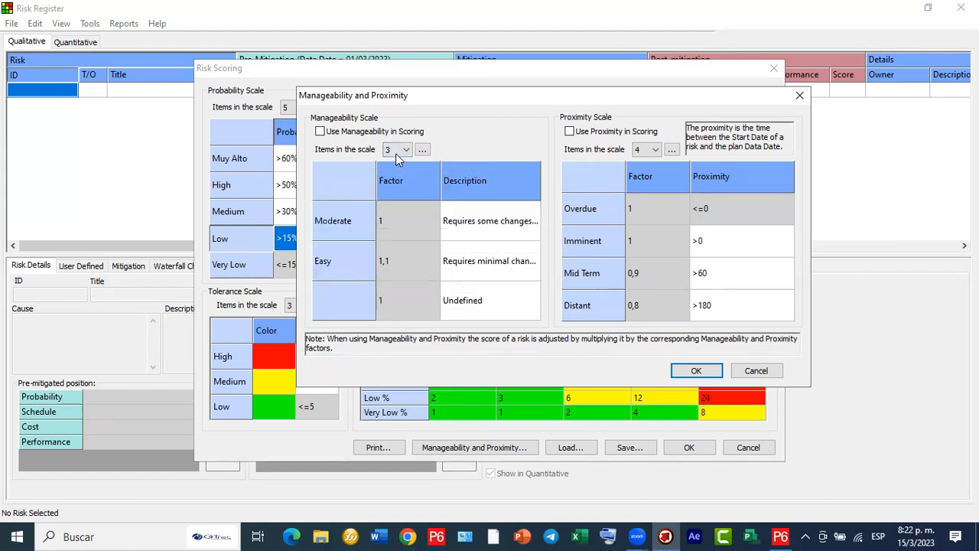
pyautogui.click(396, 153)
pyautogui.click(391, 183)
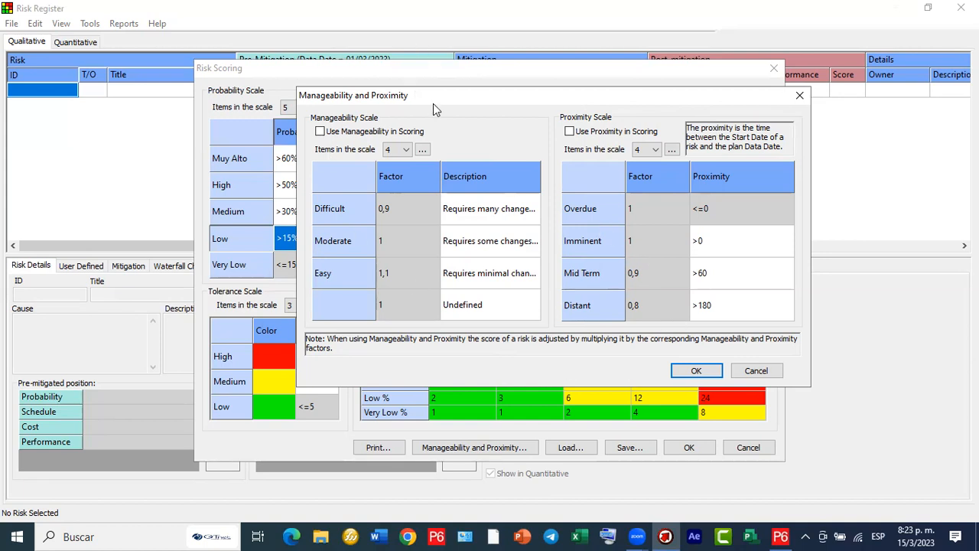
# Compare the manageability and proximity factors with the risk scoring matrix and accept the settings.
pyautogui.moveTo(433, 104); pyautogui.dragTo(414, 267)
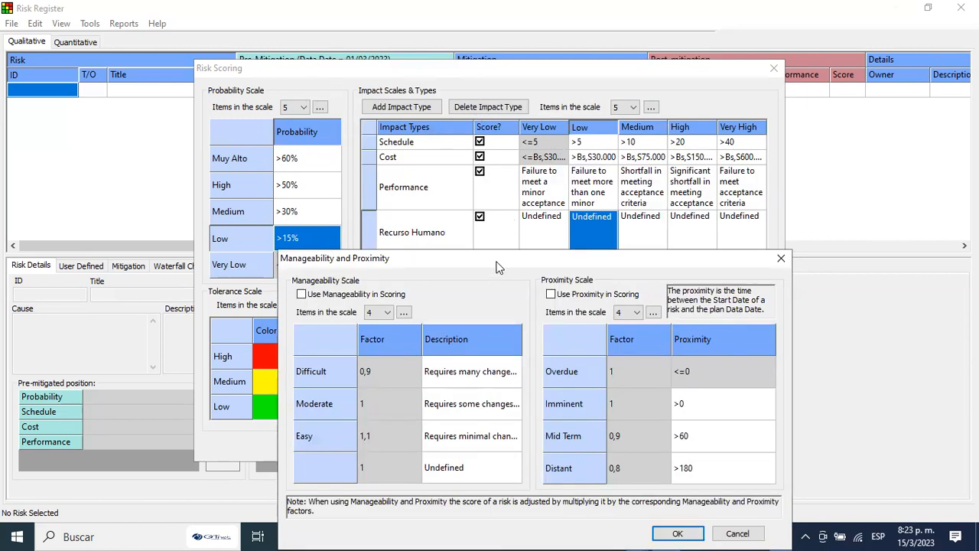
pyautogui.moveTo(497, 267); pyautogui.dragTo(640, 22)
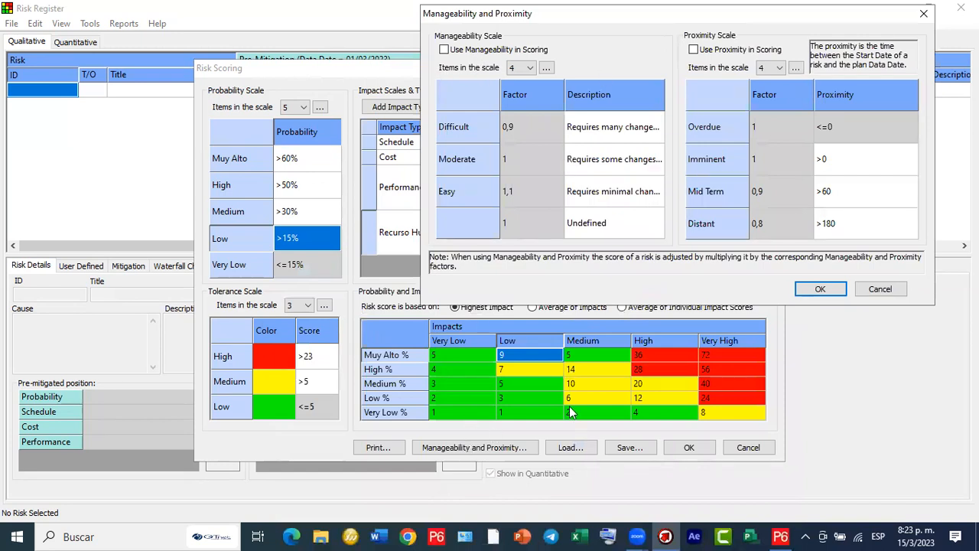
pyautogui.click(811, 288)
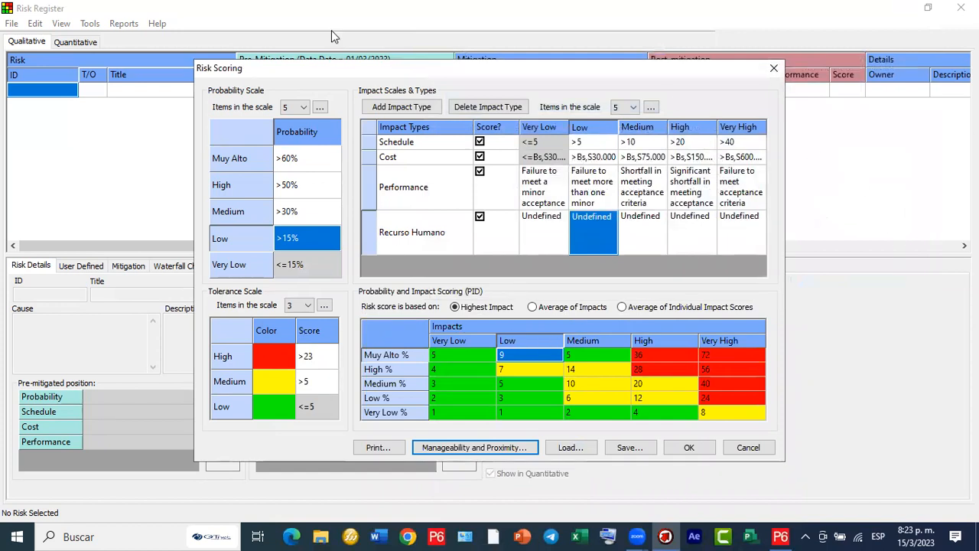
pyautogui.click(625, 450)
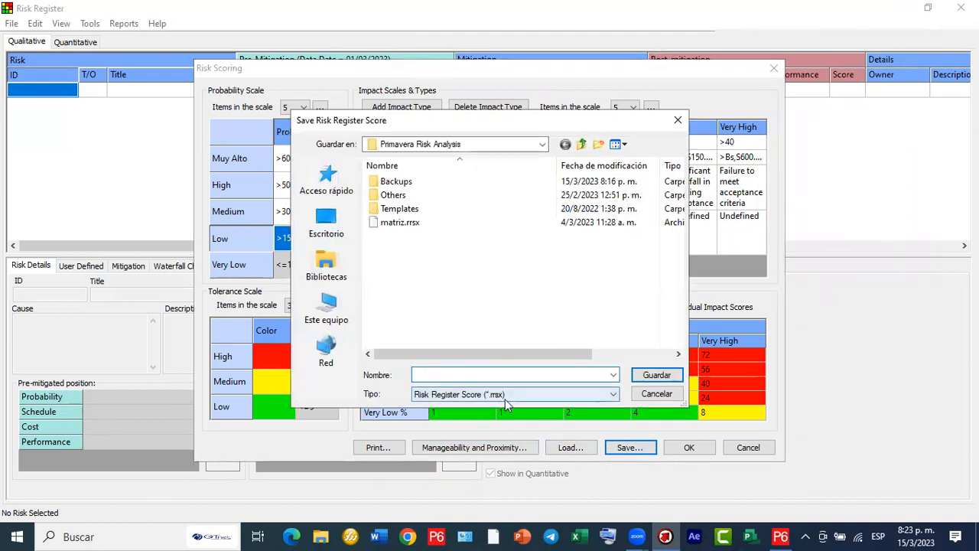
pyautogui.click(398, 224)
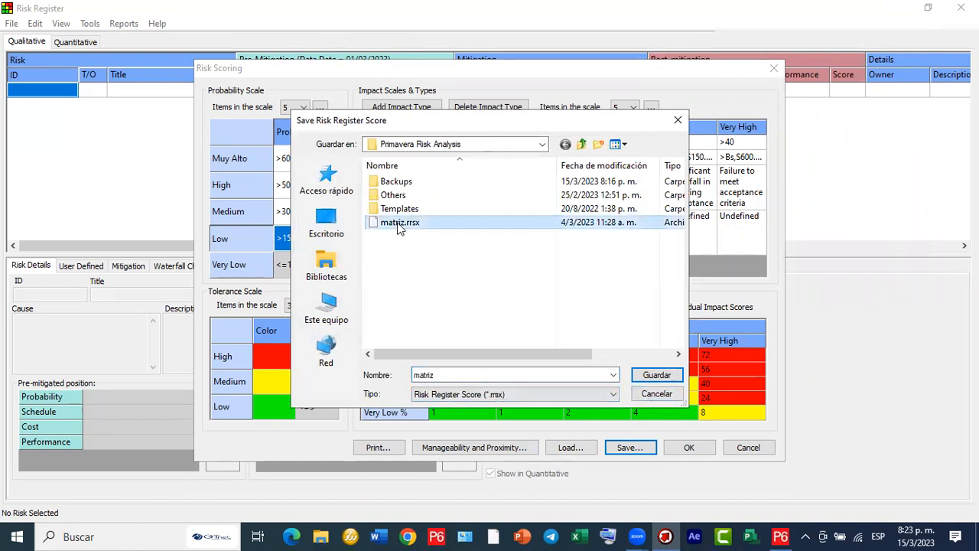
pyautogui.click(661, 393)
# Load the saved risk scoring configuration from the file matriz.rrsx.
pyautogui.click(568, 449)
pyautogui.click(410, 227)
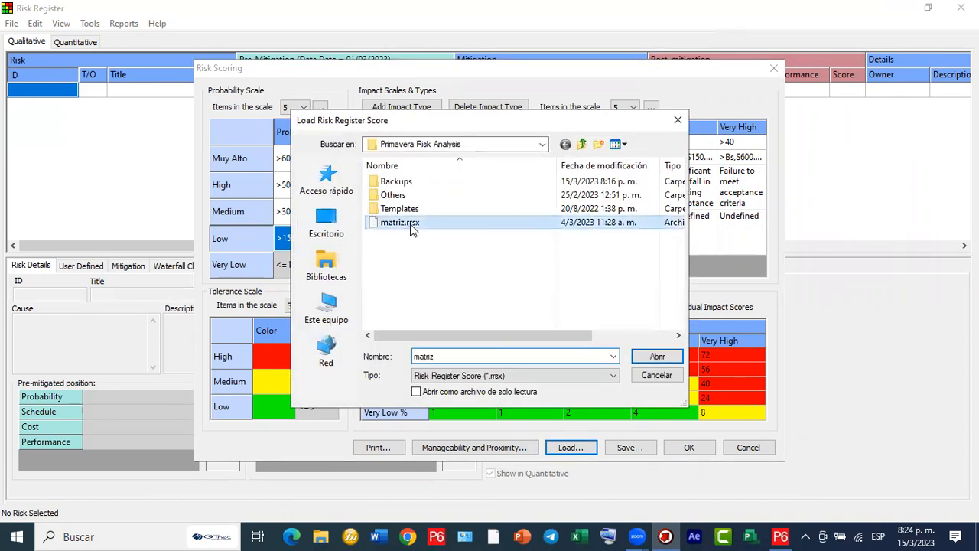
pyautogui.doubleClick(411, 226)
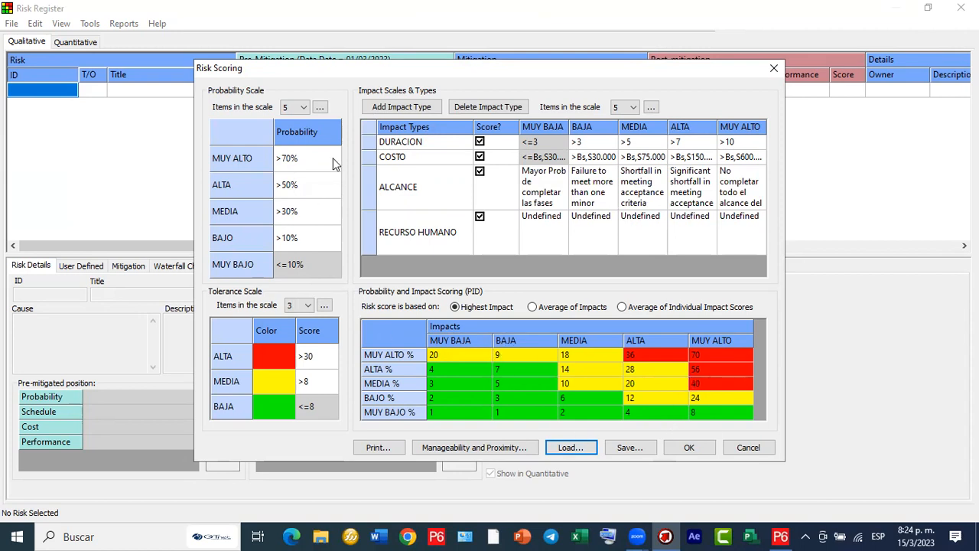
# Check the manageability and proximity settings and apply the loaded scoring to the risk register.
pyautogui.click(490, 443)
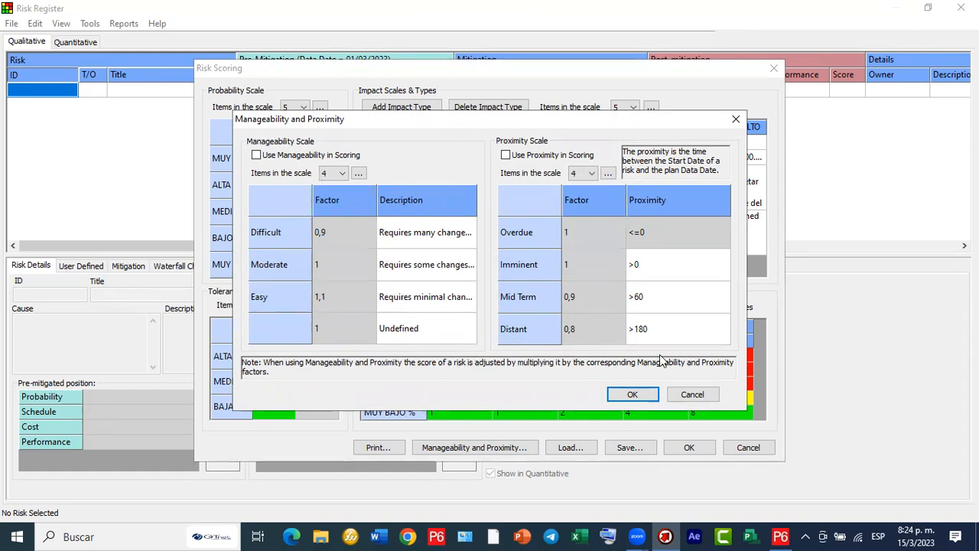
pyautogui.click(633, 394)
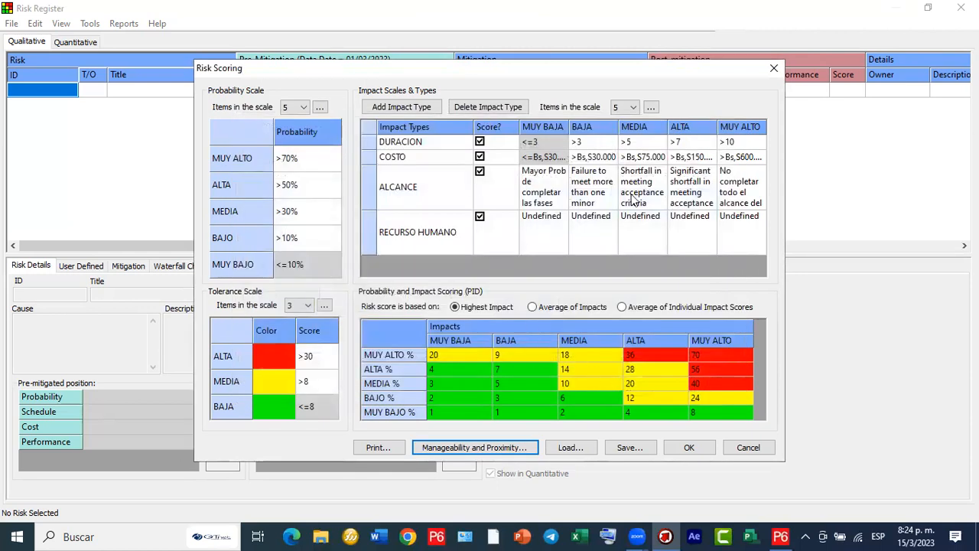
pyautogui.click(689, 447)
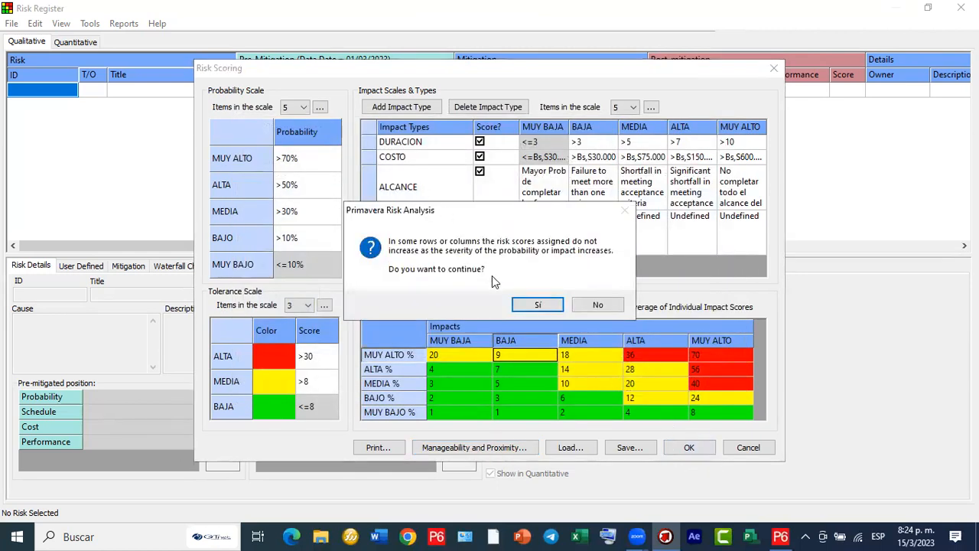
pyautogui.click(545, 306)
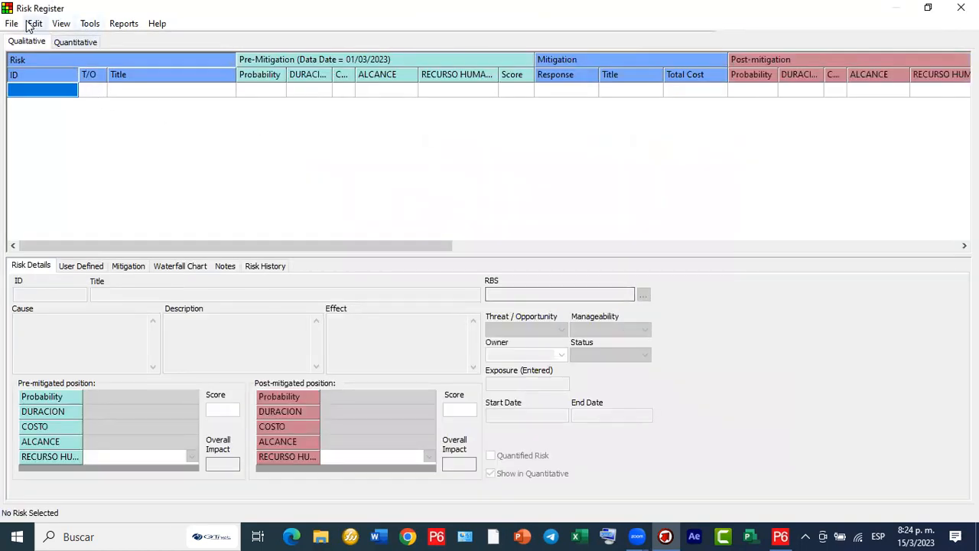
# Add a risk with ID 001 to the qualitative register and classify it as a Threat.
pyautogui.click(46, 92)
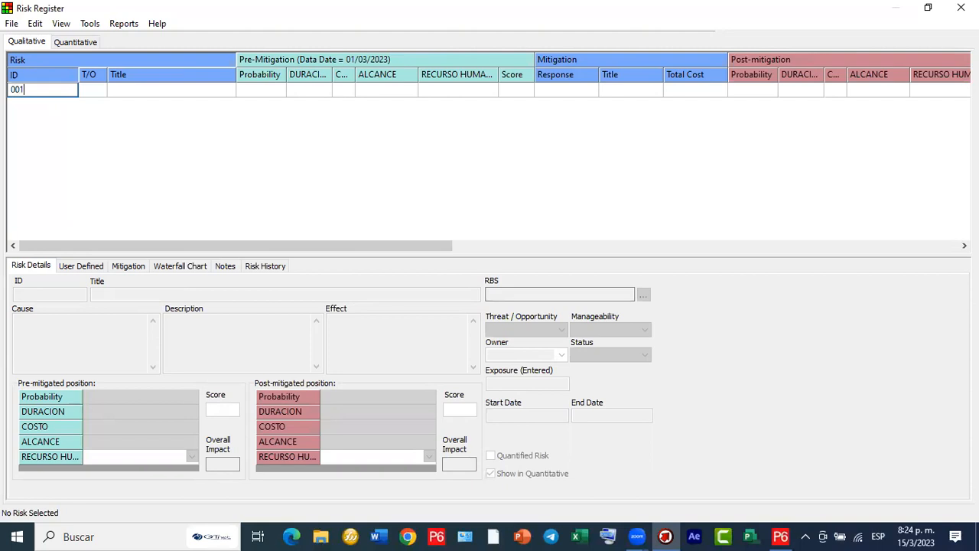
pyautogui.click(100, 89)
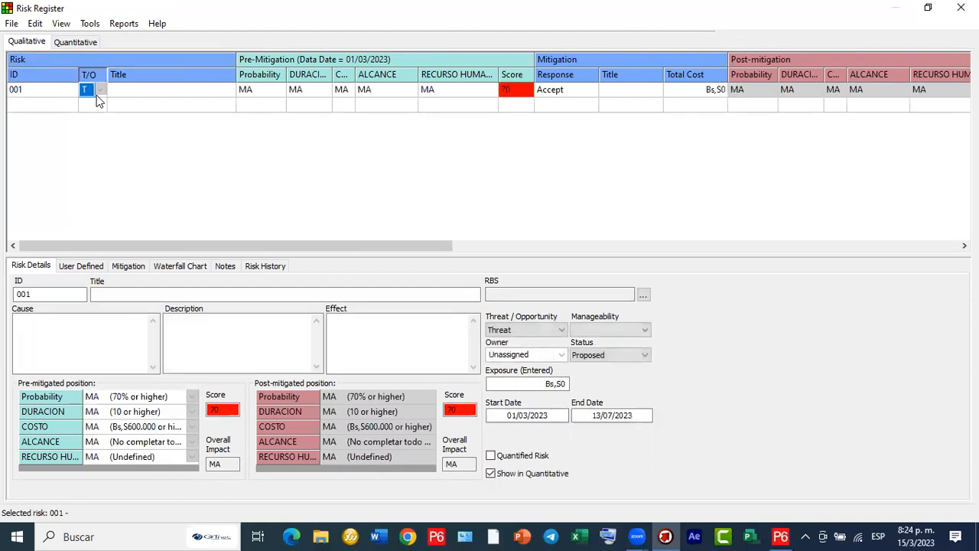
pyautogui.click(100, 89)
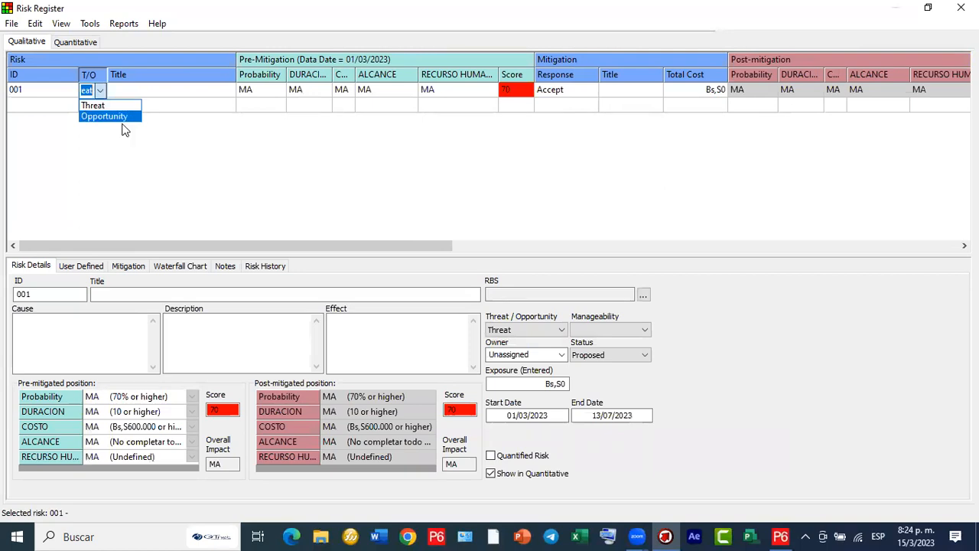
pyautogui.click(115, 106)
# Title risk 001 "Atraso en Permisos" and set its pre-mitigation probability to M (30% to 50%).
pyautogui.click(140, 91)
pyautogui.click(143, 91)
pyautogui.write('Atrasop')
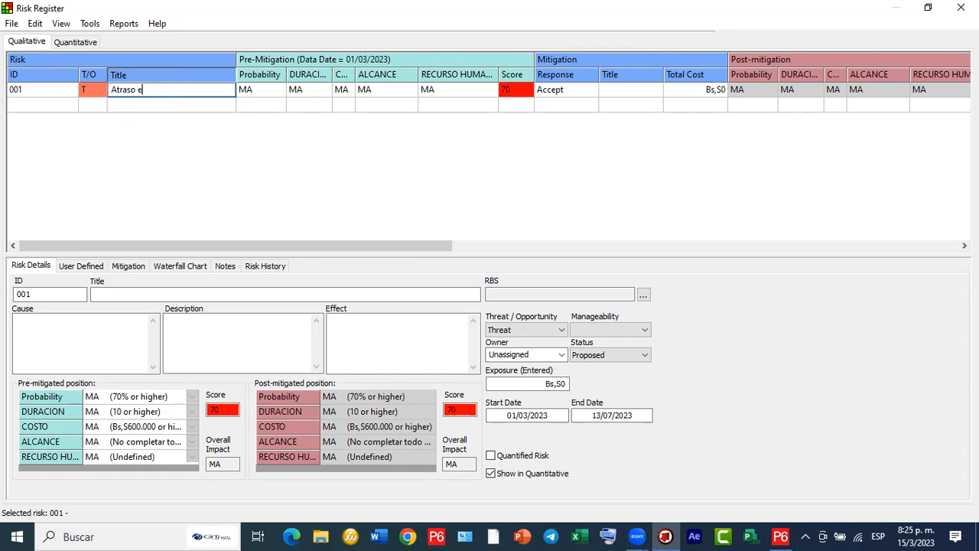
pyautogui.write('en Perm')
pyautogui.click(245, 90)
pyautogui.click(244, 90)
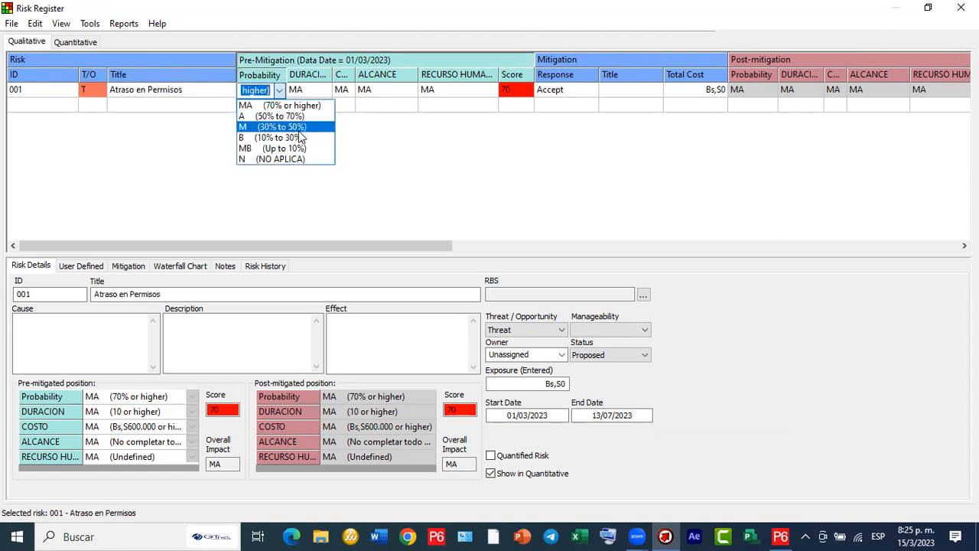
pyautogui.click(256, 125)
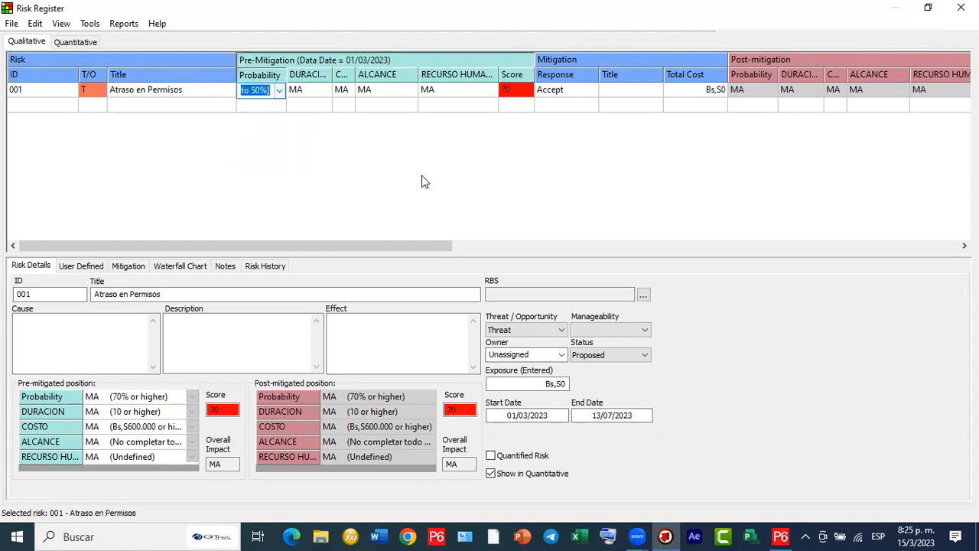
# Set the pre-mitigation DURACION impact of risk 001 to B (3 to 5).
pyautogui.click(311, 93)
pyautogui.click(310, 90)
pyautogui.click(318, 100)
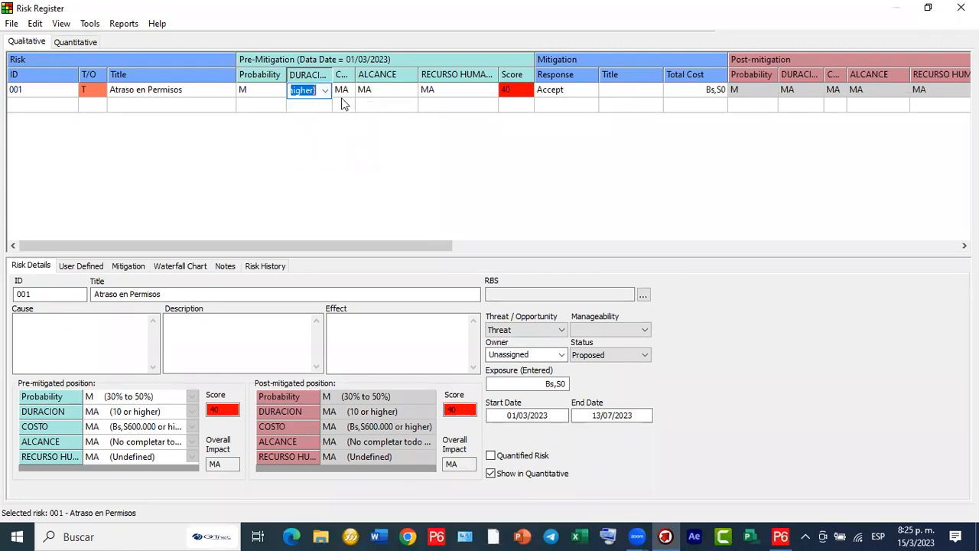
pyautogui.click(326, 91)
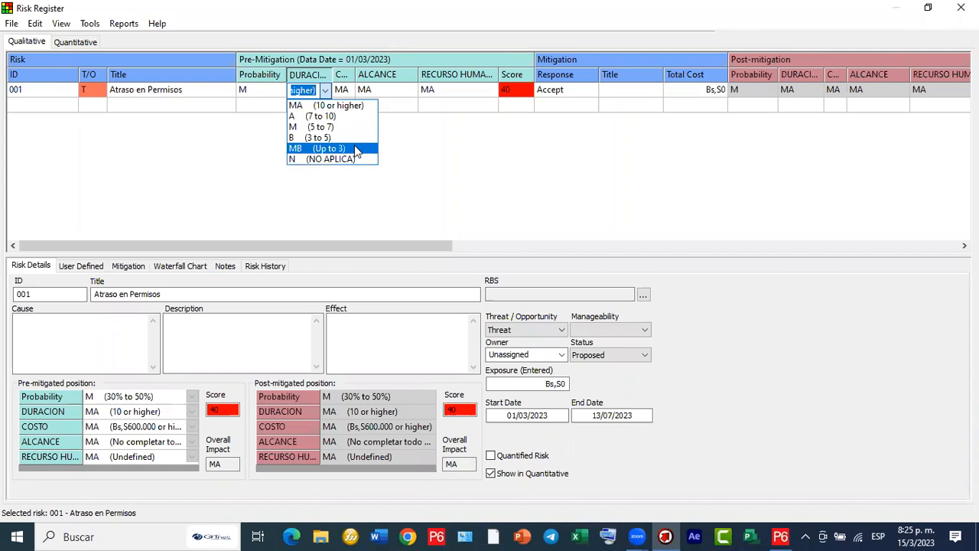
pyautogui.click(343, 137)
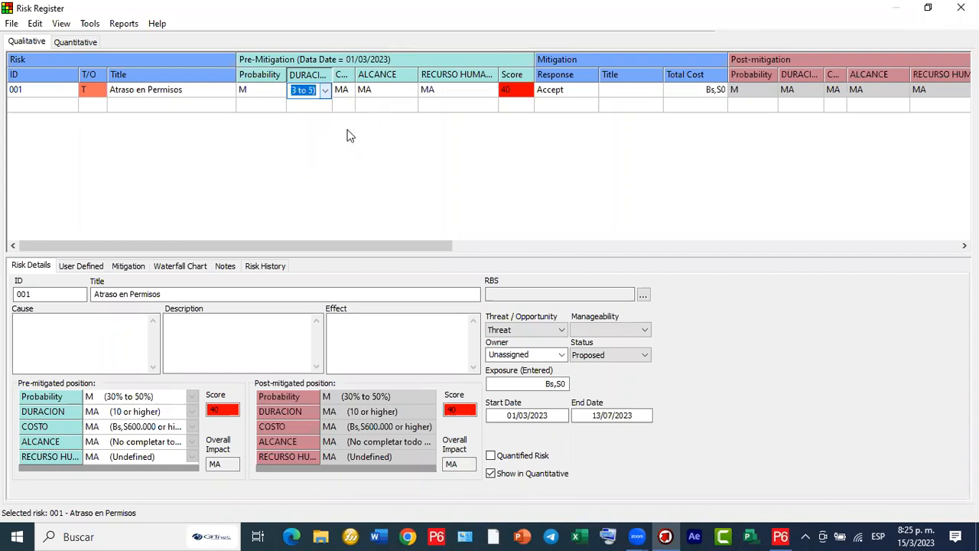
# Set the pre-mitigation COSTO and ALCANCE impacts of risk 001 to N (NO APLICA).
pyautogui.click(339, 91)
pyautogui.click(343, 91)
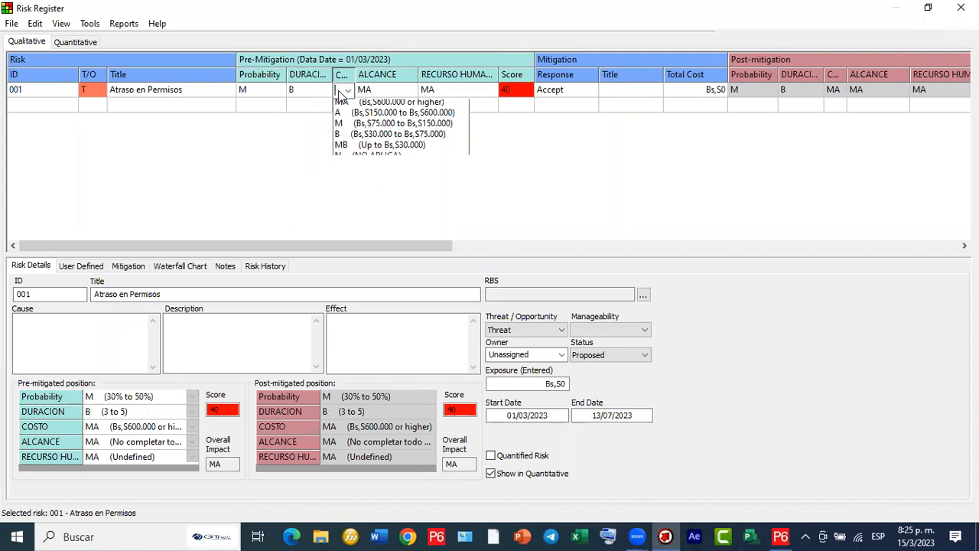
pyautogui.click(370, 158)
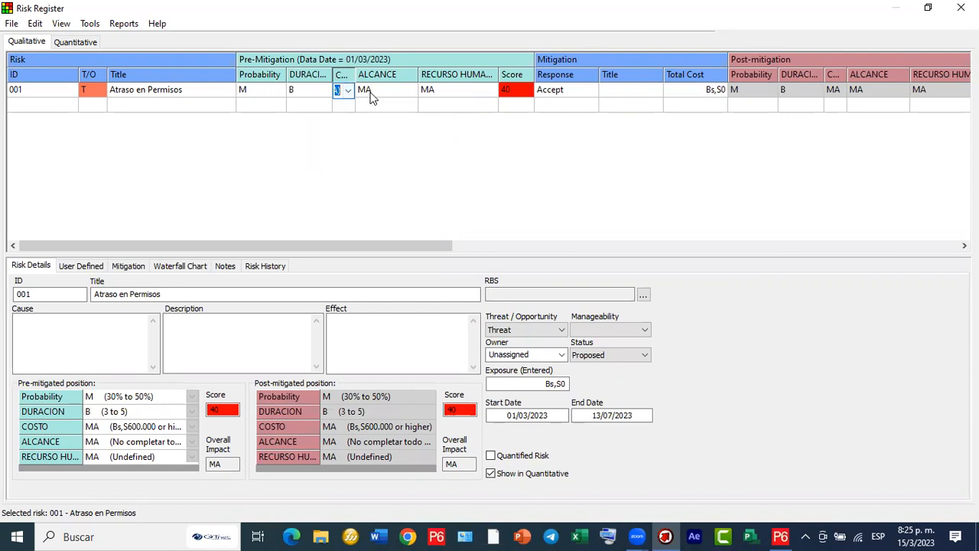
pyautogui.doubleClick(370, 92)
pyautogui.click(387, 159)
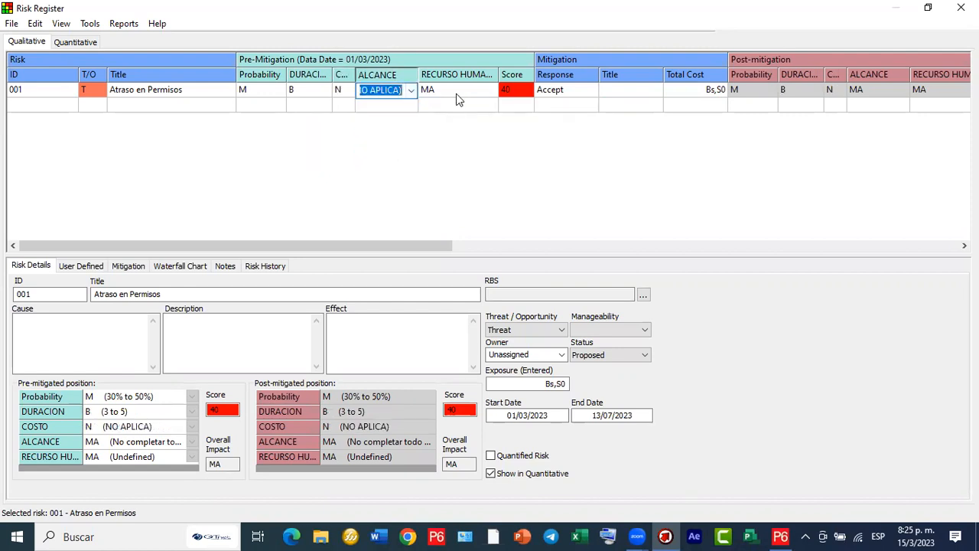
# Set the pre-mitigation DURACION impact to M (5 to 7) and the human resource impact to N (NO APLICA).
pyautogui.doubleClick(303, 92)
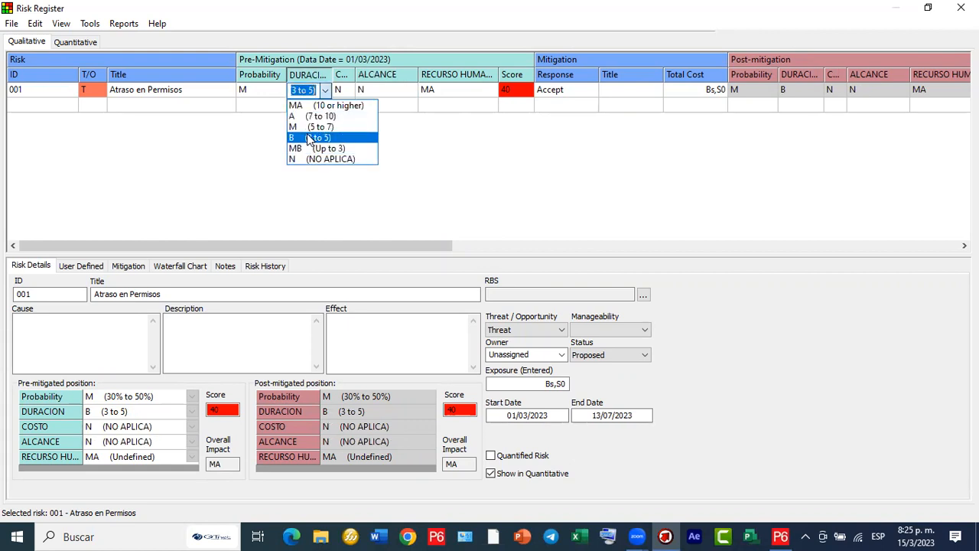
pyautogui.click(310, 127)
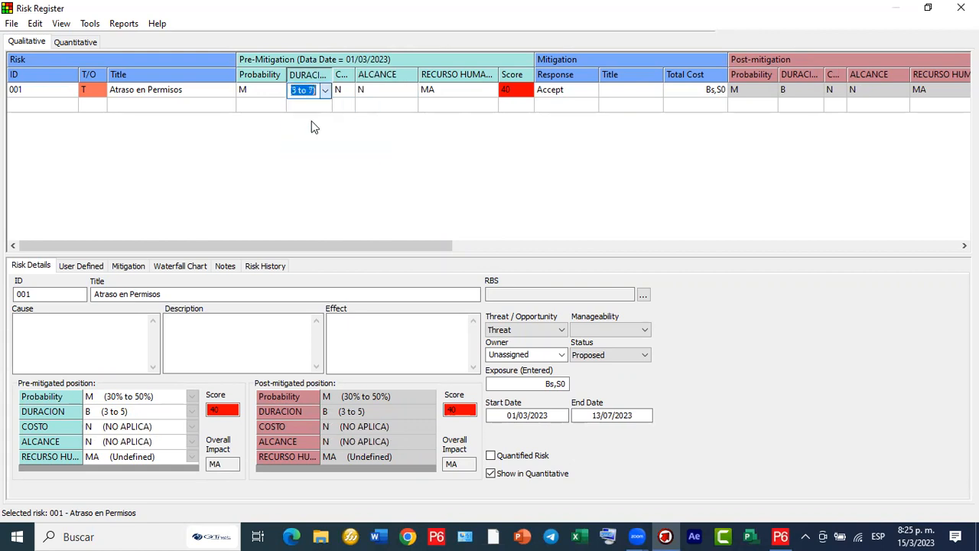
pyautogui.doubleClick(457, 90)
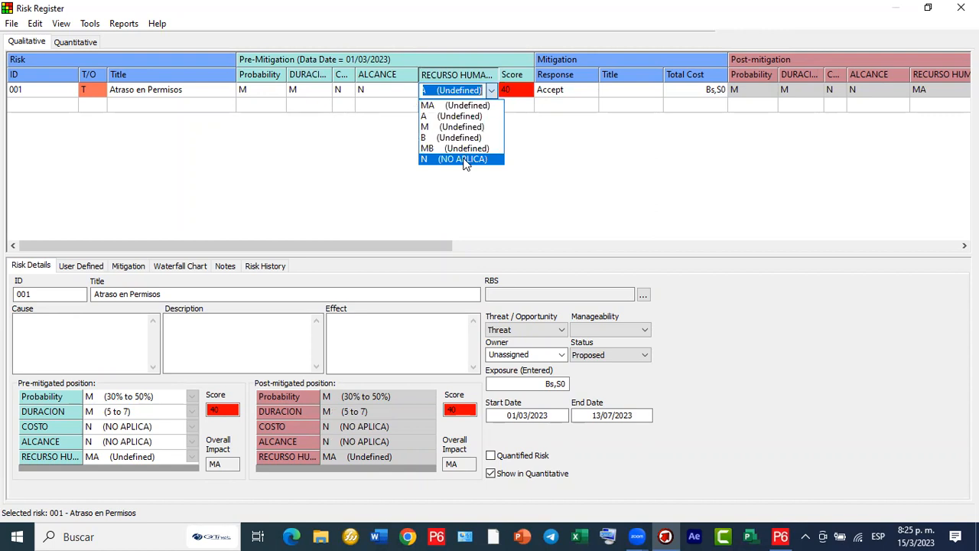
pyautogui.click(463, 159)
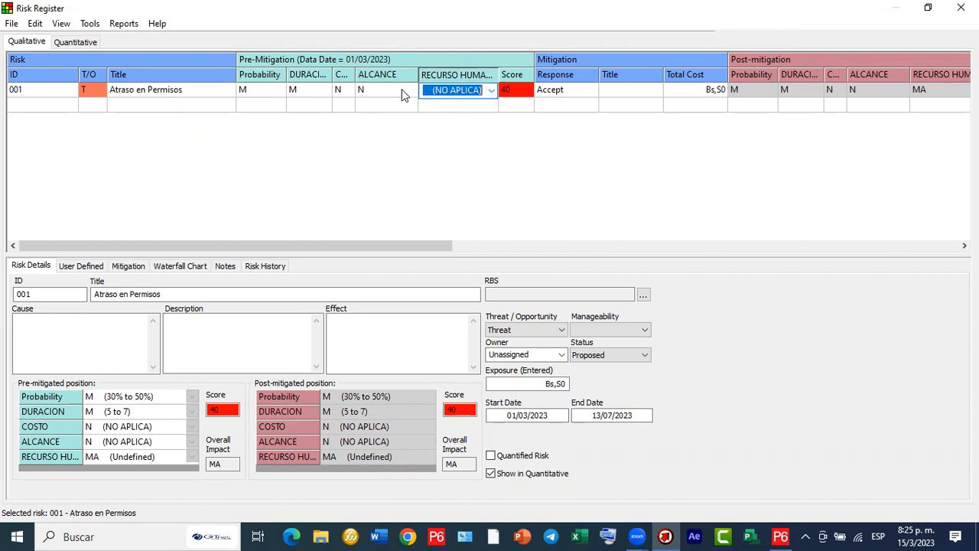
pyautogui.click(520, 90)
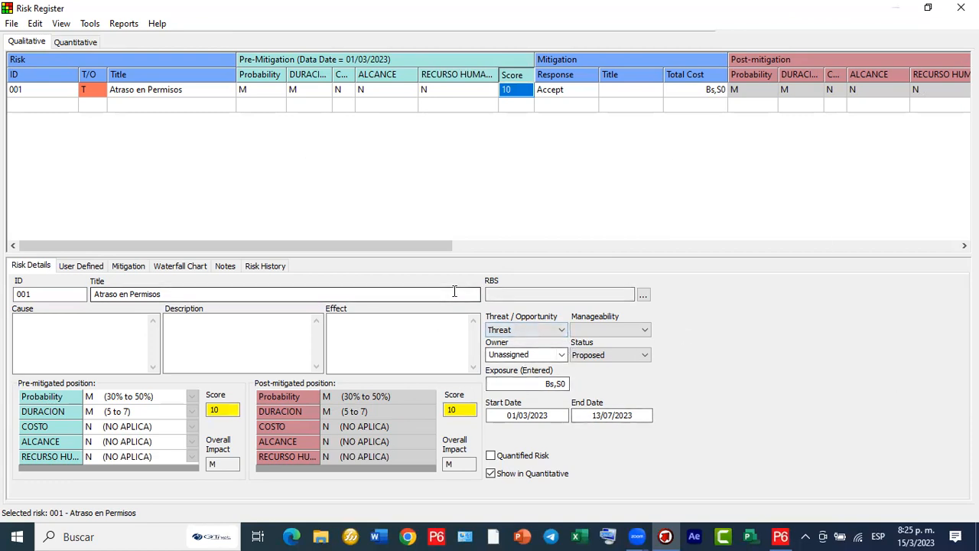
# Assign risk 001 to the Commercial category of the risk breakdown structure.
pyautogui.click(643, 294)
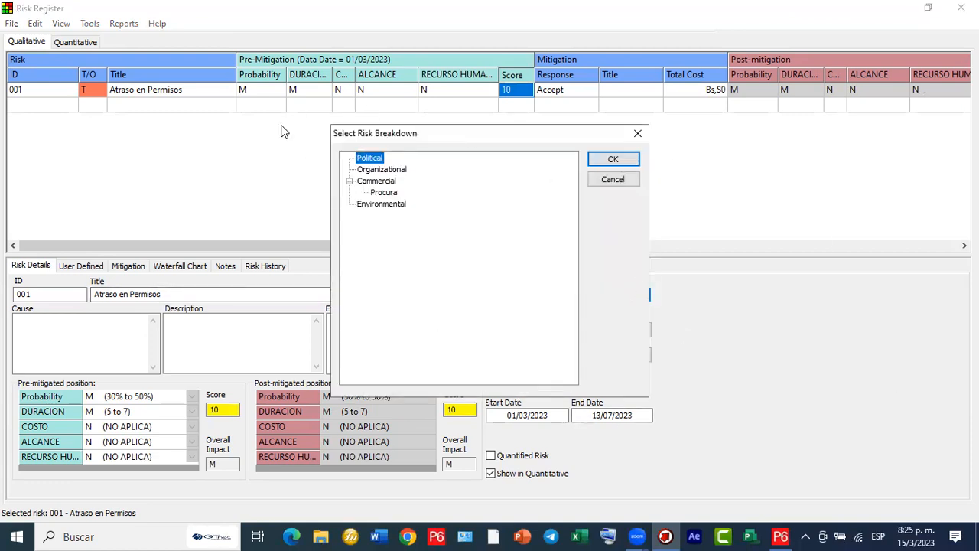
pyautogui.click(377, 181)
pyautogui.click(613, 159)
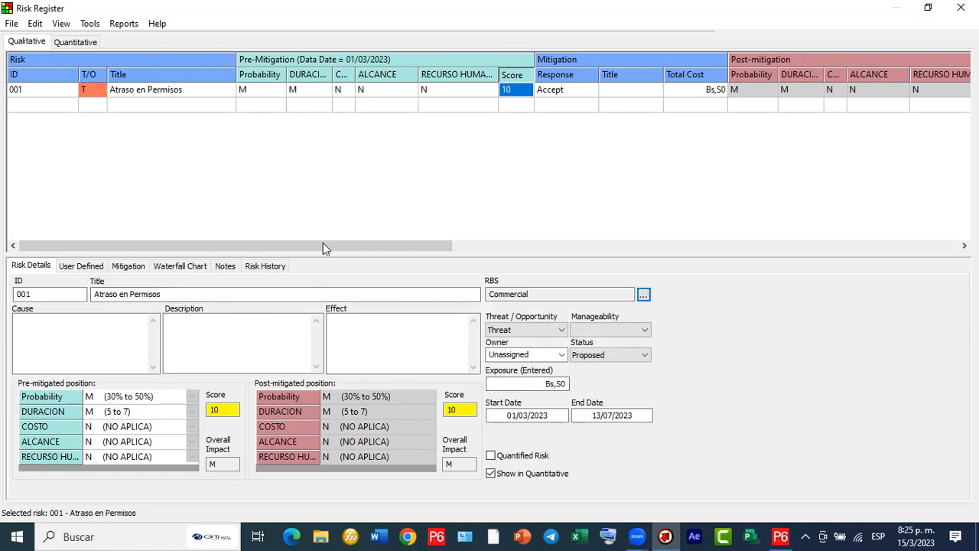
# Review the status options available for risk 001 in the register's details columns.
pyautogui.moveTo(283, 247); pyautogui.dragTo(594, 261)
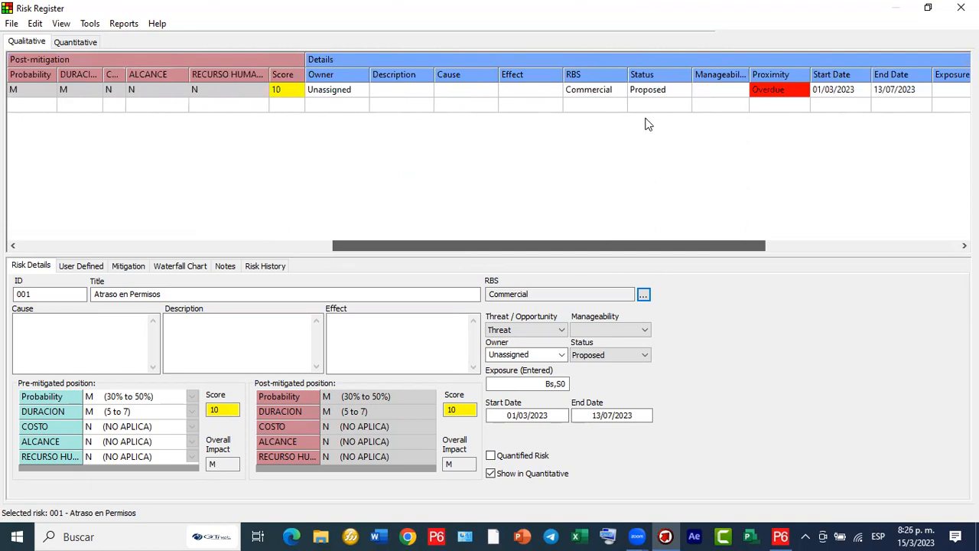
pyautogui.click(680, 93)
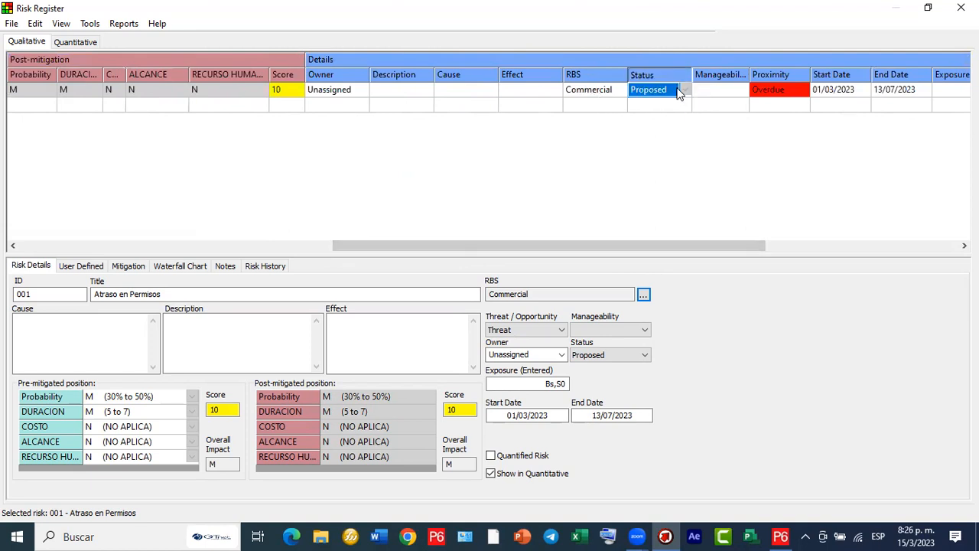
pyautogui.click(684, 92)
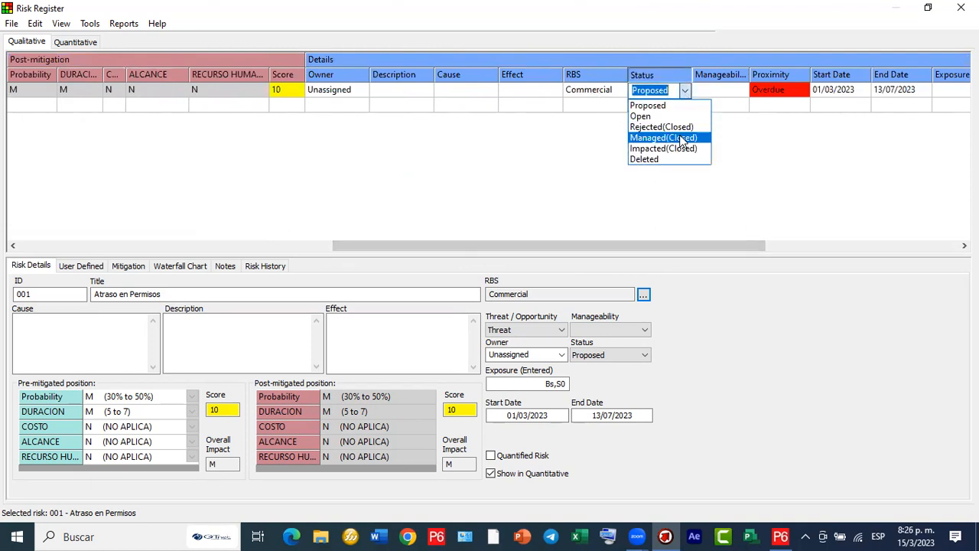
pyautogui.click(548, 163)
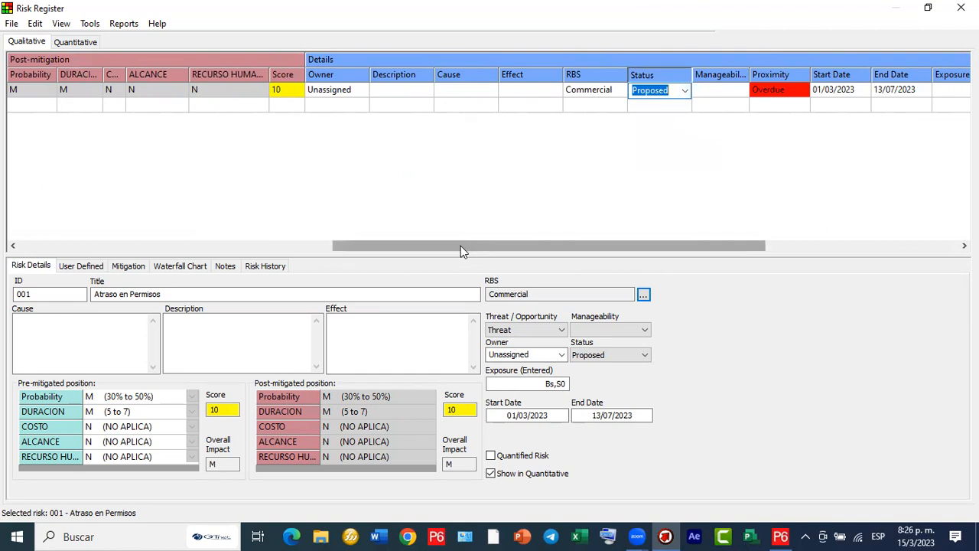
pyautogui.moveTo(668, 246); pyautogui.dragTo(180, 255)
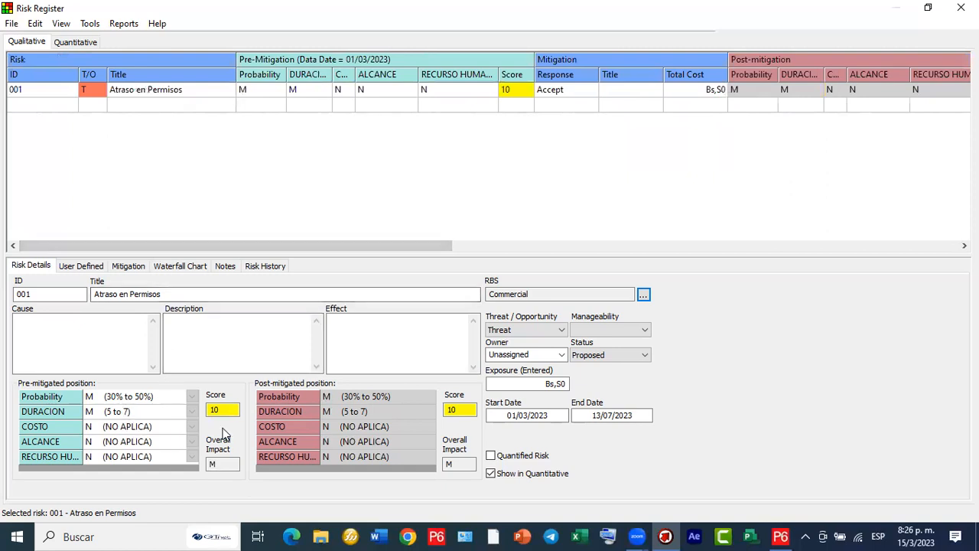
# Set the status of risk 001 to Open and its manageability to Moderate.
pyautogui.click(202, 330)
pyautogui.click(363, 330)
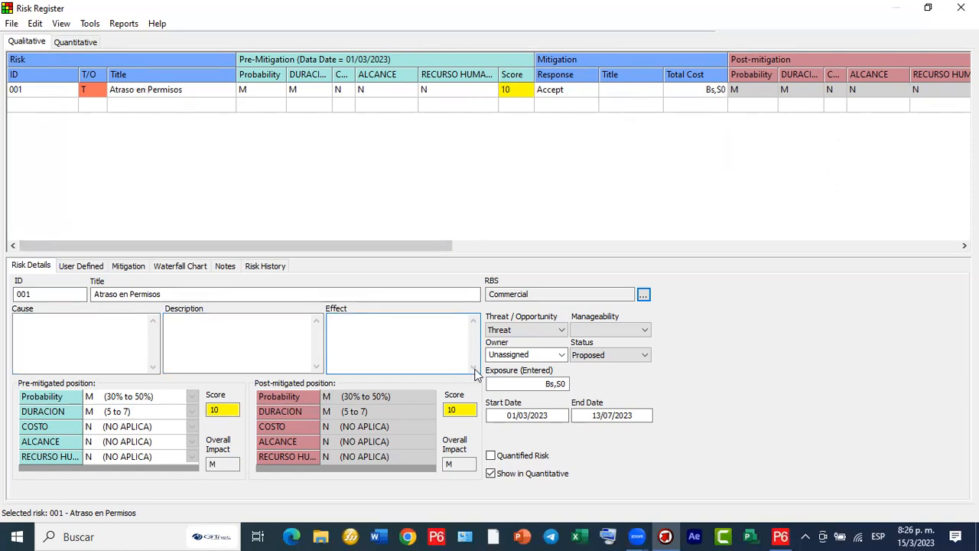
pyautogui.click(597, 356)
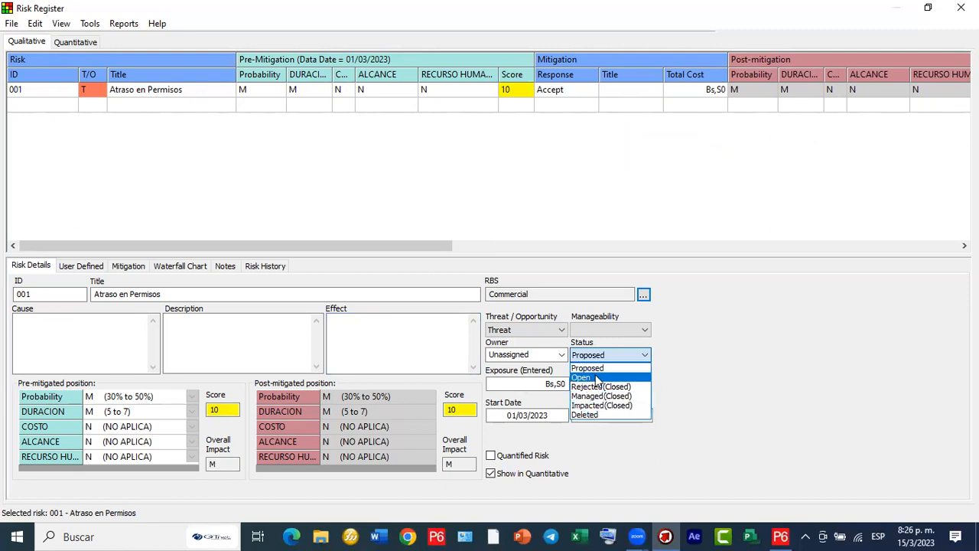
pyautogui.click(609, 381)
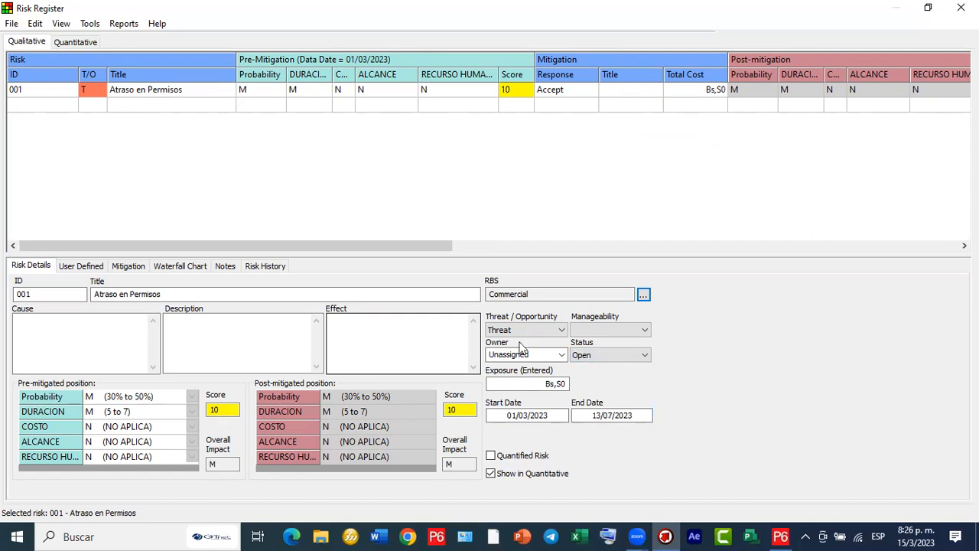
pyautogui.click(583, 334)
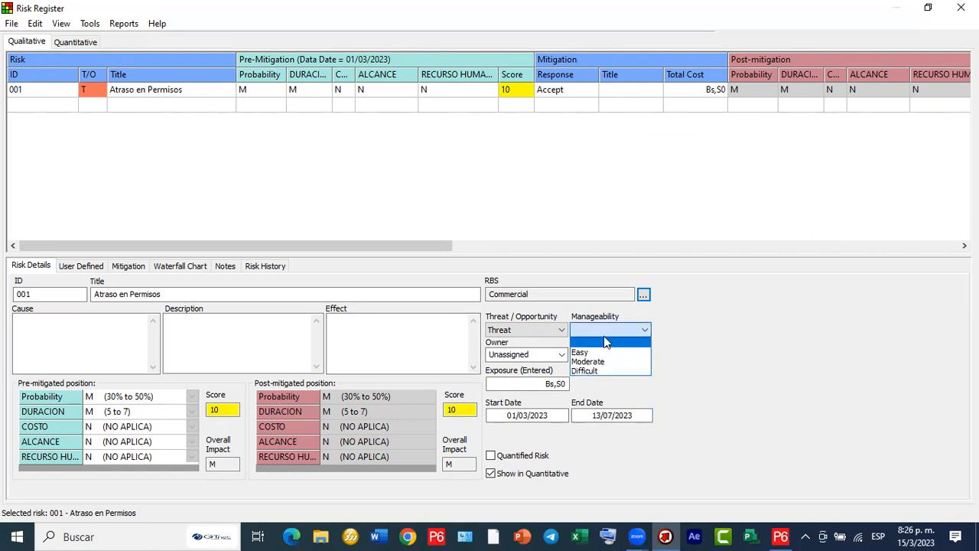
pyautogui.click(604, 362)
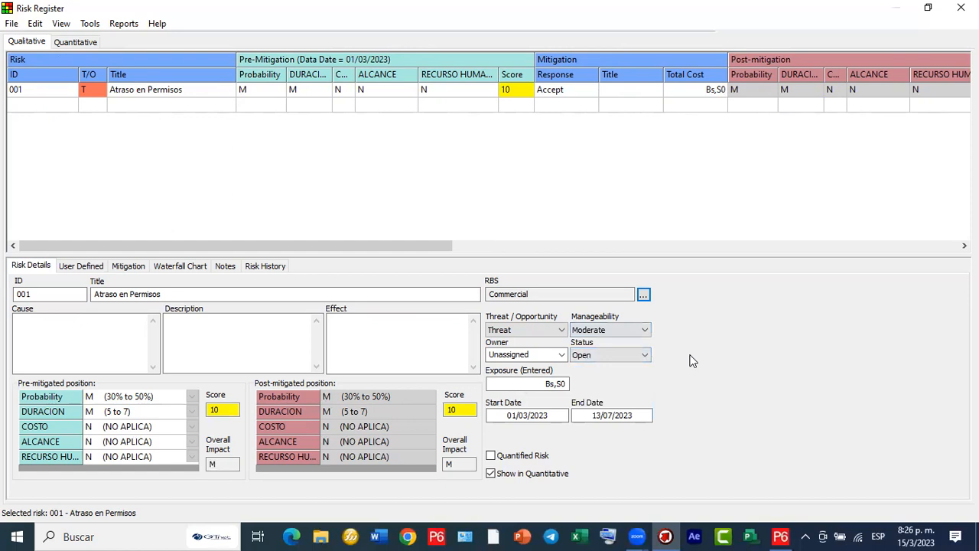
# Check the status and owner choices offered in the details of risk 001.
pyautogui.click(606, 357)
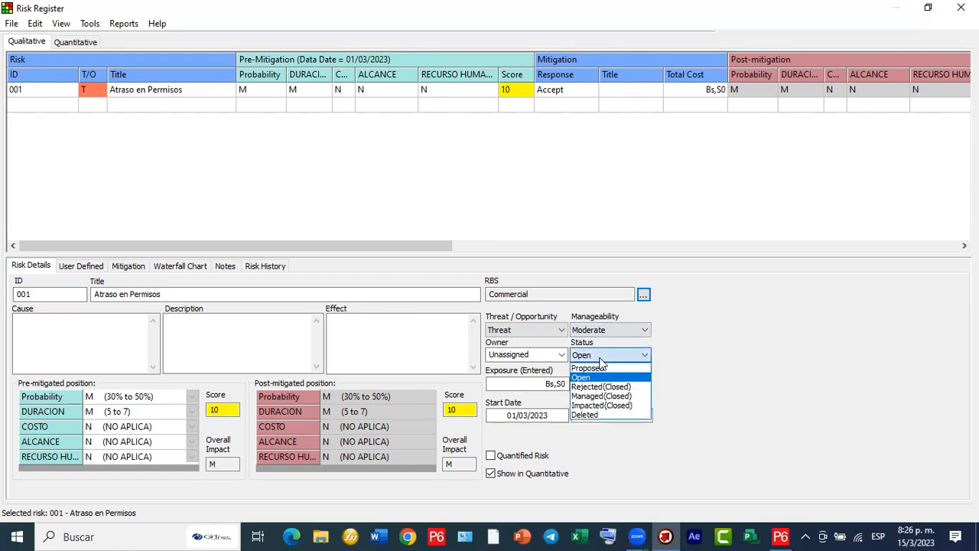
pyautogui.click(603, 359)
pyautogui.click(562, 358)
pyautogui.click(563, 359)
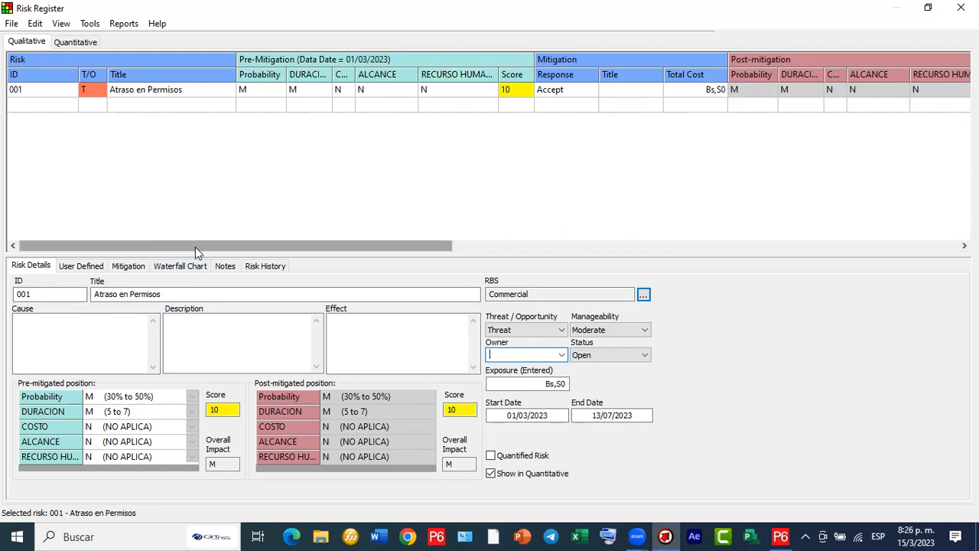
# Examine the manageability and proximity ratings of risk 001 in the register's details columns.
pyautogui.moveTo(207, 246); pyautogui.dragTo(591, 231)
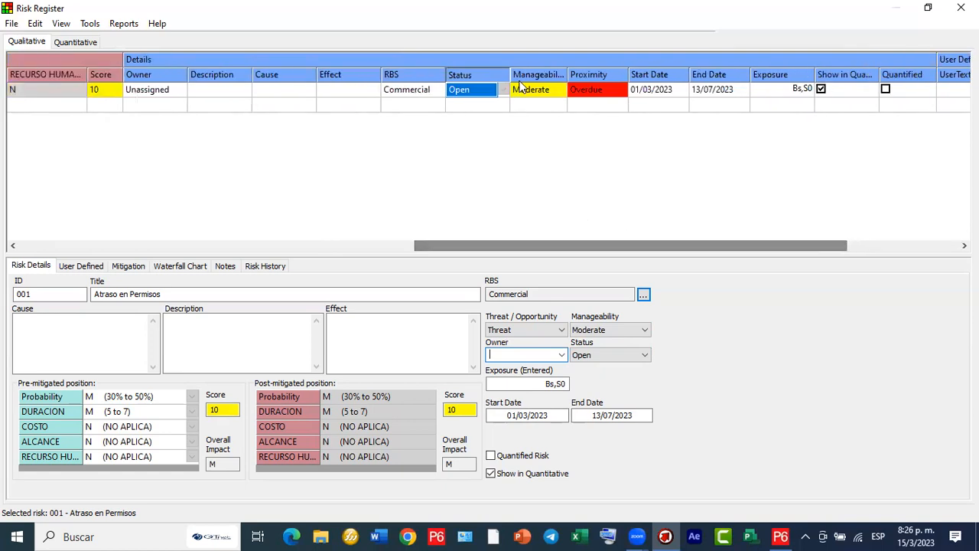
pyautogui.click(592, 91)
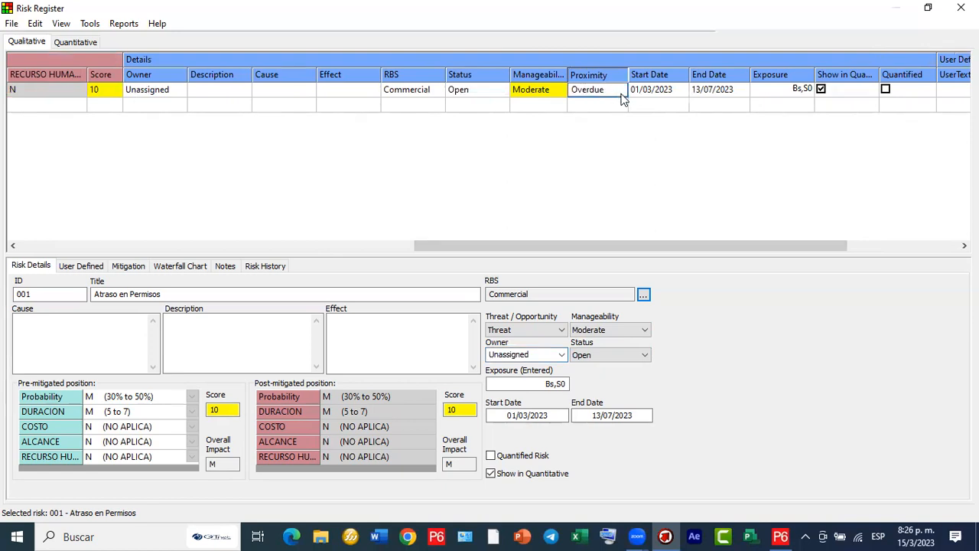
pyautogui.click(597, 109)
pyautogui.click(585, 95)
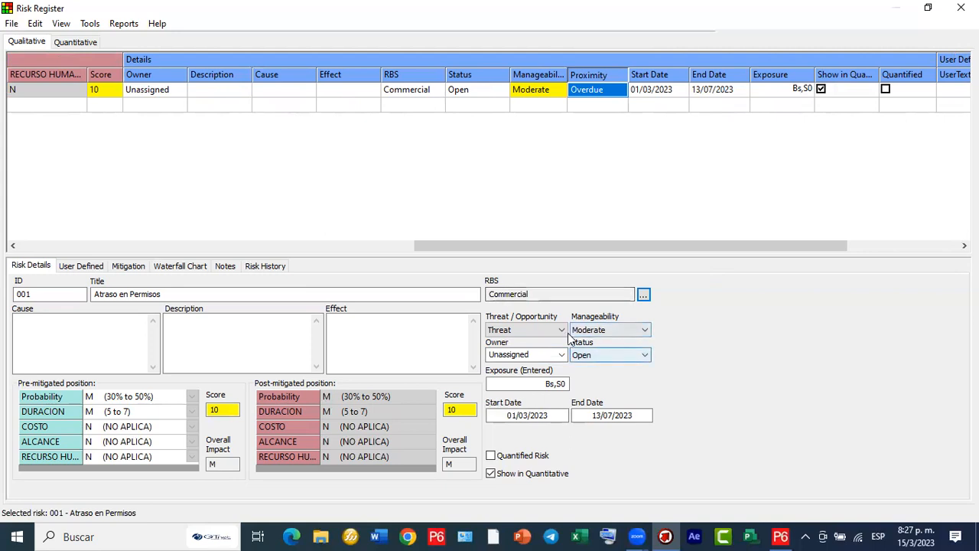
pyautogui.moveTo(528, 242); pyautogui.dragTo(136, 242)
pyautogui.moveTo(212, 242); pyautogui.dragTo(44, 234)
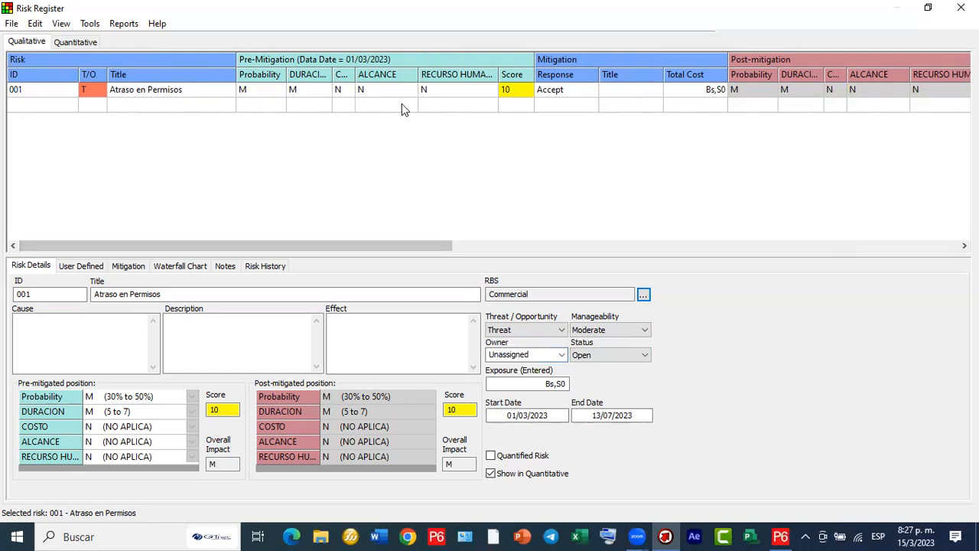
# Generate the Risk Matrix report from the risk register and examine the pre-mitigation matrix.
pyautogui.click(125, 23)
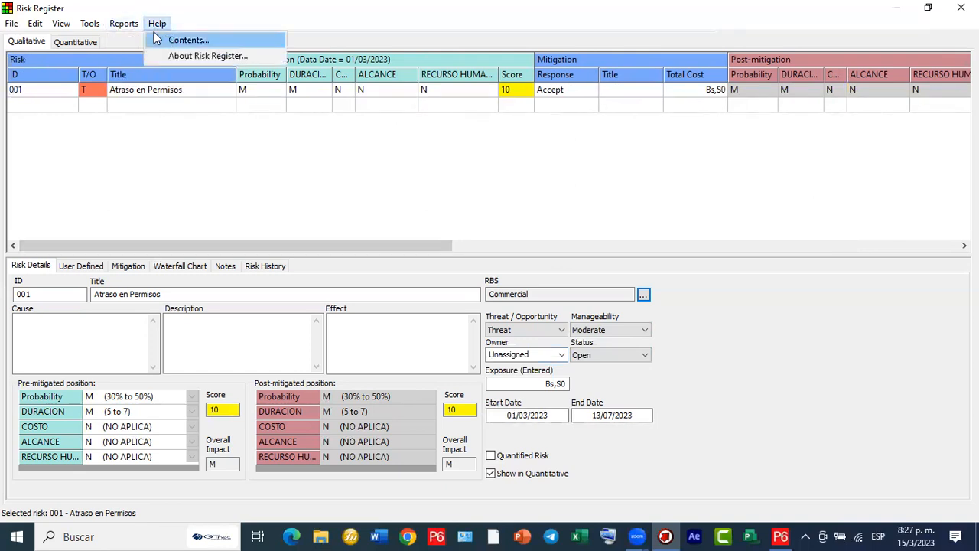
pyautogui.click(139, 39)
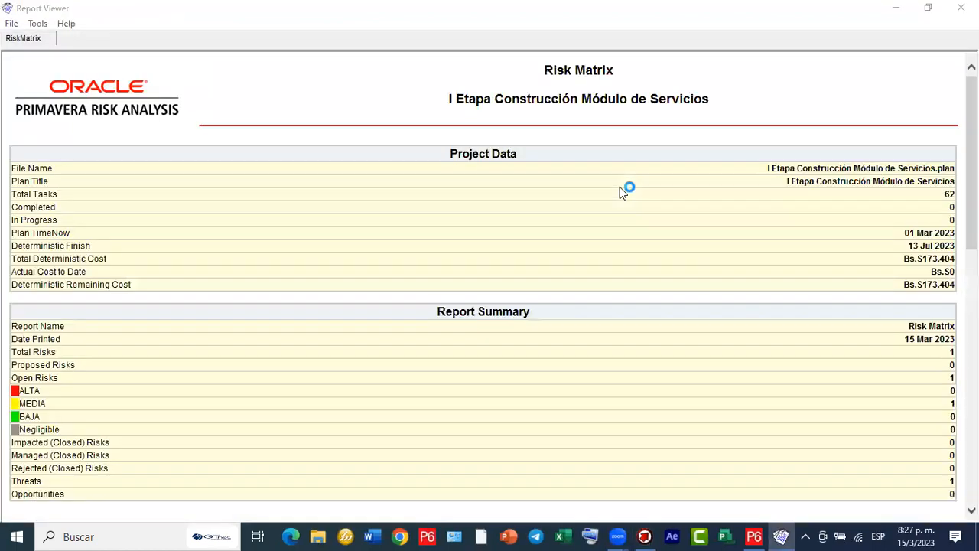
pyautogui.scroll(-10, 620, 193)
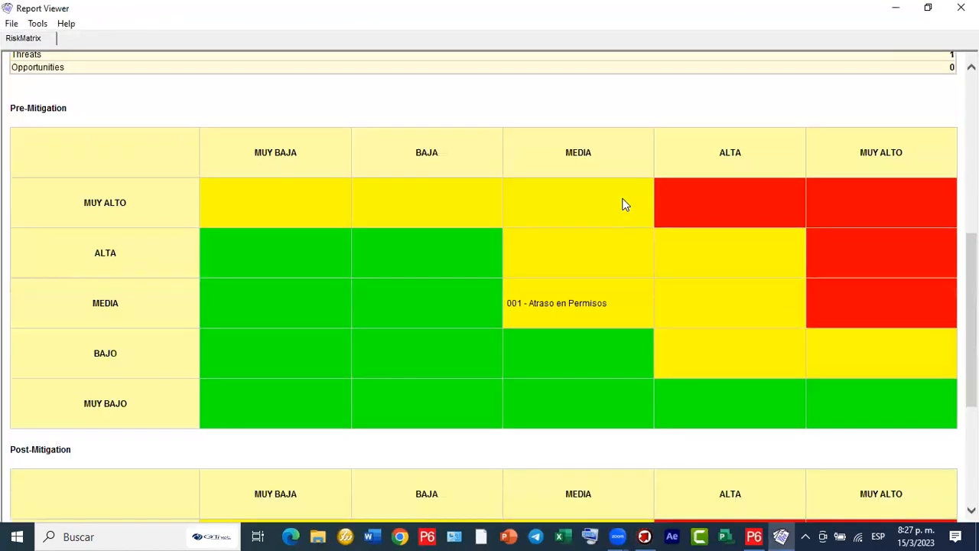
# Compare the pre-mitigation and post-mitigation matrices, review the project data and summary of the Risk Matrix report, and close it.
pyautogui.scroll(-3, 623, 204)
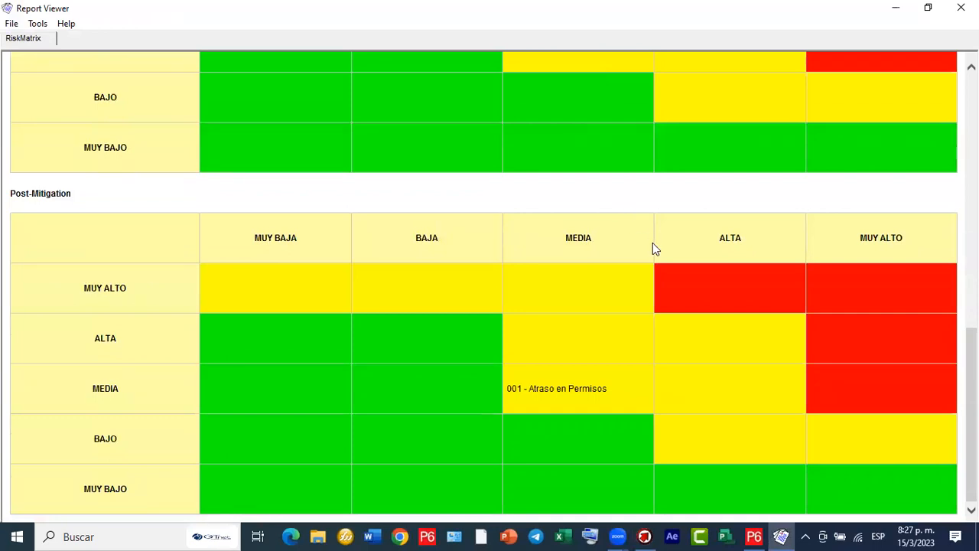
pyautogui.scroll(3, 652, 243)
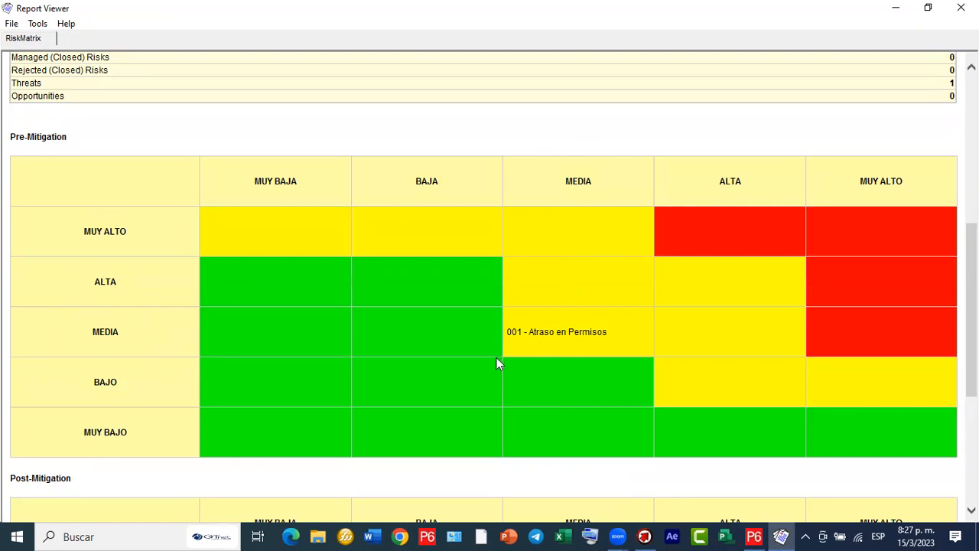
pyautogui.scroll(-3, 616, 337)
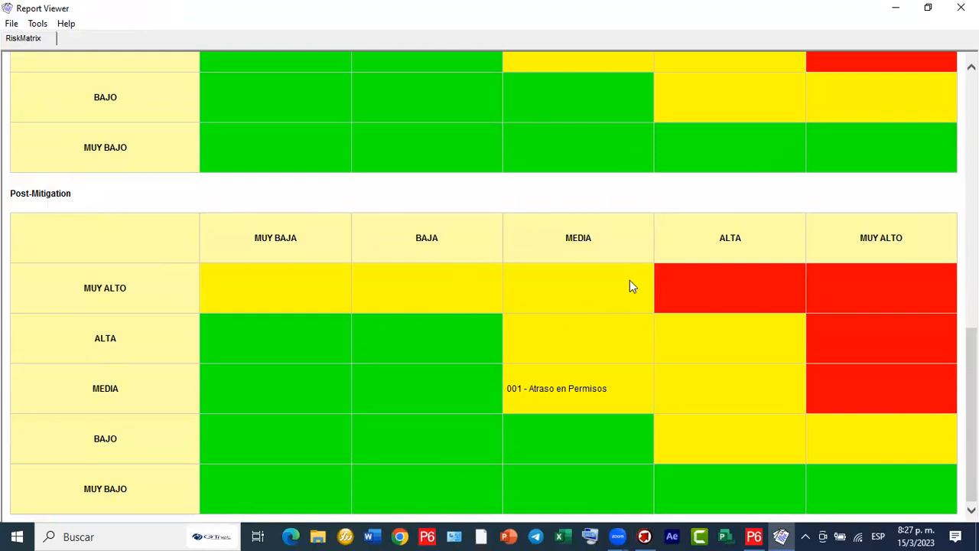
pyautogui.scroll(7, 629, 281)
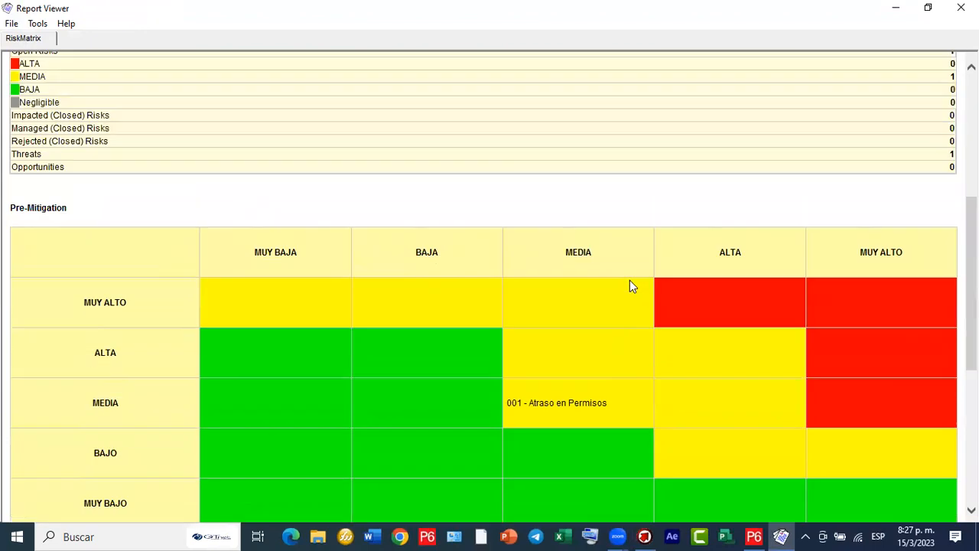
pyautogui.scroll(1, 630, 280)
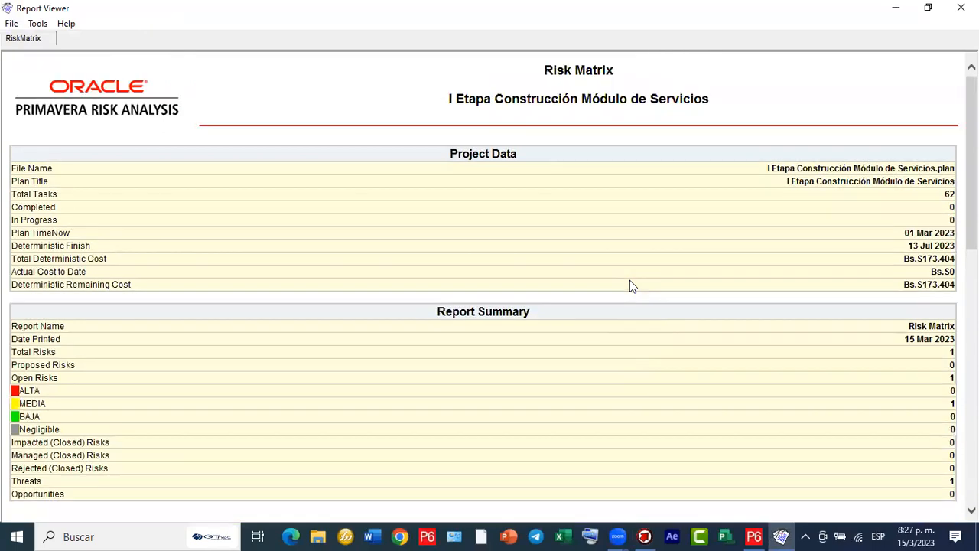
pyautogui.click(960, 8)
# In the pre-mitigated quantitative view, assign tasks CMS1, CMS11, CMS21 and CMS31 to risk 001, and close the register without saving.
pyautogui.moveTo(402, 247); pyautogui.dragTo(474, 252)
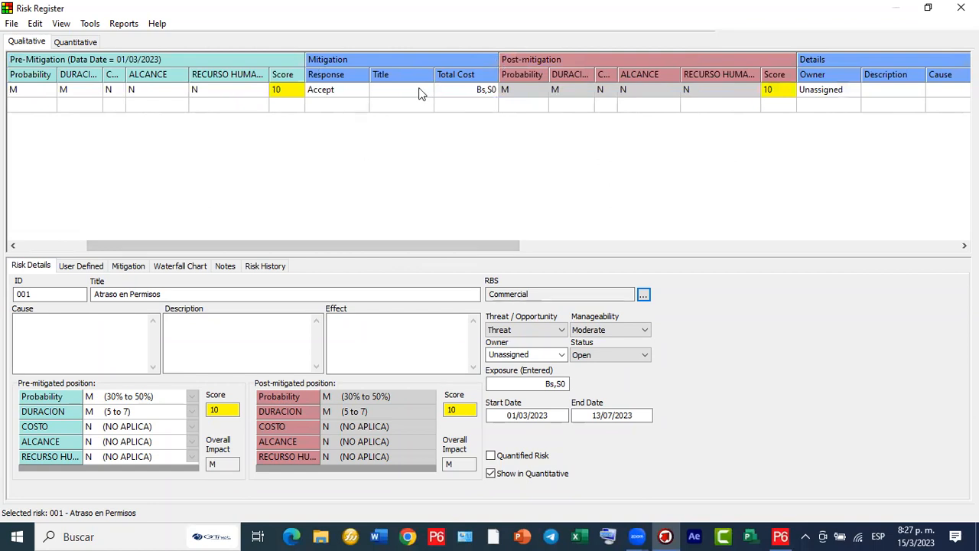
pyautogui.moveTo(430, 244)
pyautogui.mouseDown()
pyautogui.moveTo(858, 263)
pyautogui.moveTo(663, 245)
pyautogui.moveTo(299, 251)
pyautogui.moveTo(30, 44)
pyautogui.mouseUp()
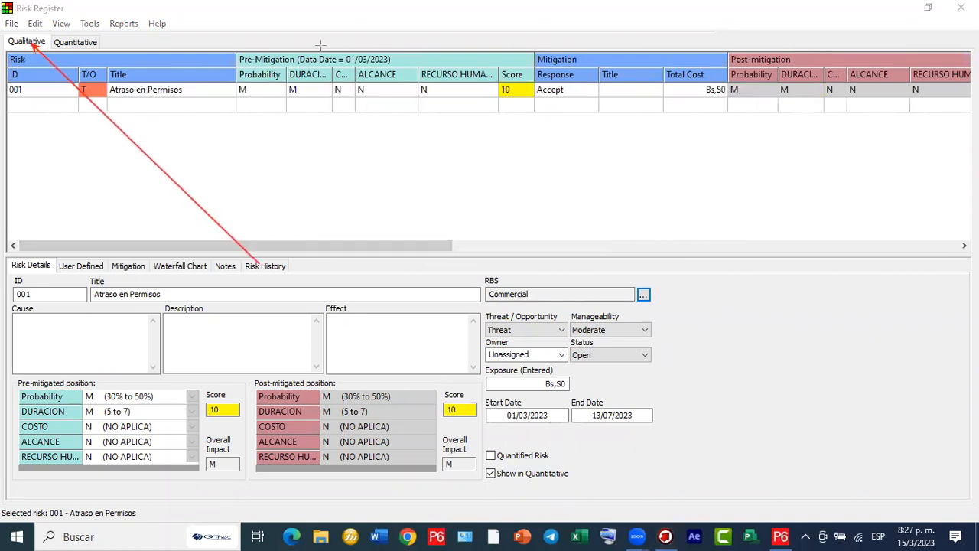
pyautogui.click(84, 43)
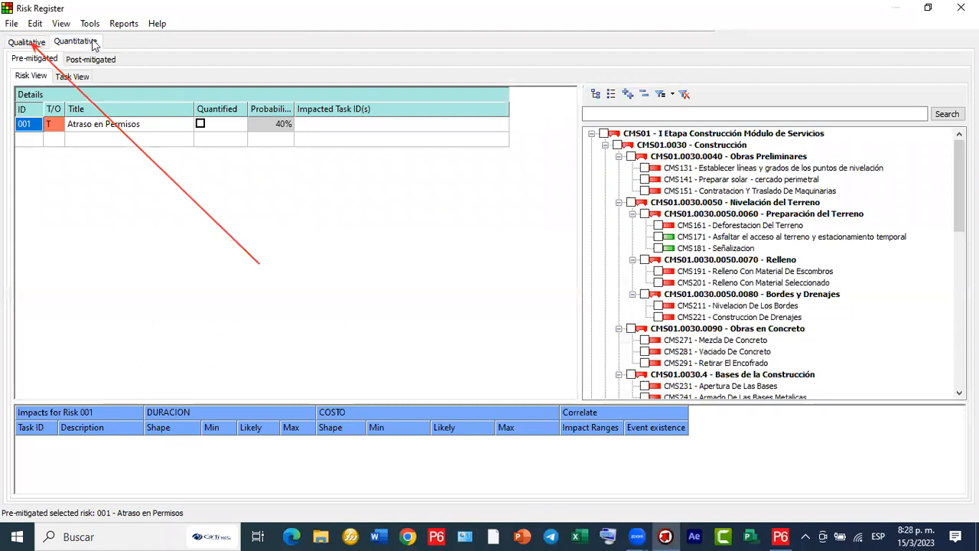
pyautogui.click(145, 124)
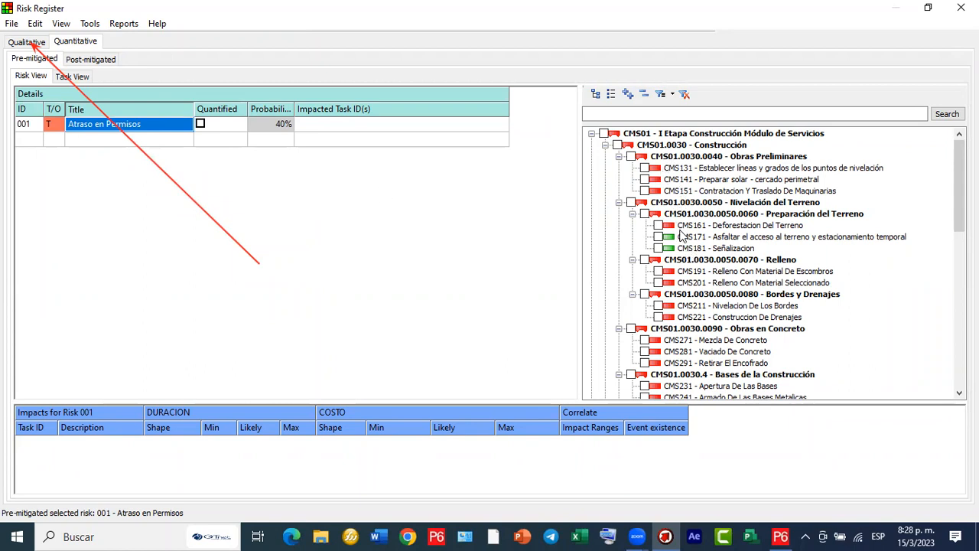
pyautogui.scroll(-5, 681, 241)
pyautogui.scroll(-6, 681, 243)
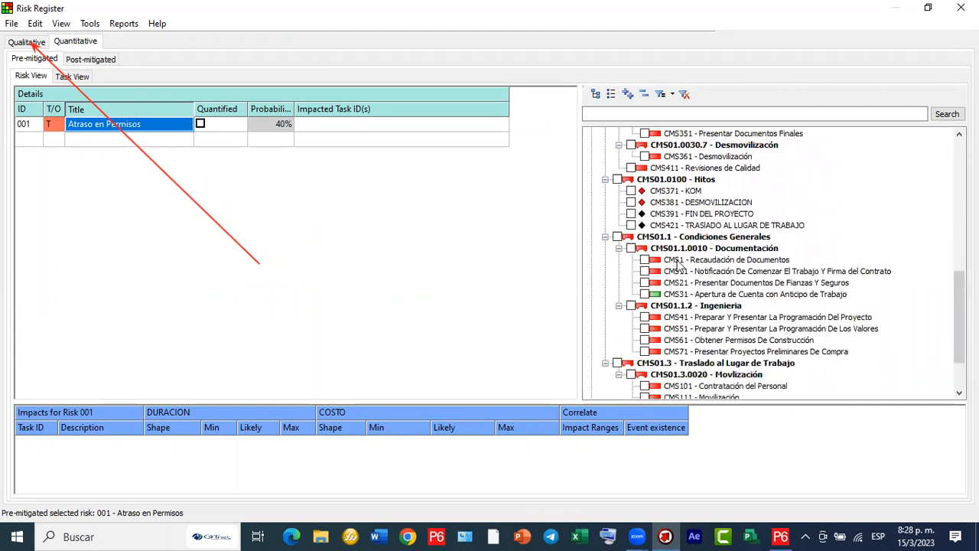
pyautogui.click(645, 260)
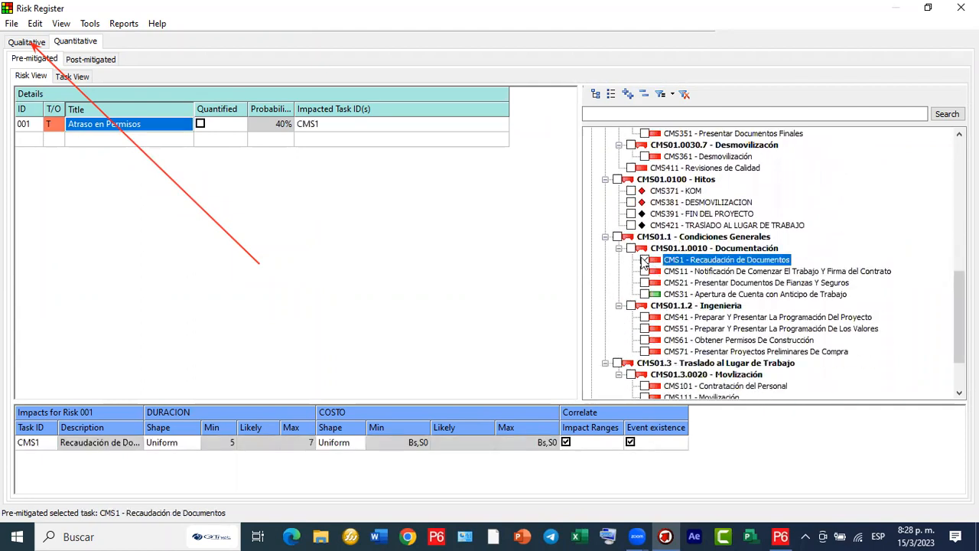
pyautogui.click(645, 272)
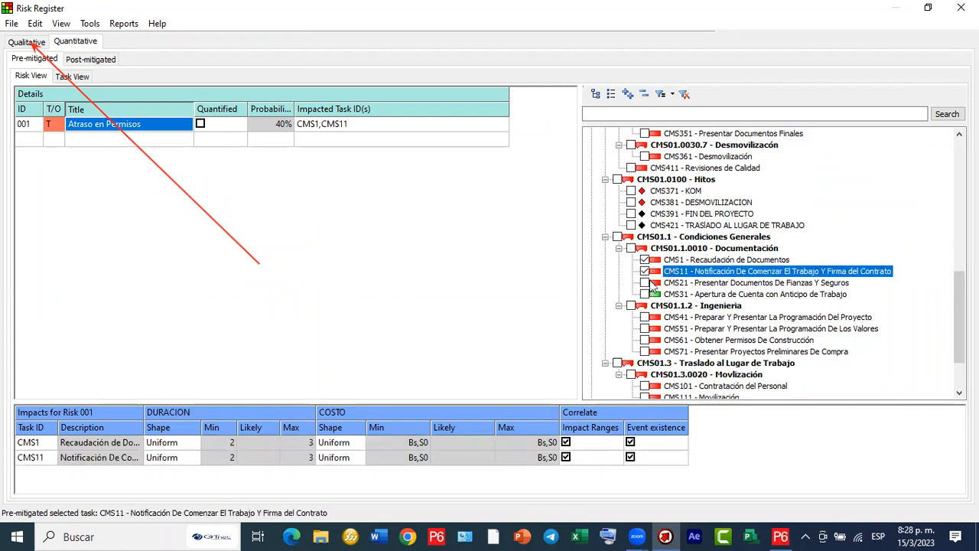
pyautogui.click(645, 284)
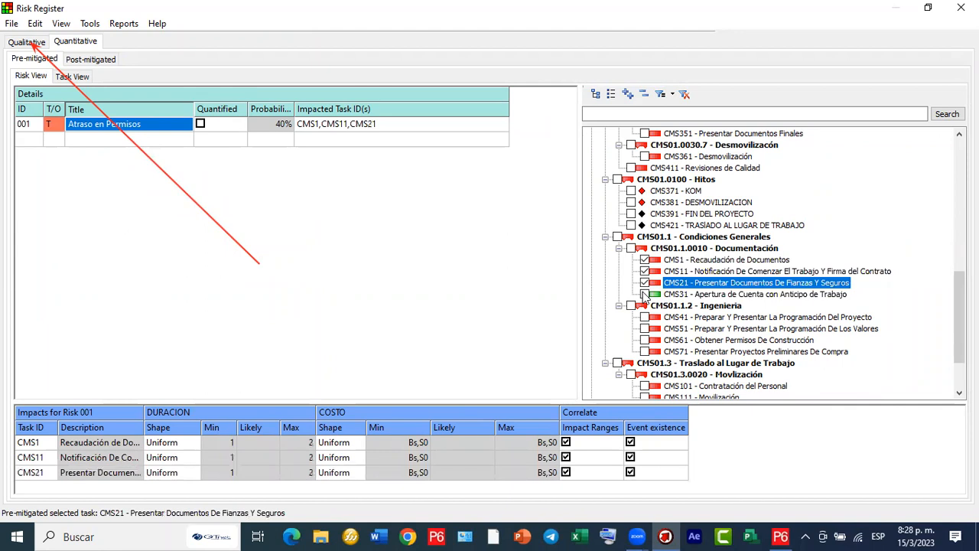
pyautogui.click(645, 294)
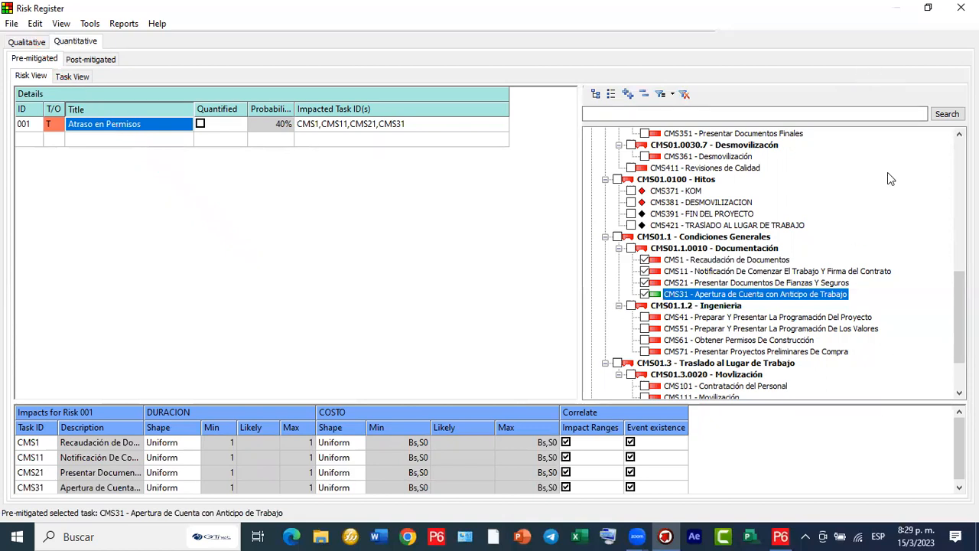
pyautogui.click(961, 8)
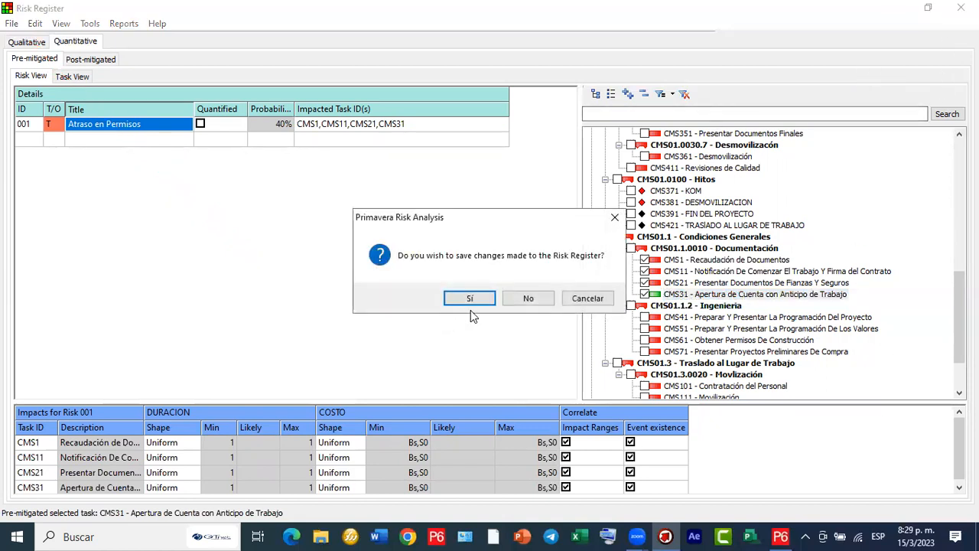
pyautogui.click(521, 296)
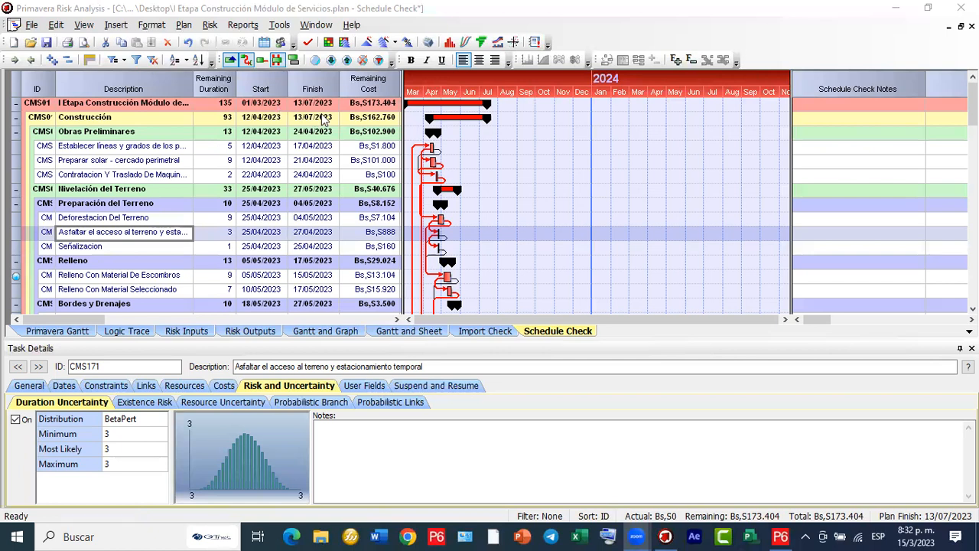
# Run the risk analysis on the plan for 1000 iterations through to completion.
pyautogui.click(208, 25)
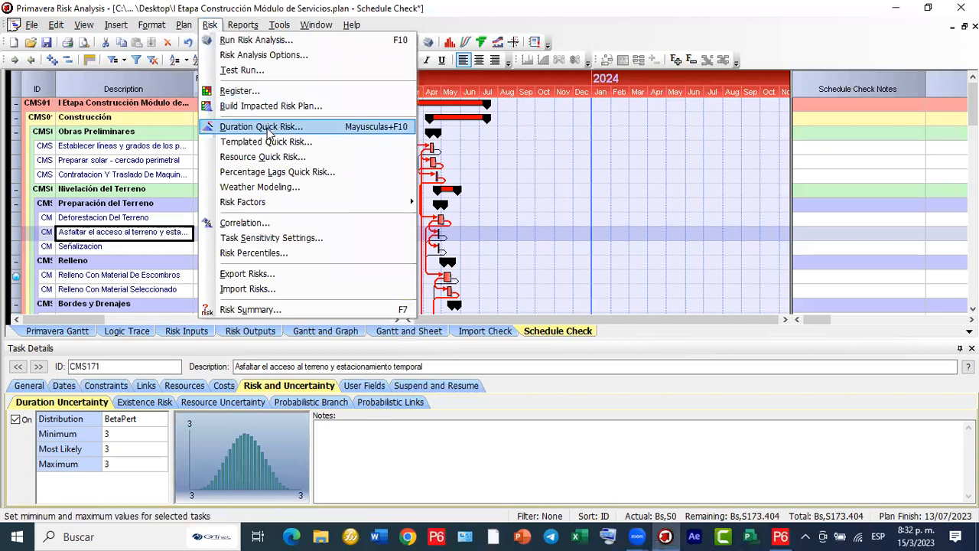
pyautogui.click(260, 44)
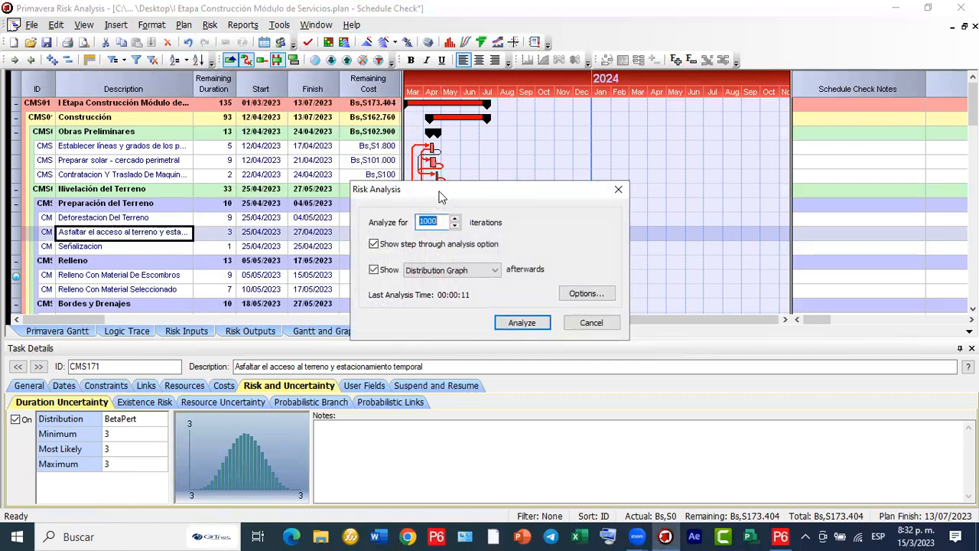
pyautogui.click(502, 324)
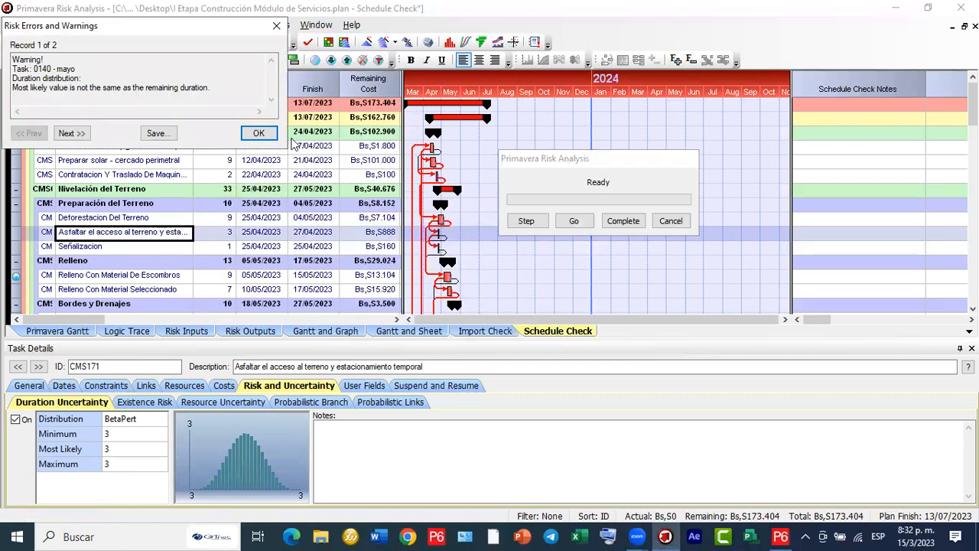
pyautogui.click(258, 133)
pyautogui.click(636, 220)
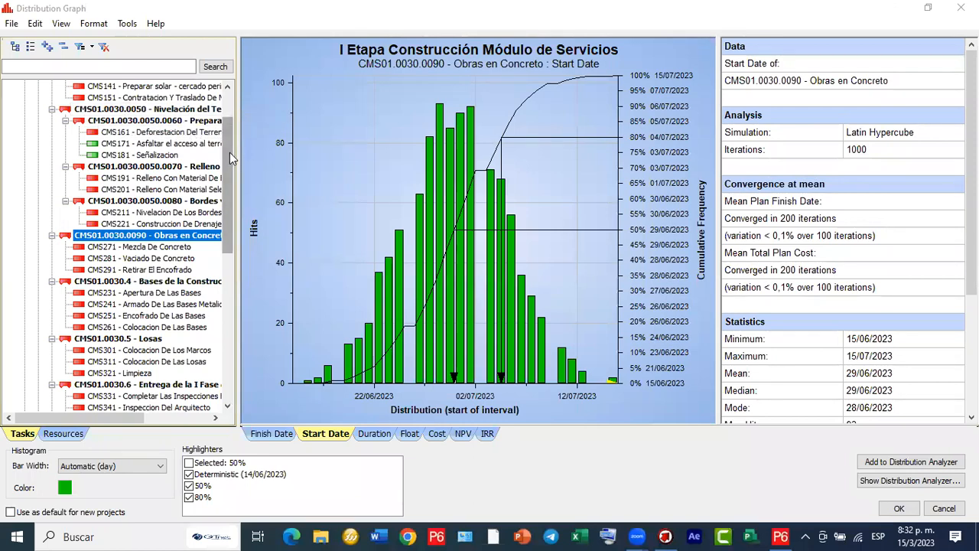
# Examine the finish date distribution of the entire plan, including its statistics and the deterministic, 50% and 80% highlighter dates.
pyautogui.scroll(2, 230, 152)
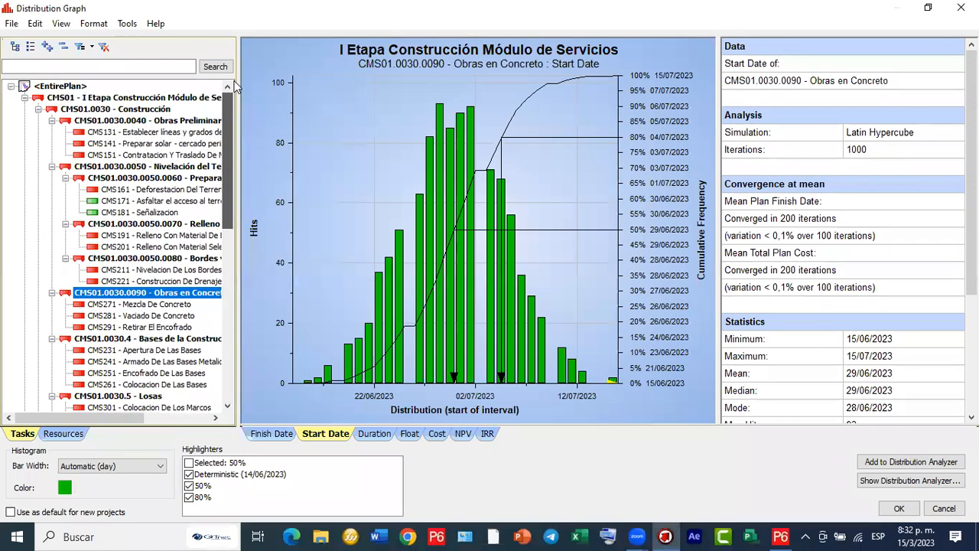
pyautogui.click(65, 85)
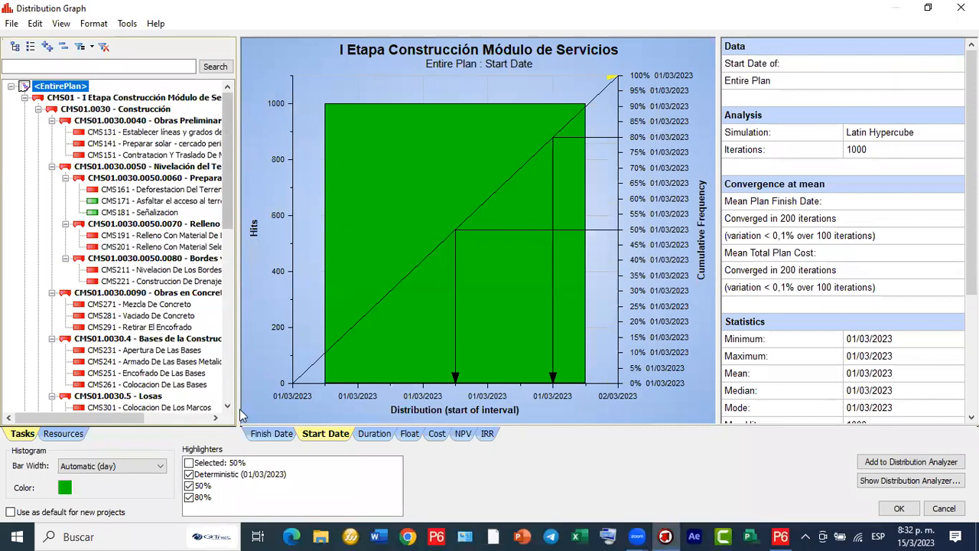
pyautogui.click(273, 433)
pyautogui.scroll(-5, 802, 260)
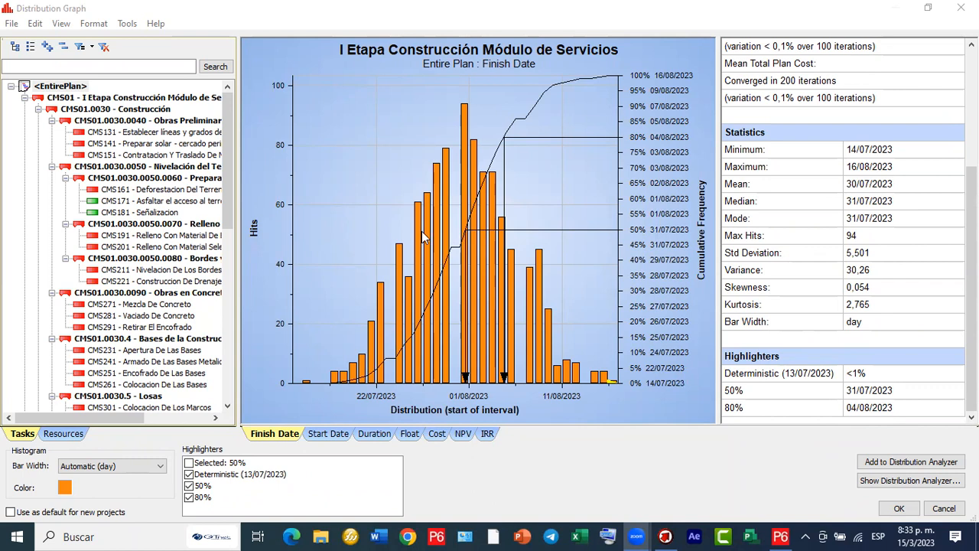
pyautogui.moveTo(485, 173)
pyautogui.mouseDown()
pyautogui.moveTo(578, 208)
pyautogui.moveTo(825, 353)
pyautogui.moveTo(837, 386)
pyautogui.moveTo(828, 390)
pyautogui.moveTo(843, 407)
pyautogui.moveTo(836, 395)
pyautogui.mouseUp()
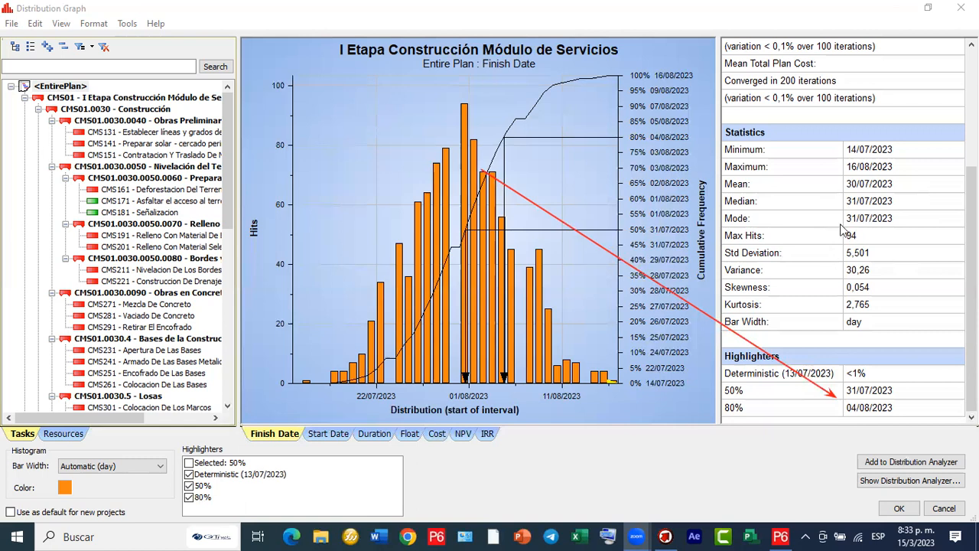
pyautogui.scroll(7, 842, 229)
pyautogui.scroll(-7, 834, 237)
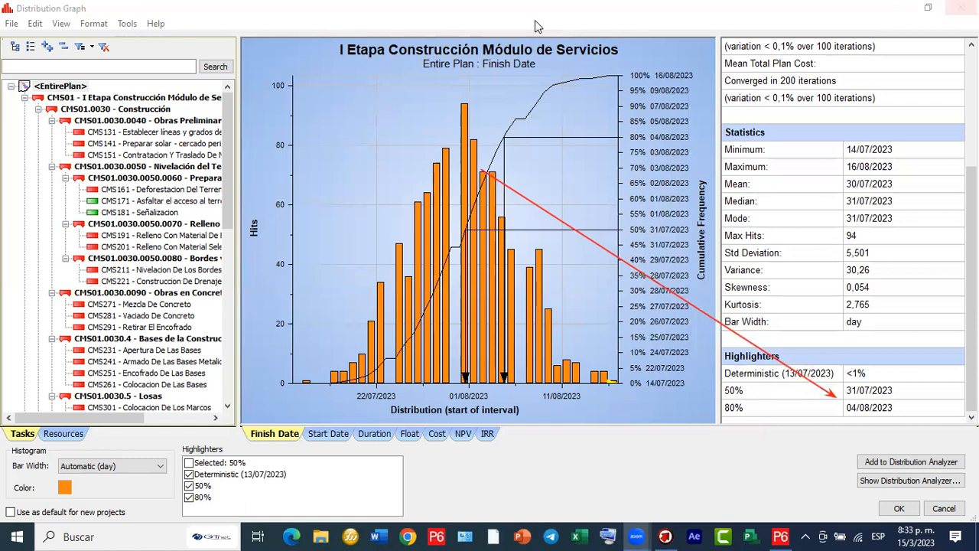
pyautogui.moveTo(715, 396)
pyautogui.mouseDown()
pyautogui.moveTo(739, 410)
pyautogui.moveTo(908, 418)
pyautogui.mouseUp()
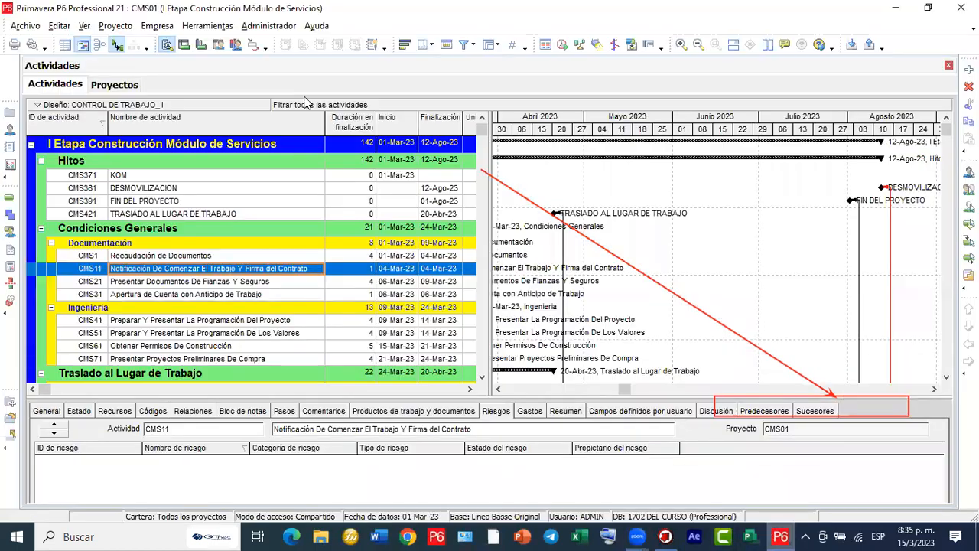
# In Primavera P6, review the project's activities and the export format and version options, and cancel the export.
pyautogui.scroll(-1, 335, 170)
pyautogui.scroll(-3, 335, 170)
pyautogui.scroll(2, 259, 291)
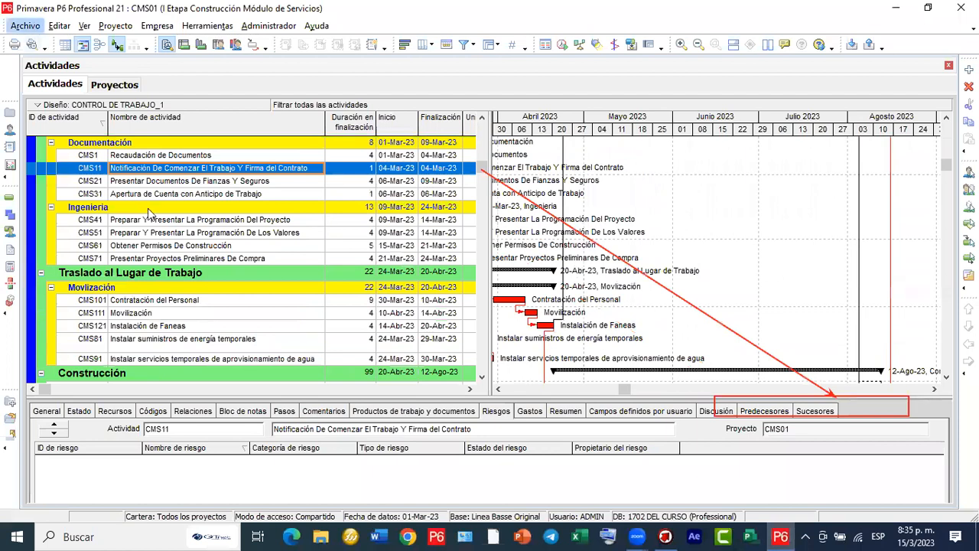
pyautogui.click(25, 25)
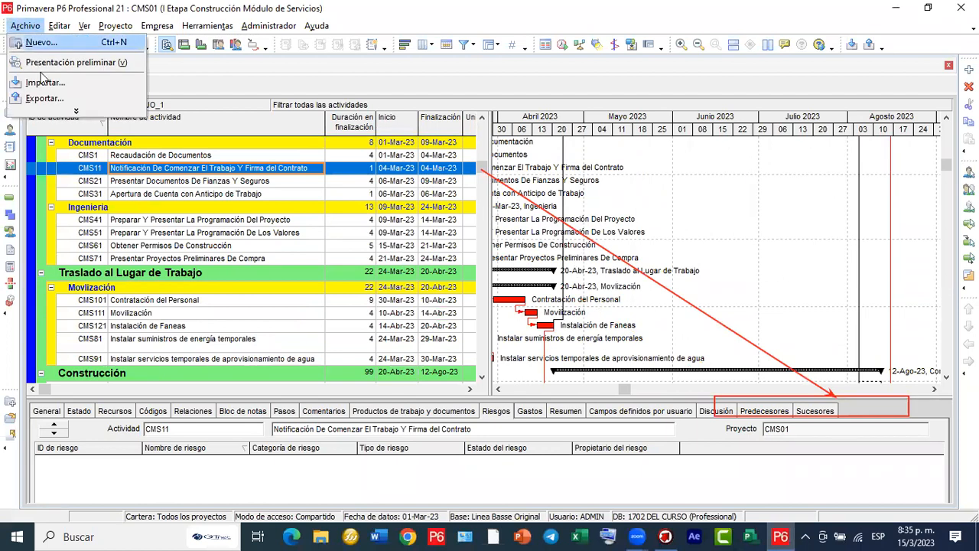
pyautogui.click(48, 97)
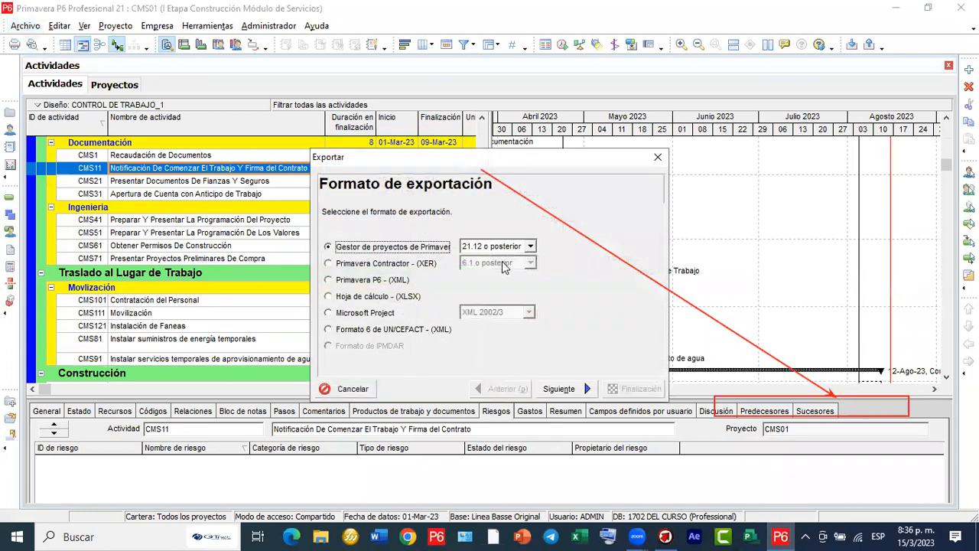
pyautogui.click(530, 246)
pyautogui.press('Escape')
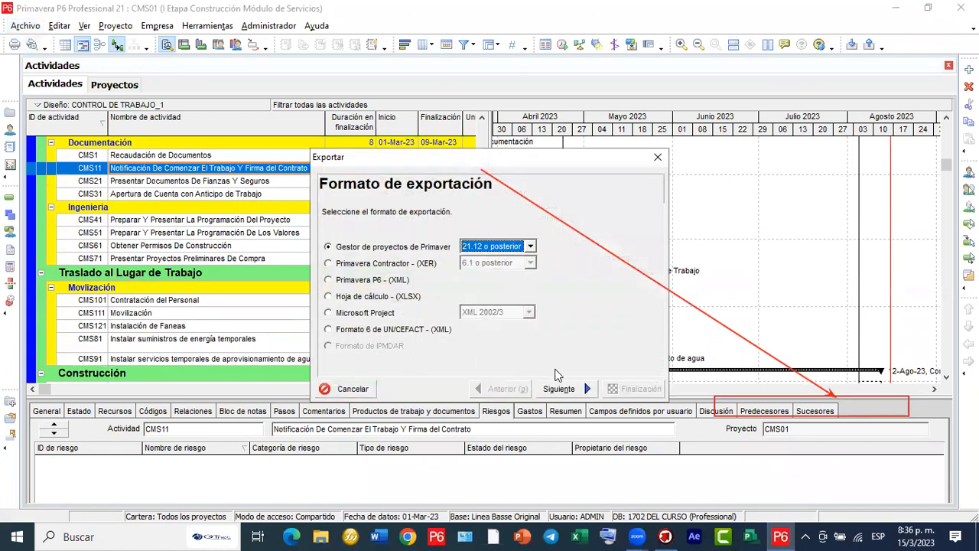
pyautogui.click(352, 389)
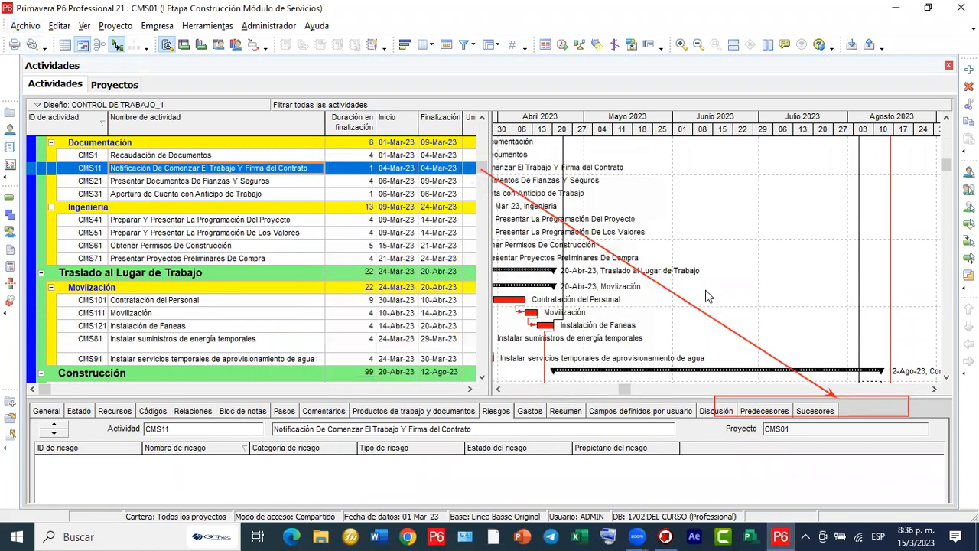